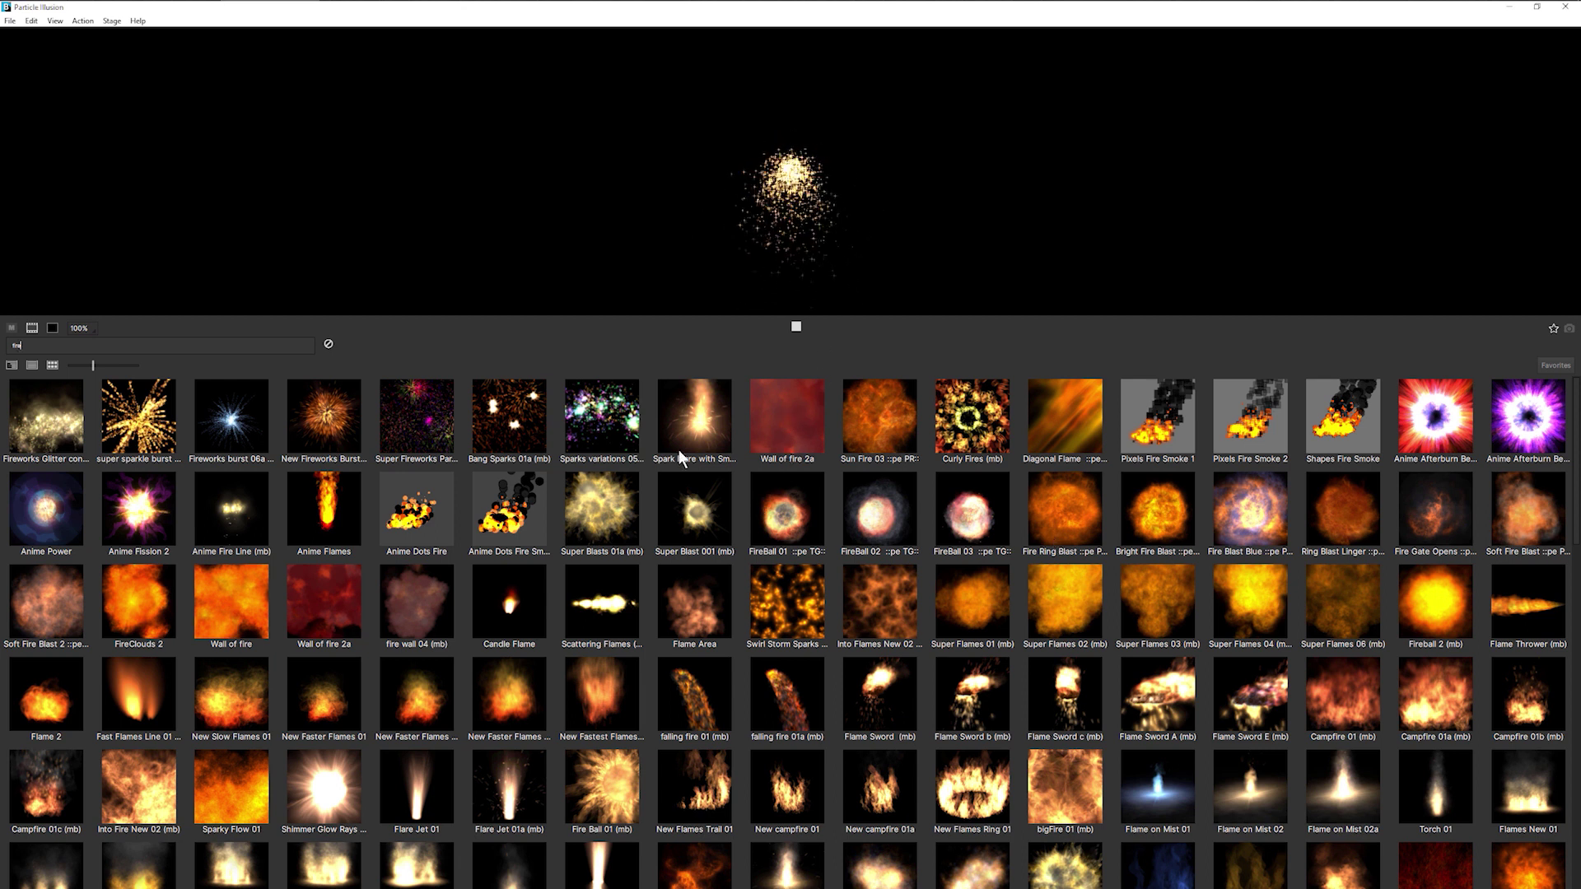
Browse Wall of fire 2a, Anime Flames and Anime Dots Fire, settling on Anime Dots Fire Smoke
click(787, 415)
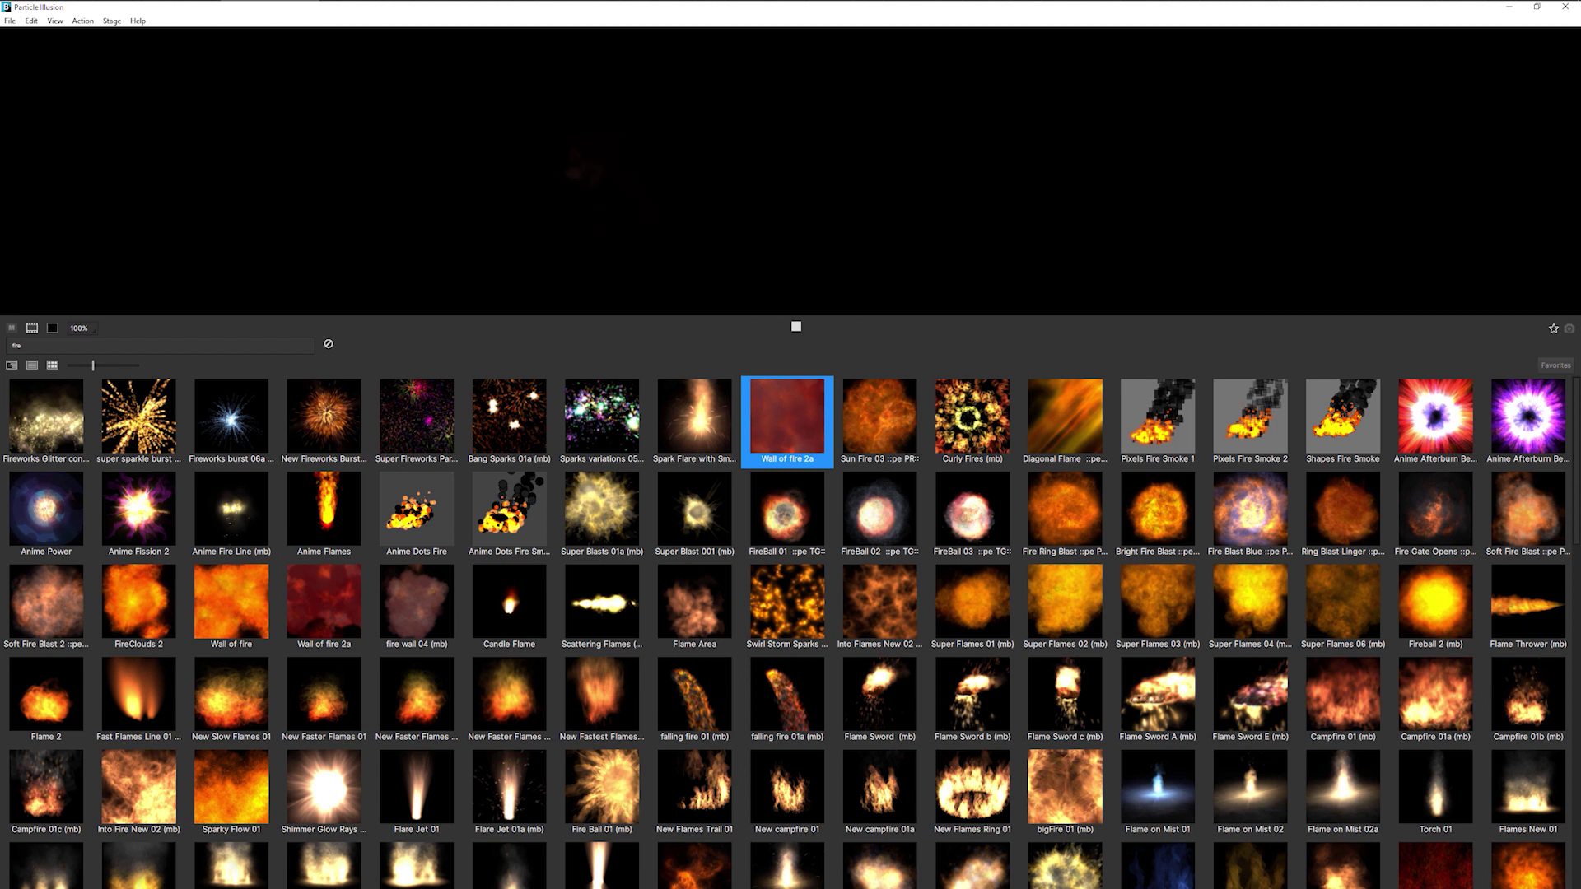
click(324, 510)
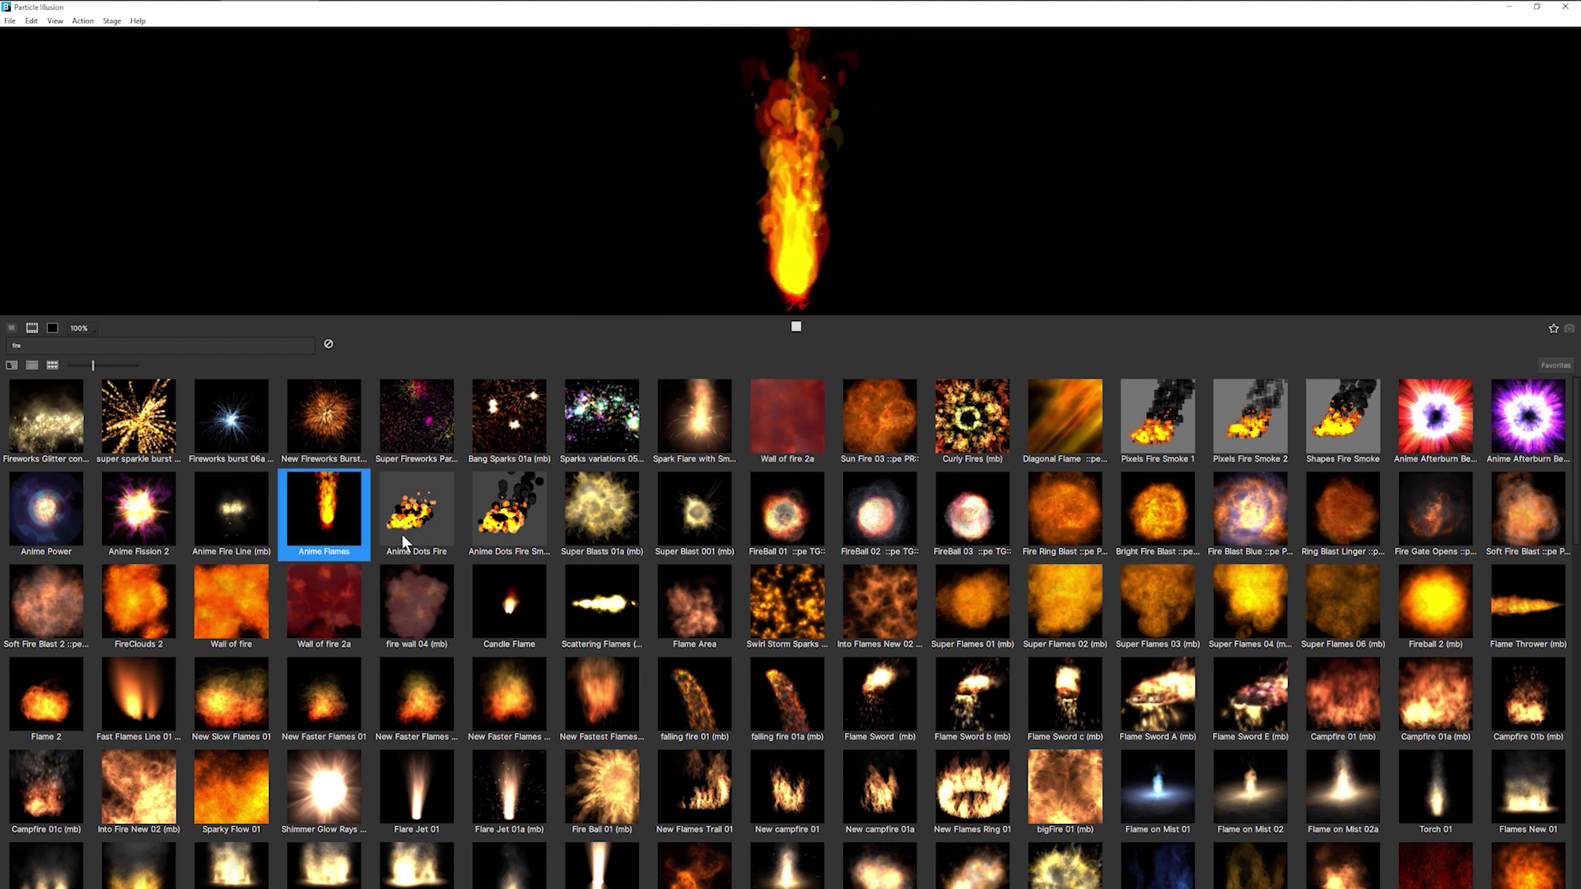
key(Right)
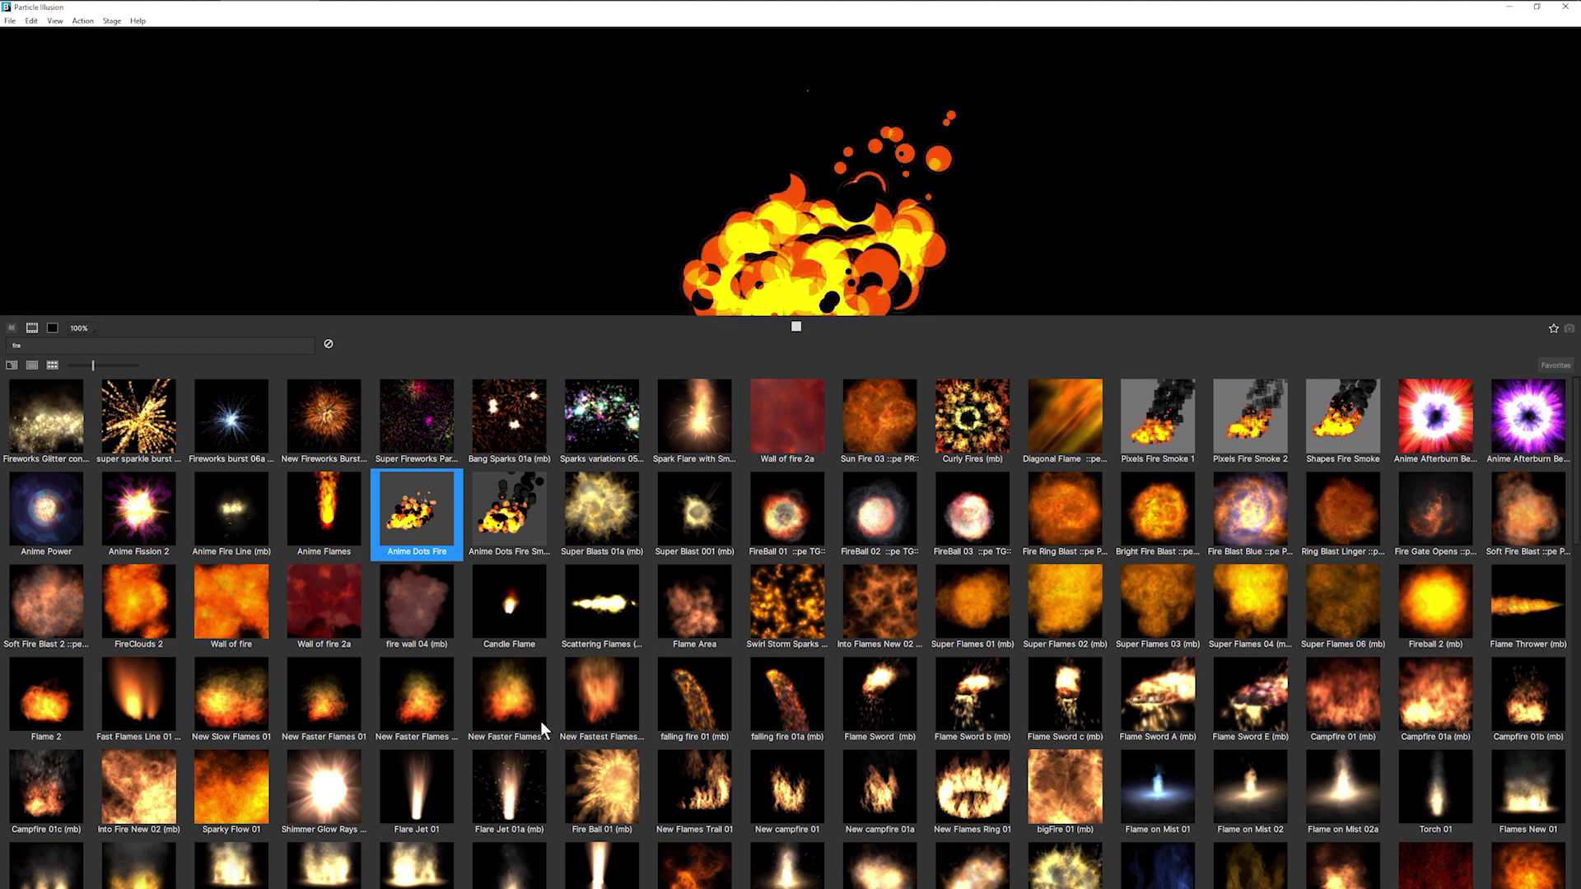
drag(1574, 426, 1455, 369)
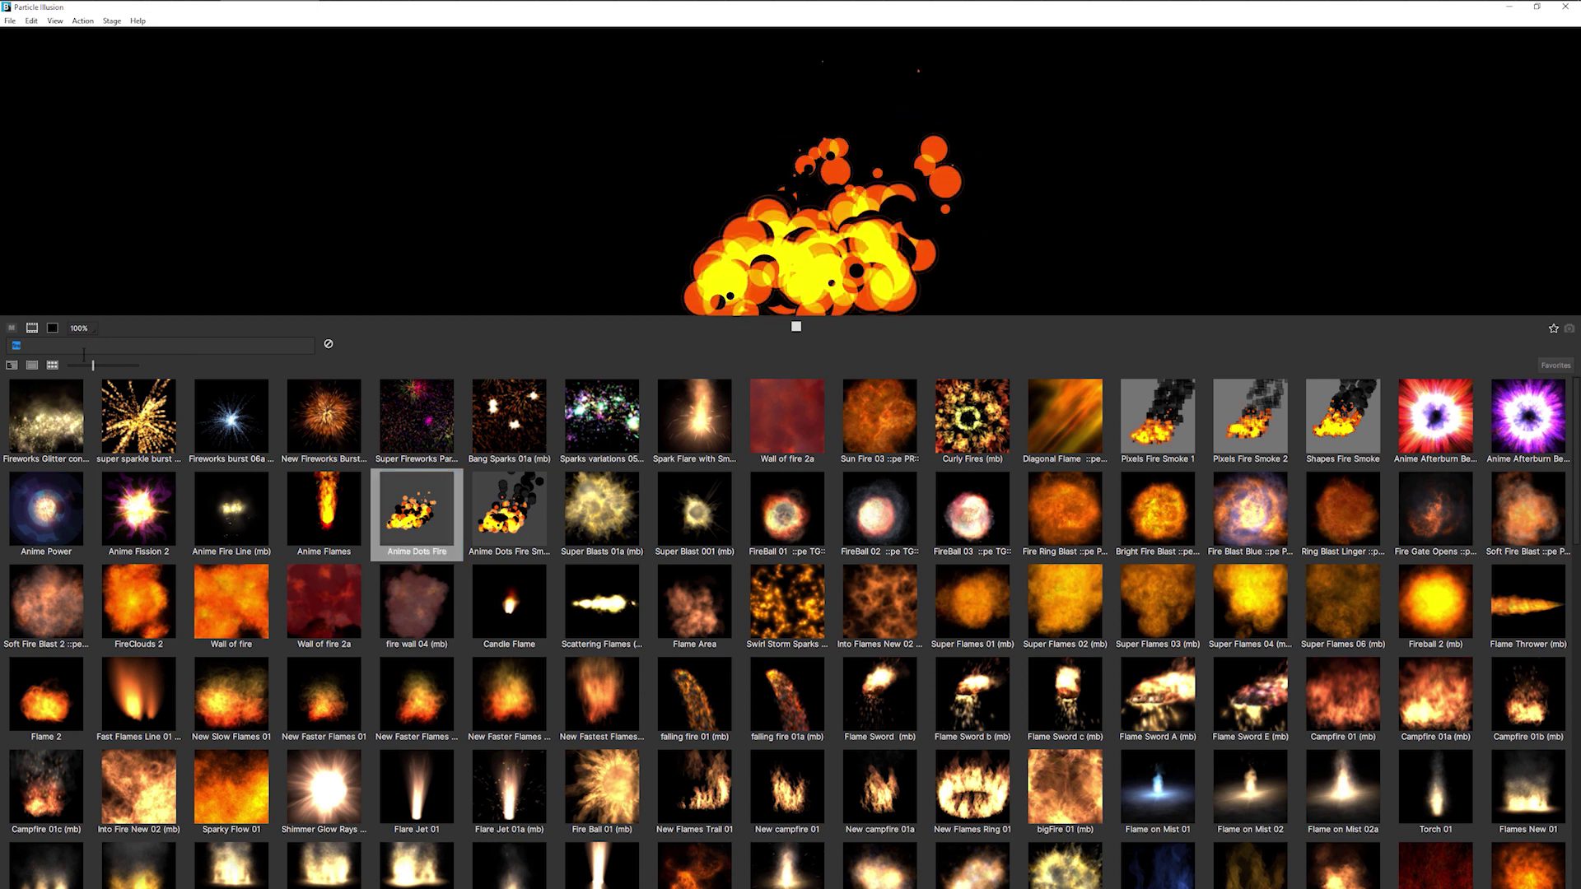
key(Right)
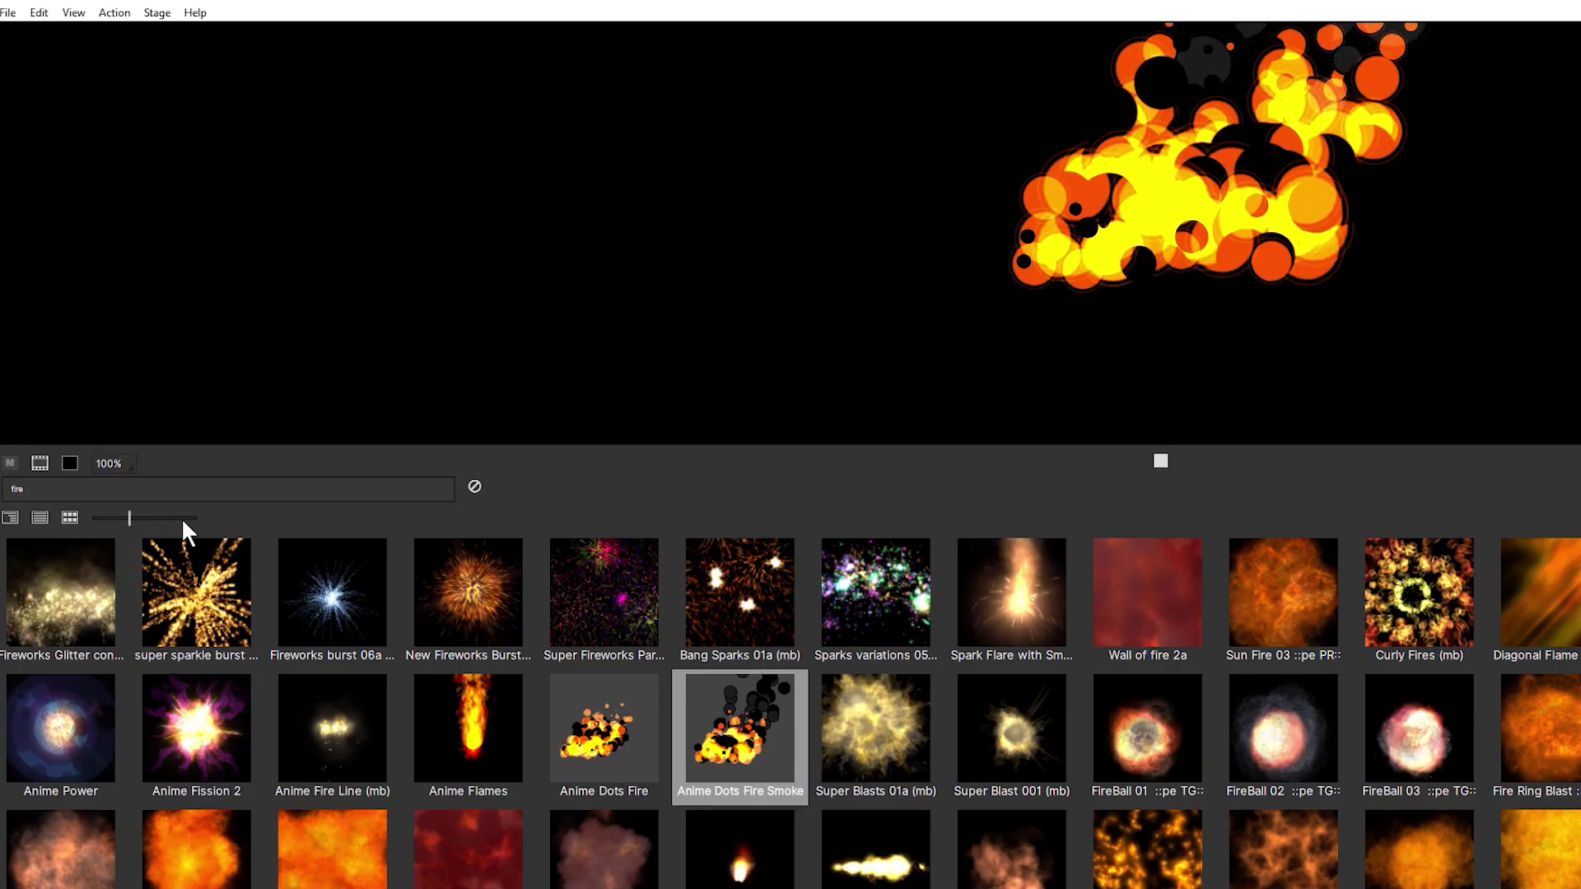
Narrow the search to 'fire :pe' and preview Sun Fire 03, Ring Blast Linger, then Fire 01
text(:)
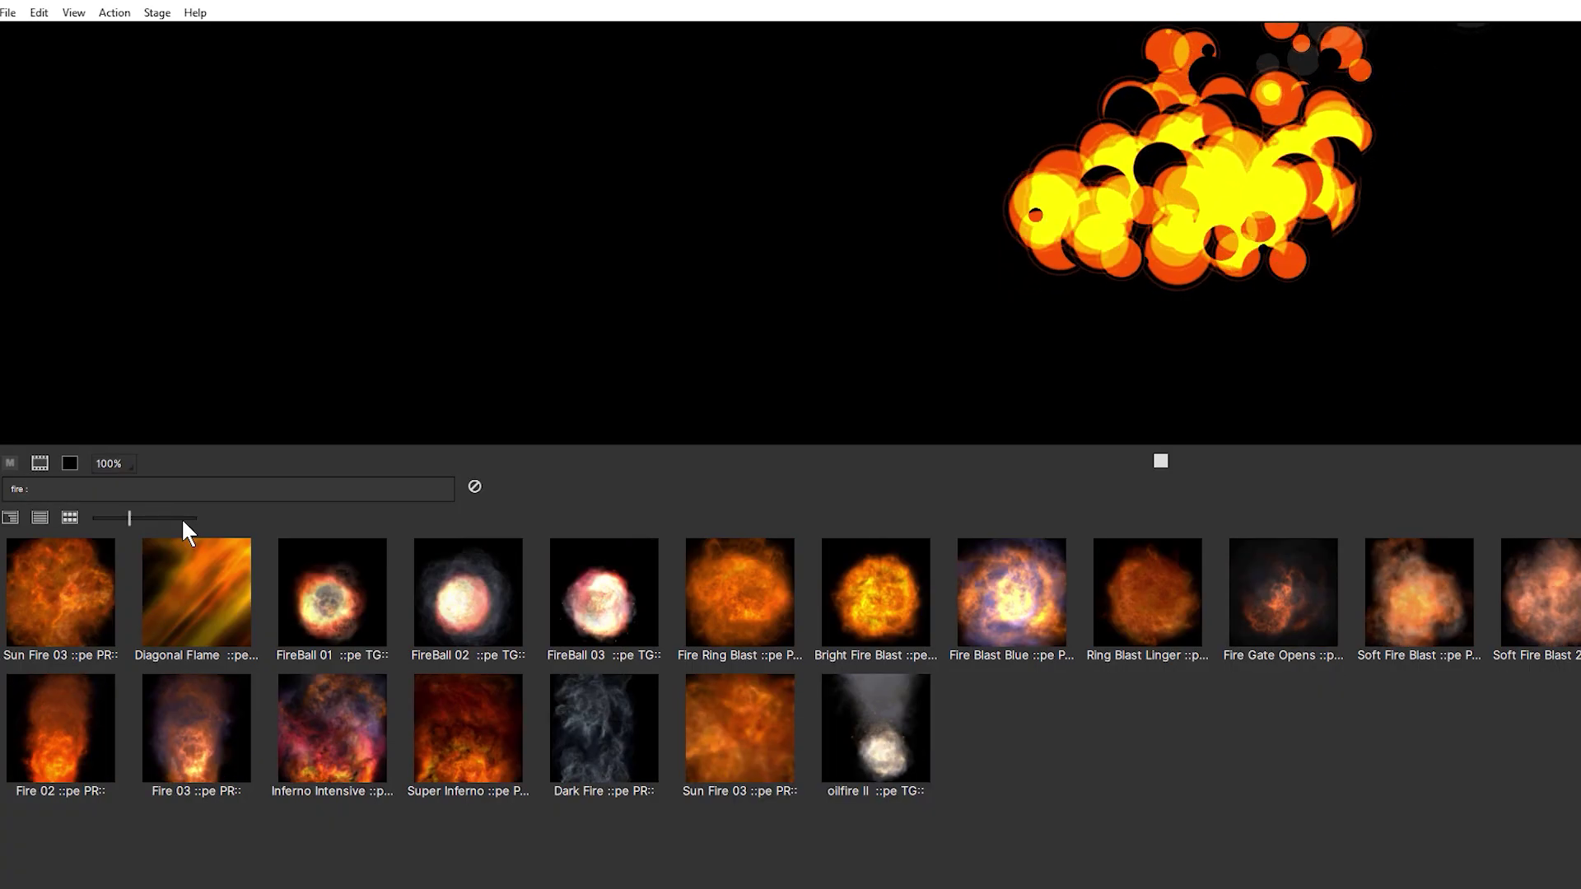
text(pe)
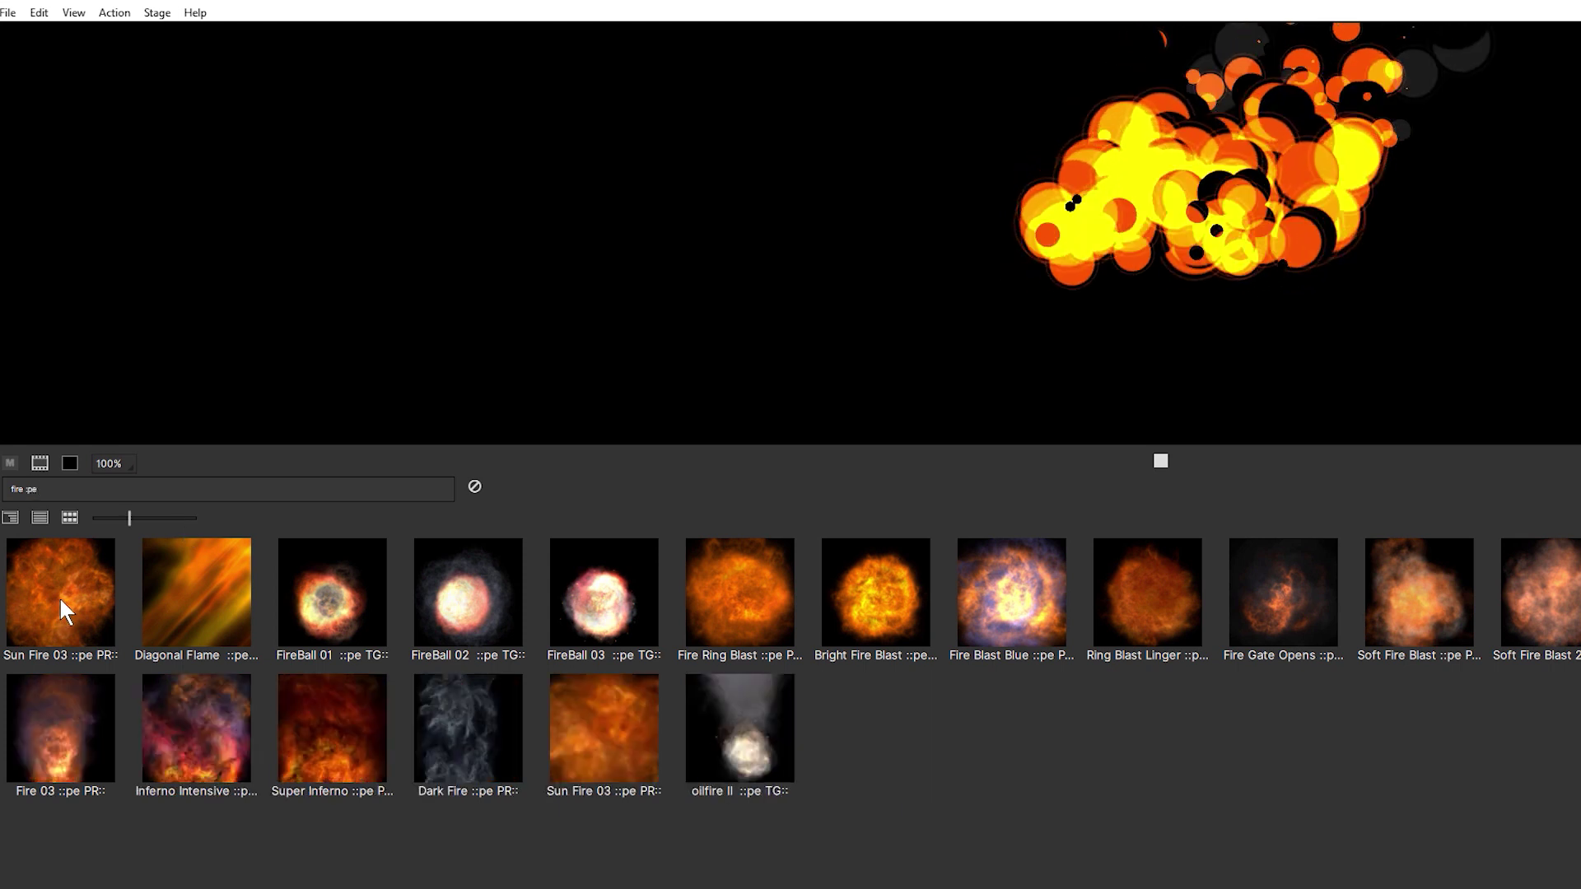
click(60, 598)
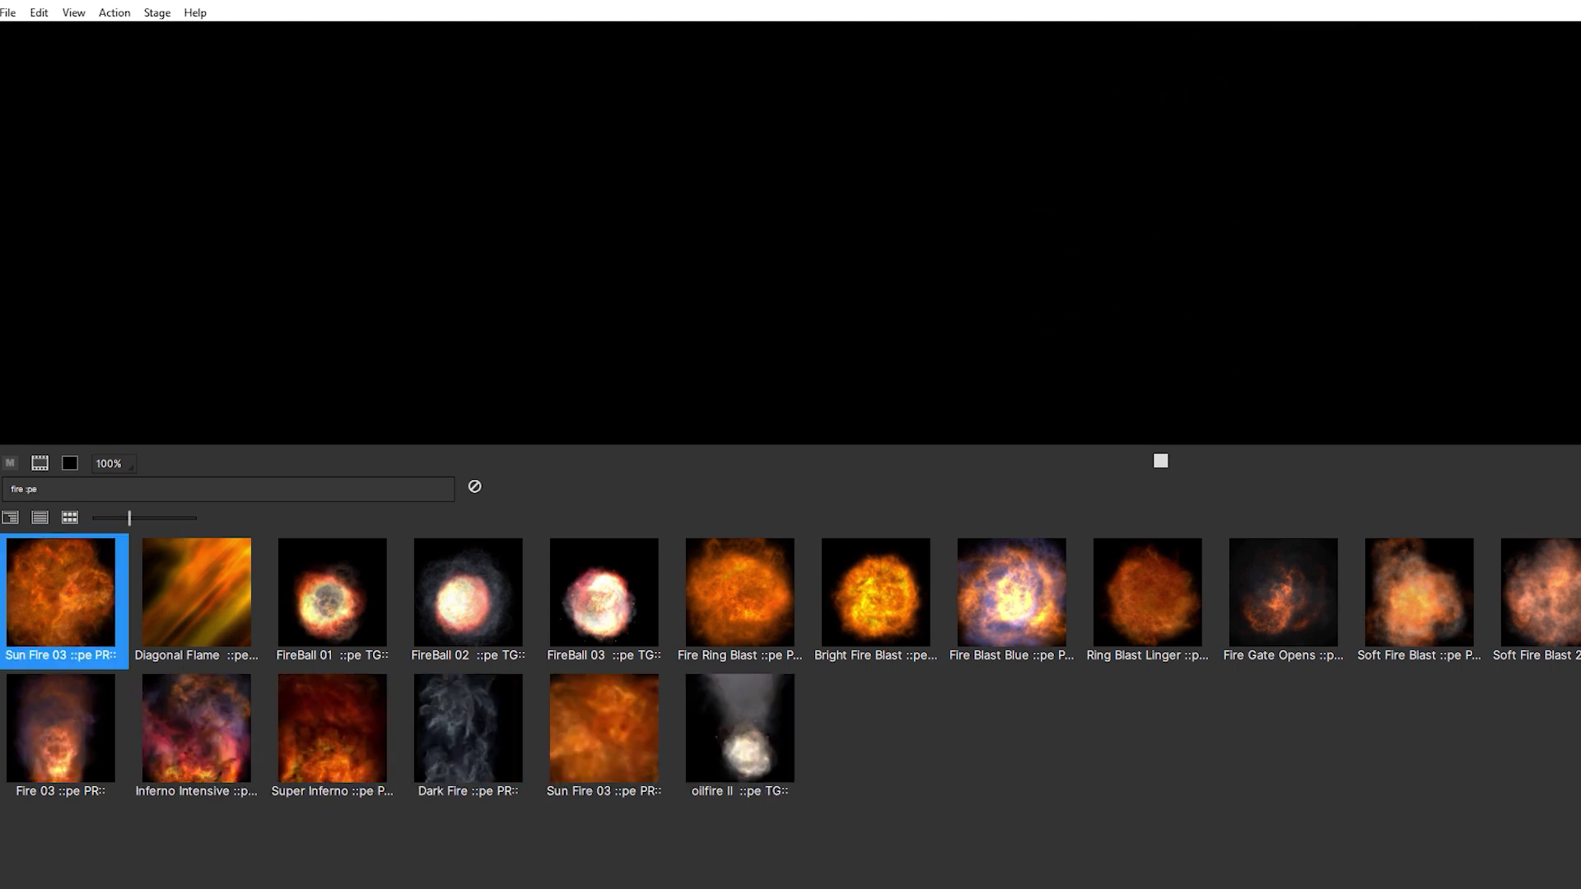
click(1153, 609)
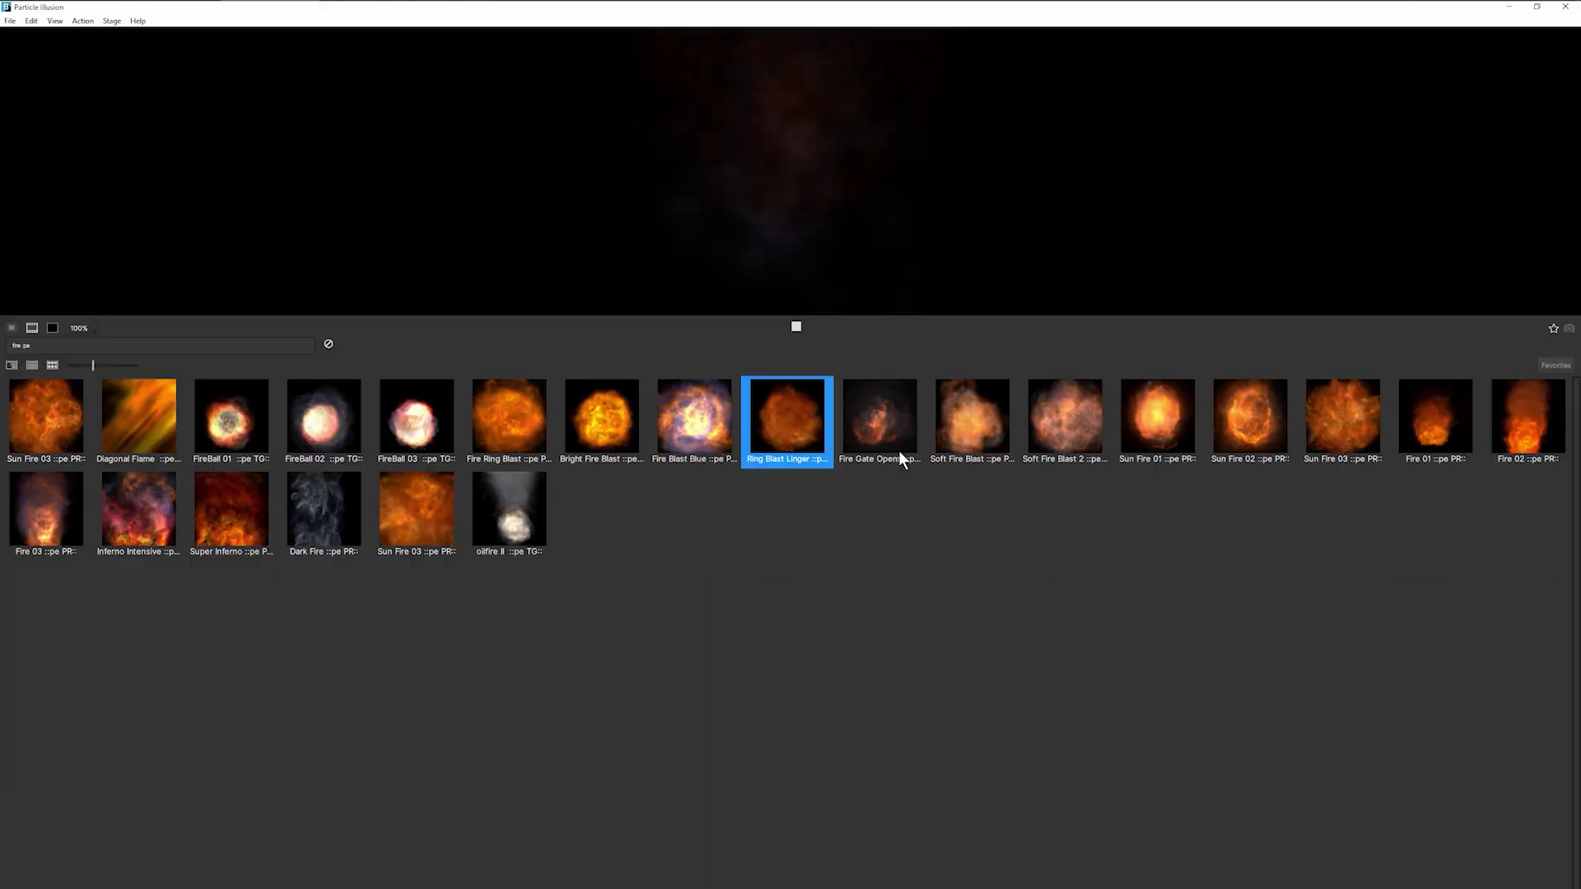
click(1439, 432)
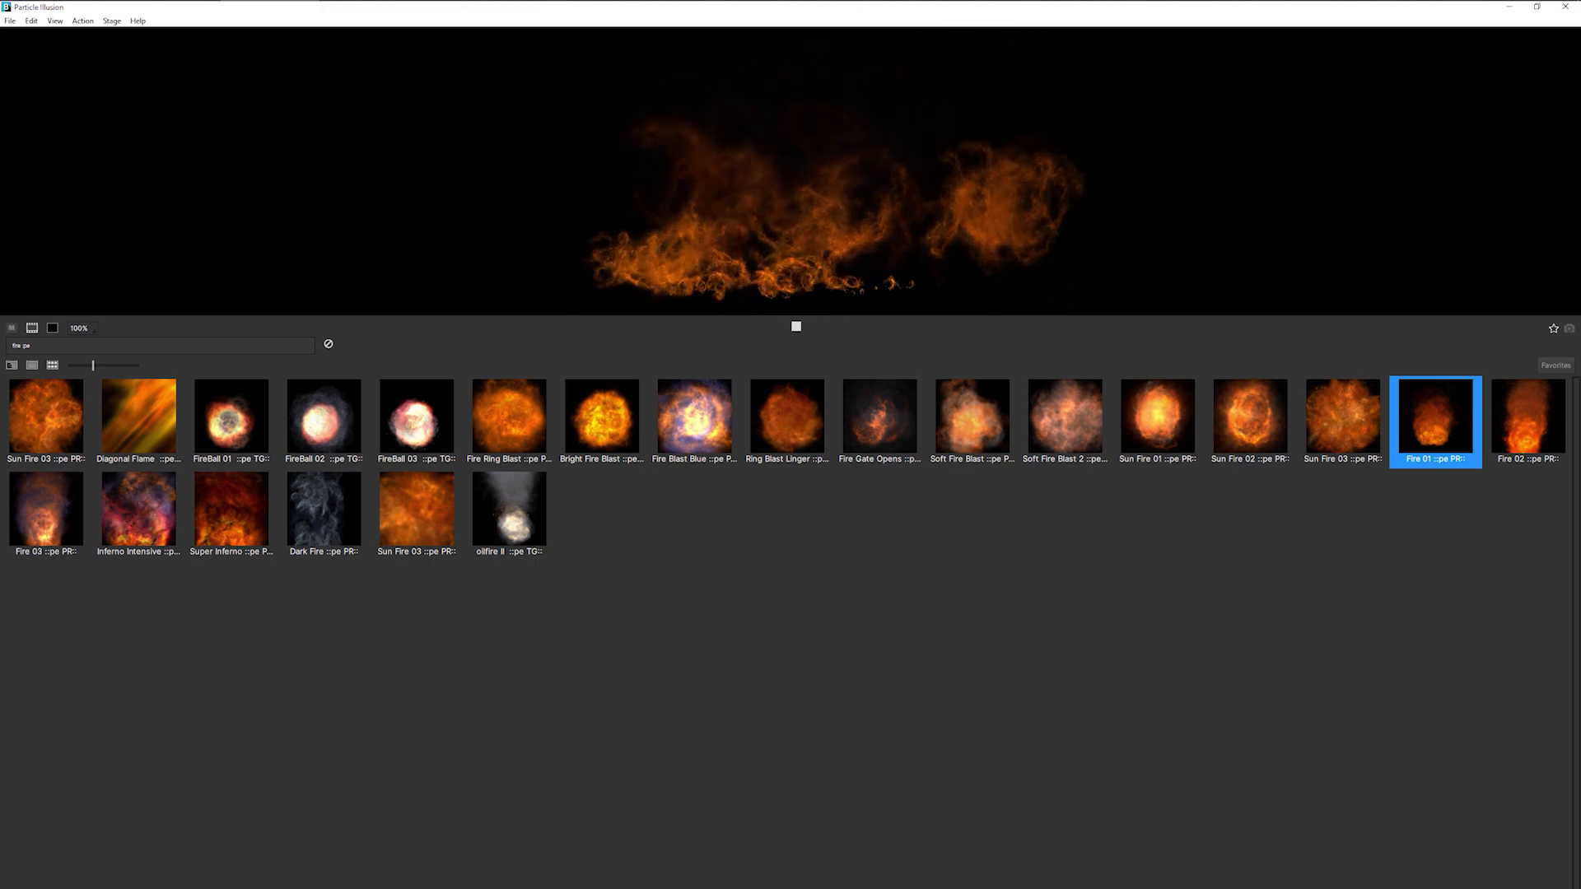
Switch to the stage-and-timeline layout and add the Fire 01 emitter to Layer 1
click(55, 21)
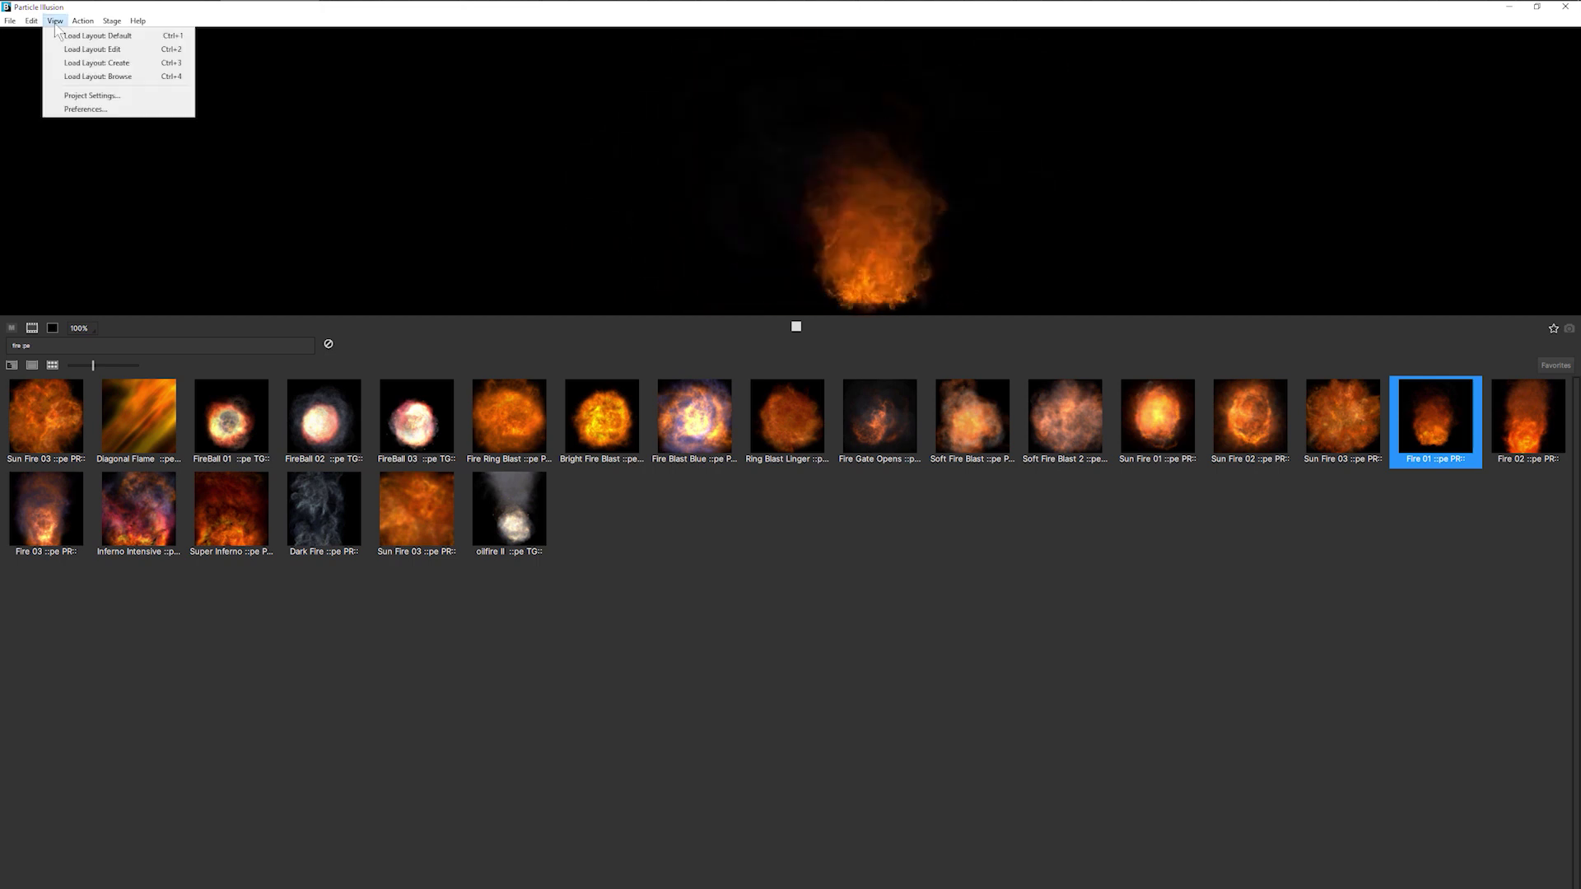
click(82, 39)
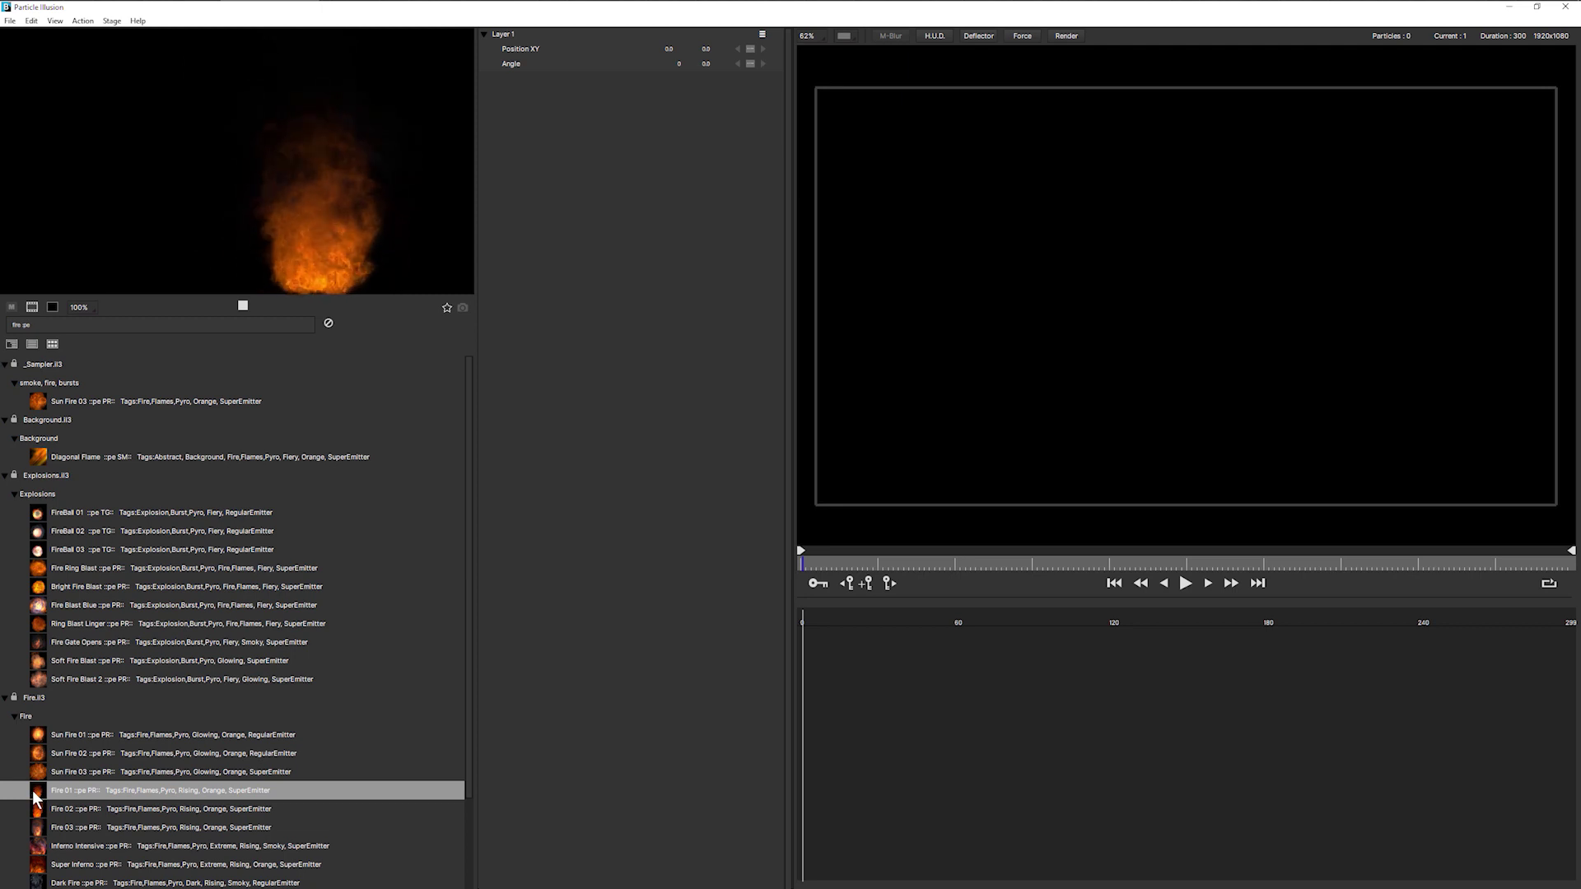
double_click(33, 794)
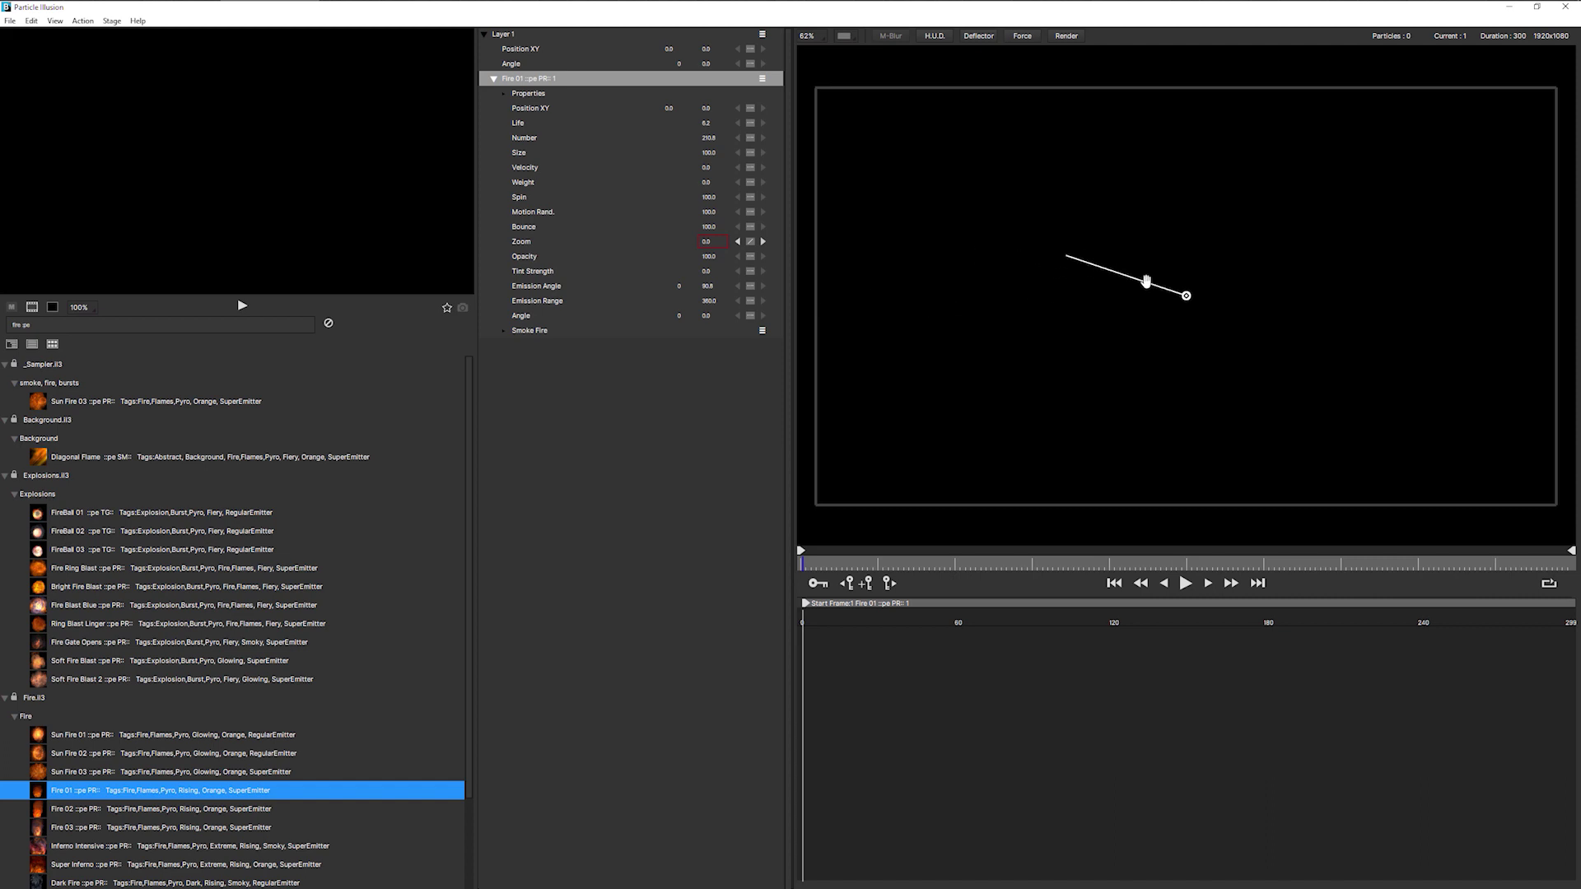
Stretch the Fire 01 line between the frame's bottom corners and preview the flames
drag(811, 506, 813, 511)
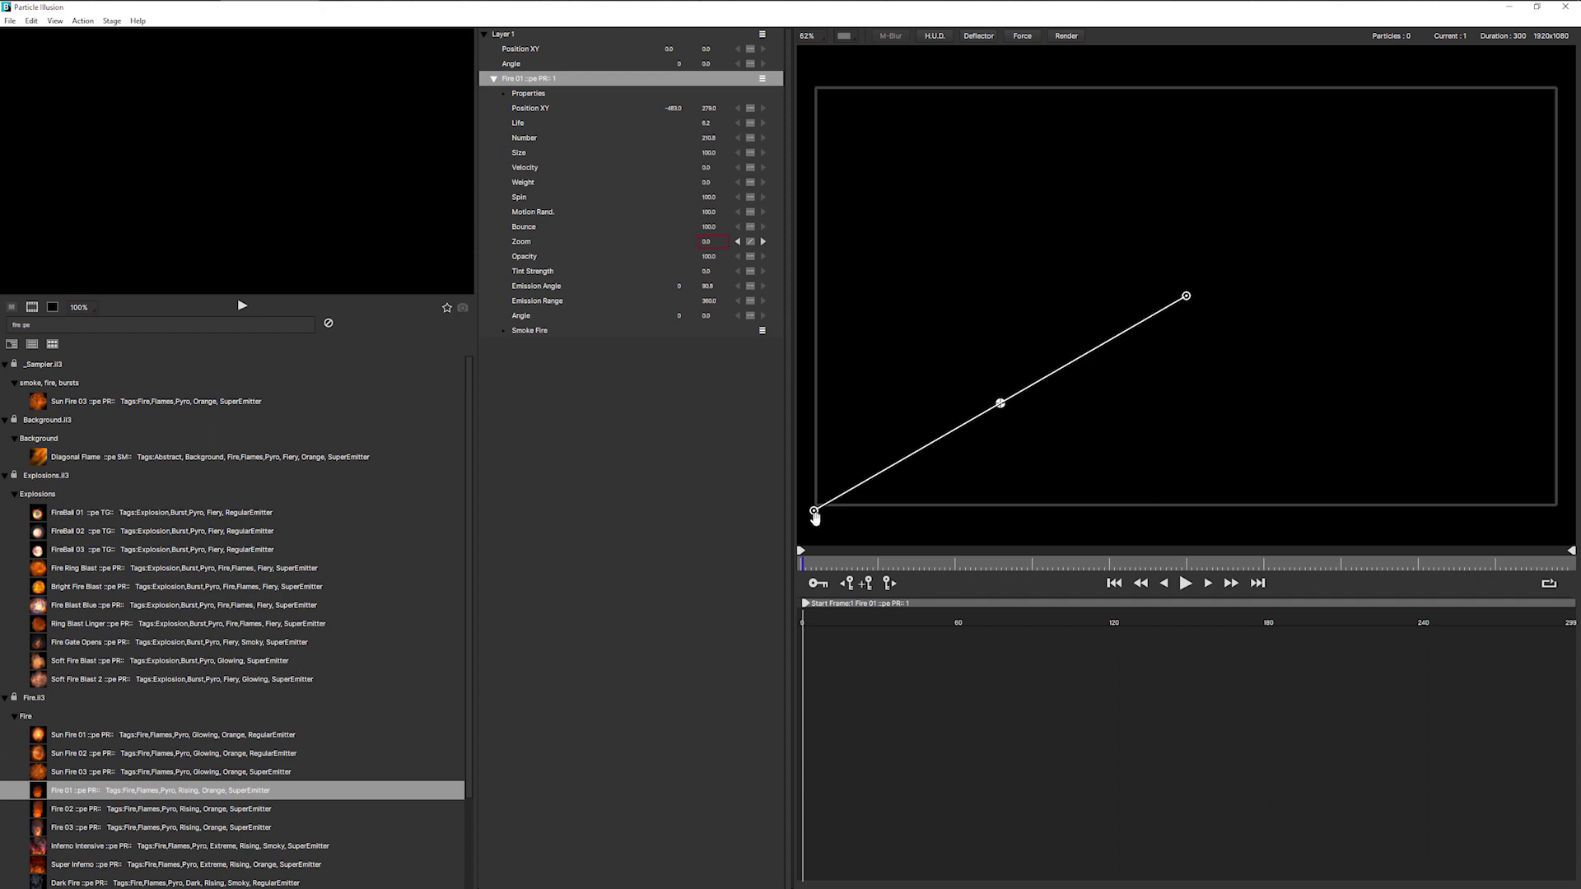
click(1298, 283)
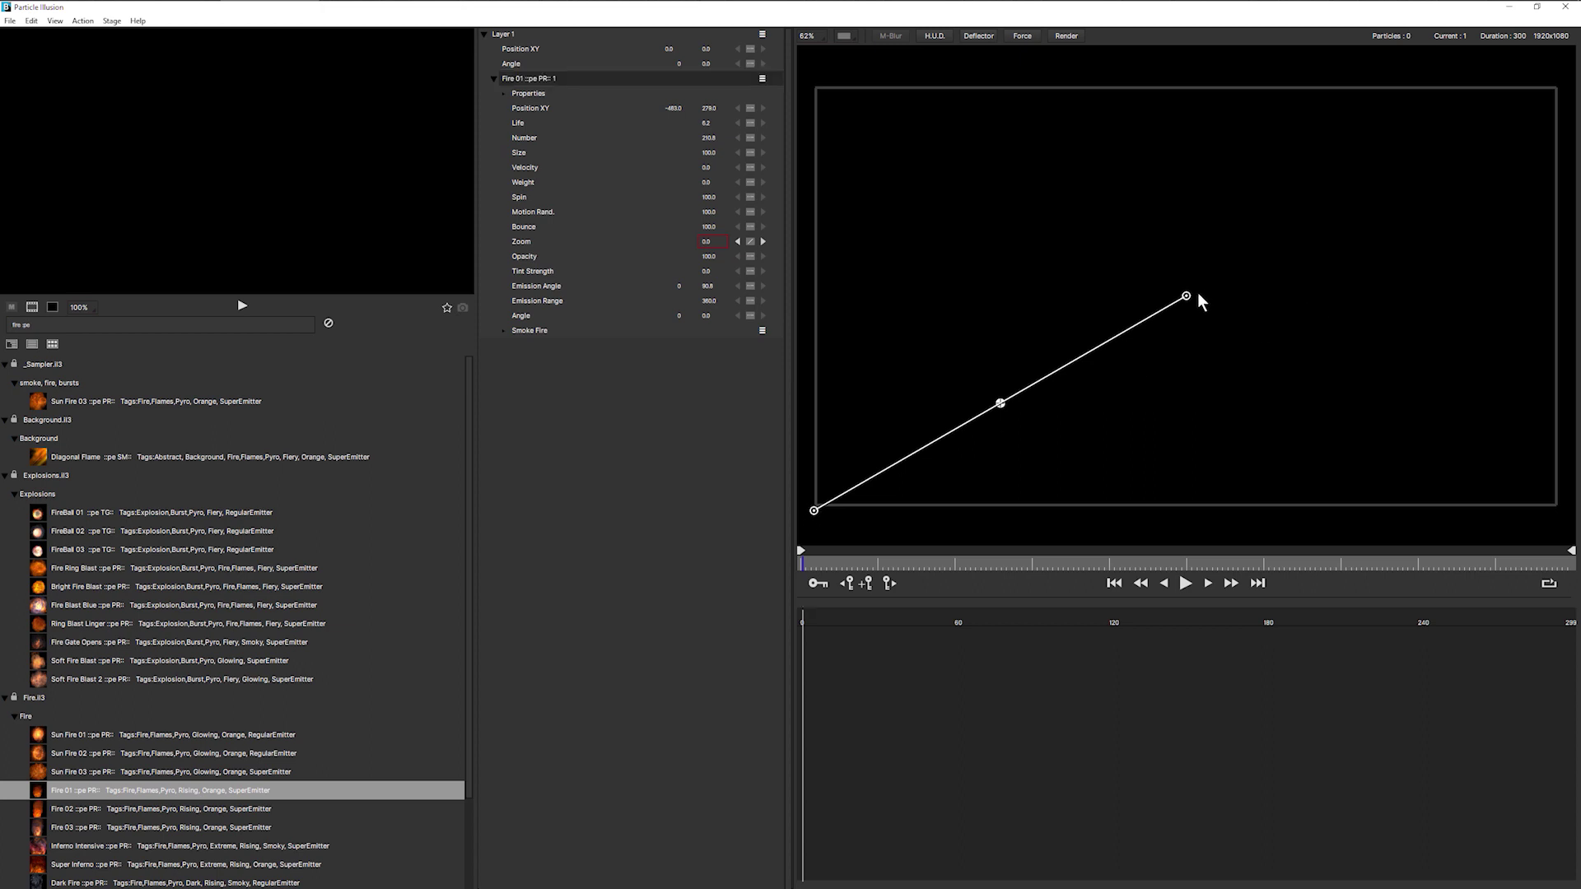
drag(1187, 293, 1558, 510)
scroll(1094, 503, down, 1)
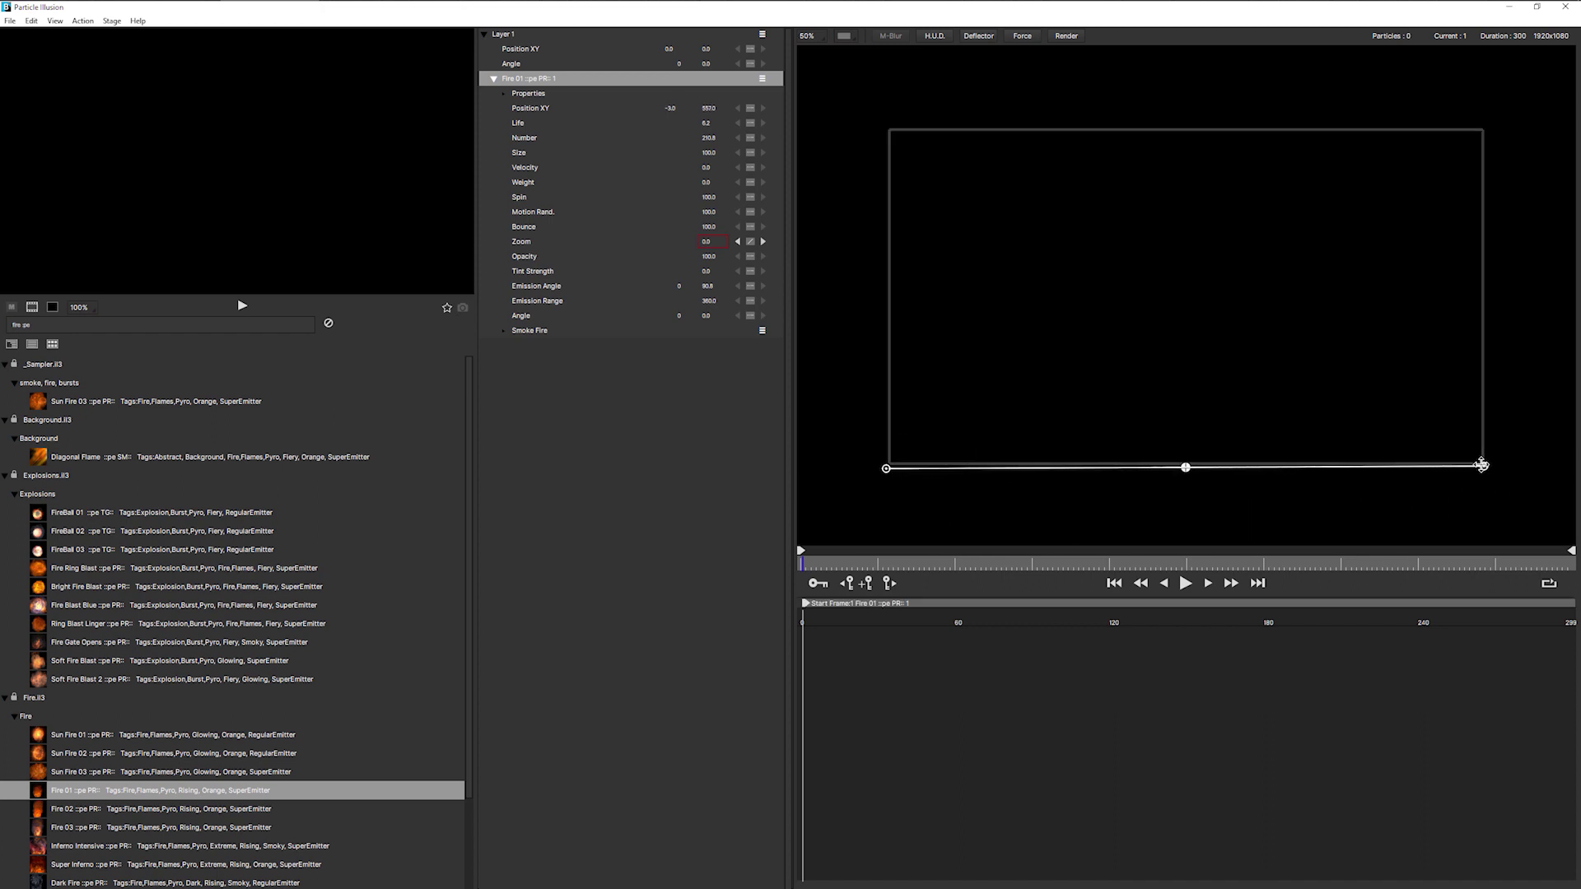
drag(1481, 465, 1483, 476)
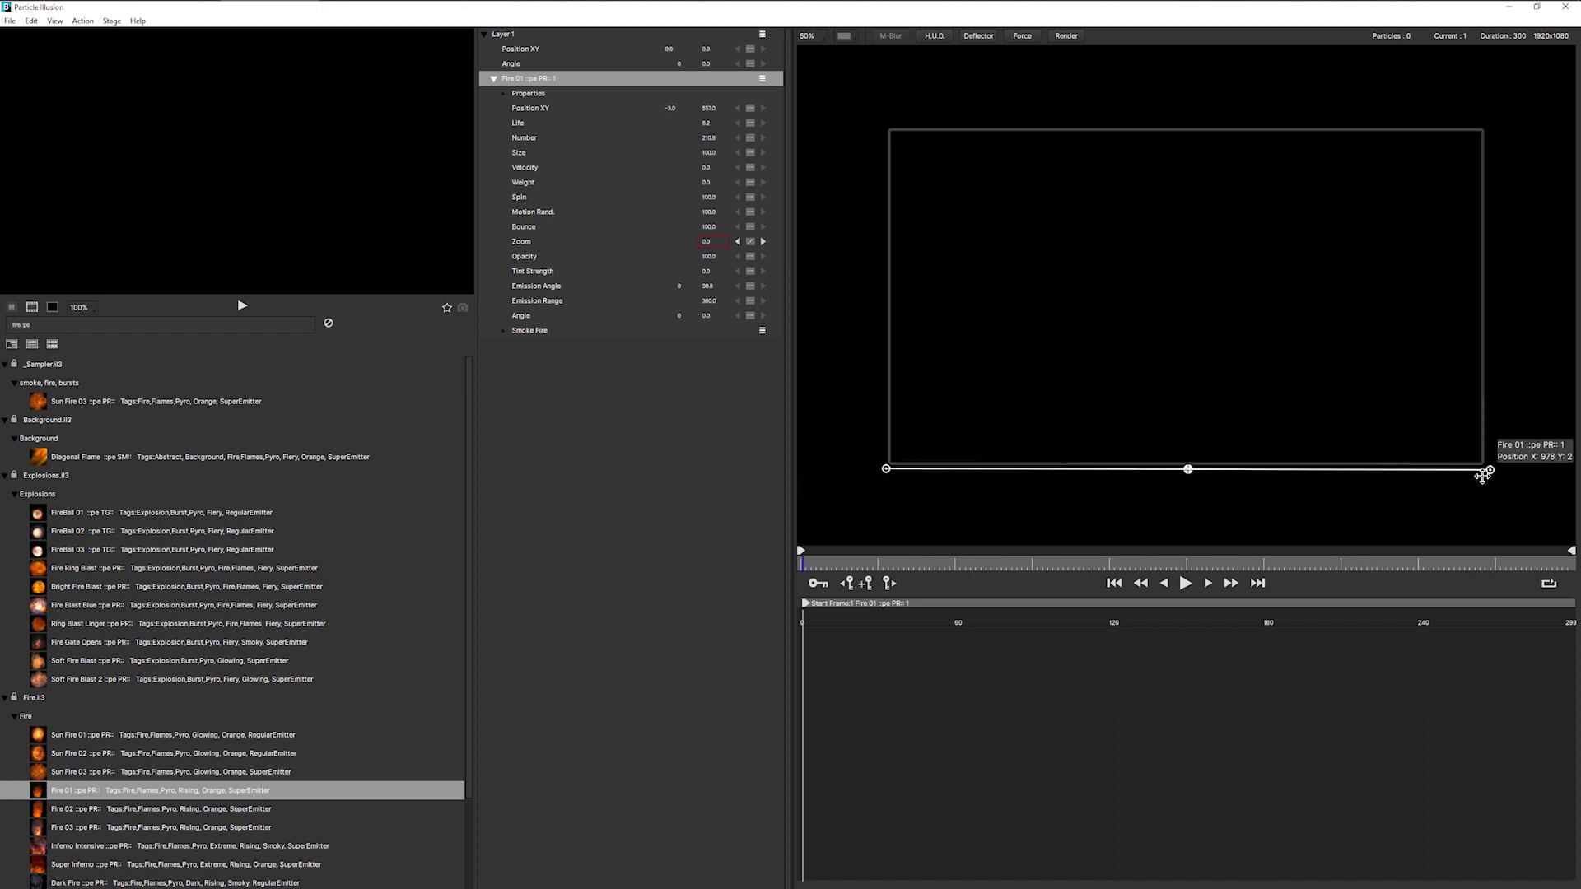
click(1184, 583)
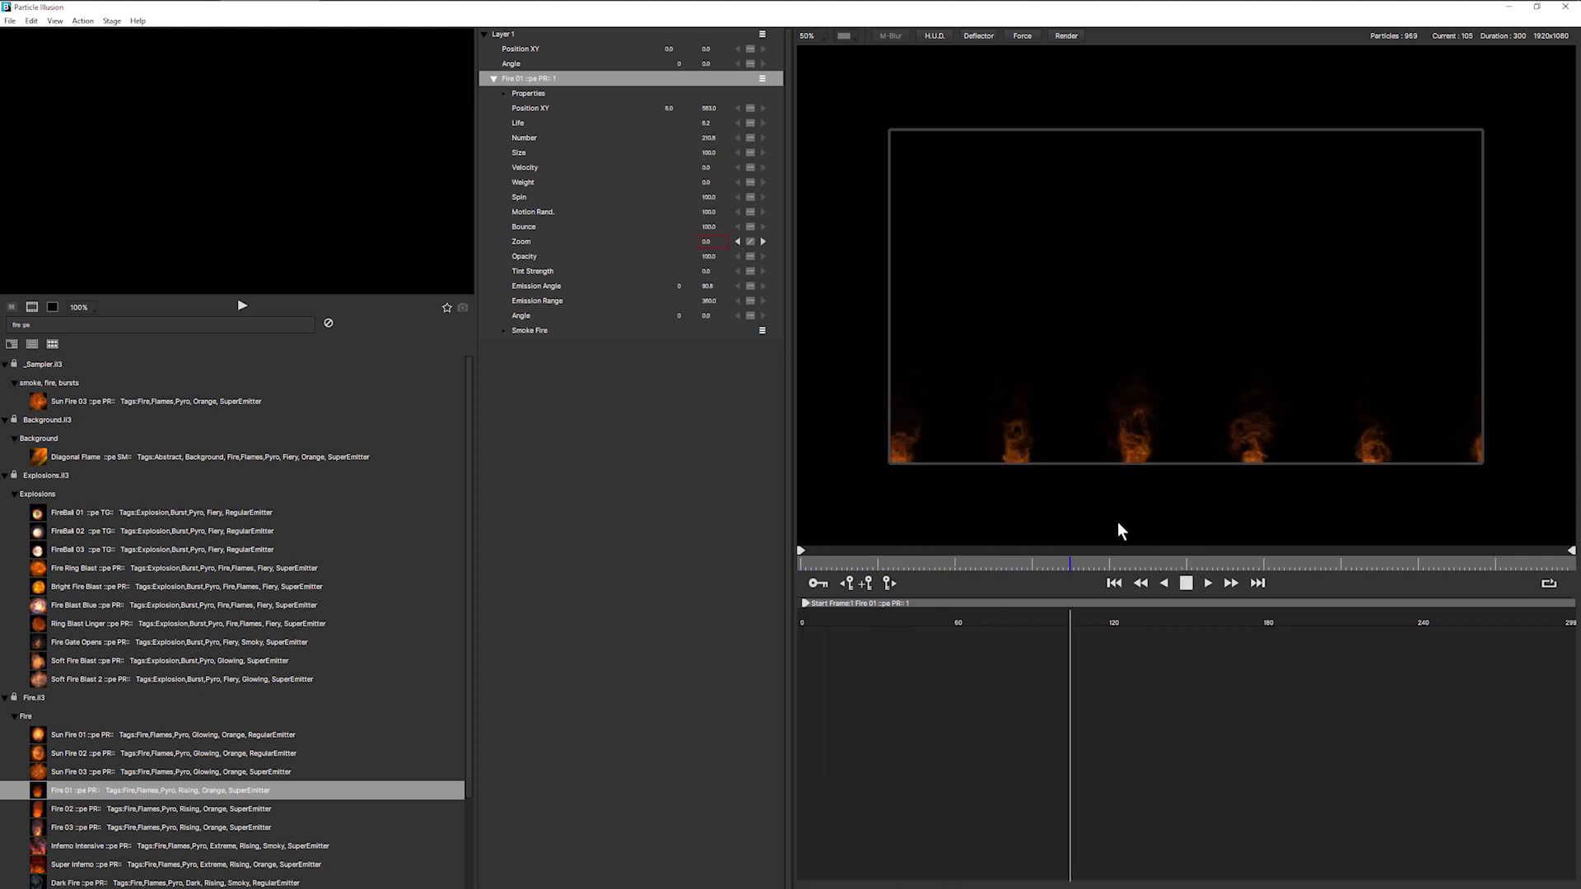
key(space)
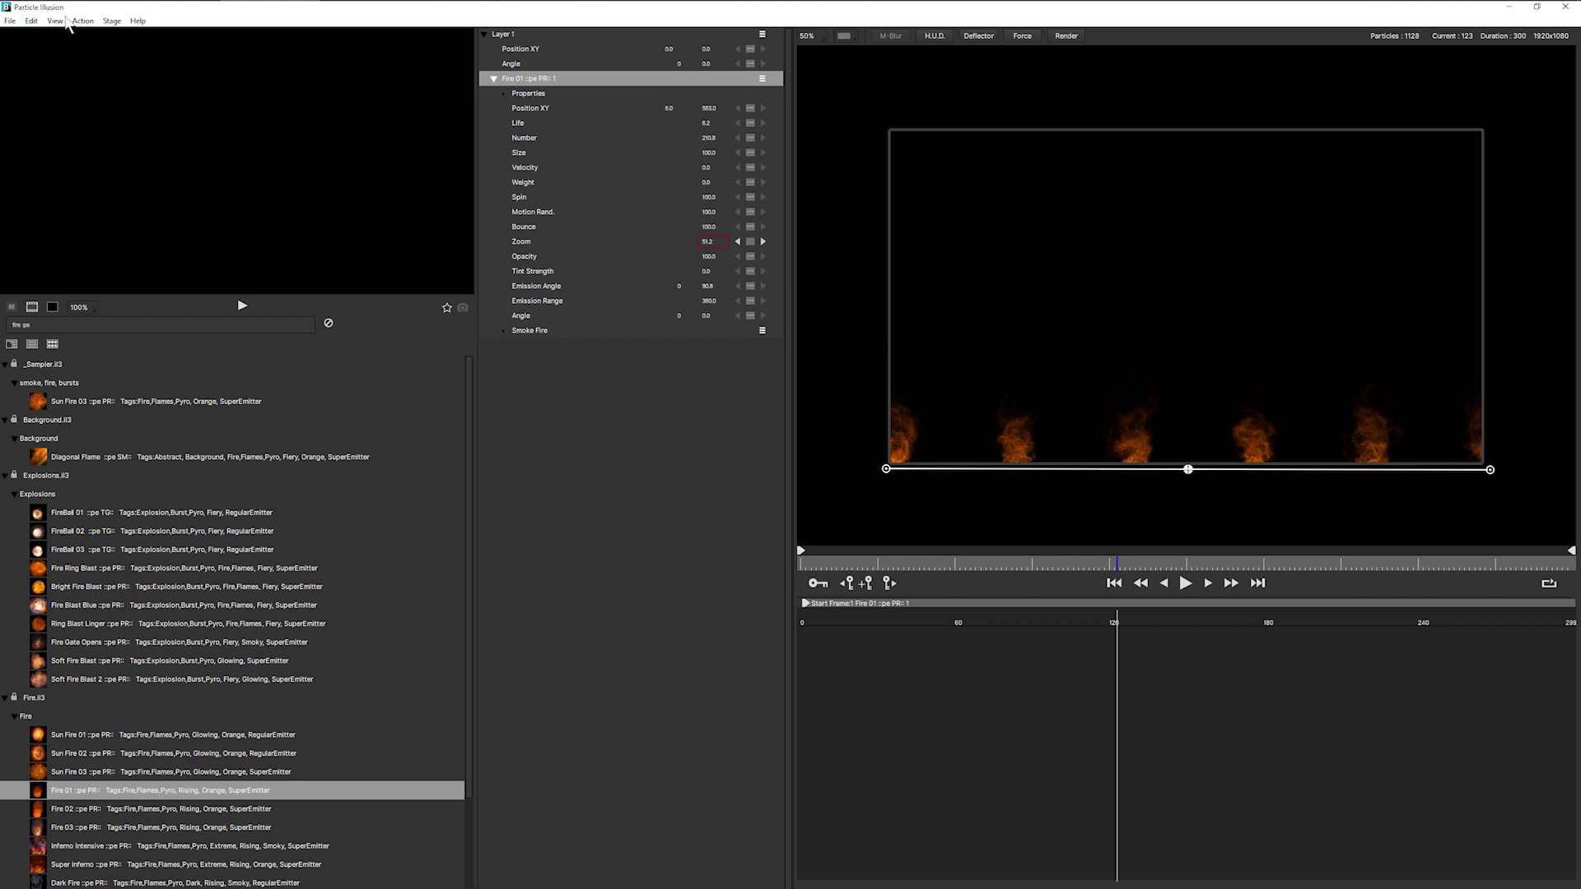
In the Edit layout, raise Fire 01's Number Points from 8 to 18 and play it
click(55, 22)
click(88, 49)
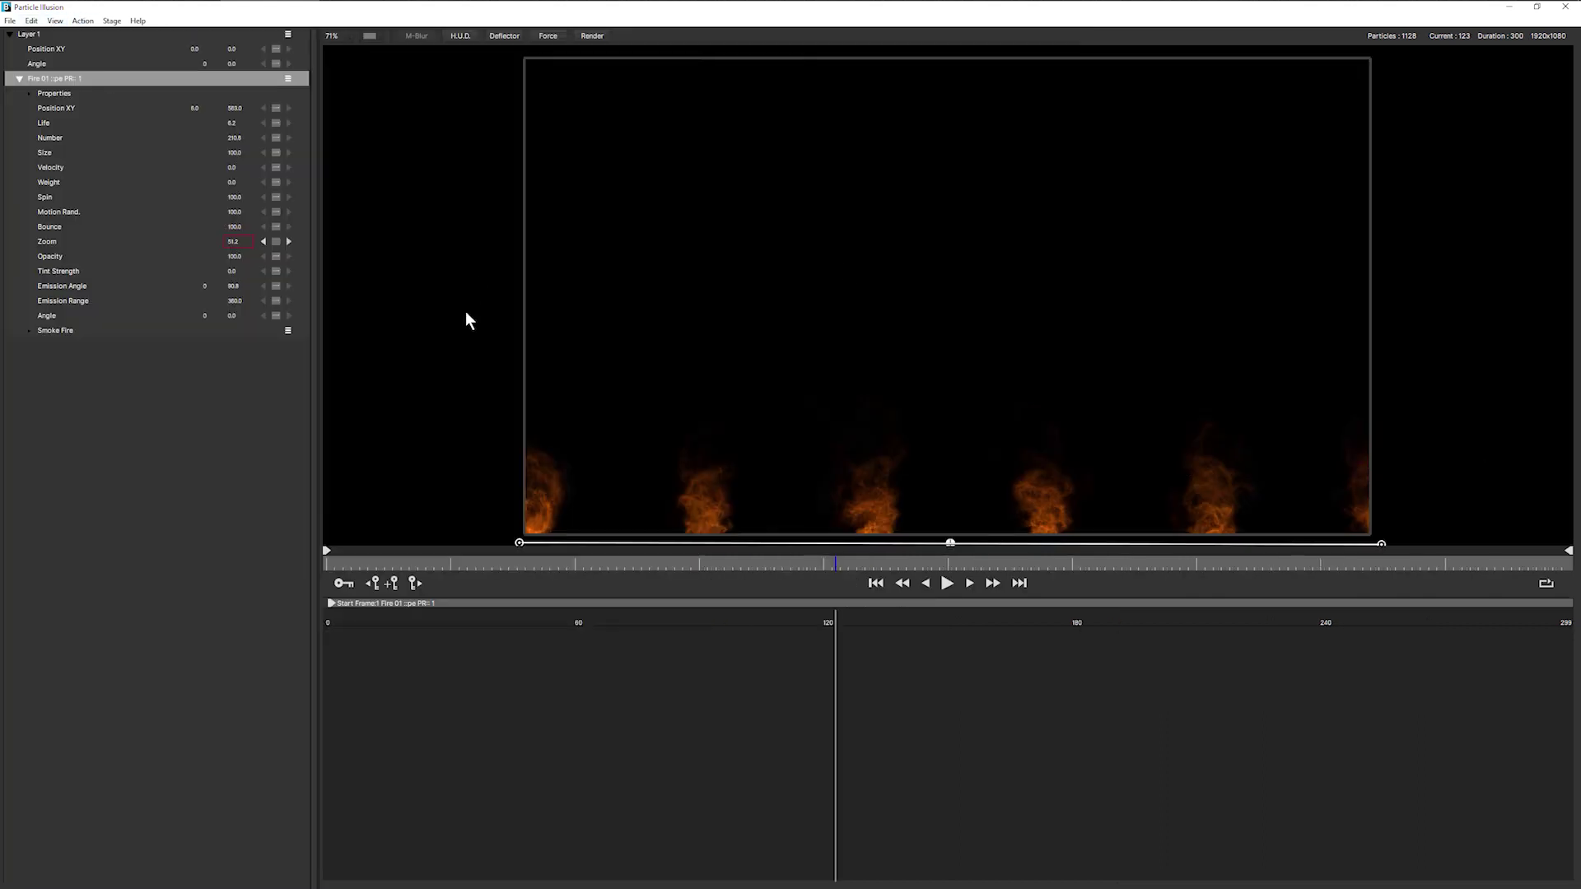
click(26, 93)
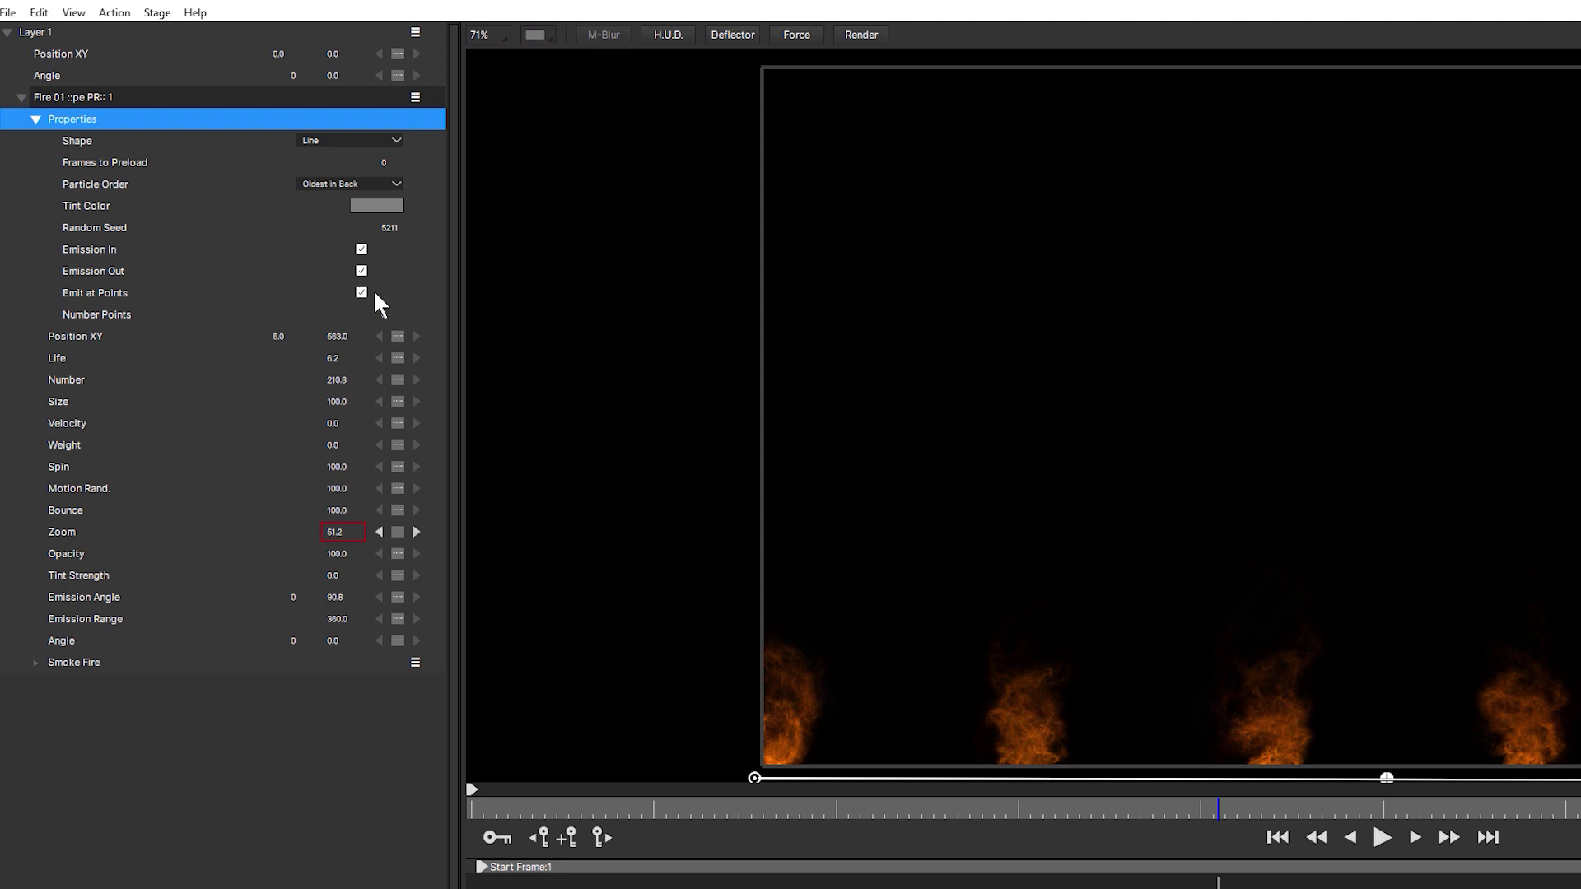
click(387, 315)
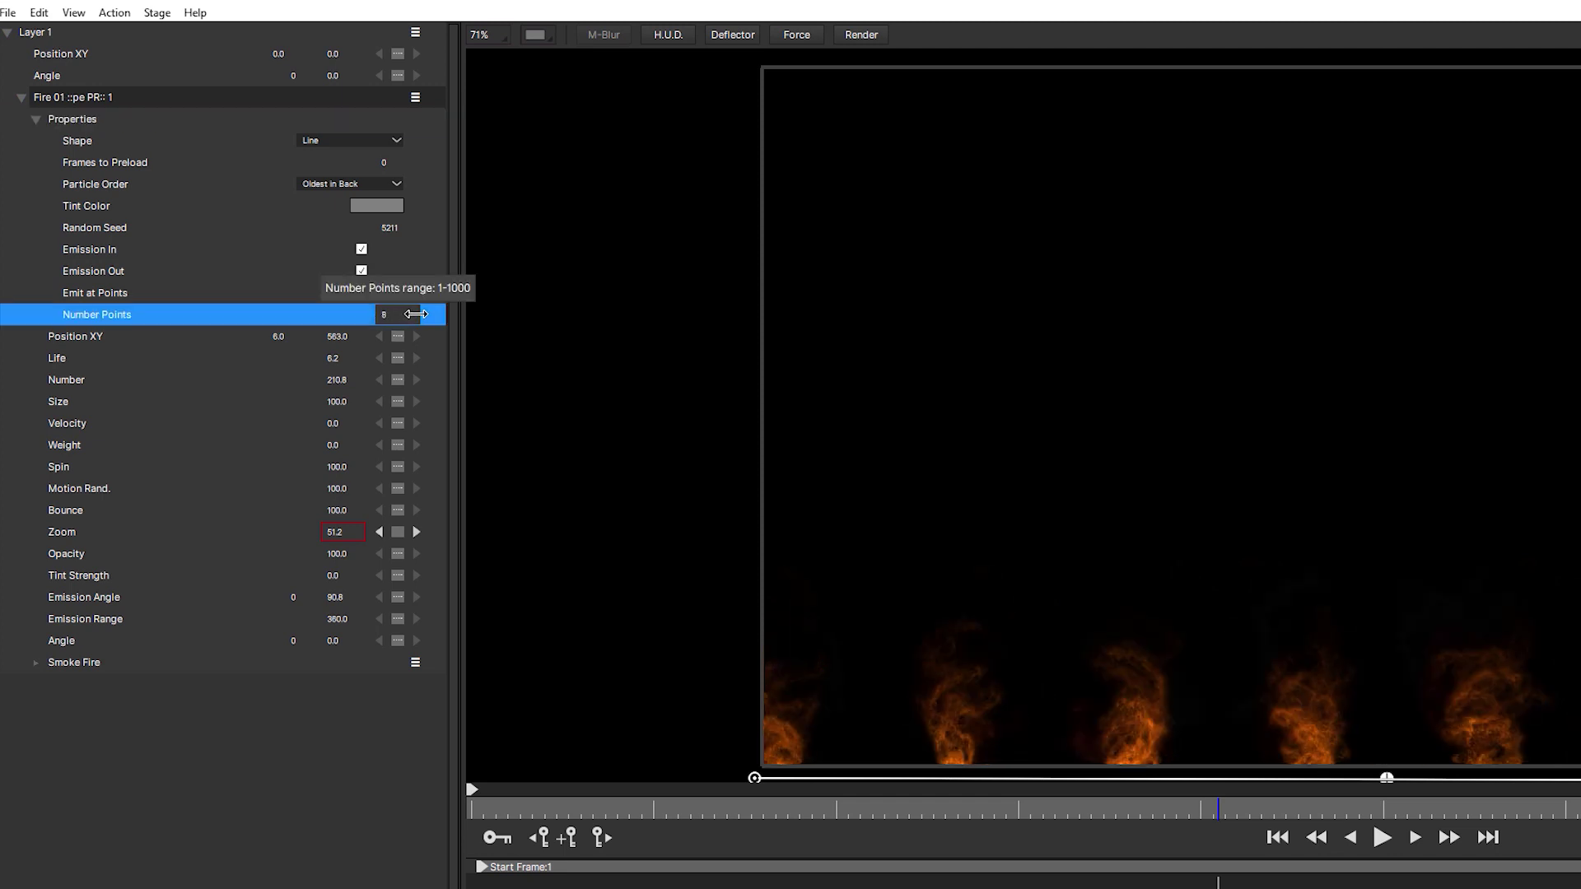
drag(420, 313, 484, 310)
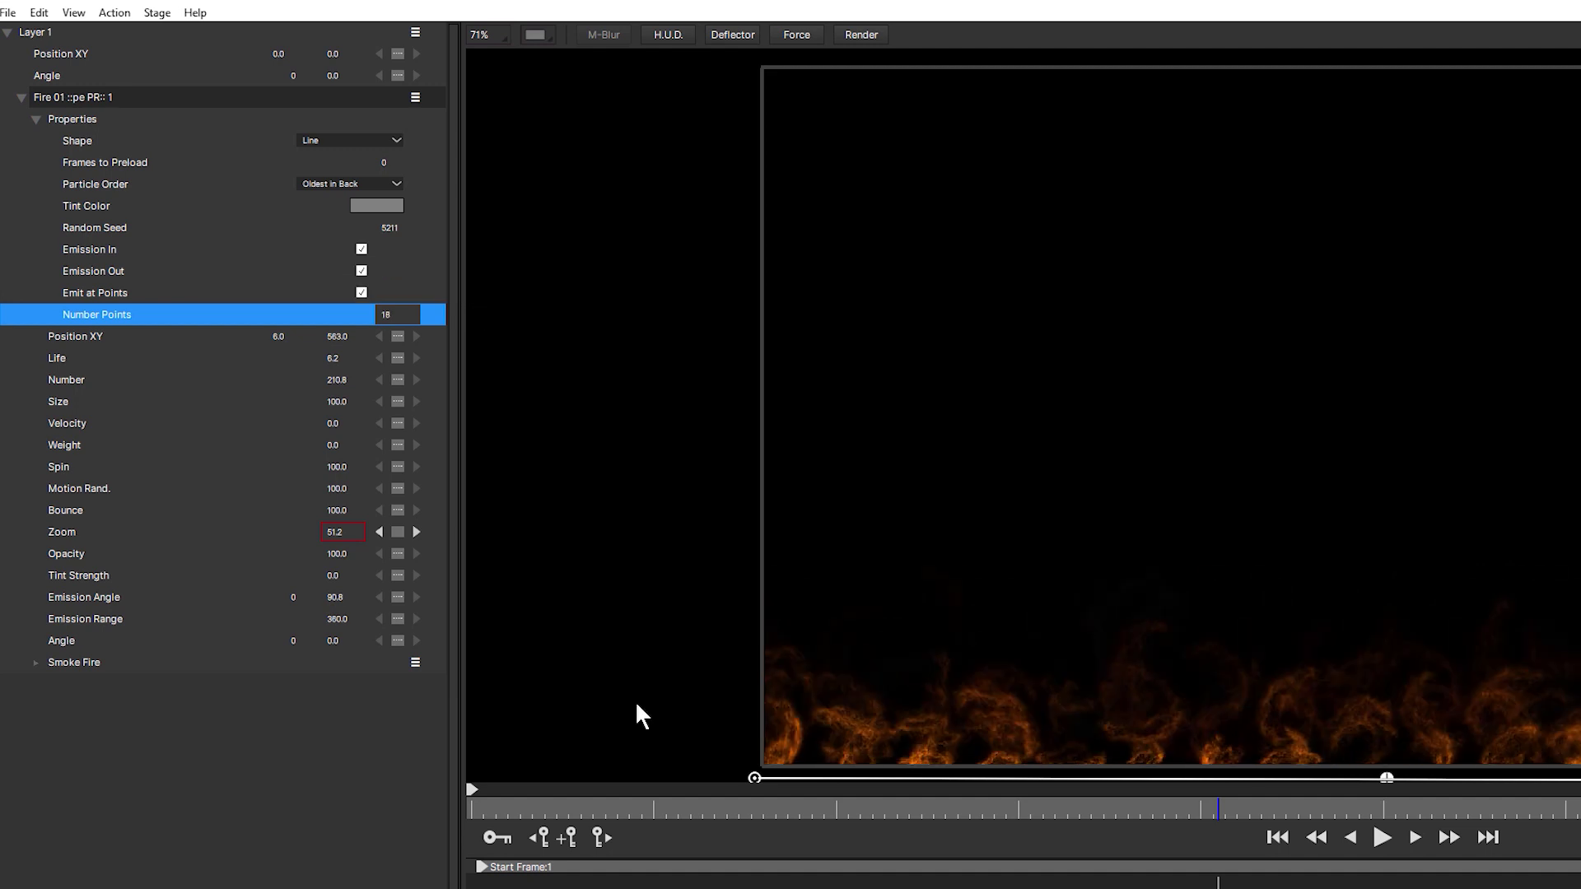
click(1379, 838)
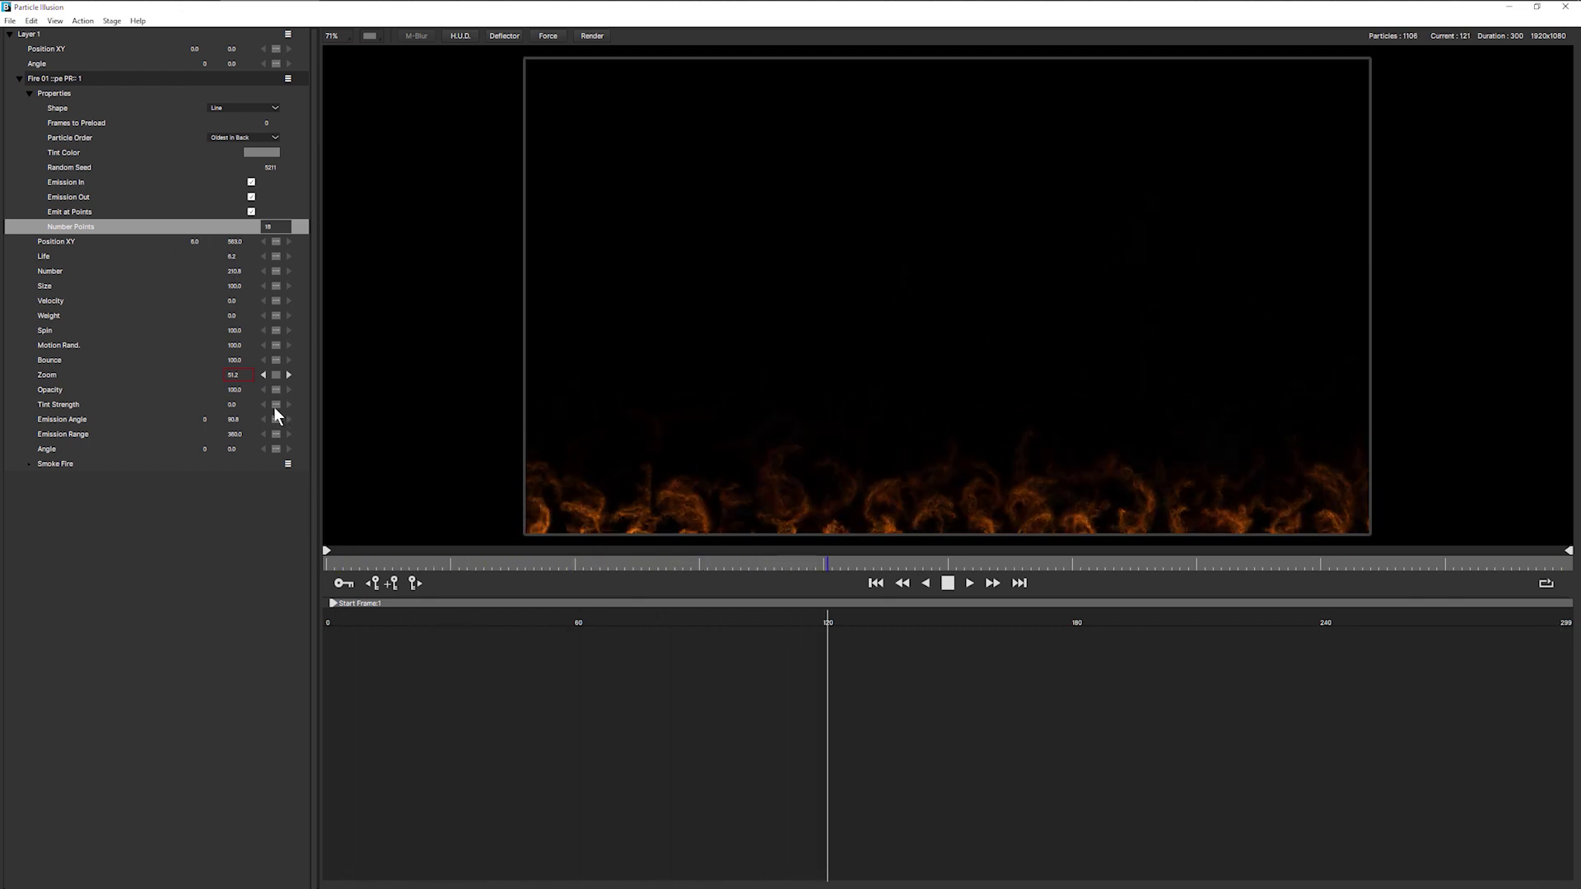
Increase Fire 01's particle Size so the flames grow bigger, and preview the result
click(255, 373)
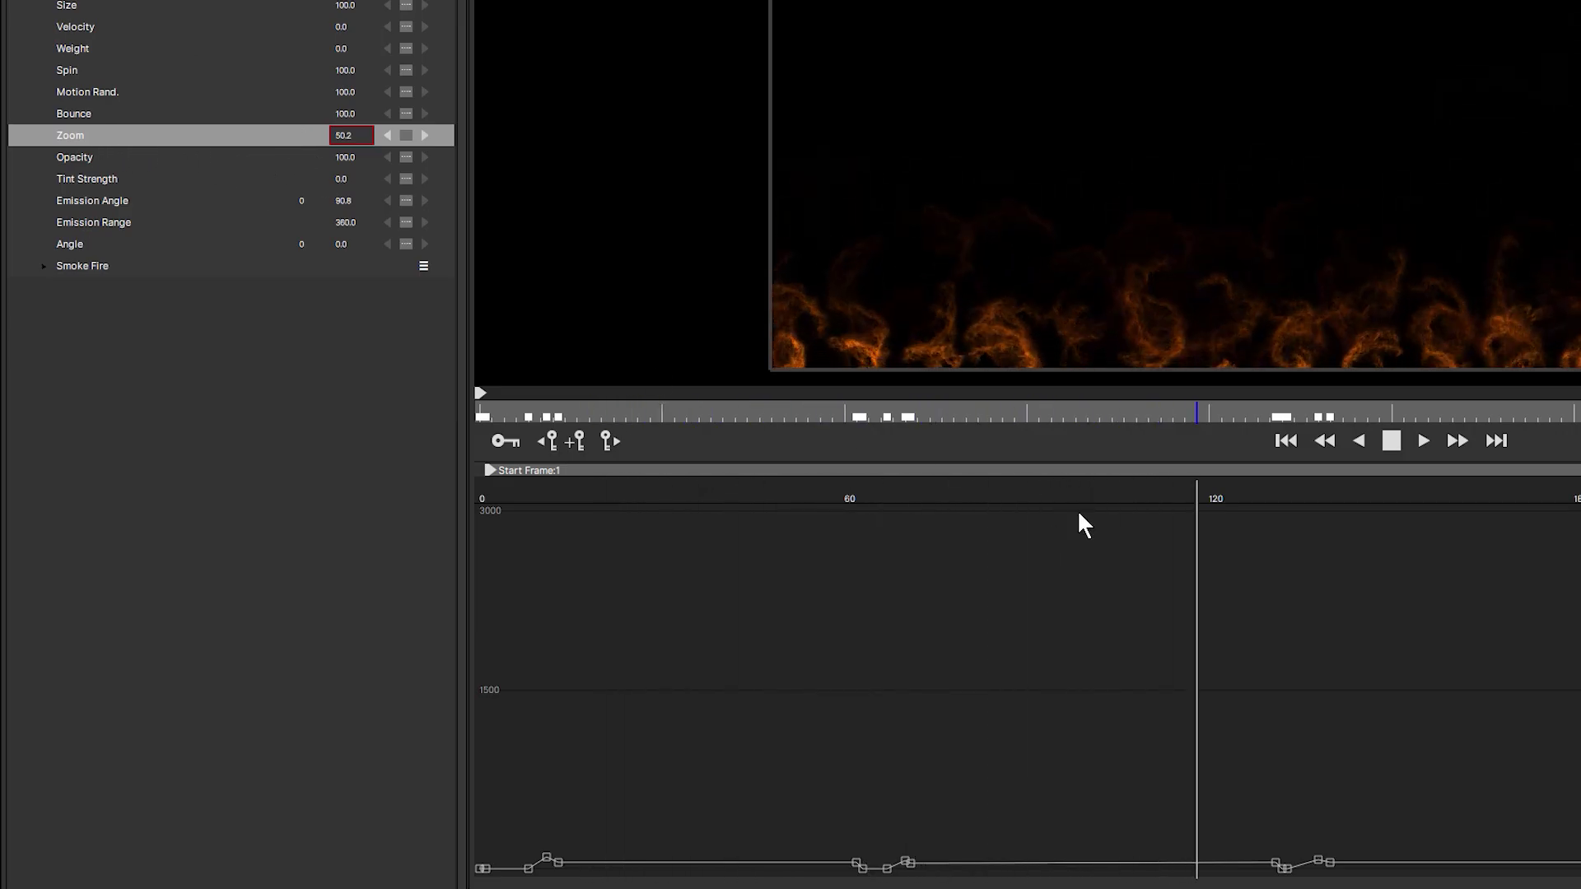
key(space)
key(space)
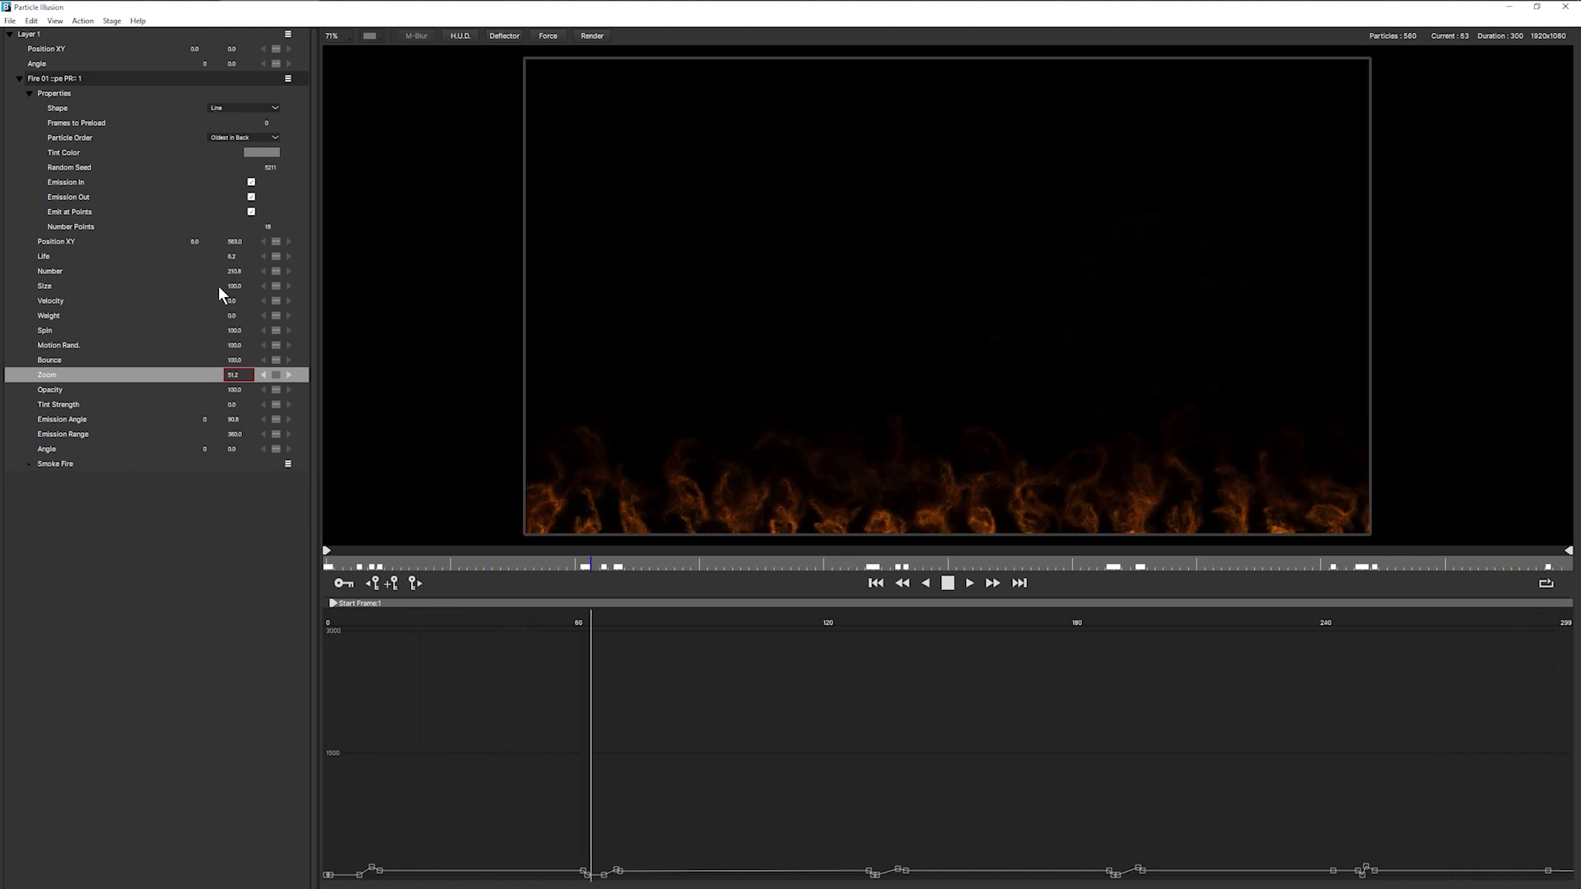
key(space)
drag(241, 294, 897, 402)
key(space)
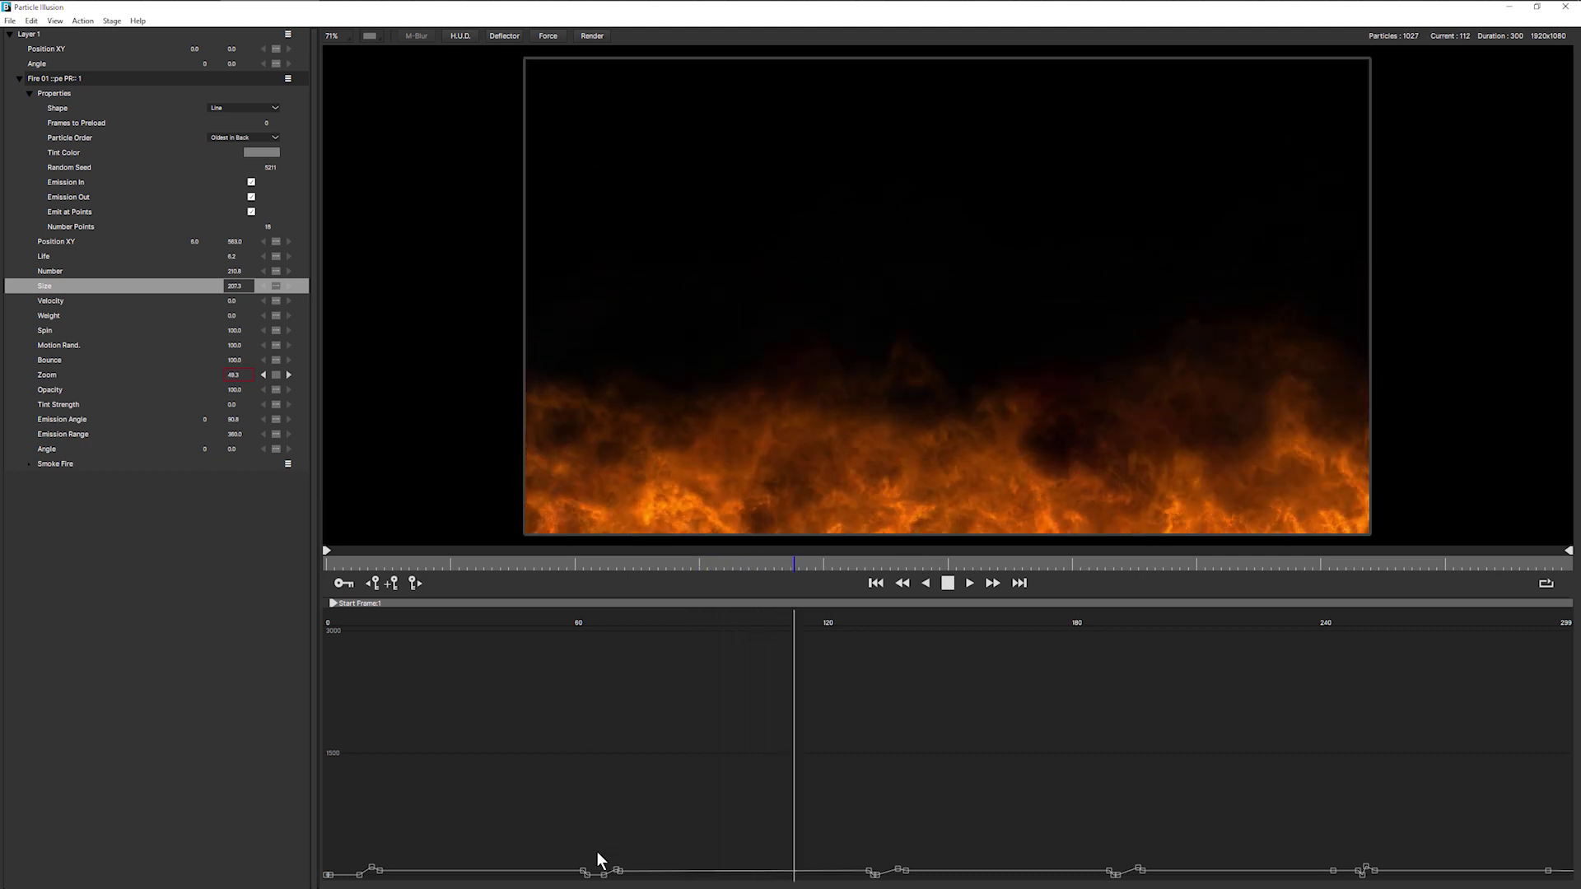
Raise Fire 01's Velocity from 0 so the flames climb higher, then return to frame 89
click(551, 806)
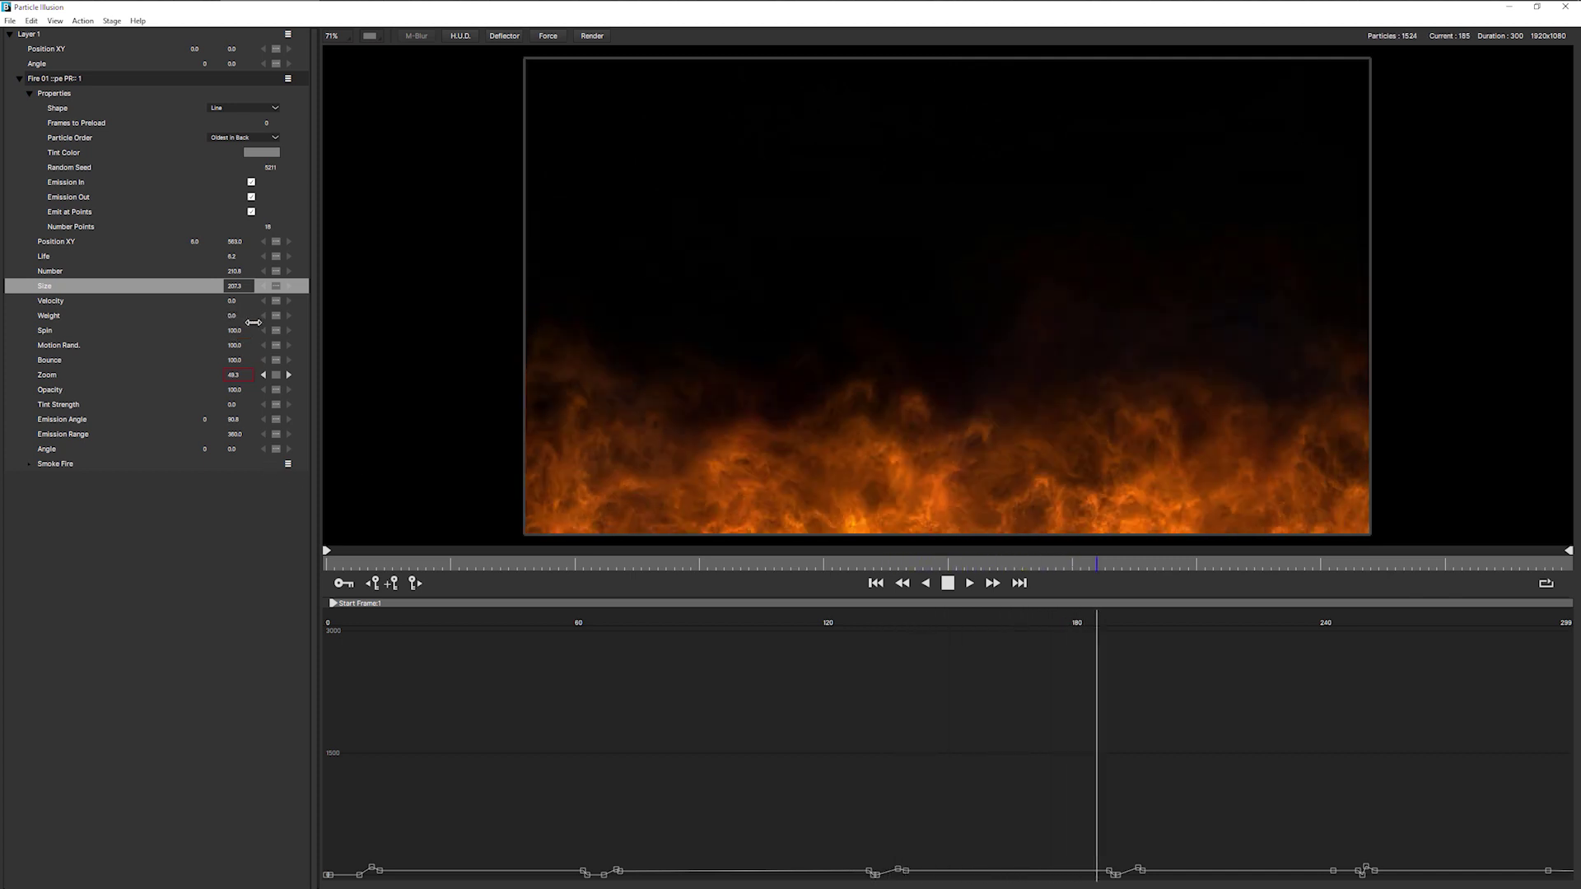
drag(242, 304, 255, 304)
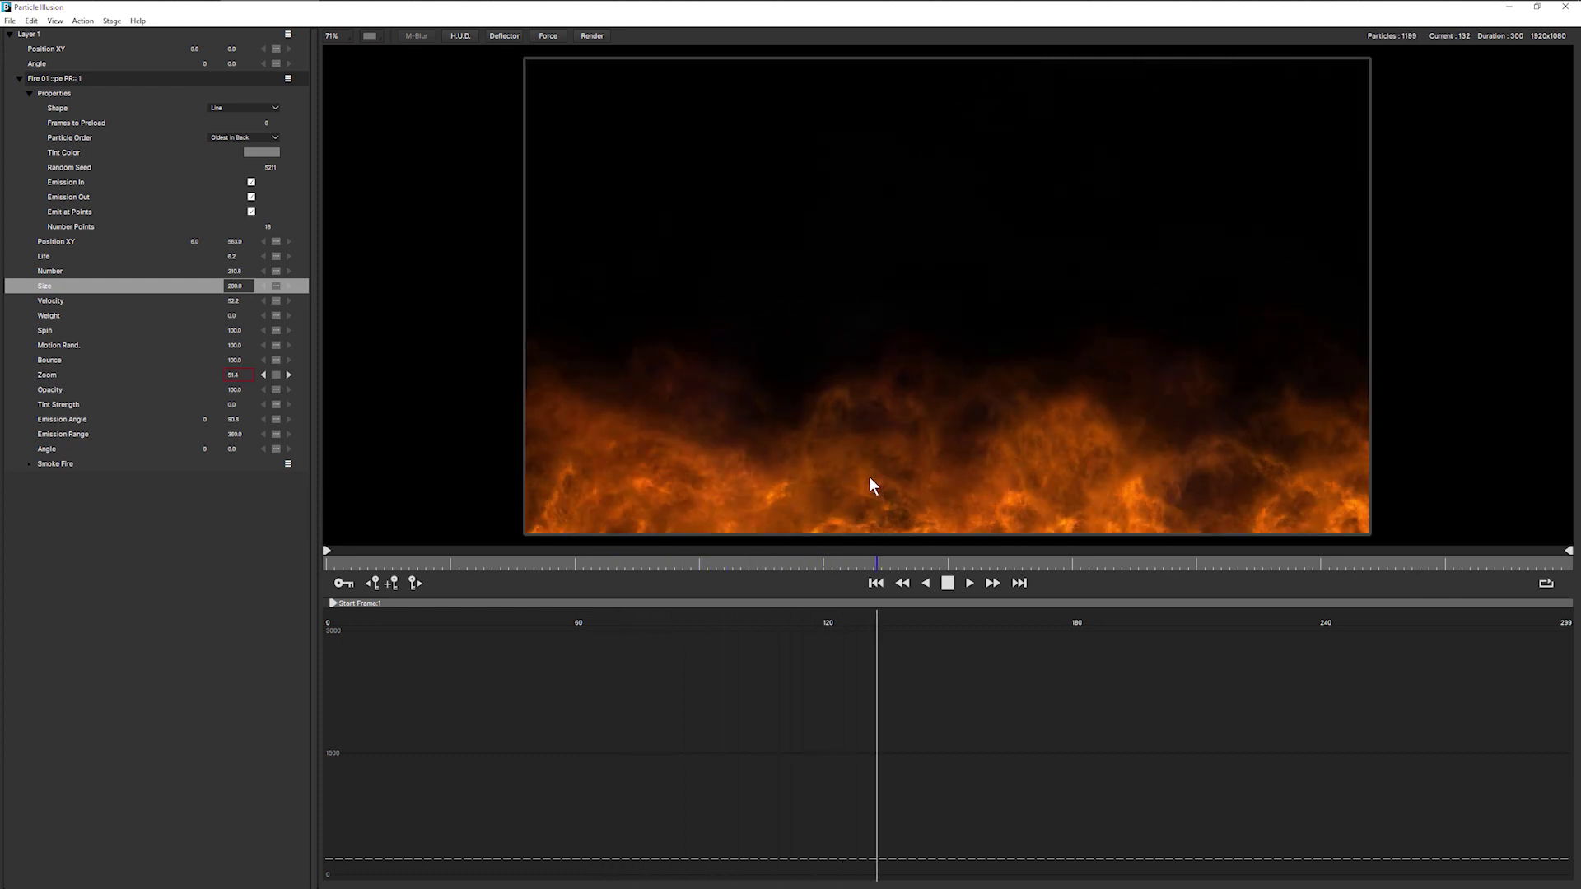
click(939, 580)
click(695, 564)
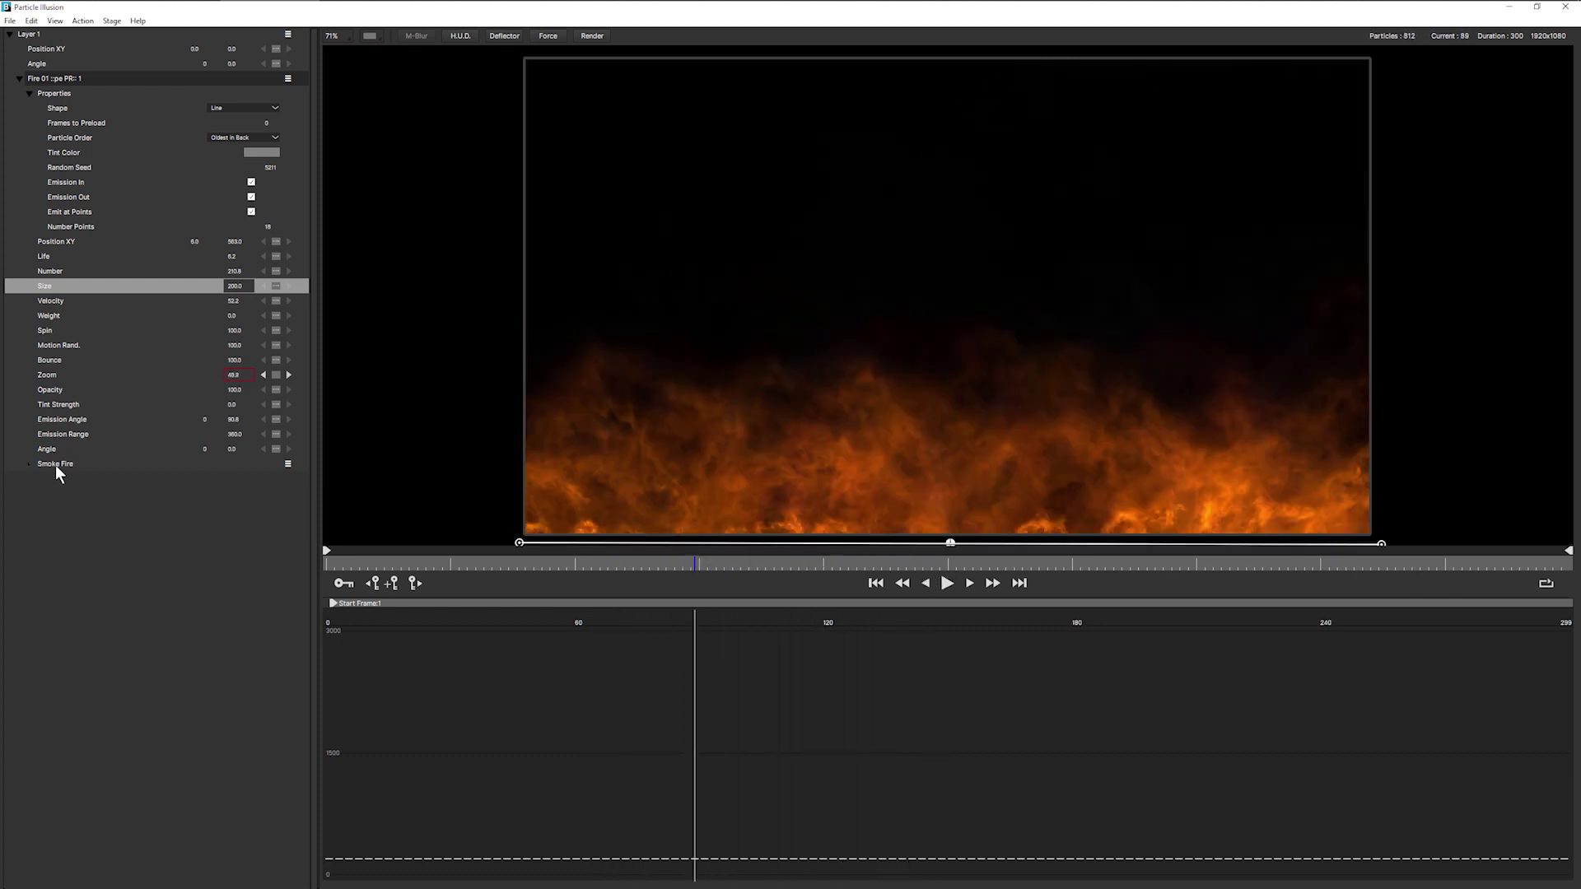
Review the Smoke Fire settings, collapse the Smoke Fire, Properties and Fire 01 groups, and rewind to frame 0
click(29, 464)
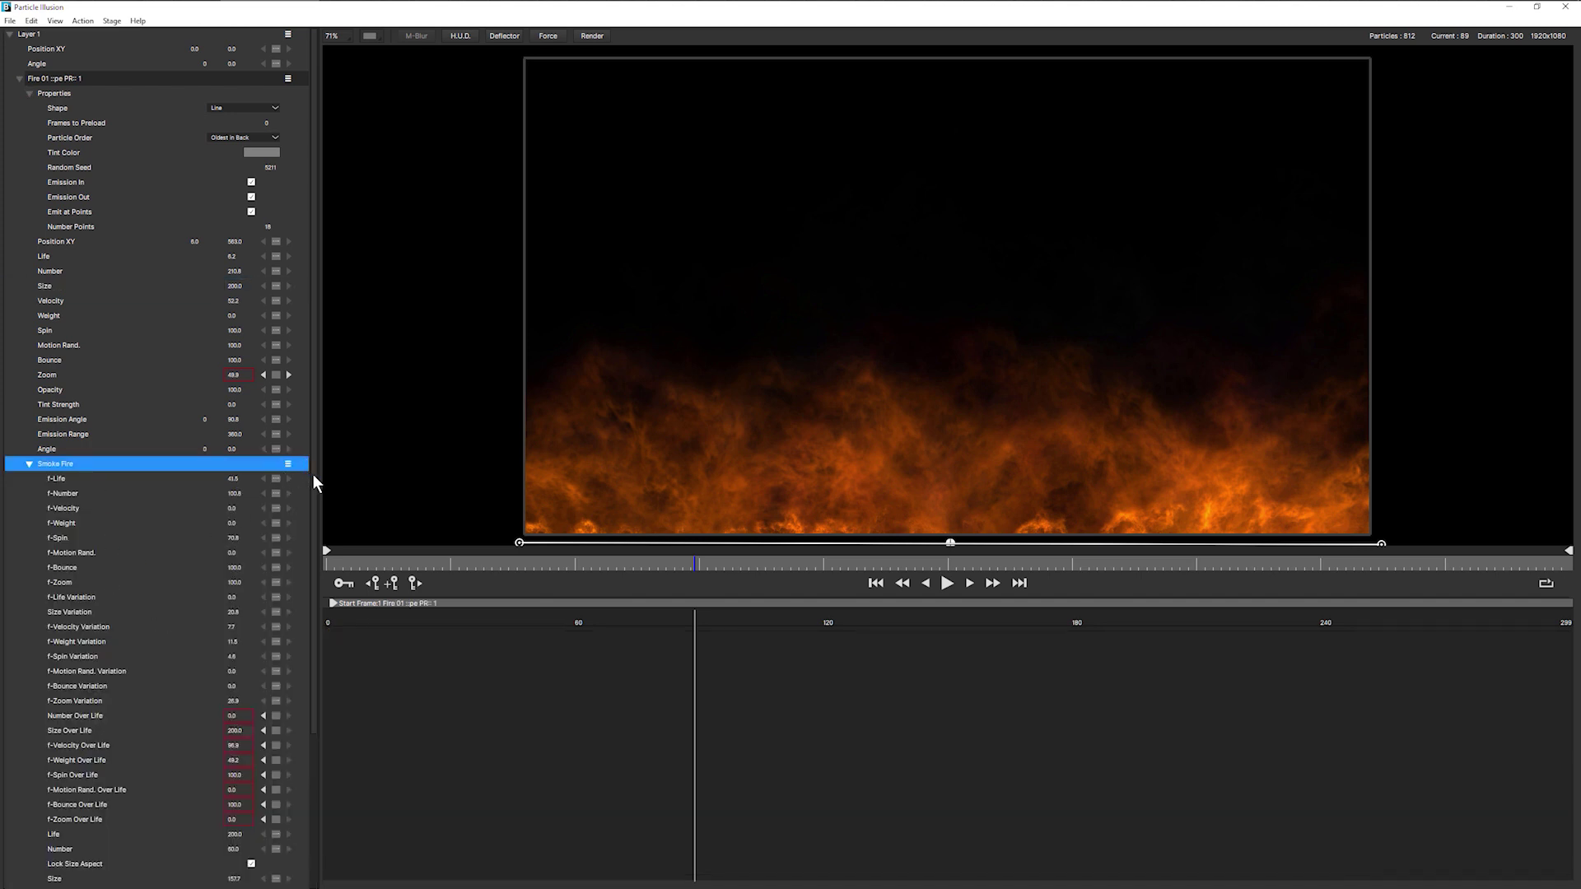
drag(313, 475, 314, 558)
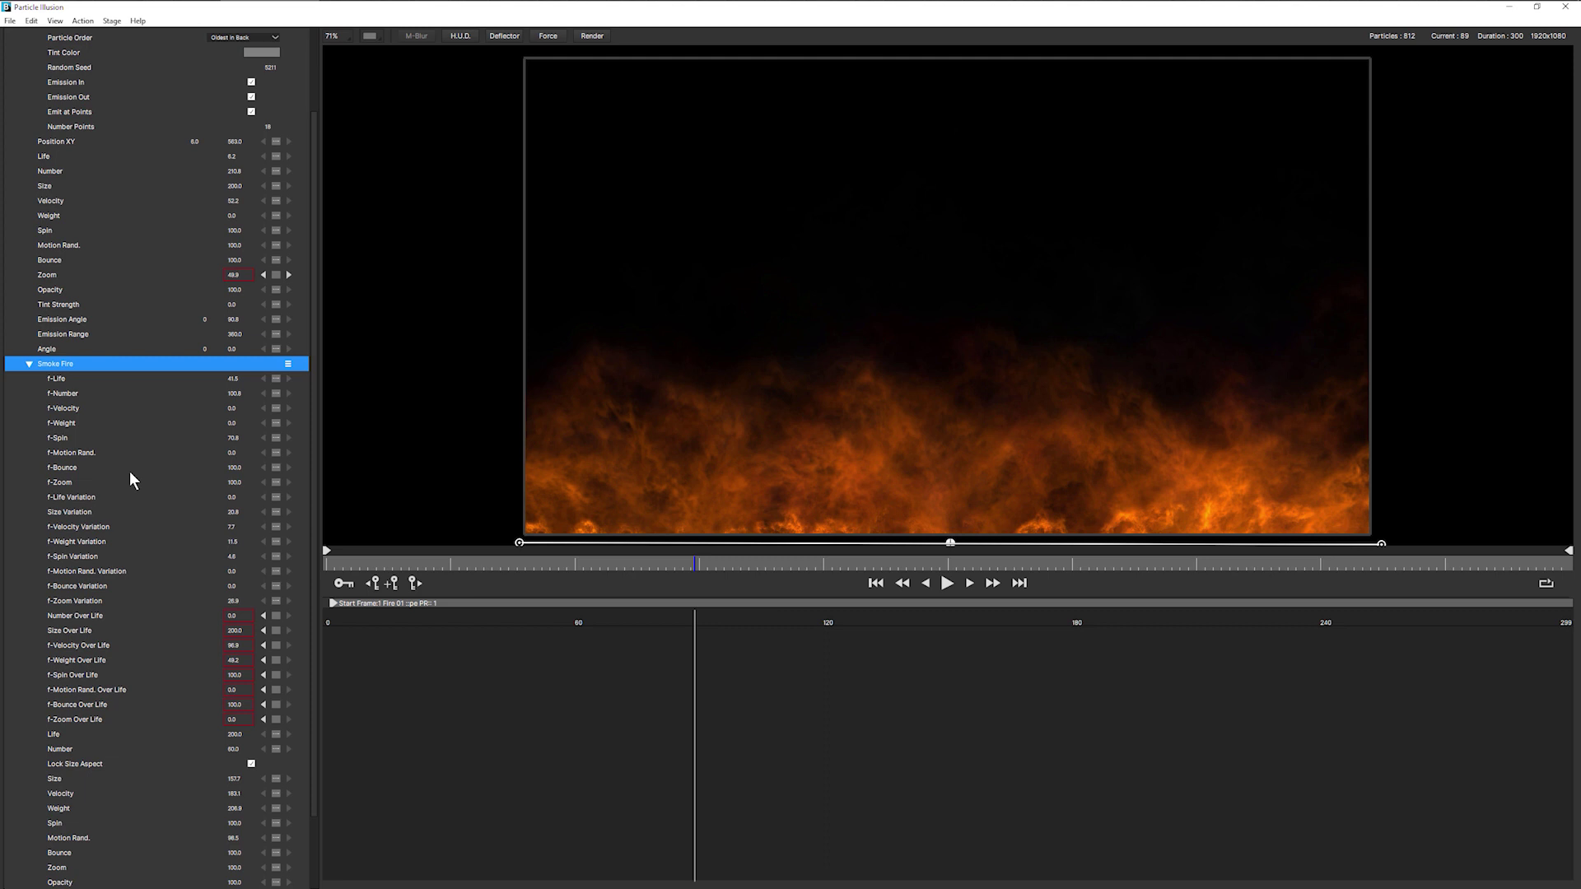
click(28, 363)
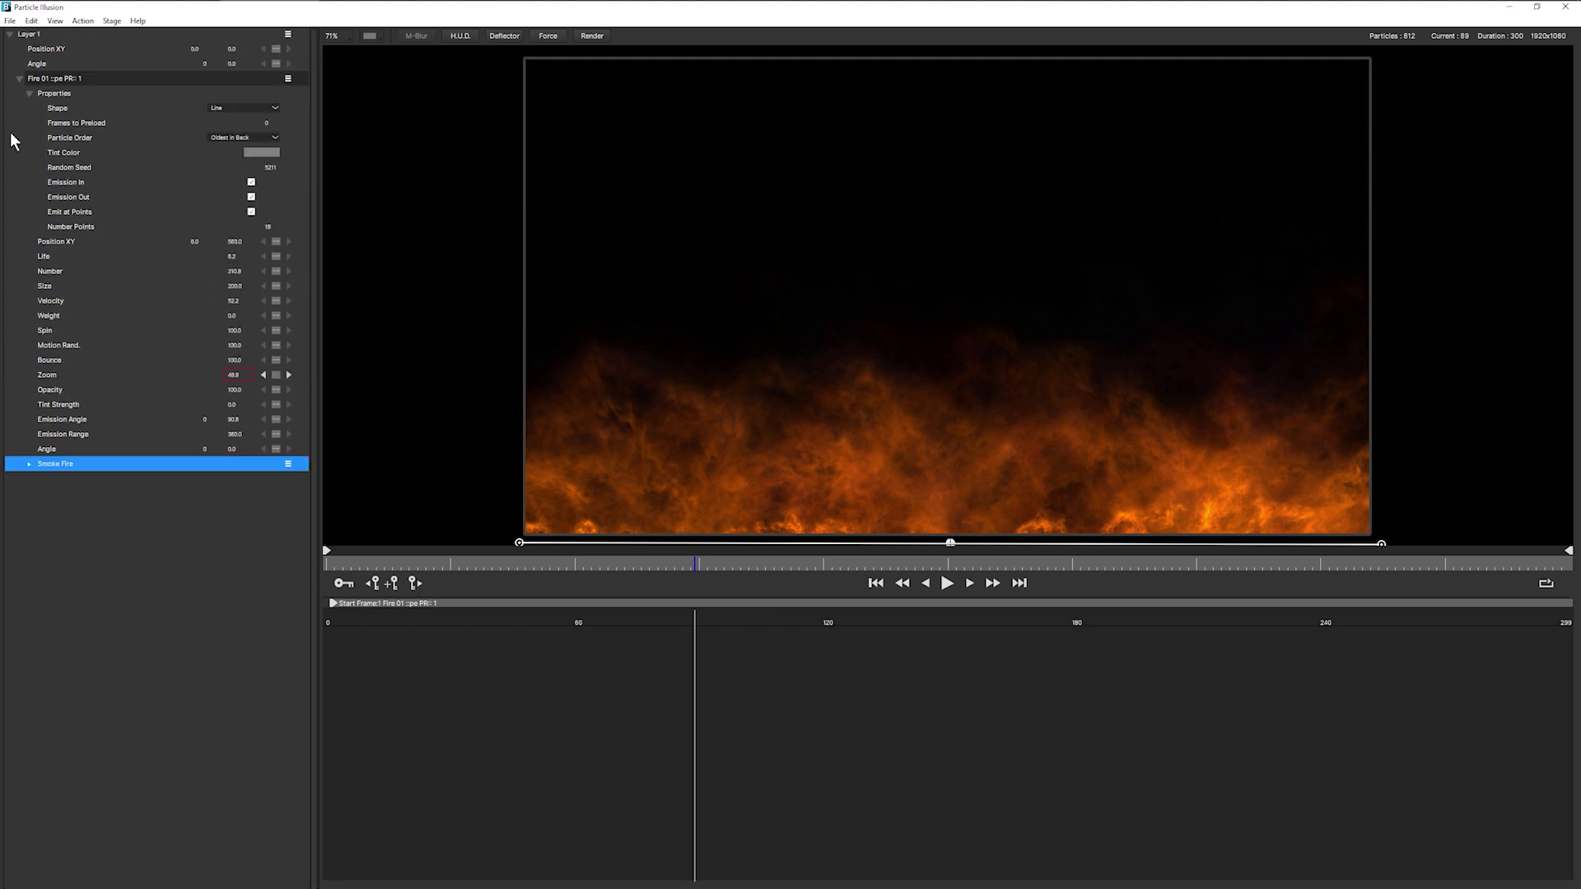
click(31, 92)
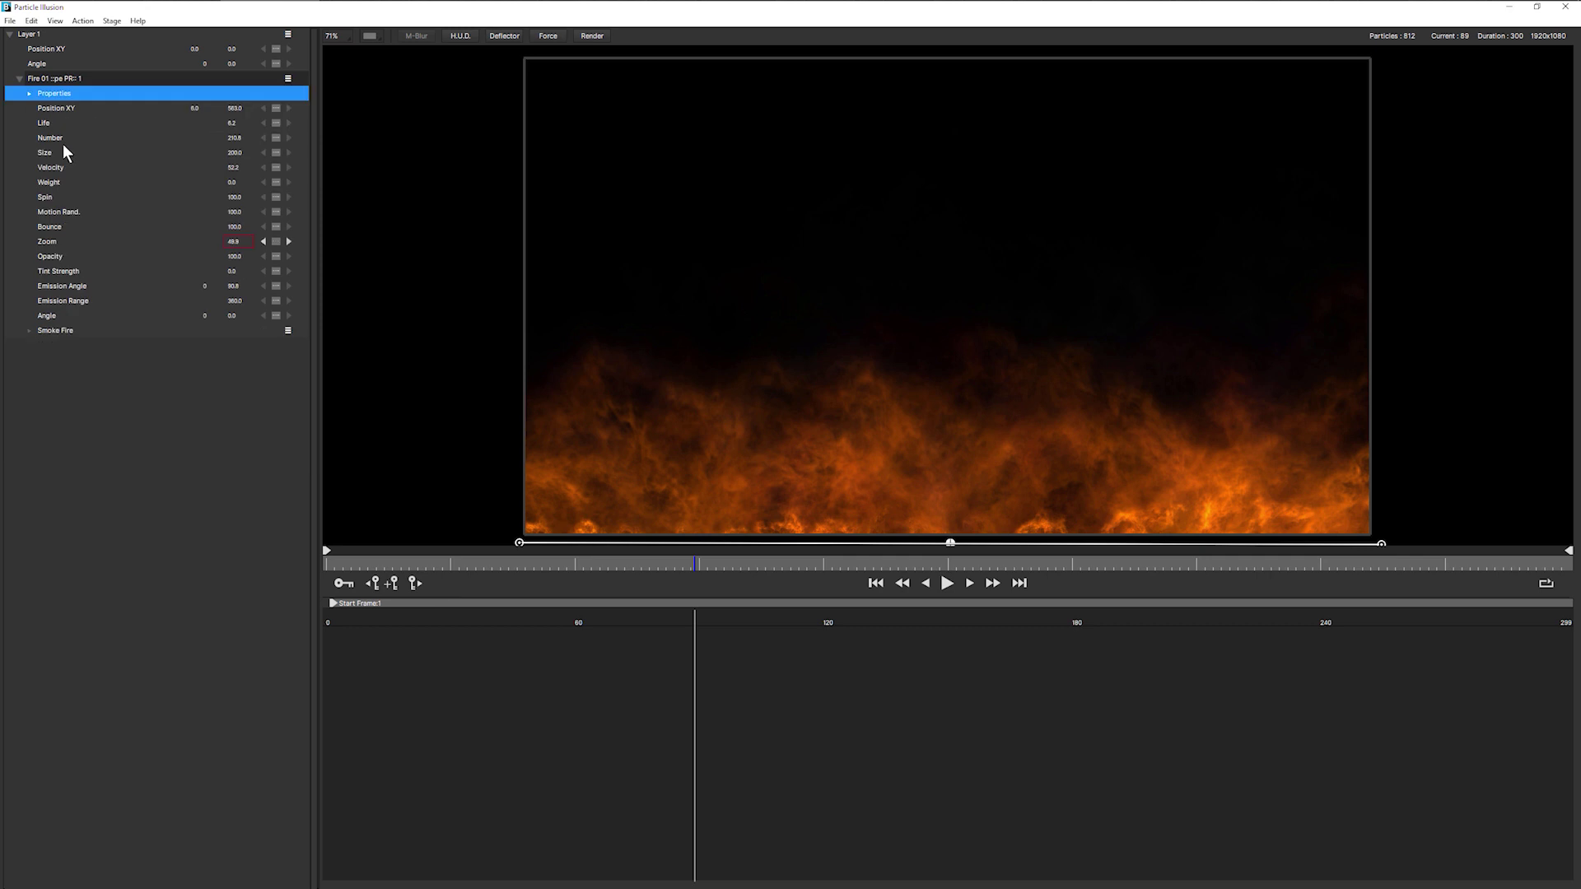
click(19, 79)
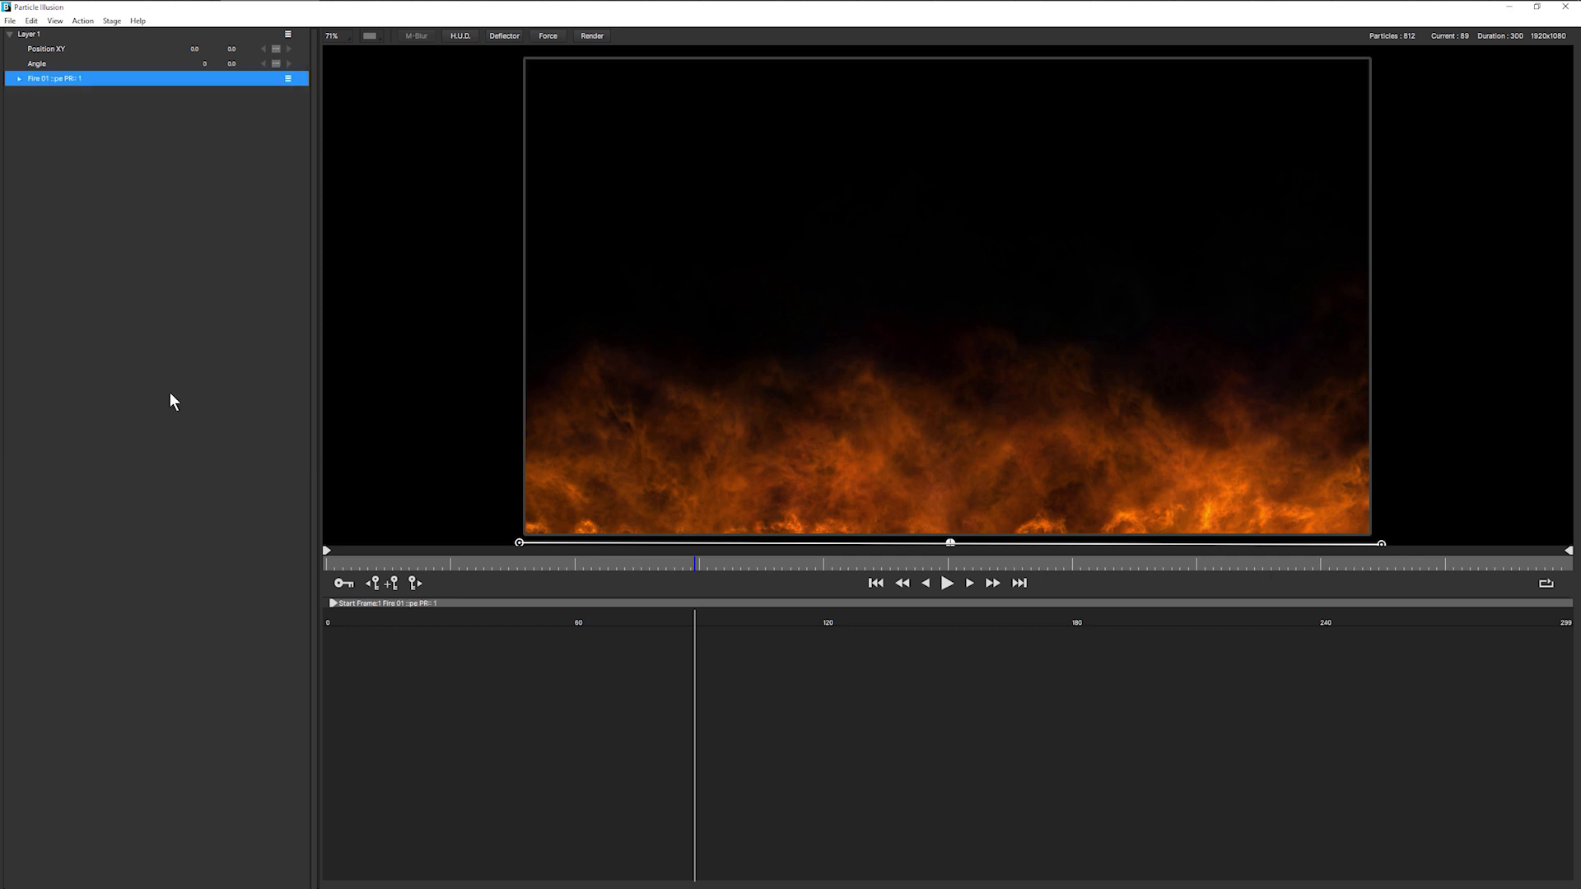
click(330, 565)
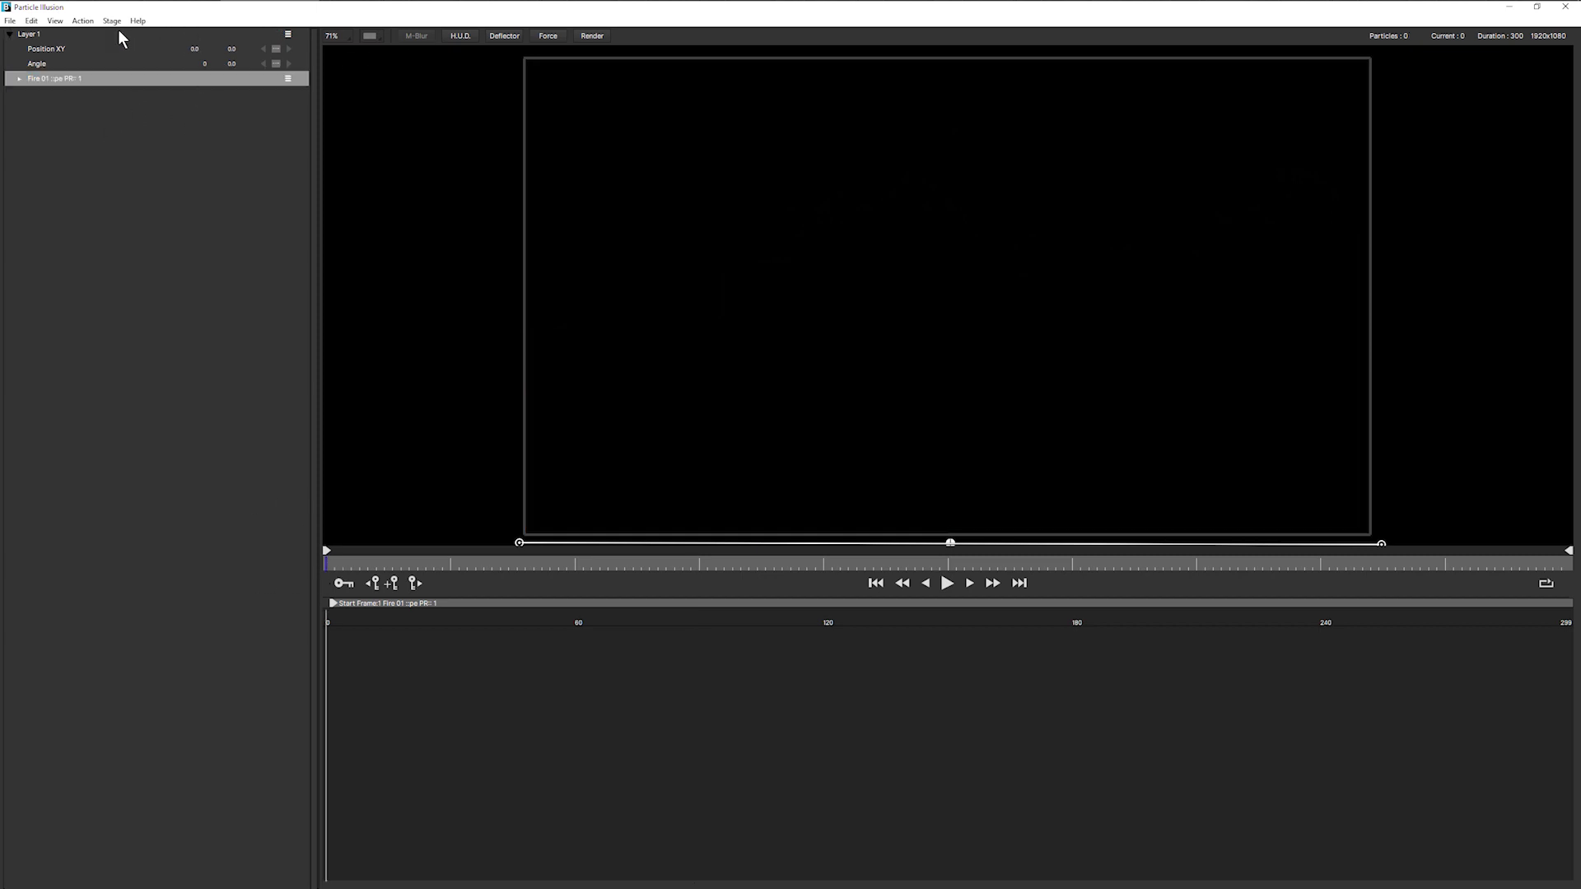
Load the Default layout, search the library for 'smoke' and preview Shoot Smoke 03a and Smokey Sparkle Burst 09d
click(82, 20)
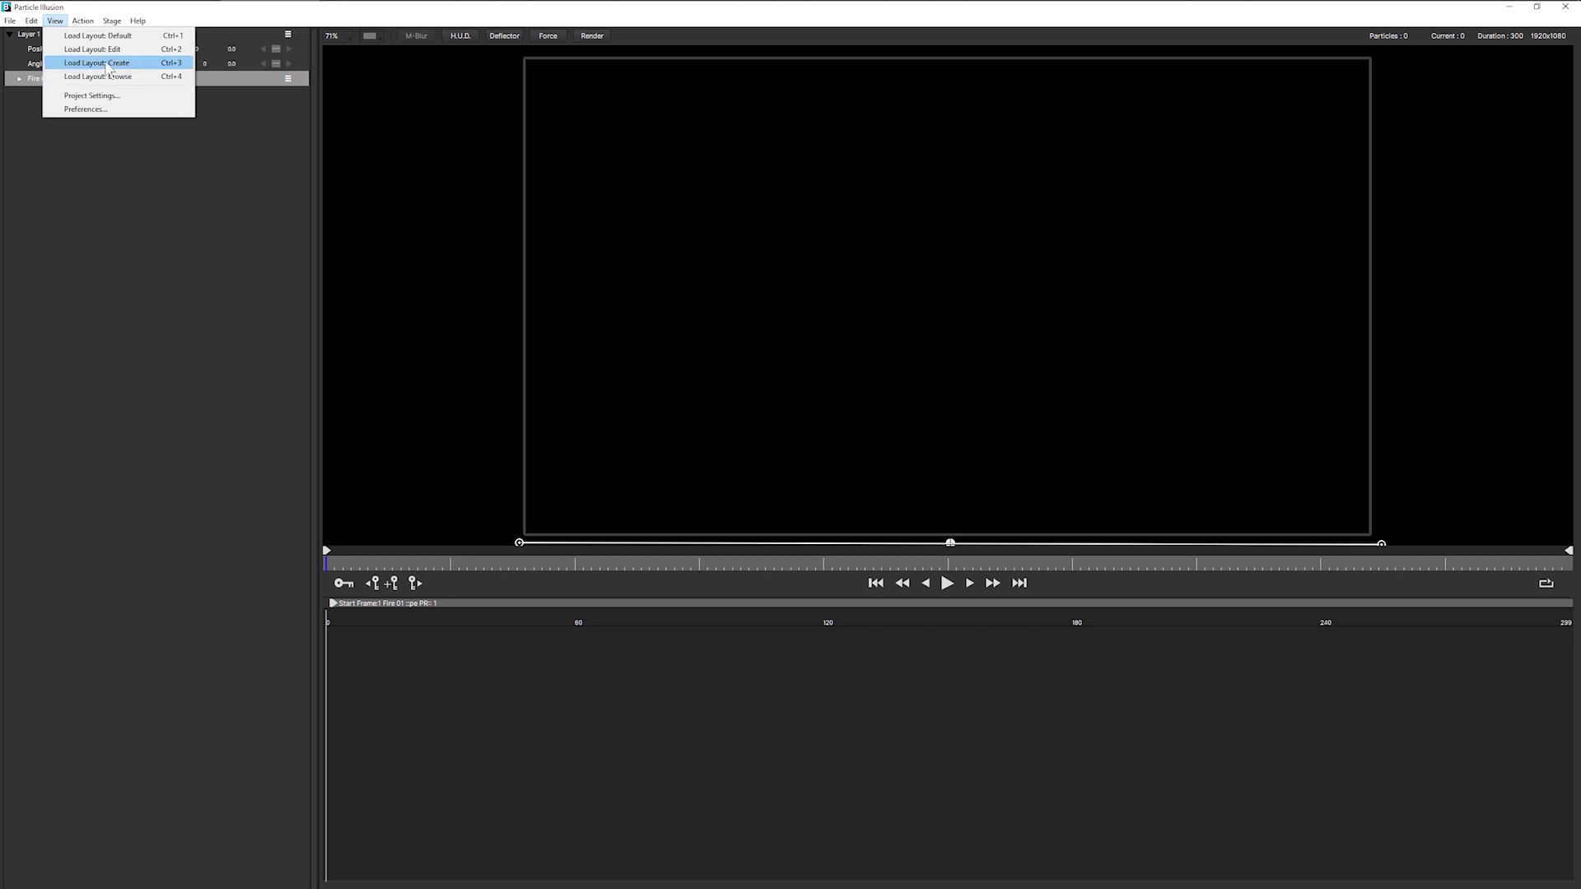
click(120, 39)
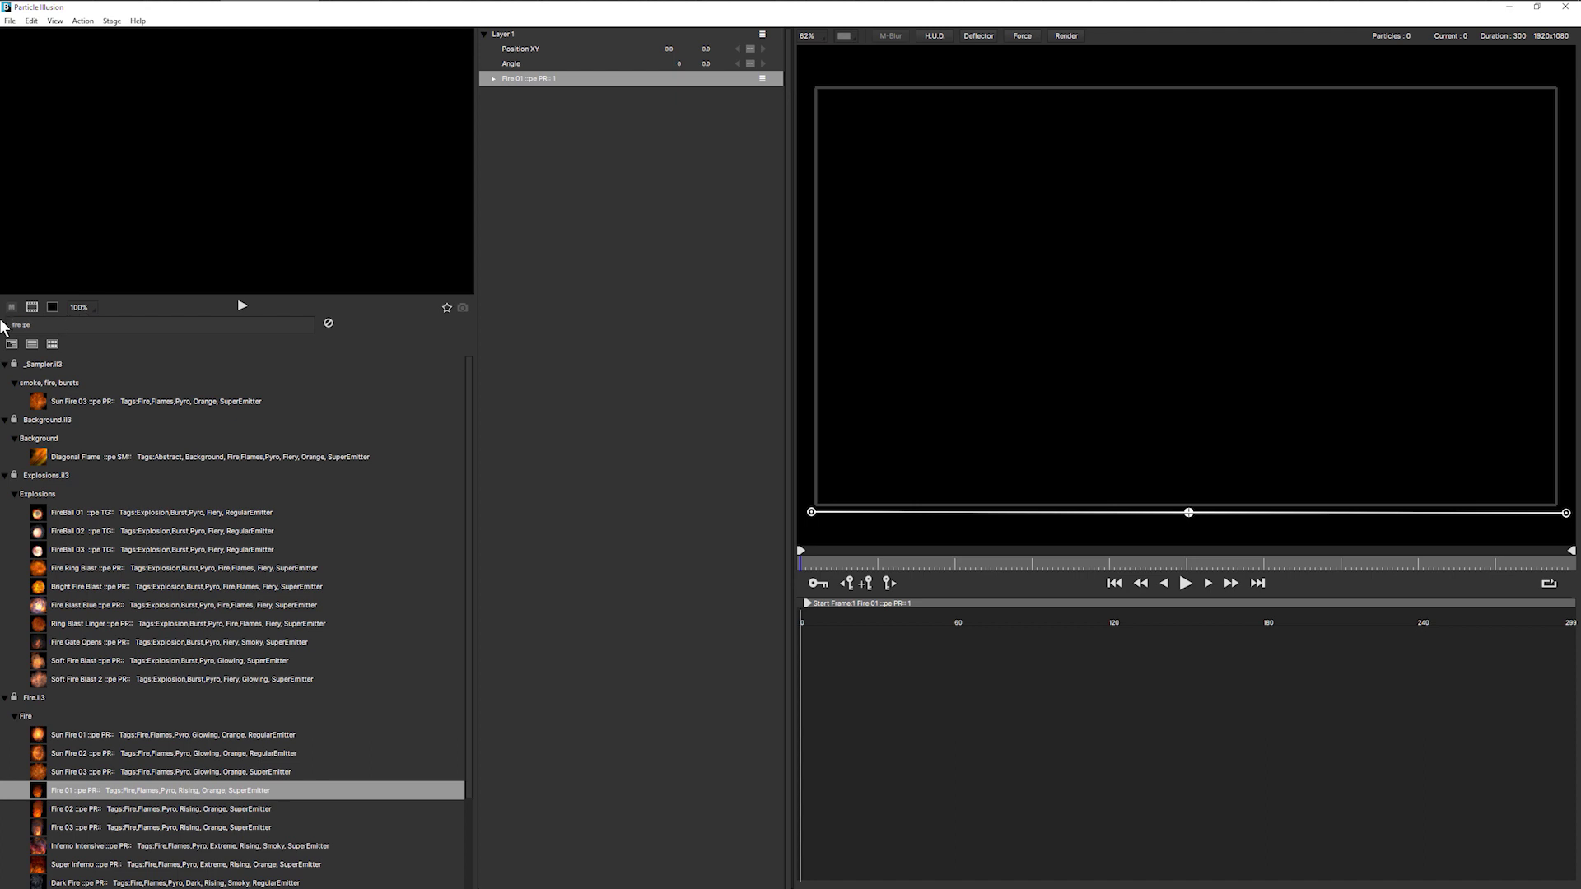
text(smk)
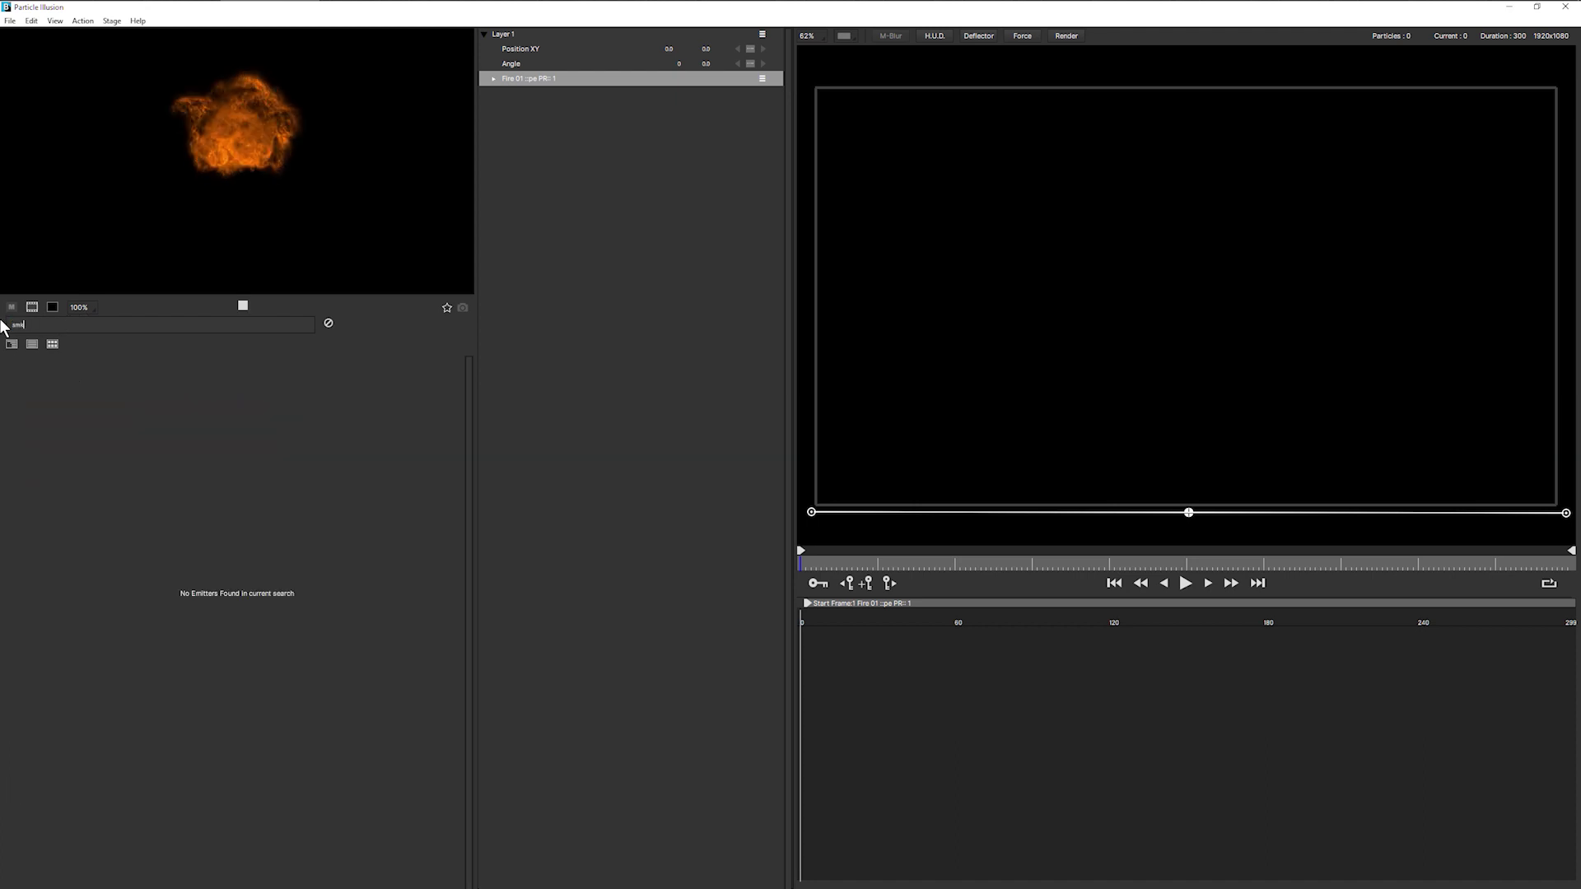
text(oke)
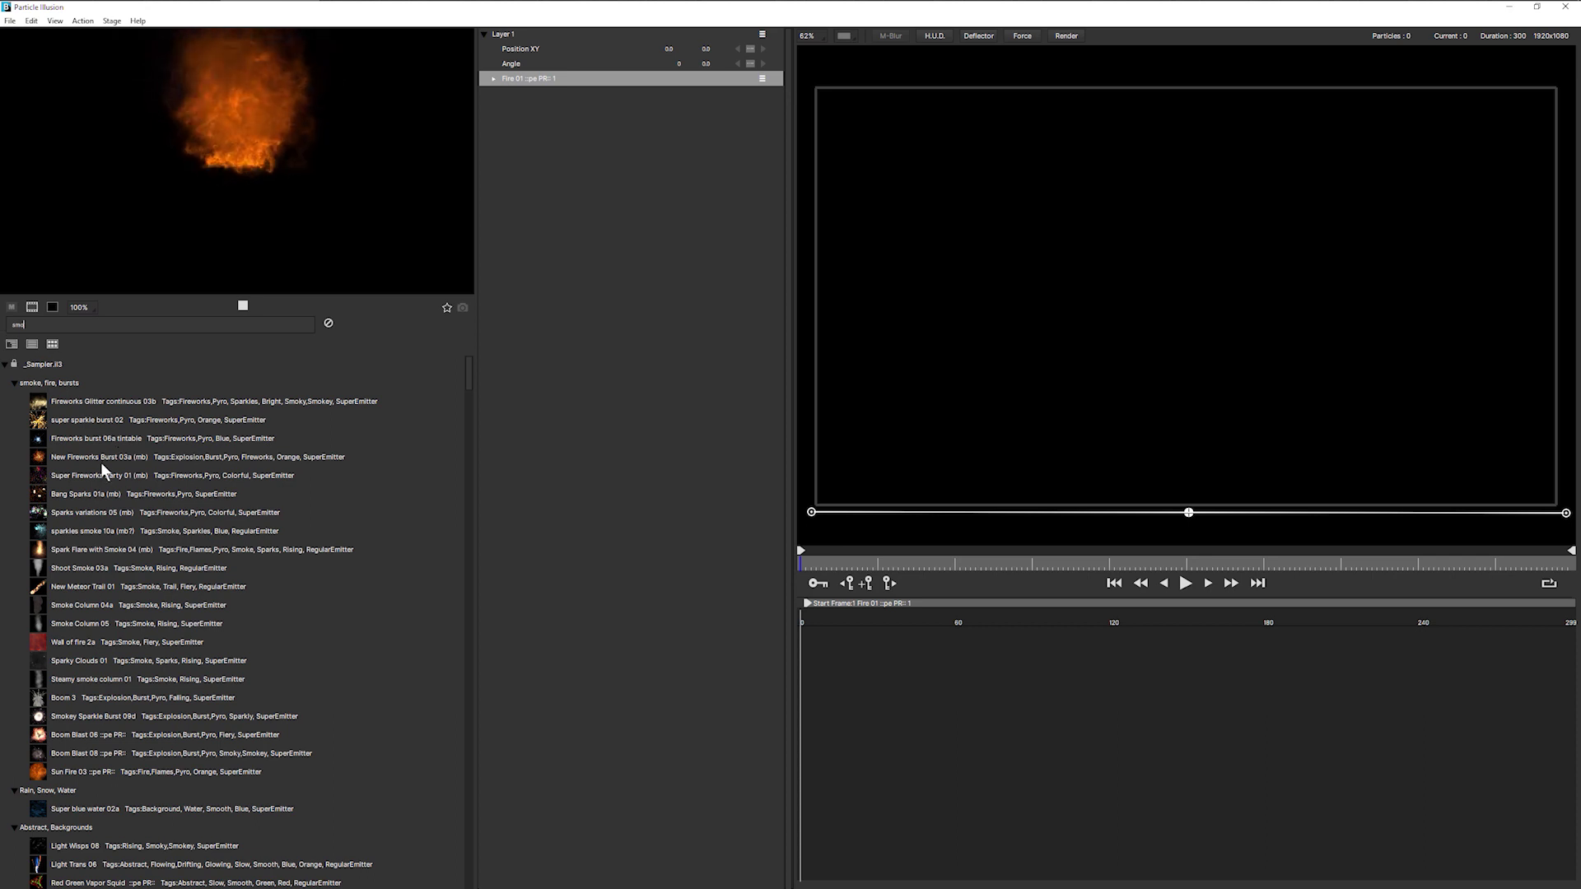
click(79, 568)
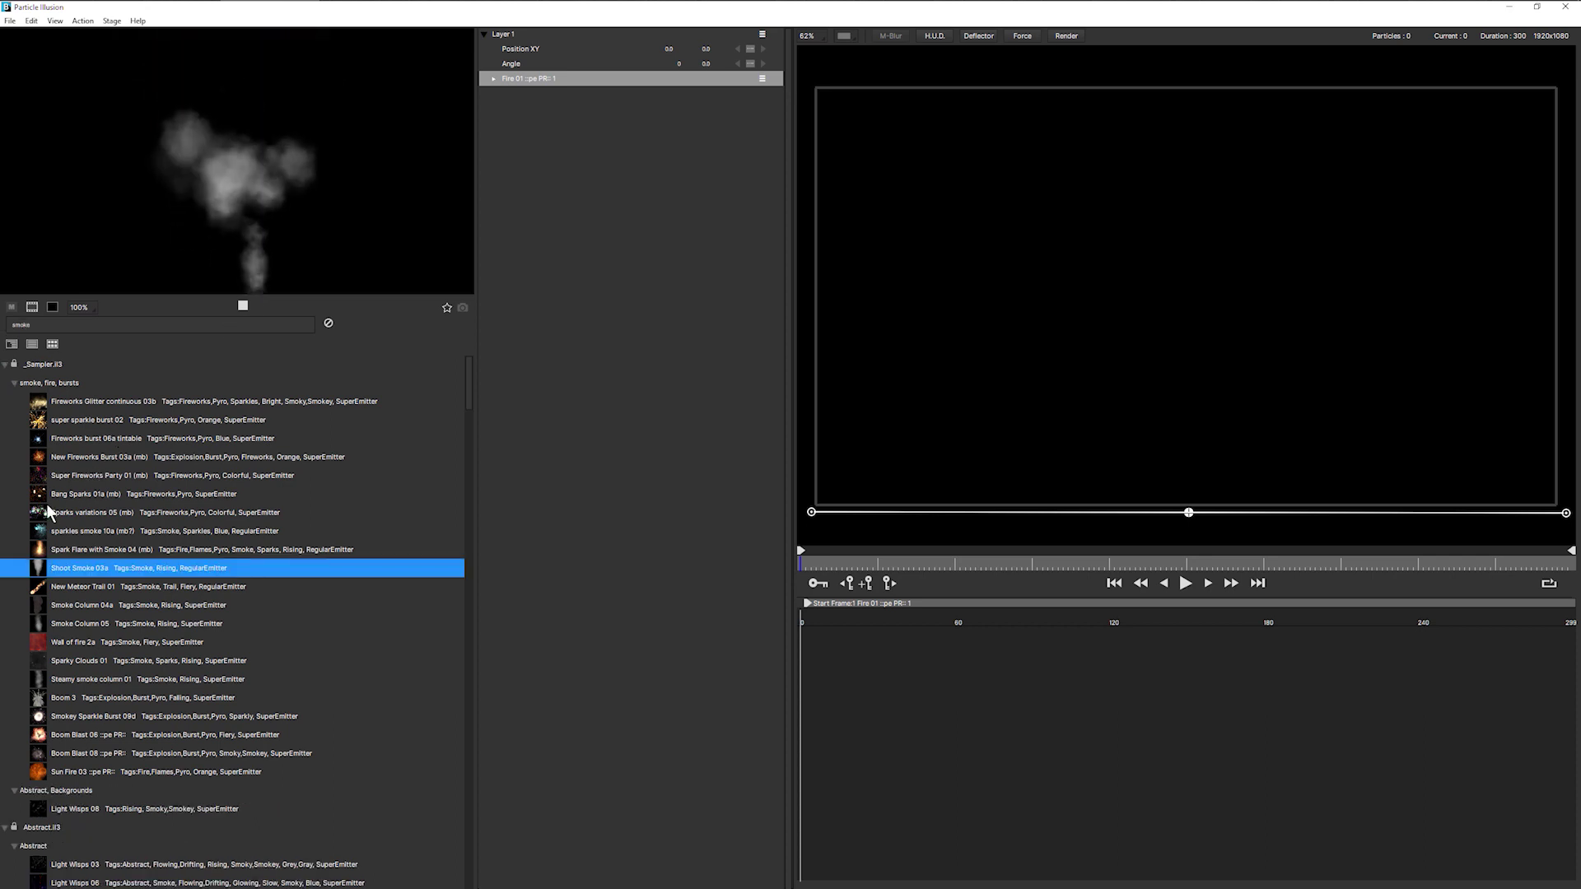
key(Up)
key(Up)
key(Up)
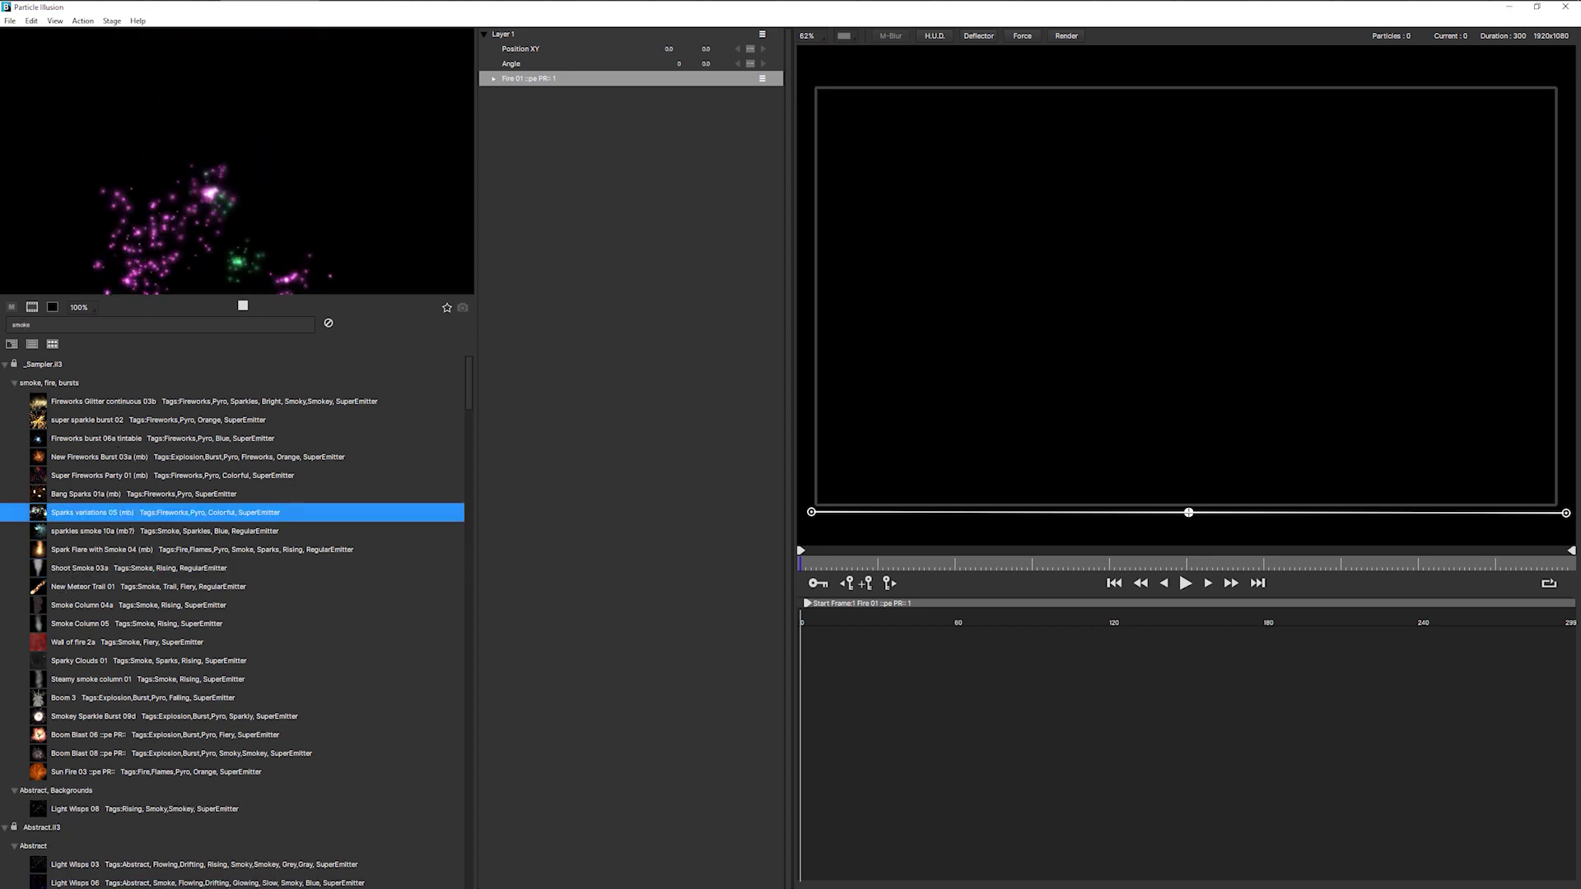
click(43, 718)
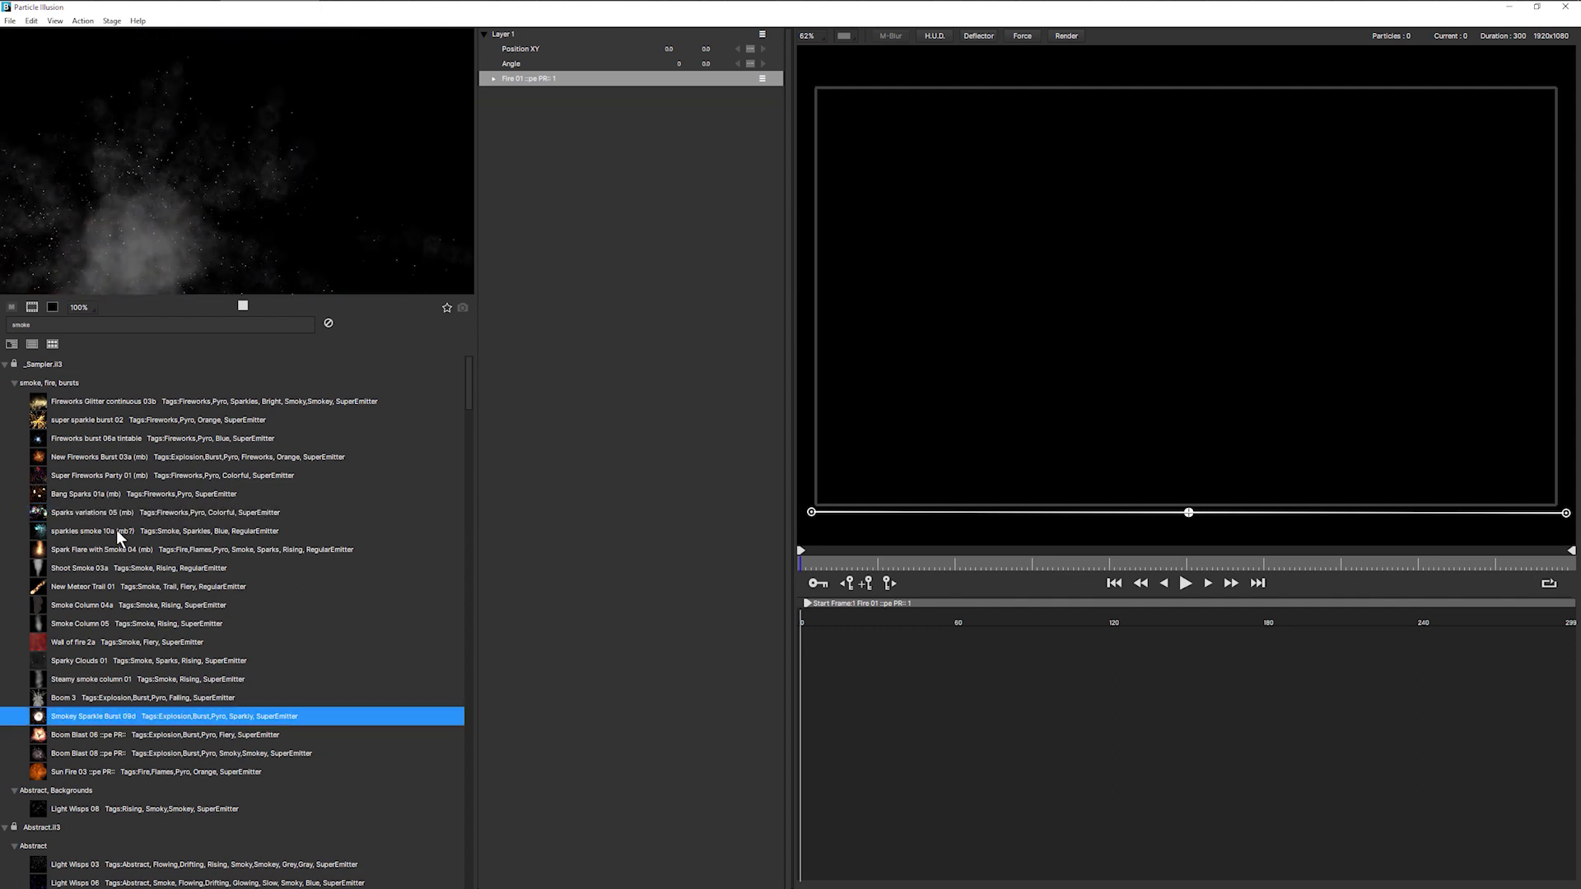
click(470, 604)
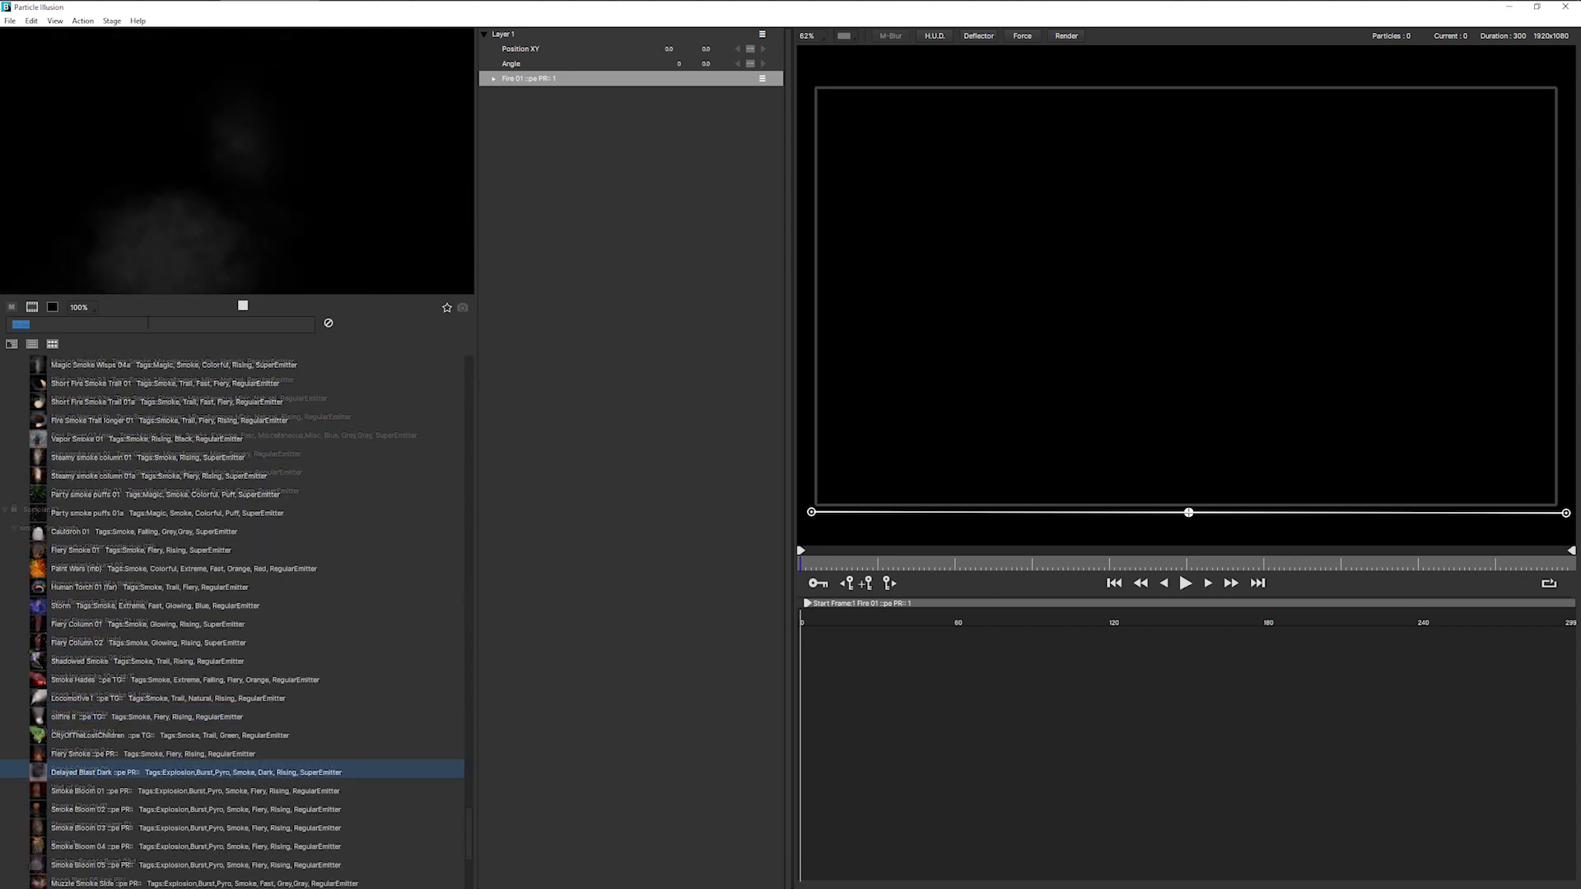
Search the library for 'cloud' and preview Fluffy Cloud in a Blue Sky, Rolling Clouds and Clouds of Menace
click(148, 322)
key(ctrl+a)
key(BackSpace)
text(cloud)
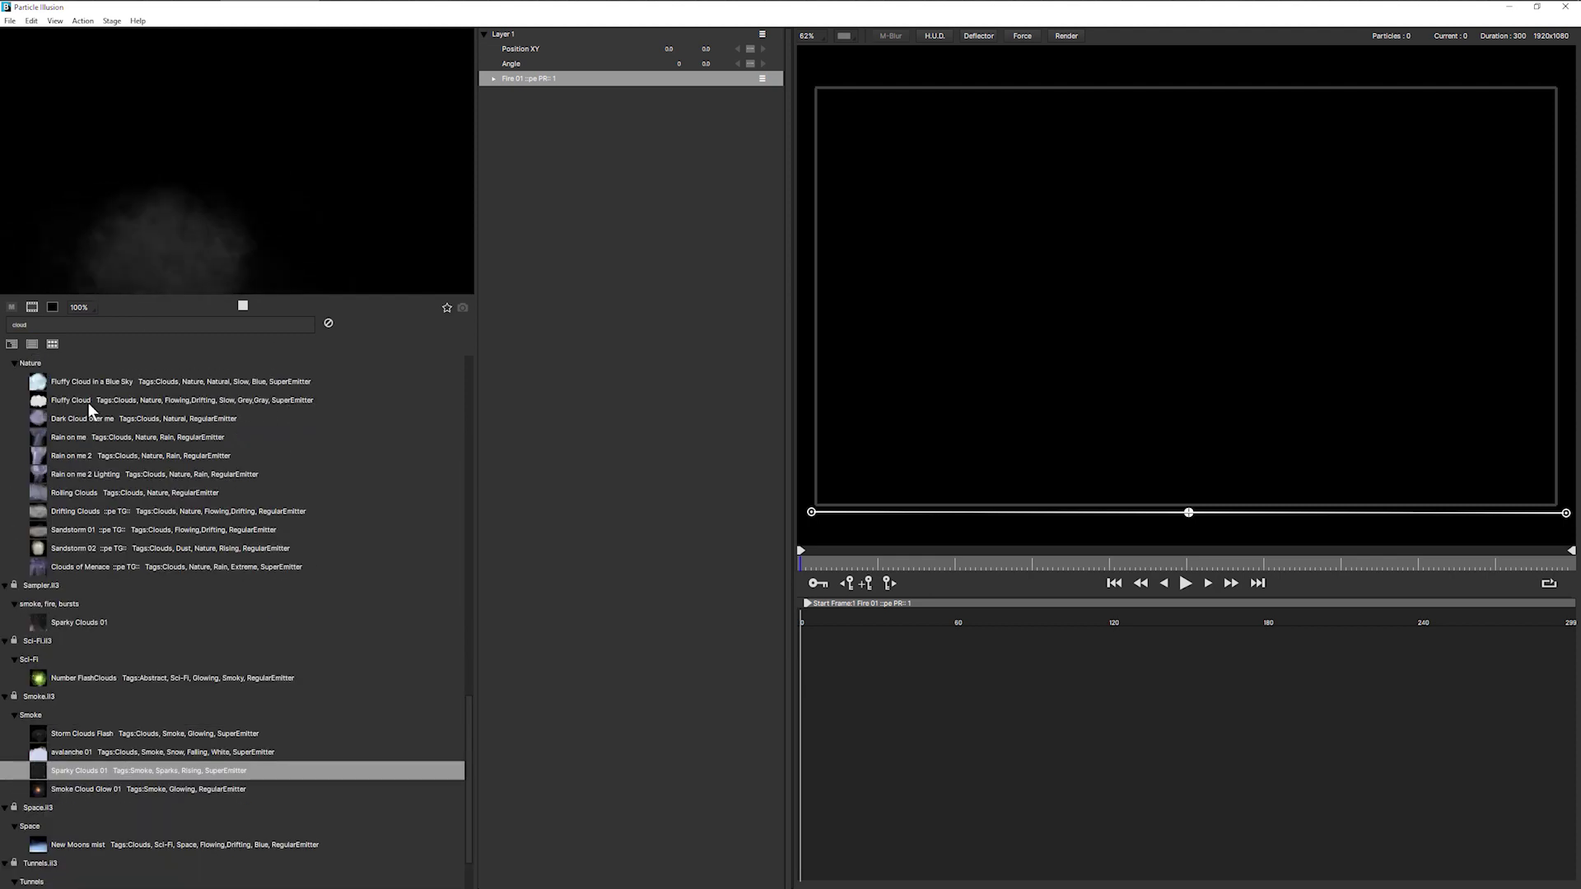
click(94, 382)
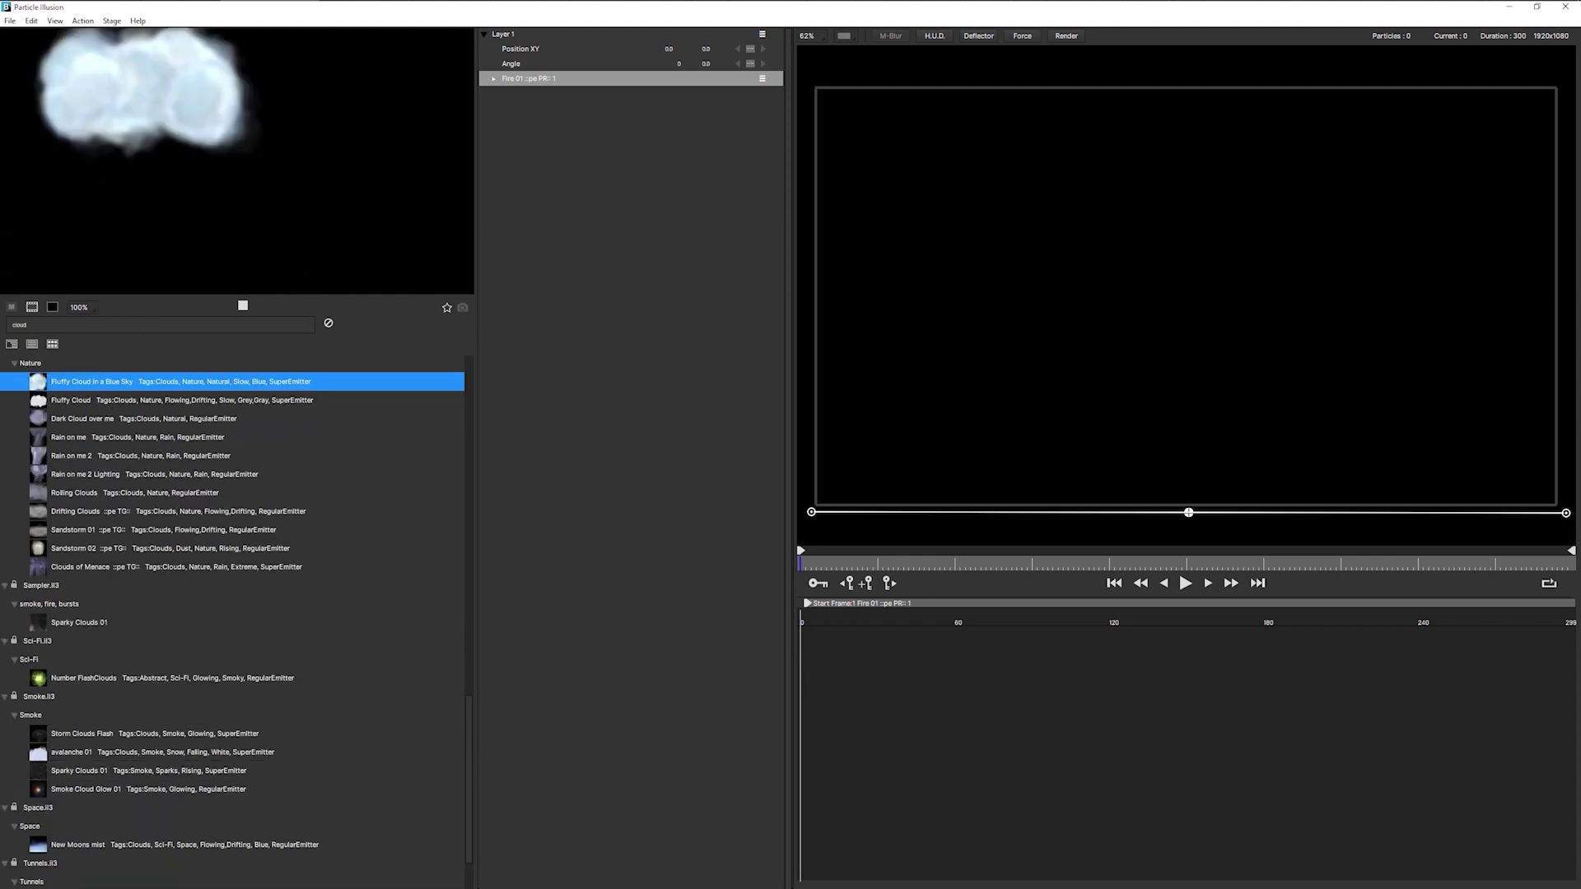
click(85, 474)
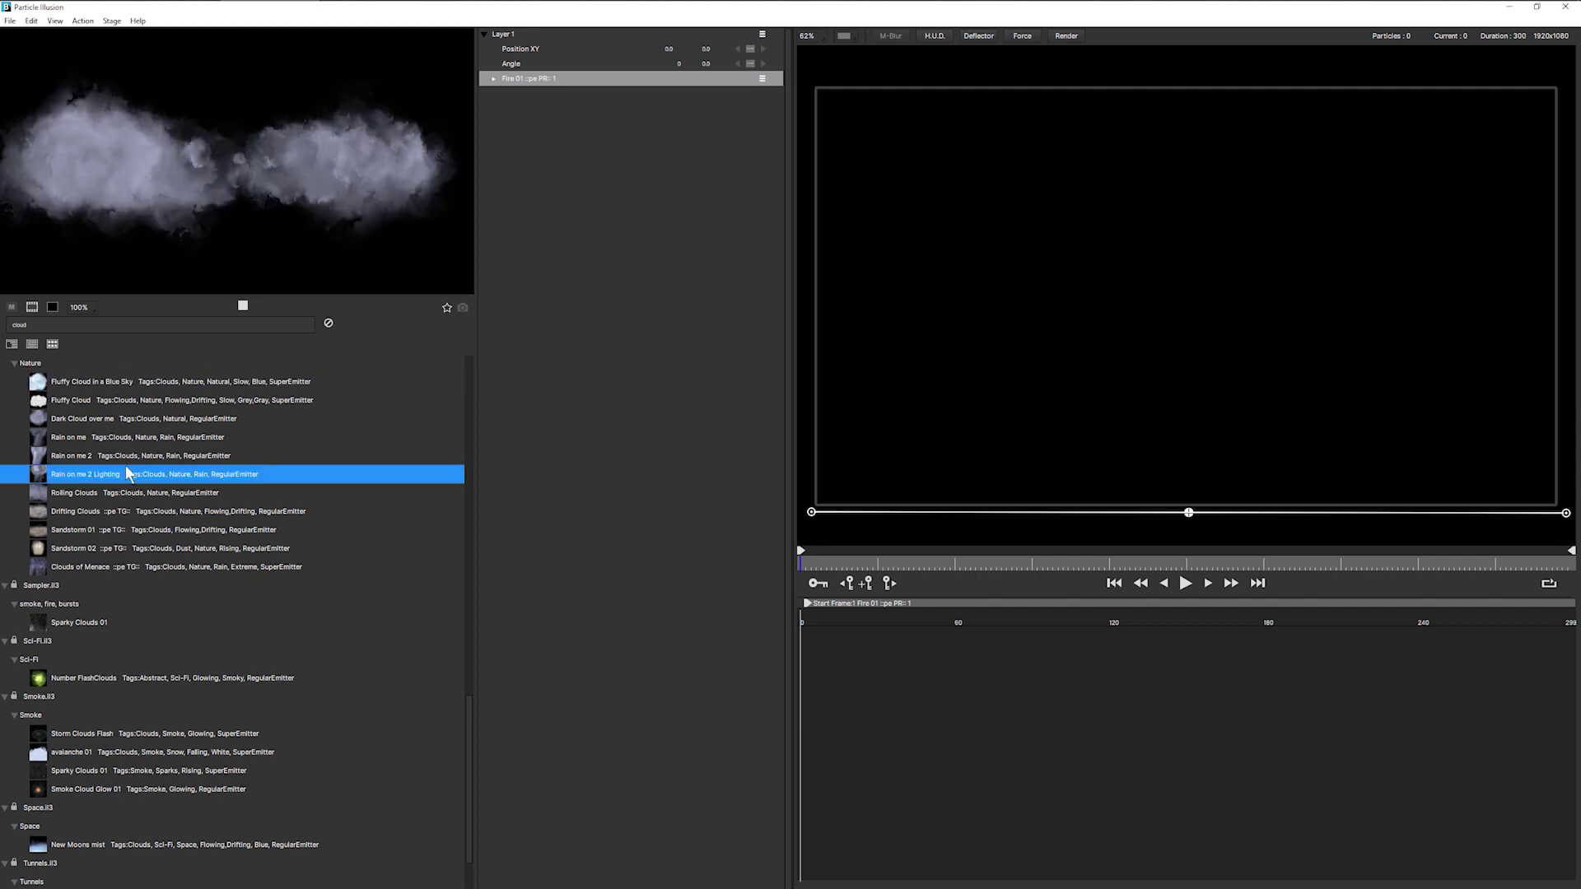
click(74, 493)
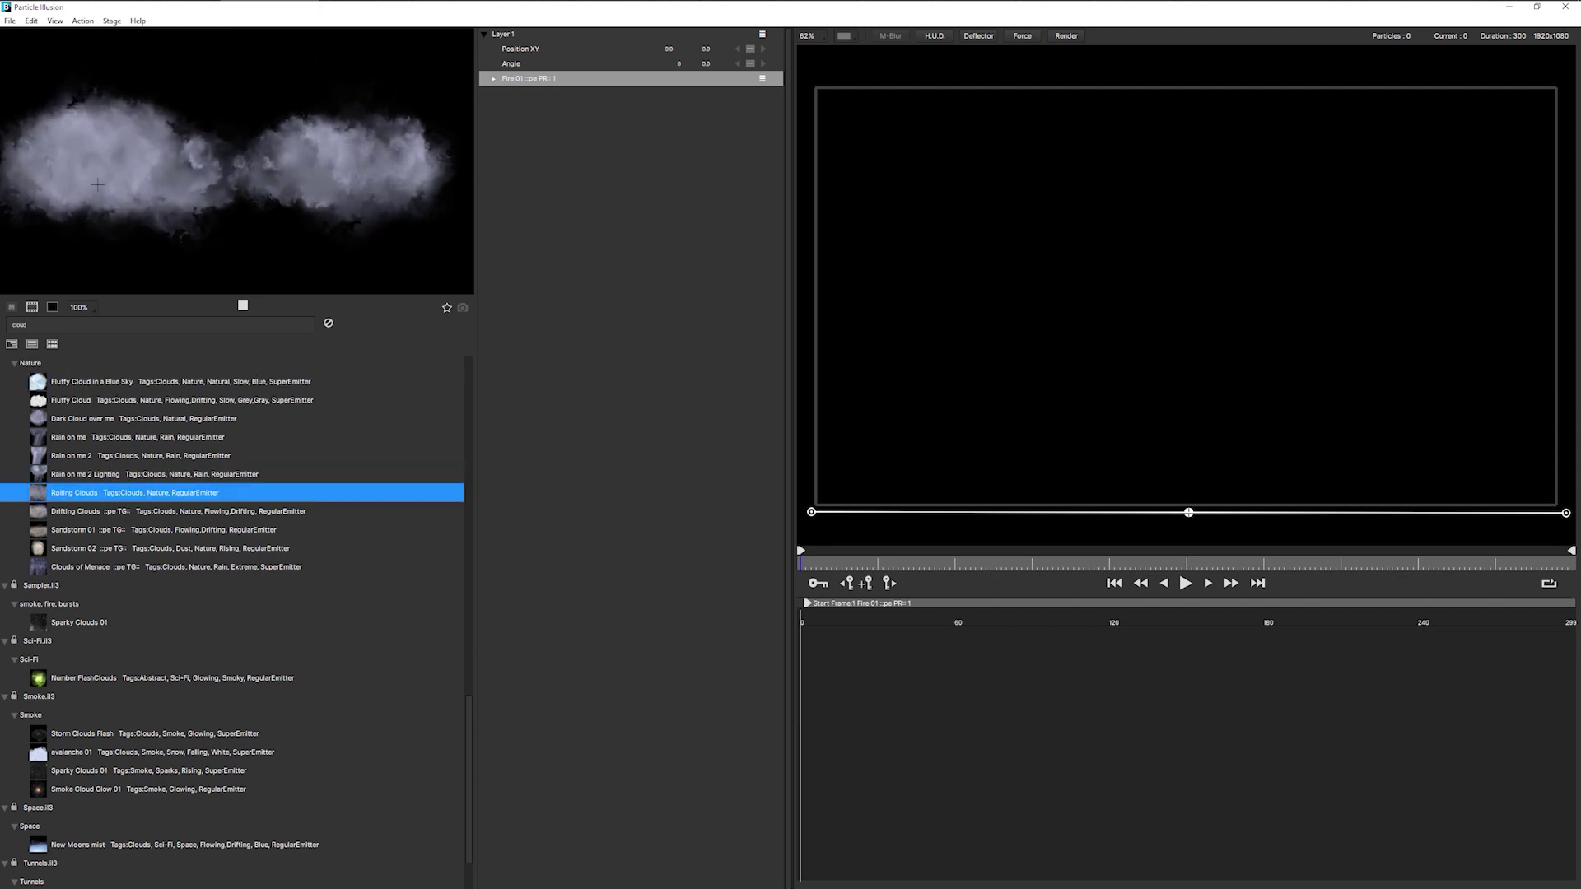
click(70, 530)
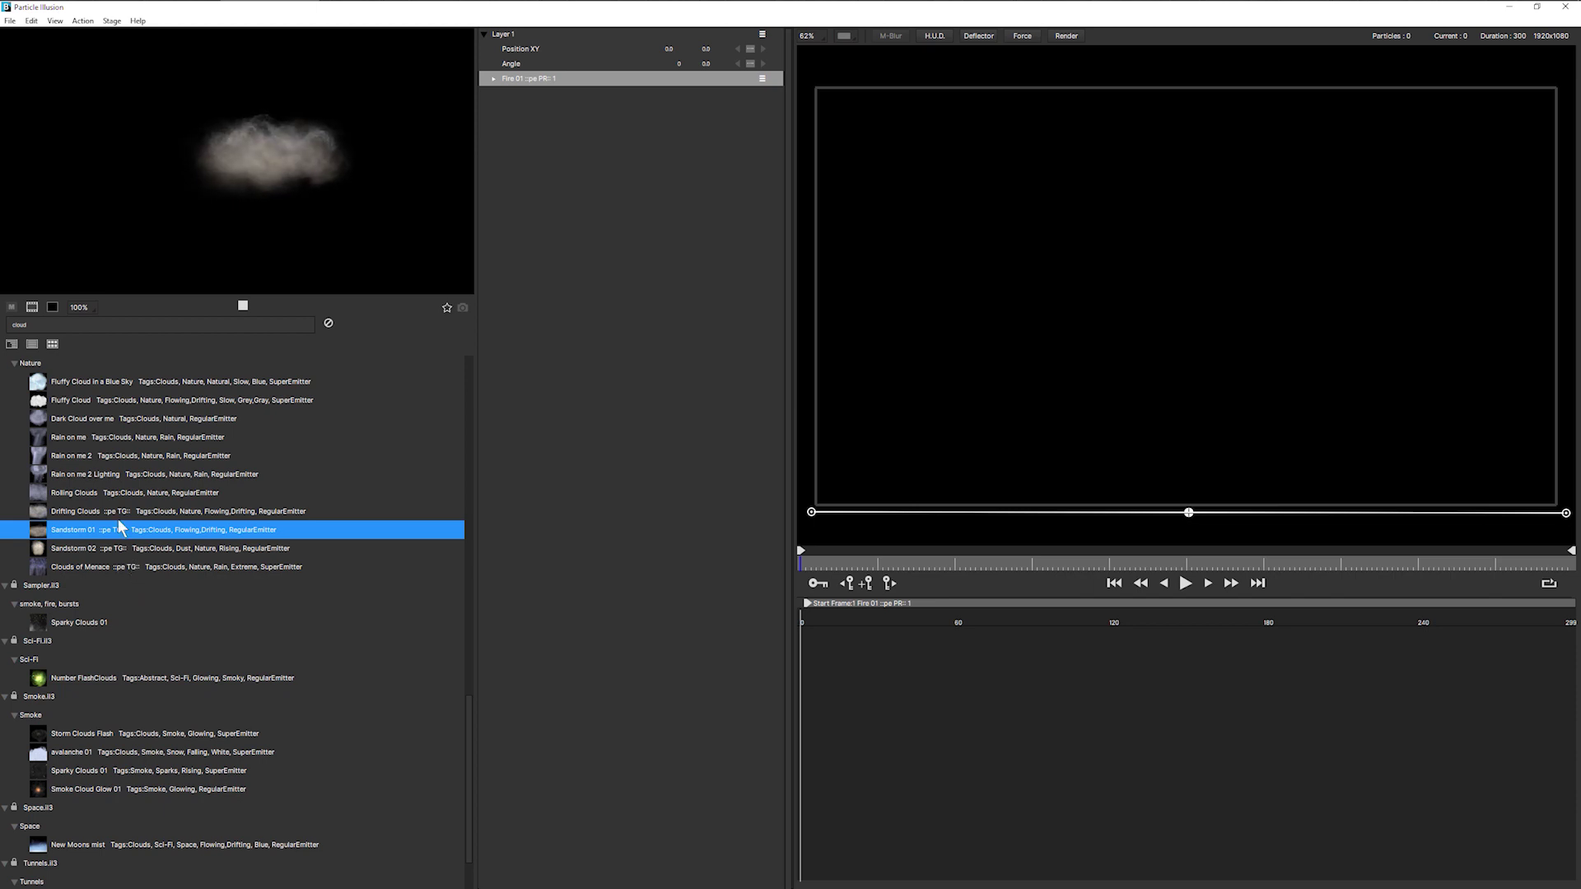
click(80, 566)
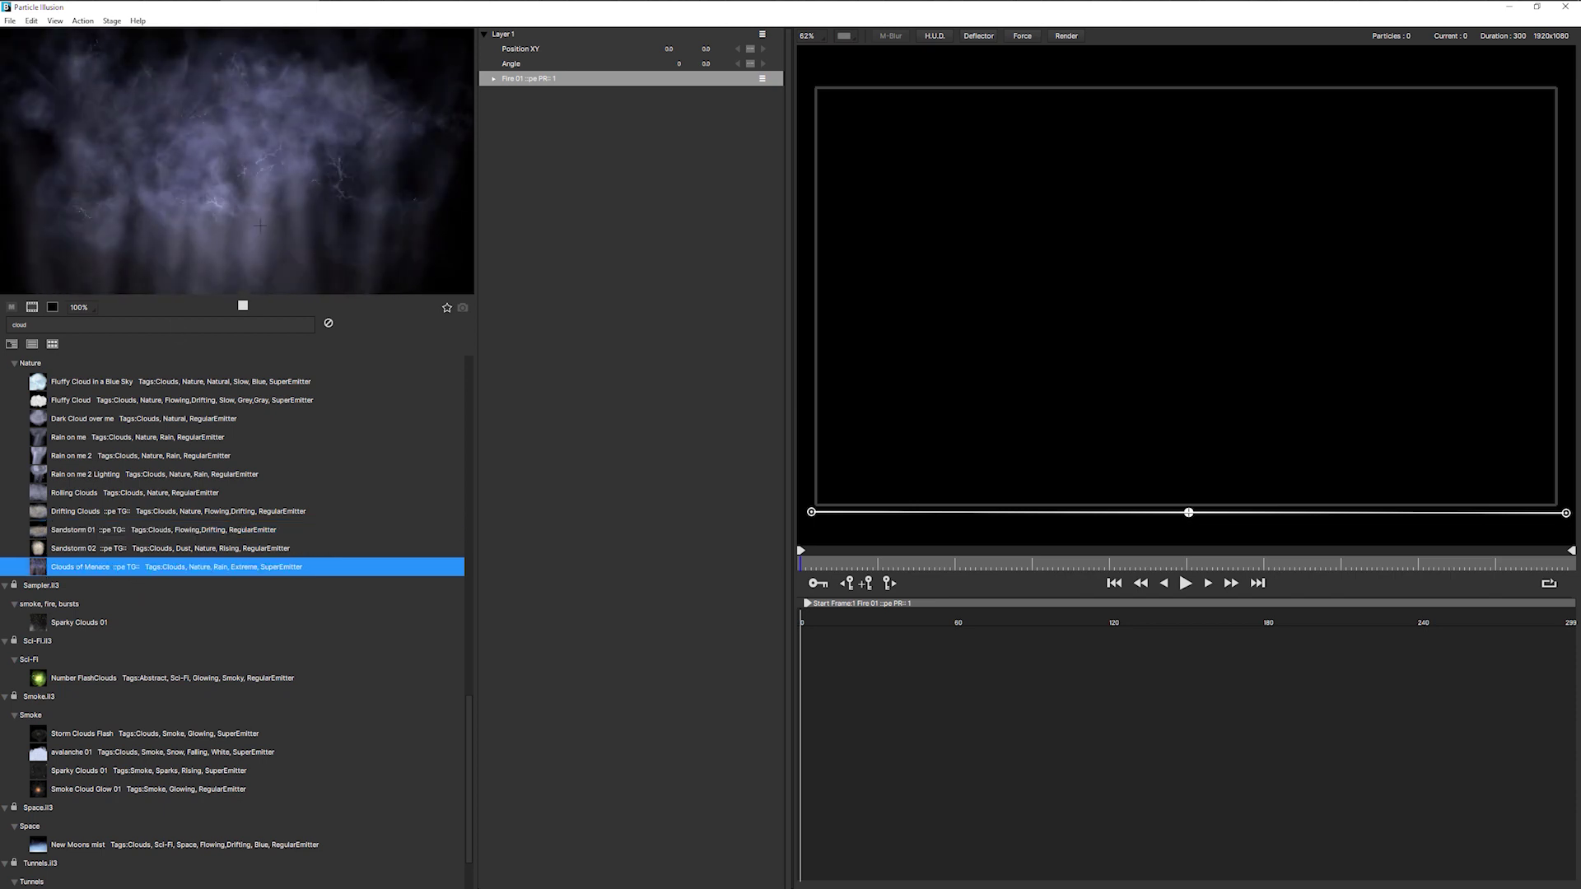
Scroll up to the Dust-Fog group and preview the Seeds N Clouds preset
scroll(467, 609, up, 4)
scroll(472, 619, up, 8)
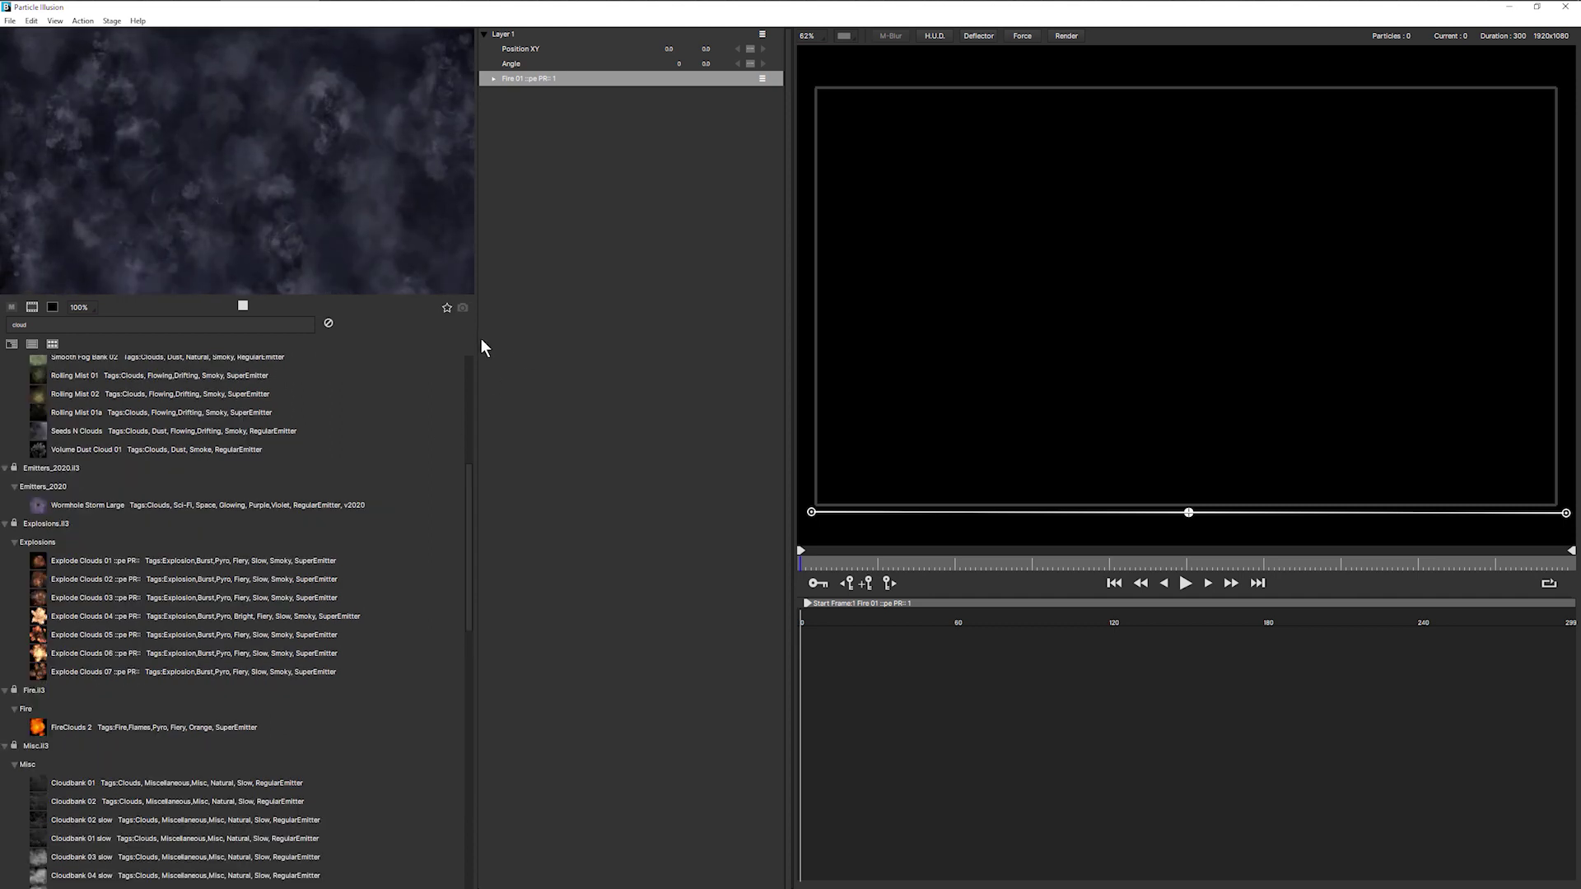
scroll(476, 354, up, 3)
scroll(105, 645, up, 2)
click(117, 645)
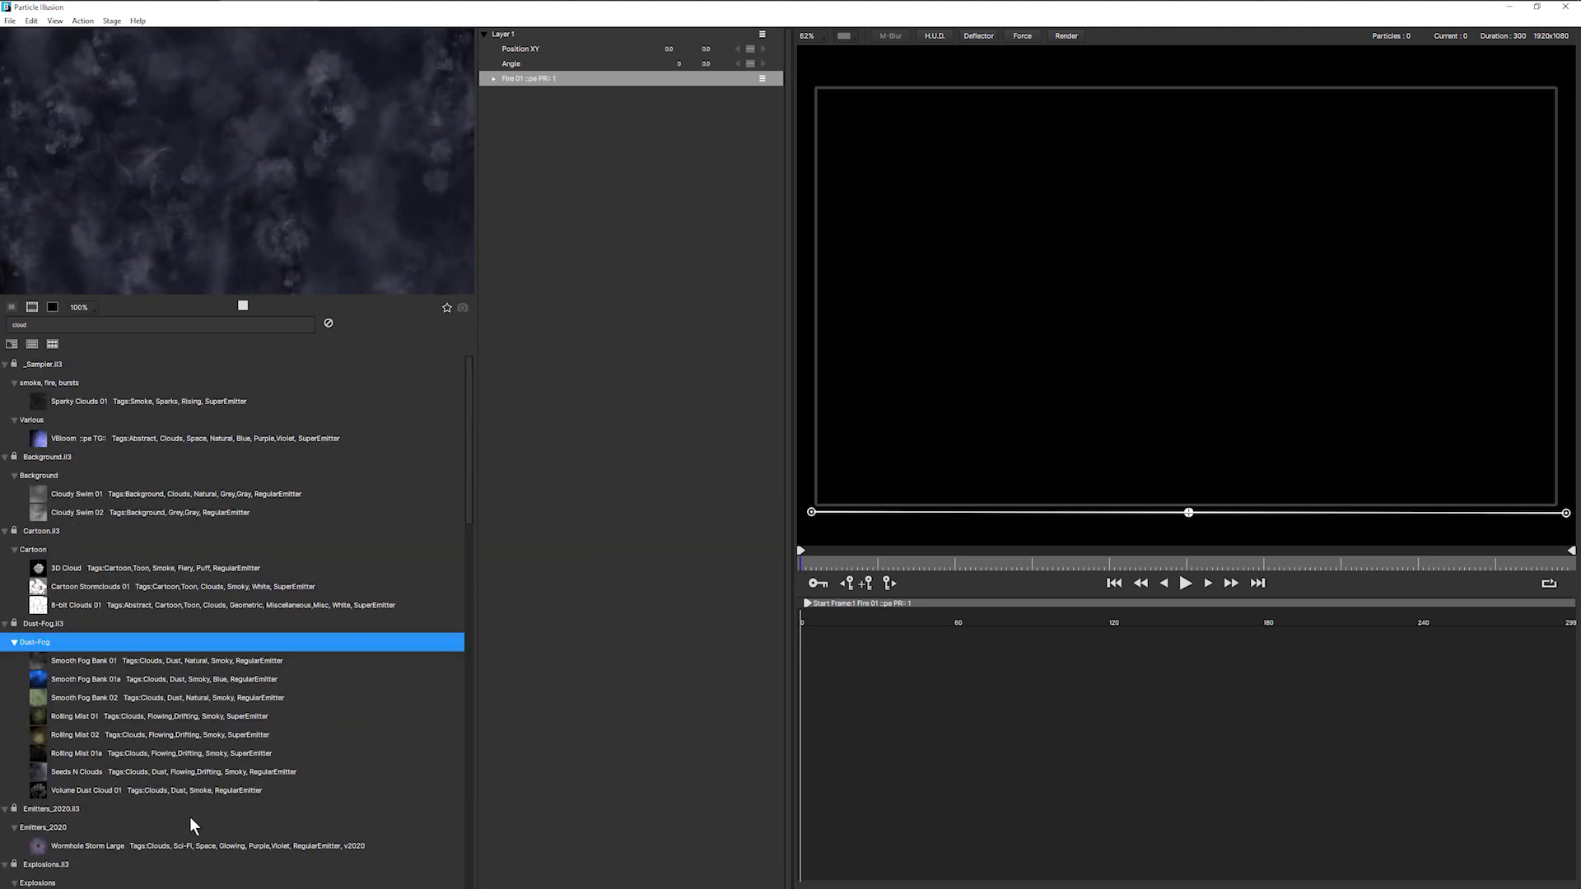
click(159, 774)
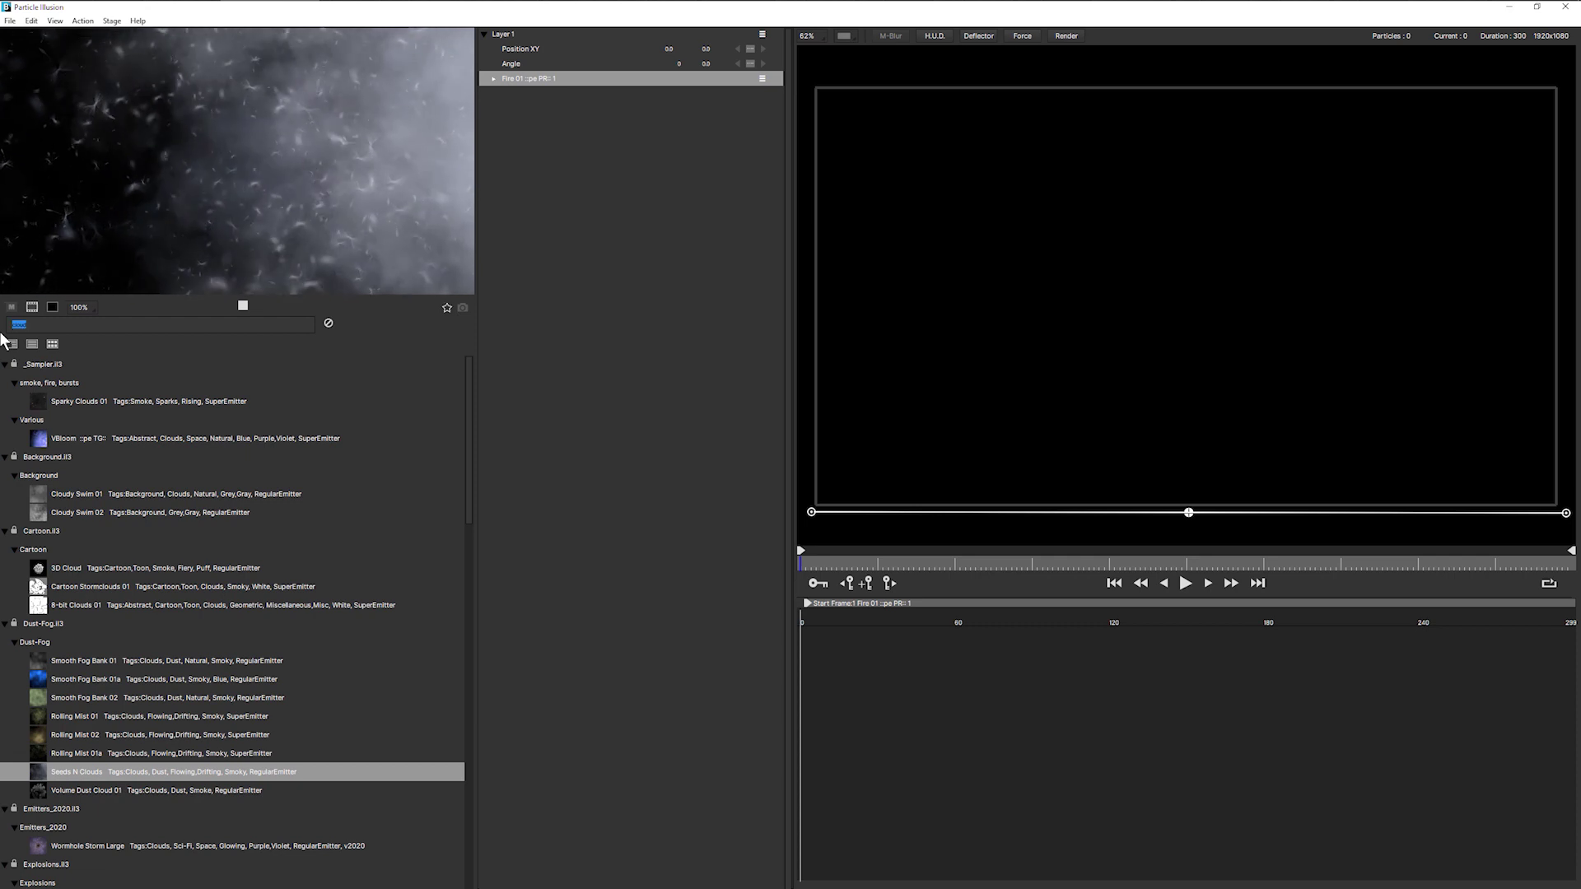
Replace the search with 'Inferno' and preview the Inferno Intensive preset
key(BackSpace)
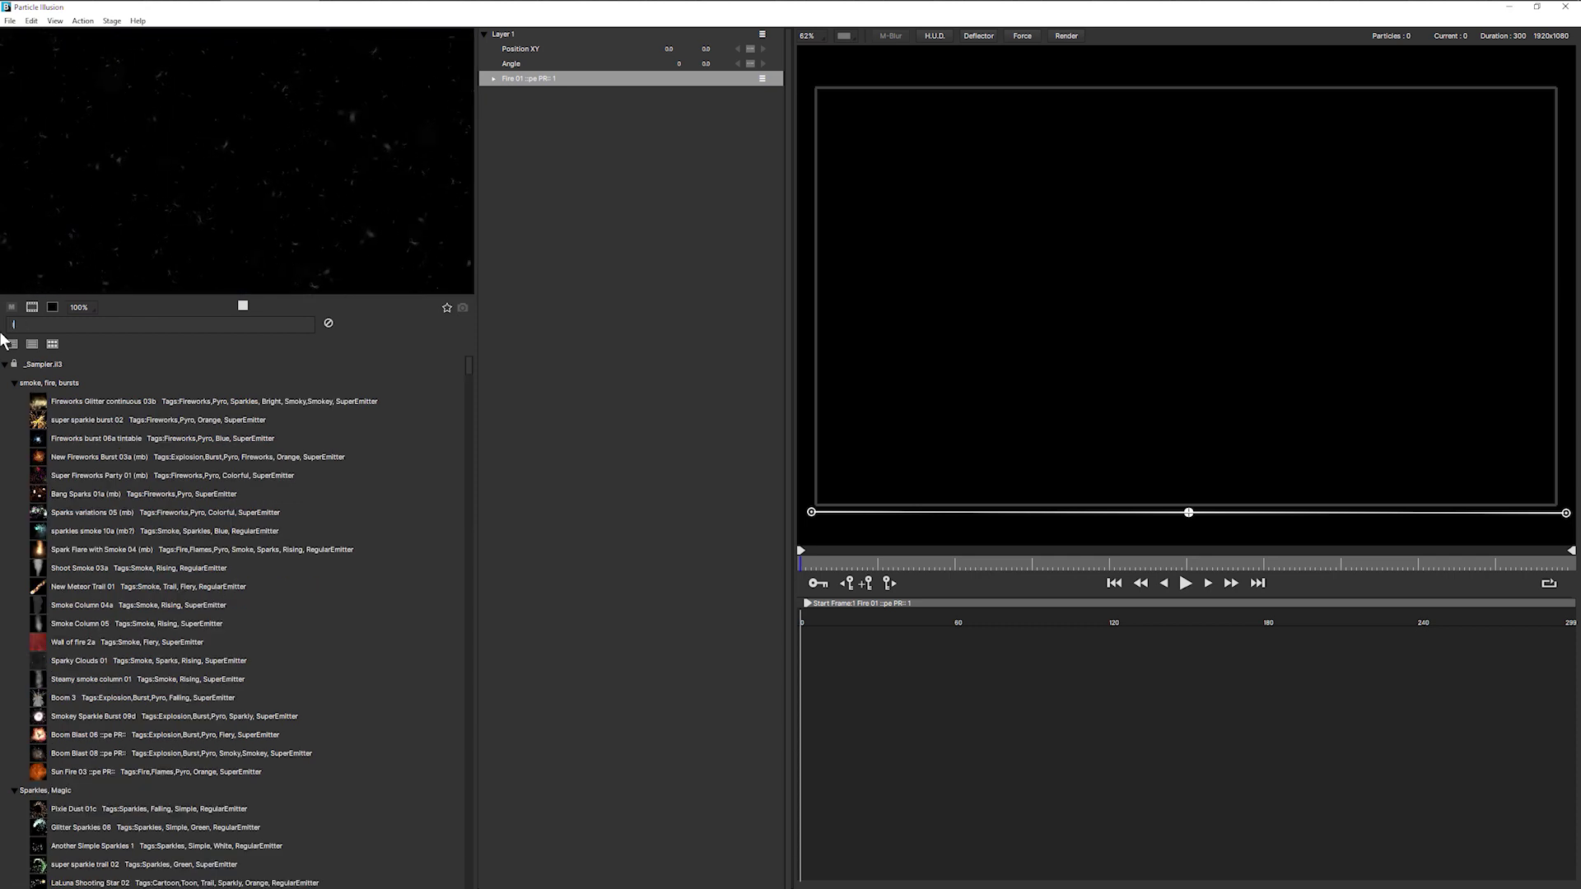
text(Inferno)
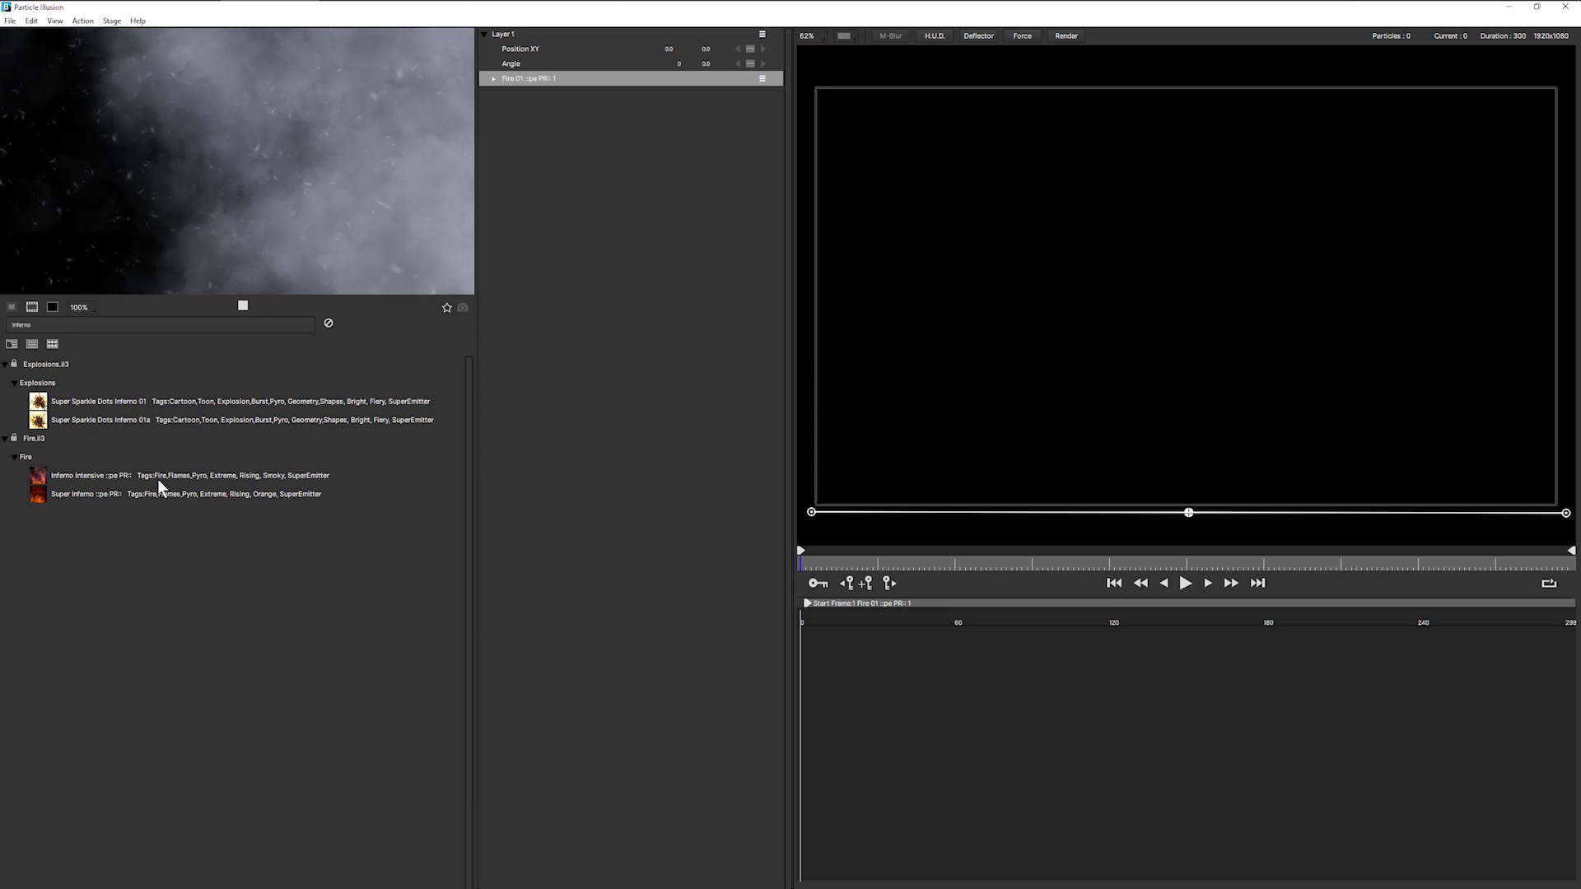
click(120, 476)
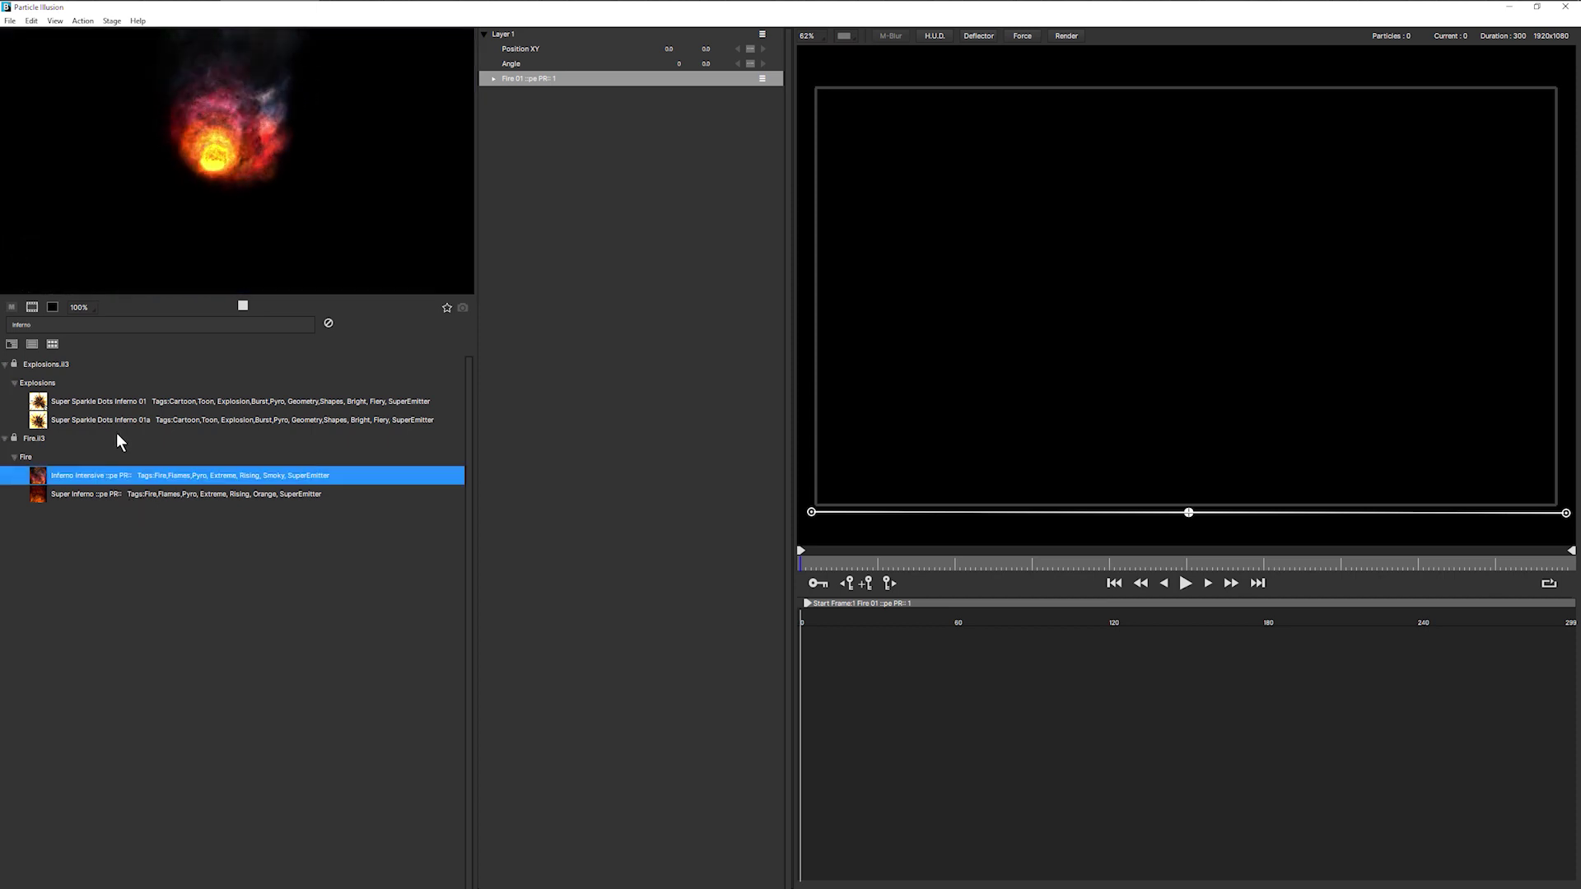
Add Inferno Intensive to Layer 1 and stretch its line from the stage's bottom-left to bottom-right
double_click(45, 479)
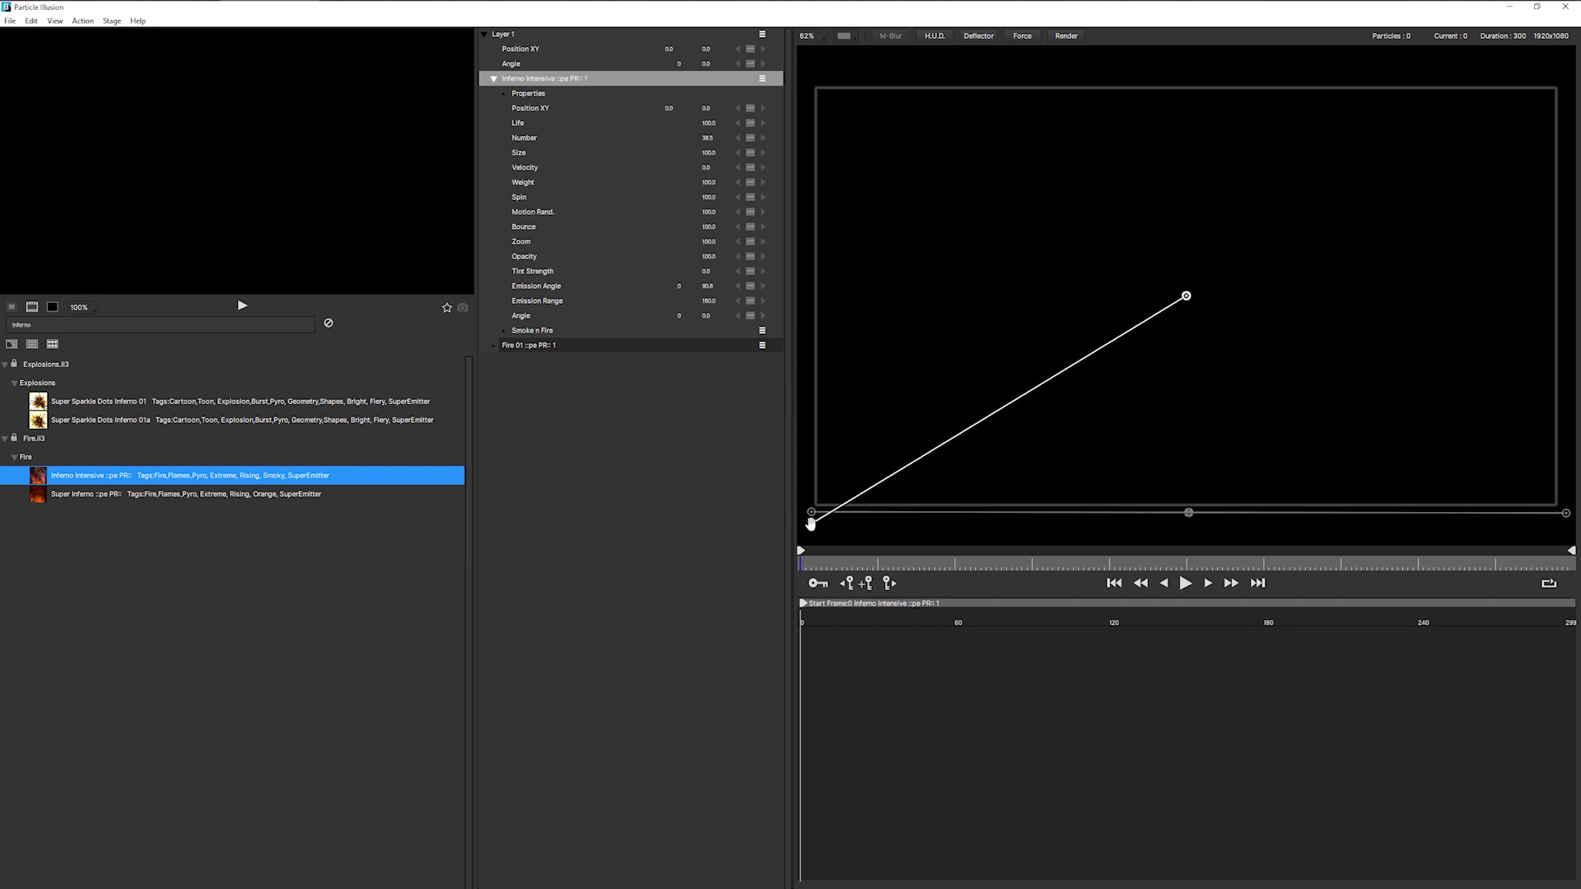
click(811, 525)
click(820, 534)
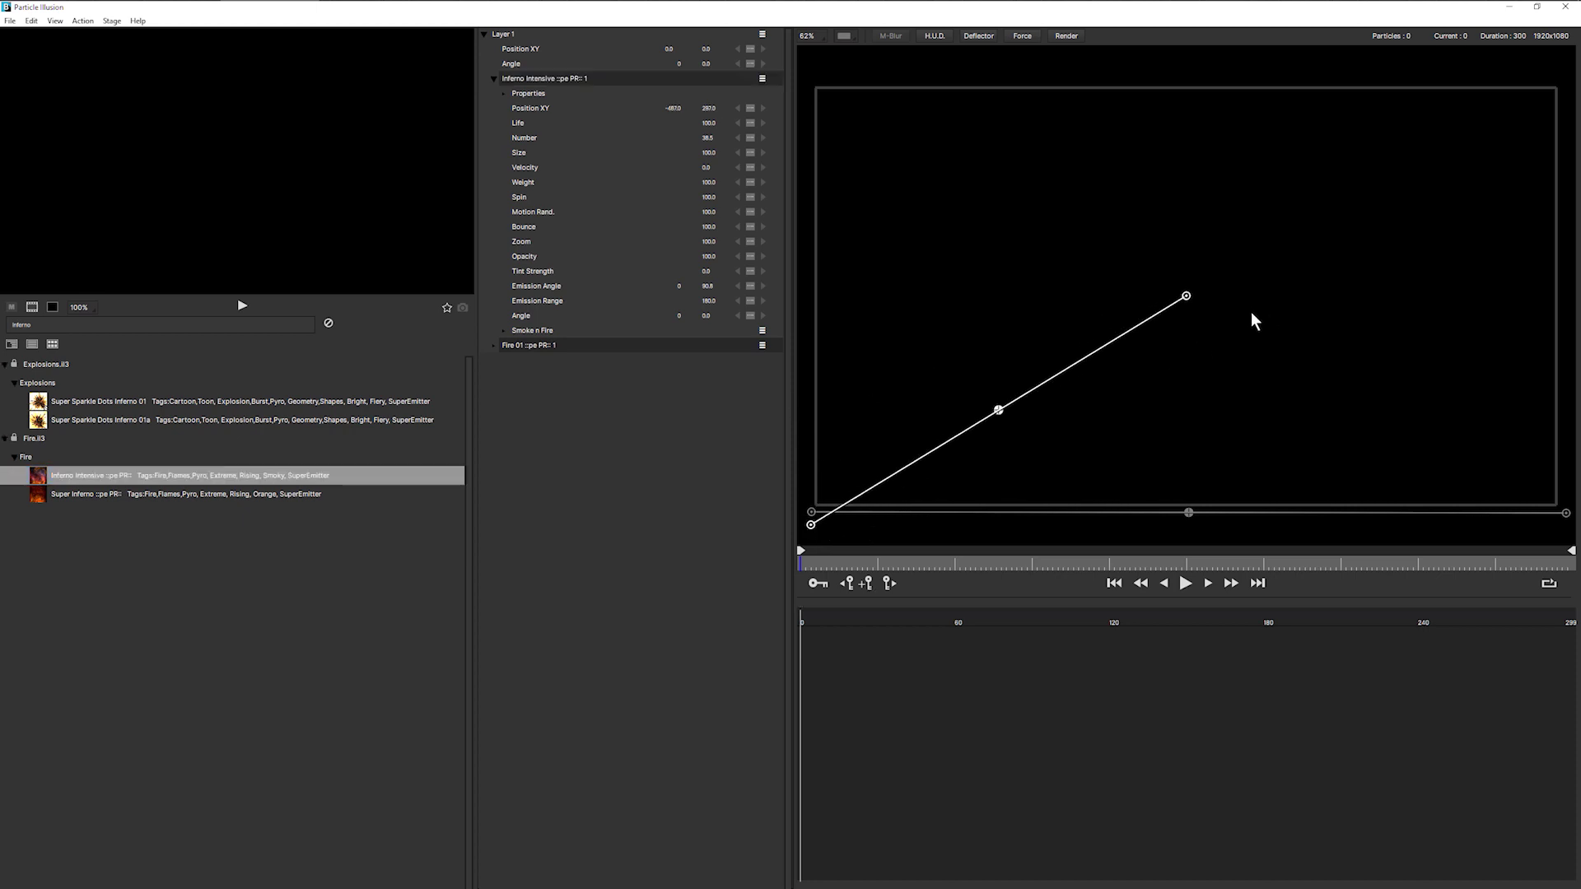
drag(1184, 294, 1567, 515)
drag(788, 494, 764, 486)
Switch to the Edit layout and shift the emitter line's left point slightly right
click(55, 20)
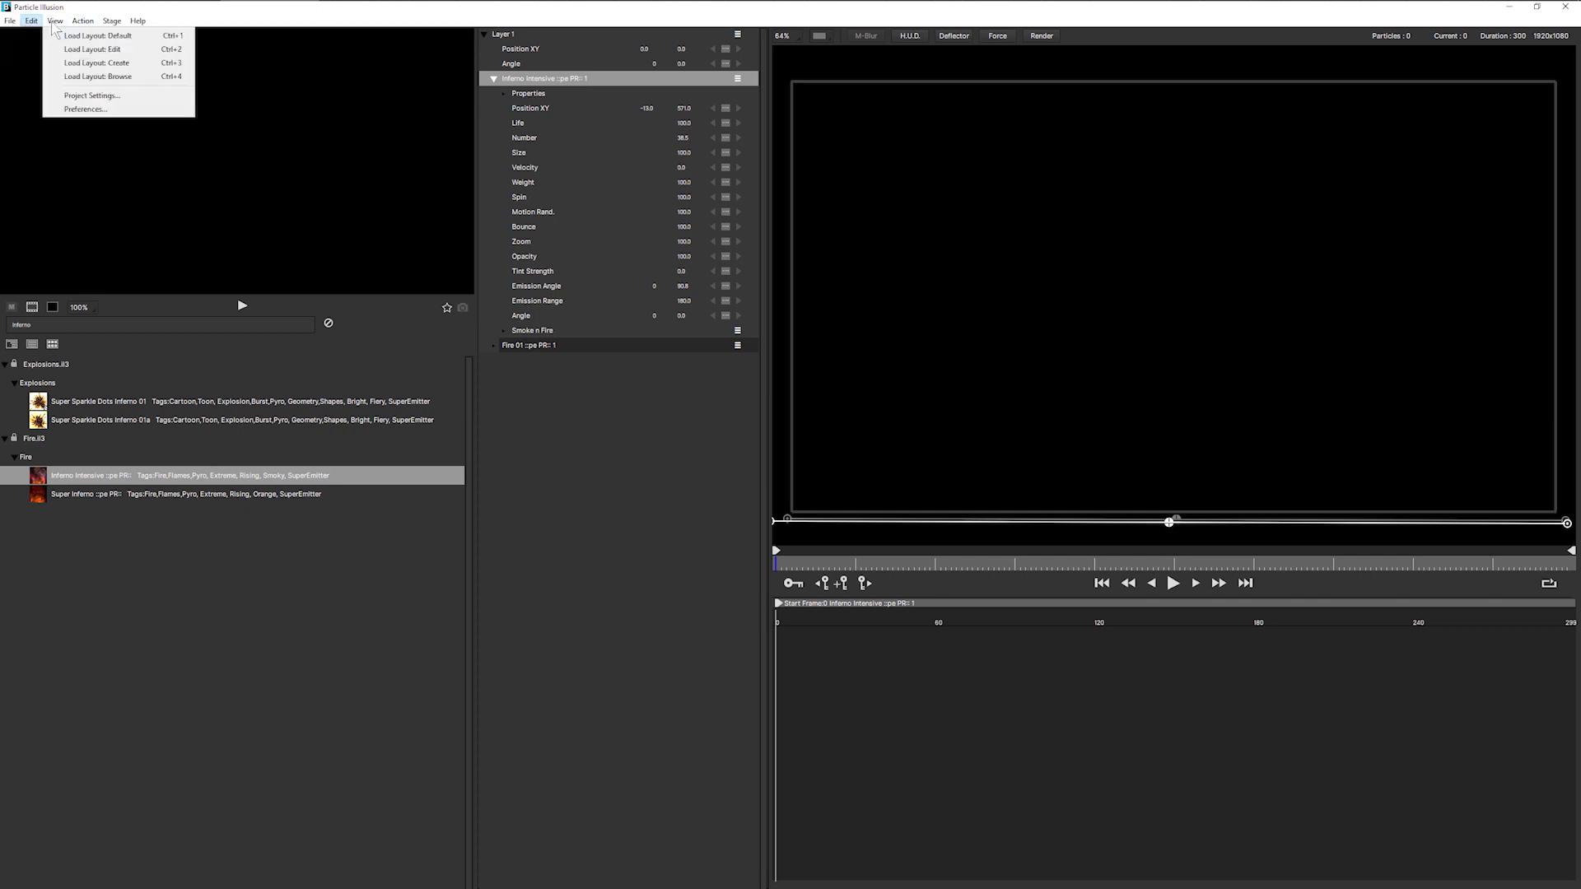
click(74, 51)
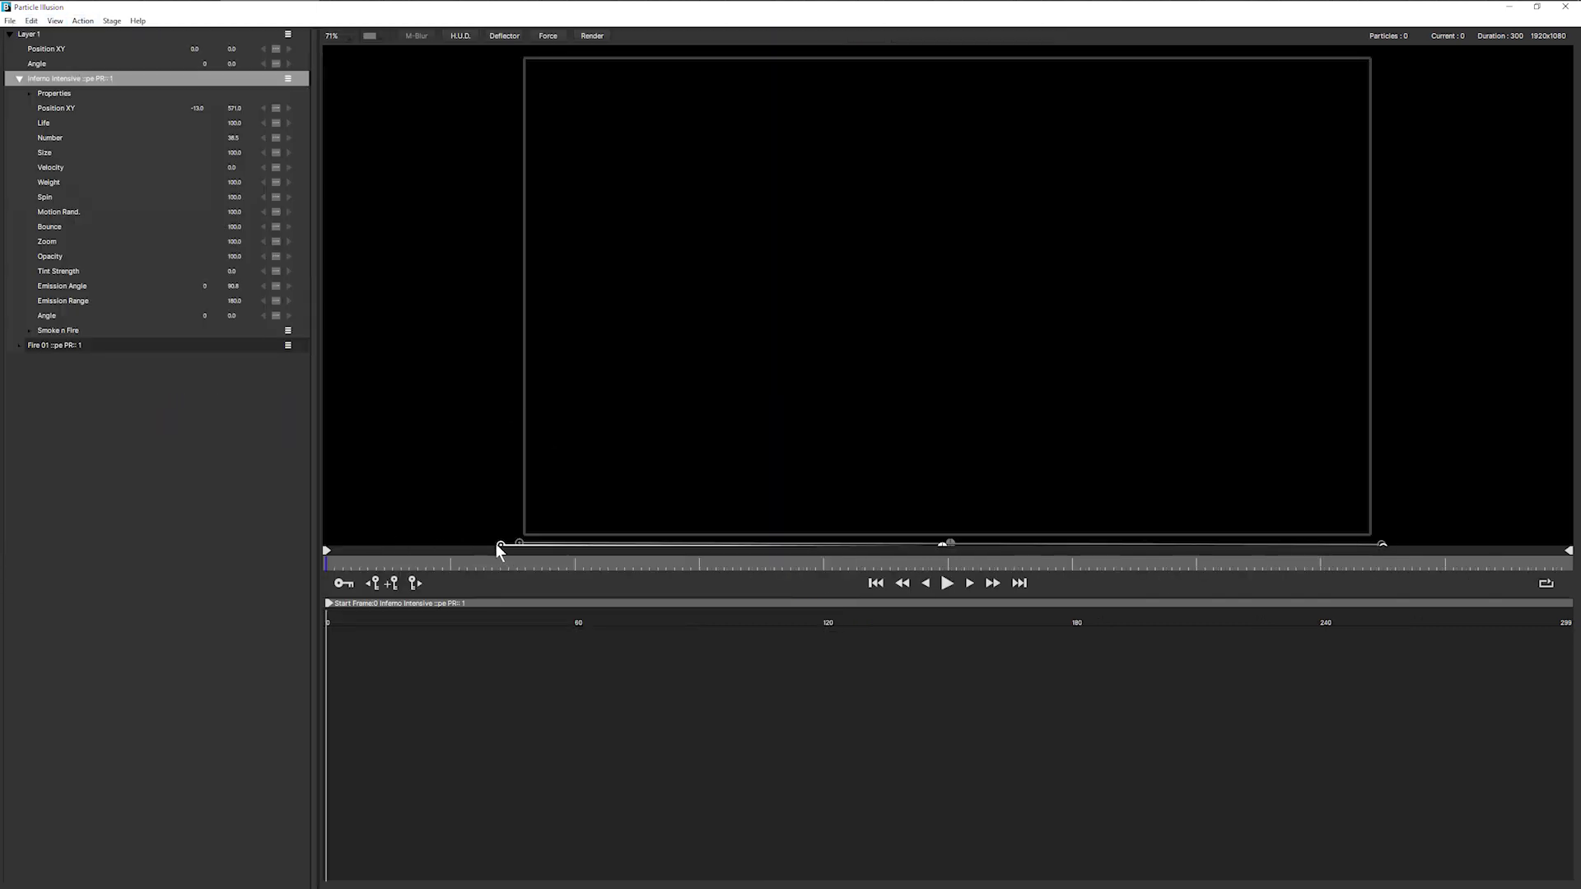
drag(496, 544, 519, 543)
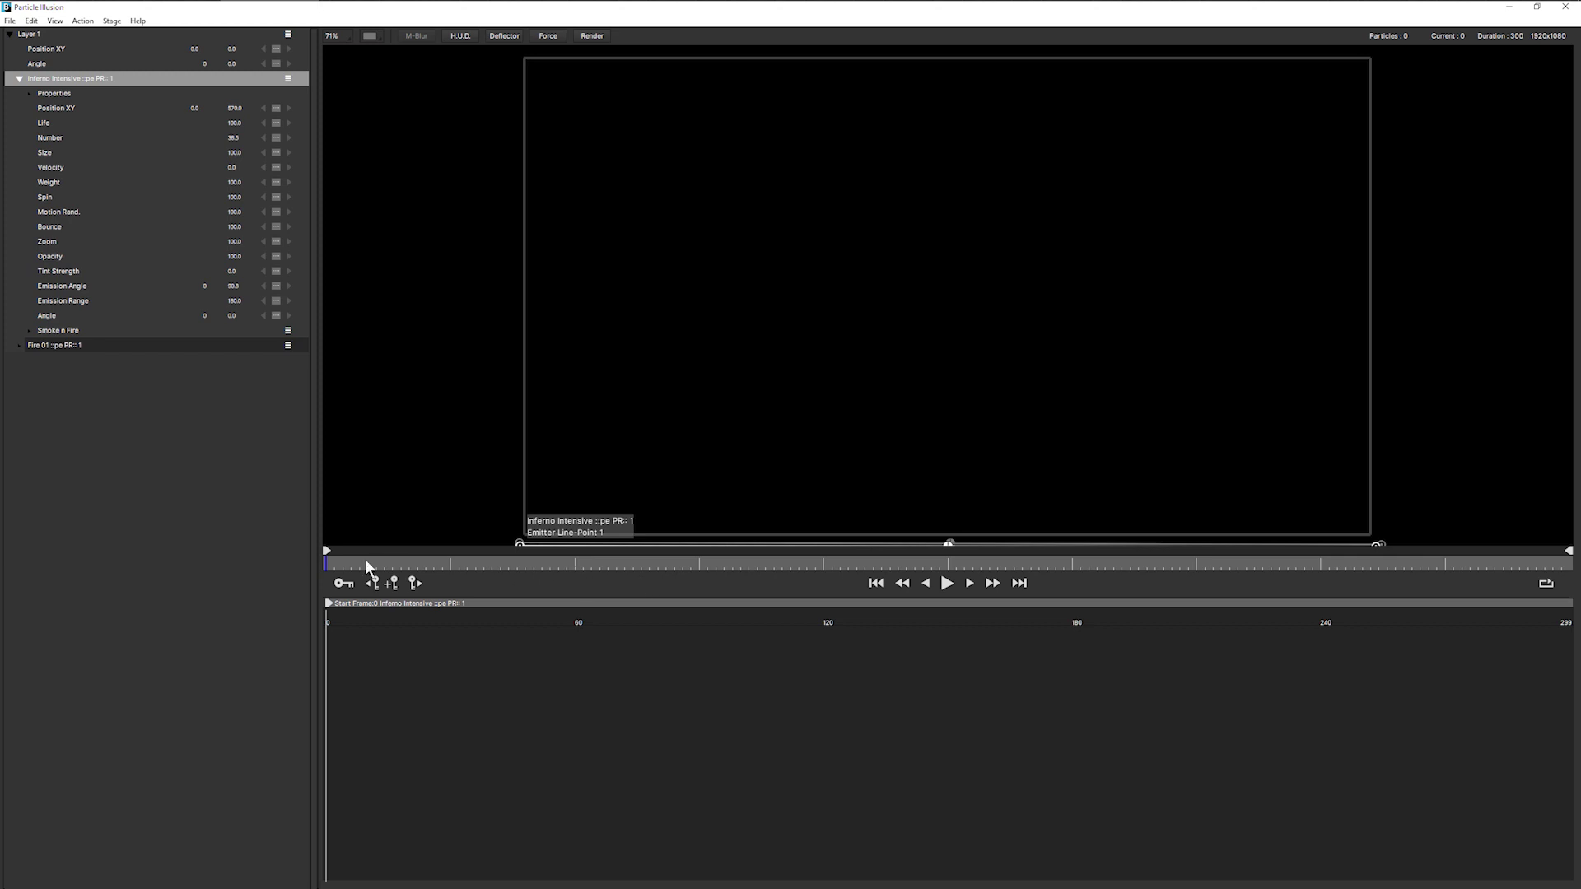
drag(361, 562, 559, 565)
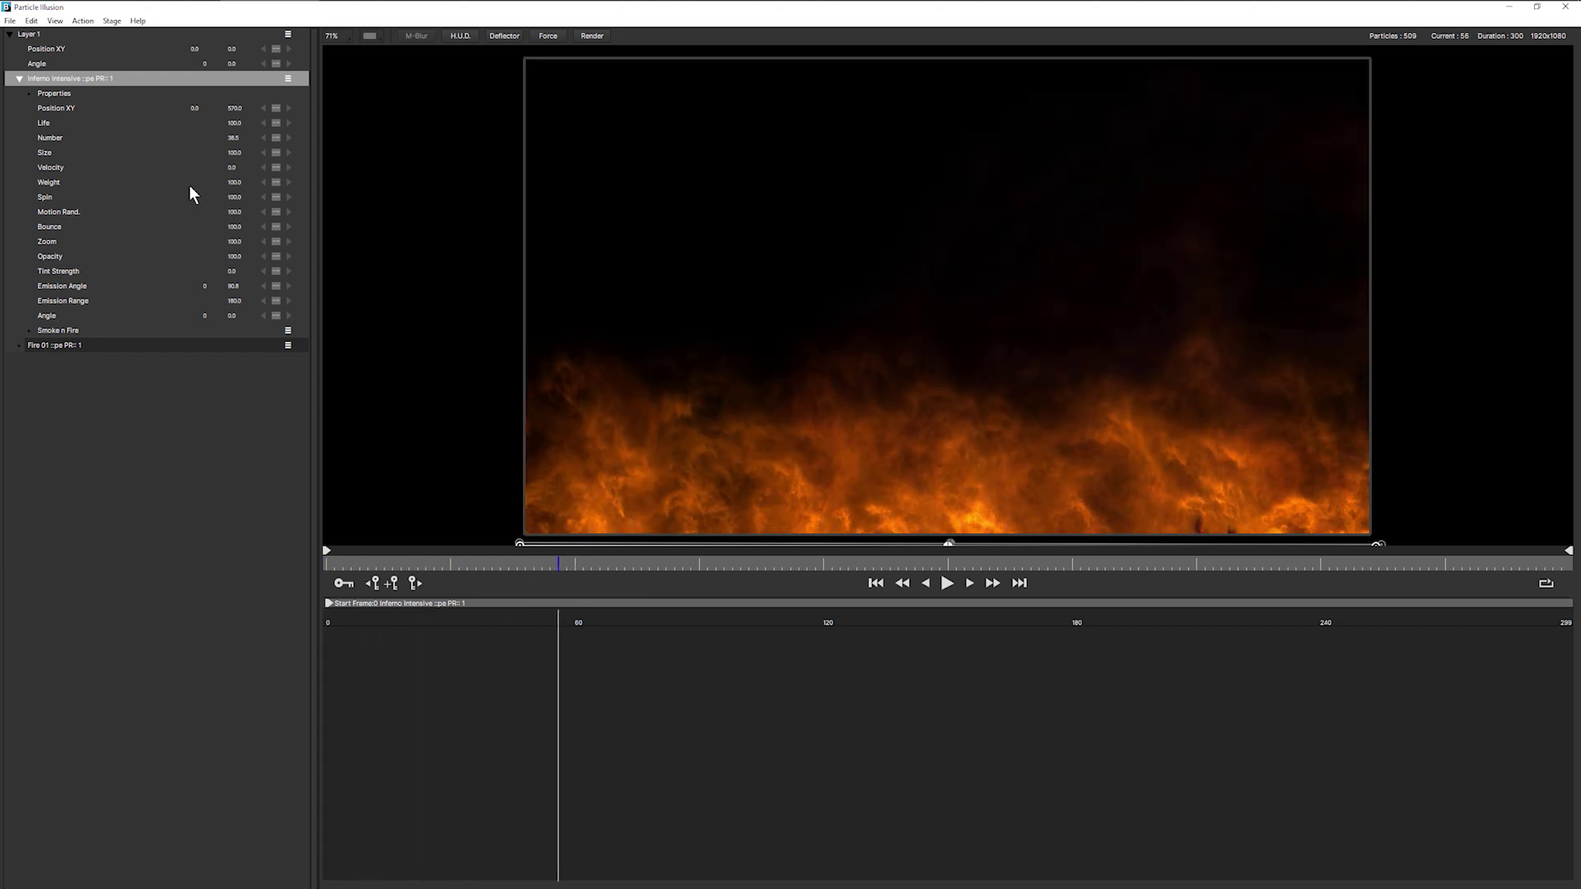
Disable Fire 01 and replay from the start to see Inferno Intensive alone
click(288, 345)
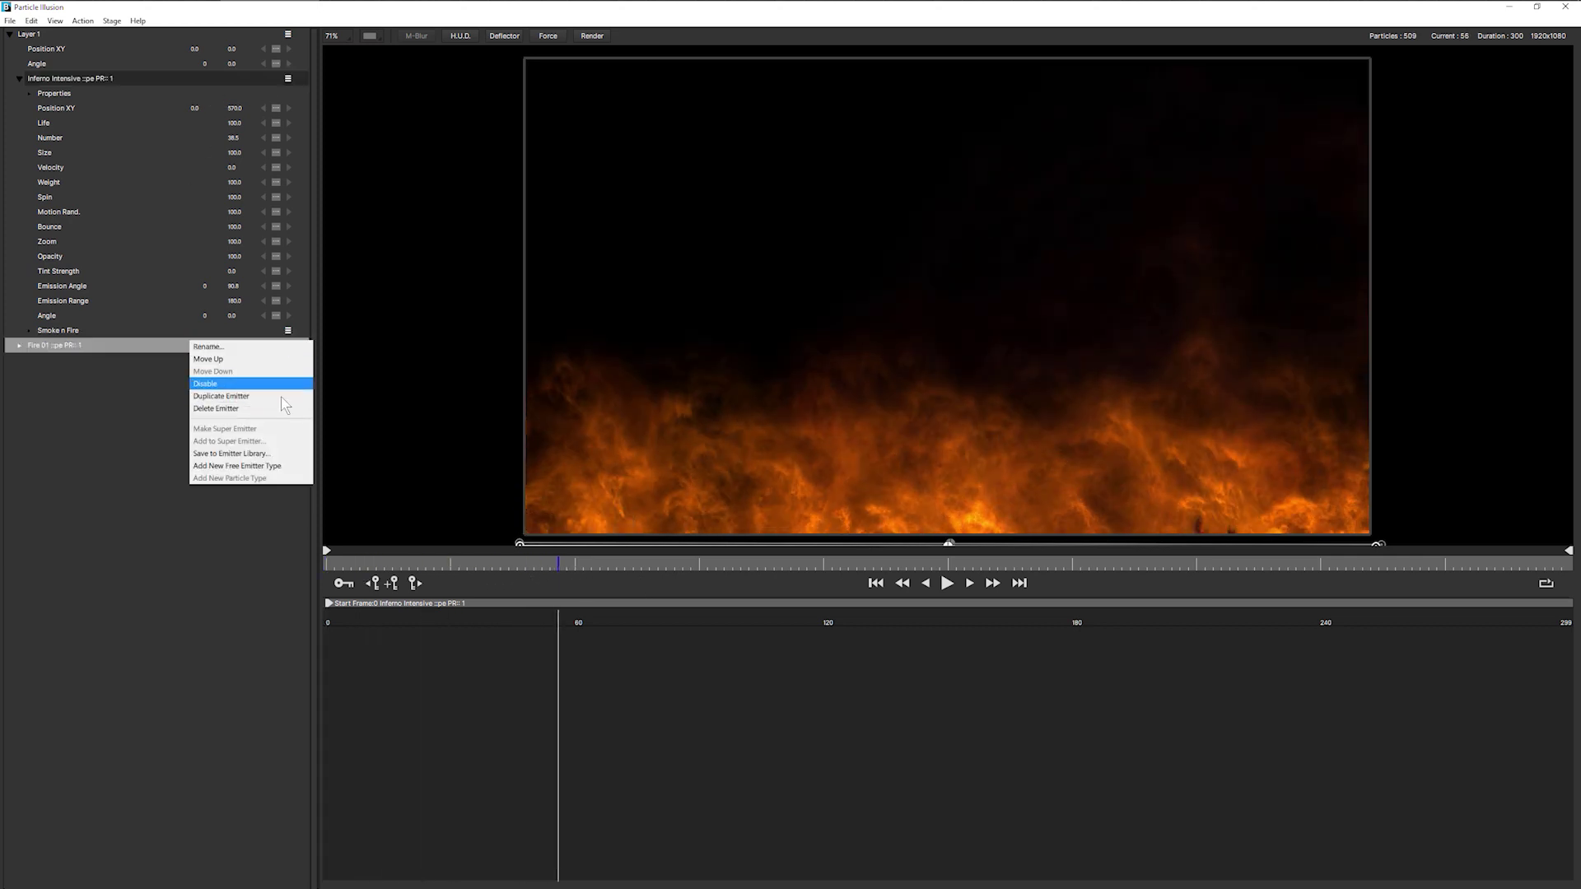
click(284, 385)
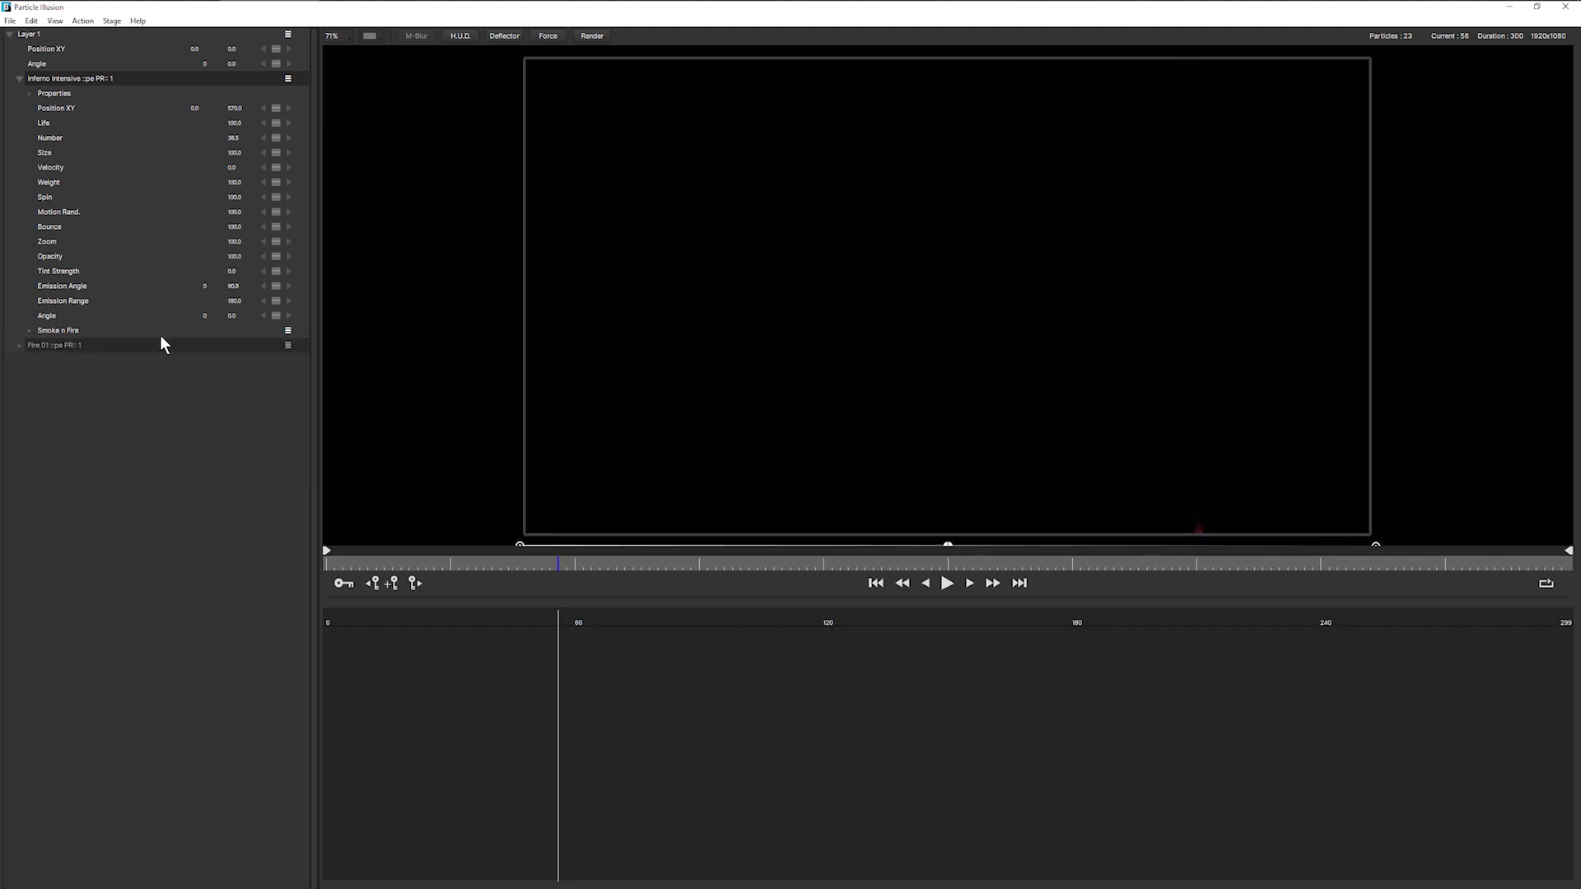
key(space)
drag(546, 567, 263, 568)
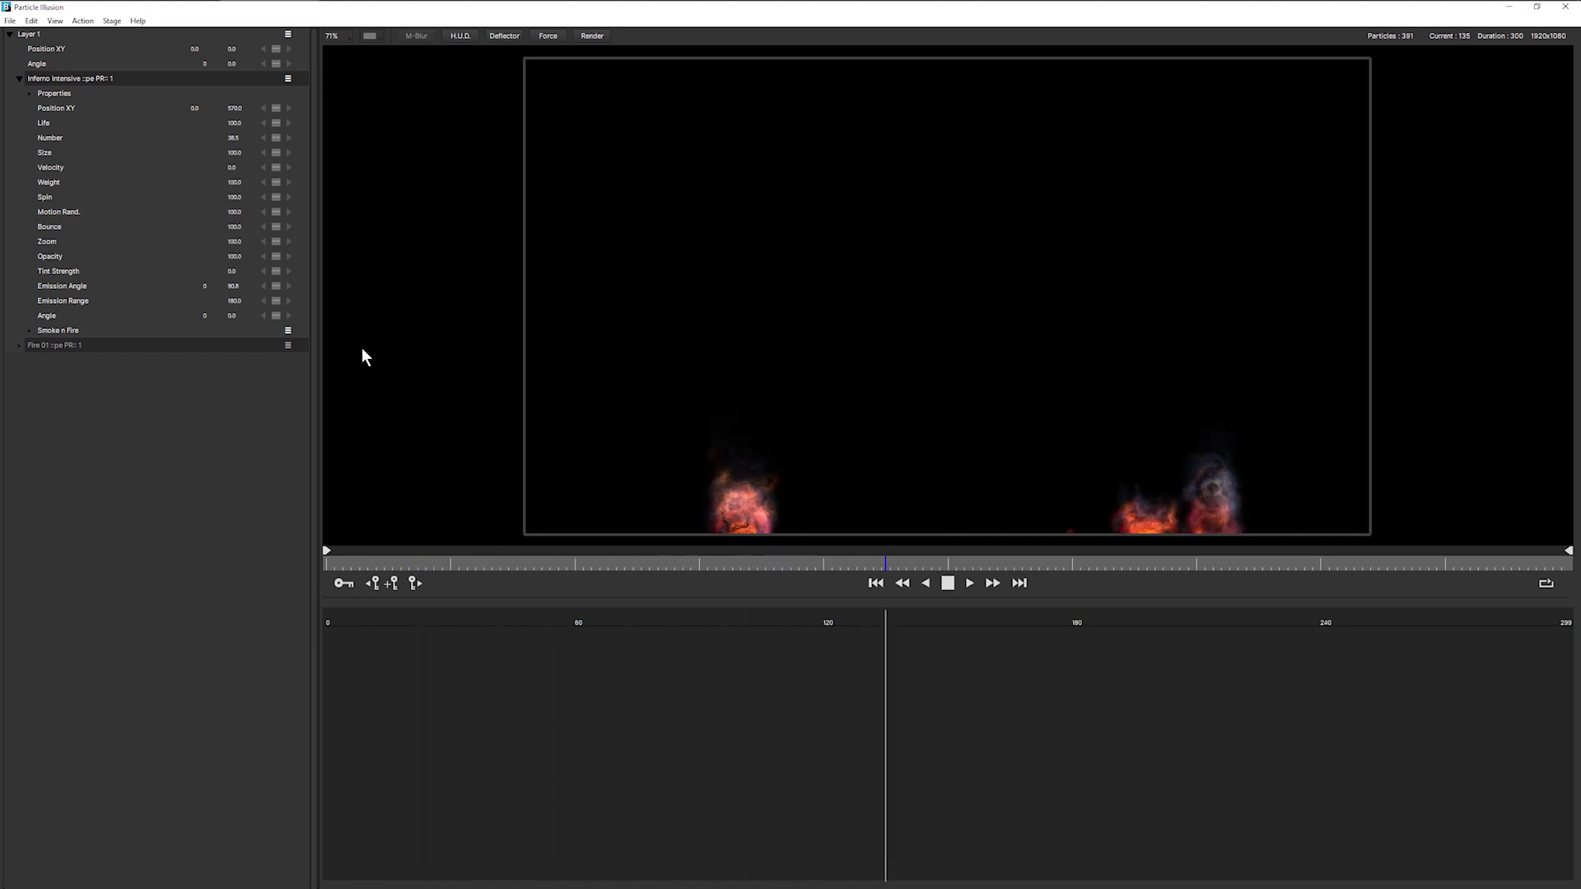
key(space)
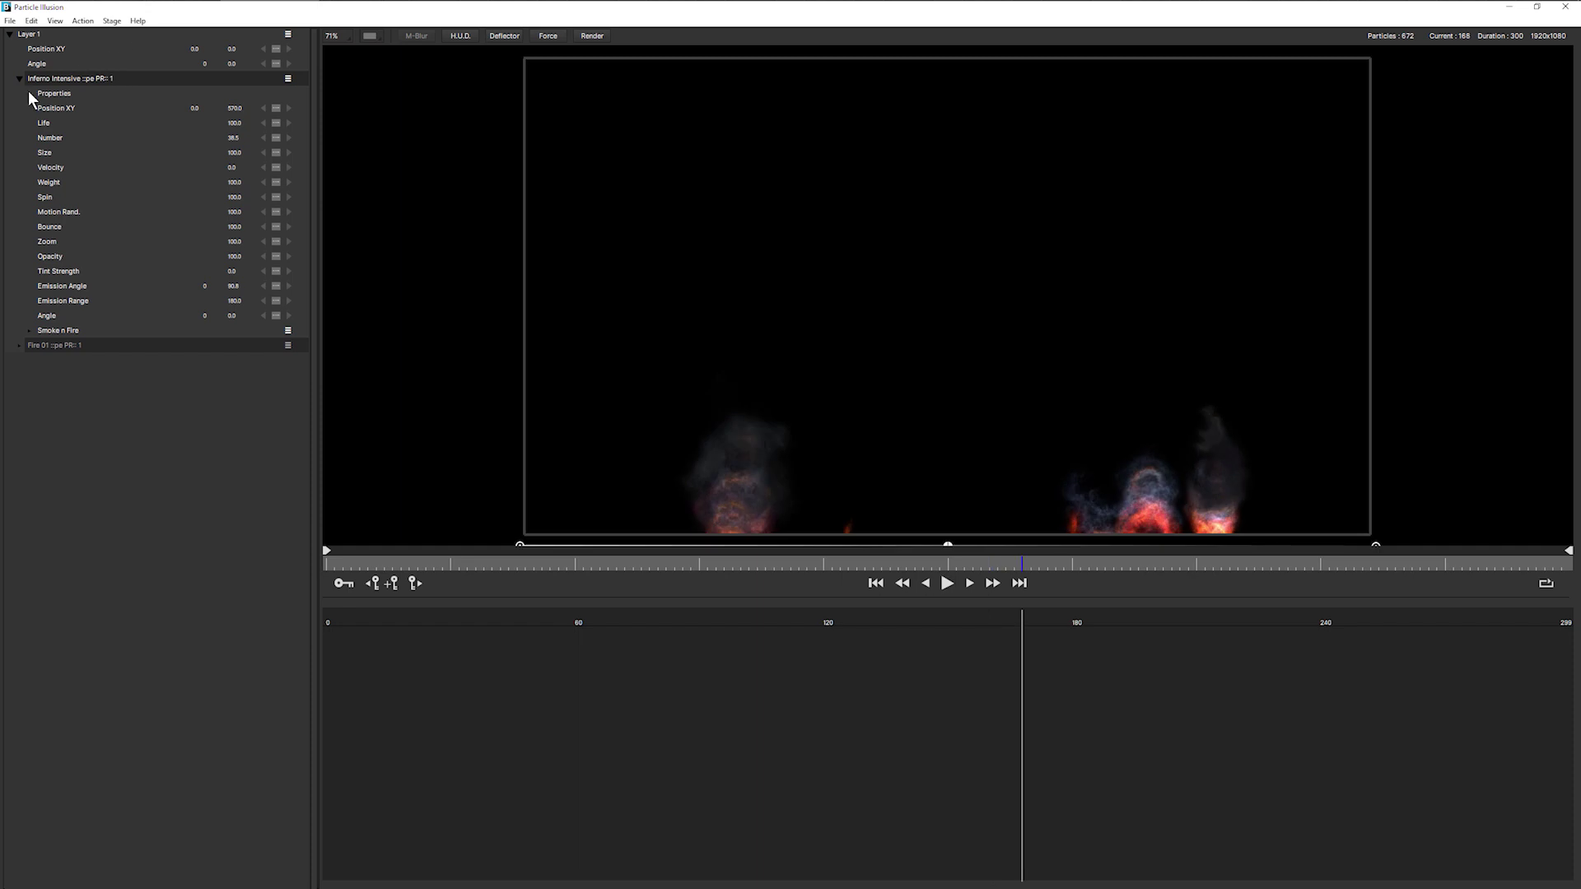
Expand Inferno Intensive's Properties, raise its Zoom to 221.9, and replay
click(29, 94)
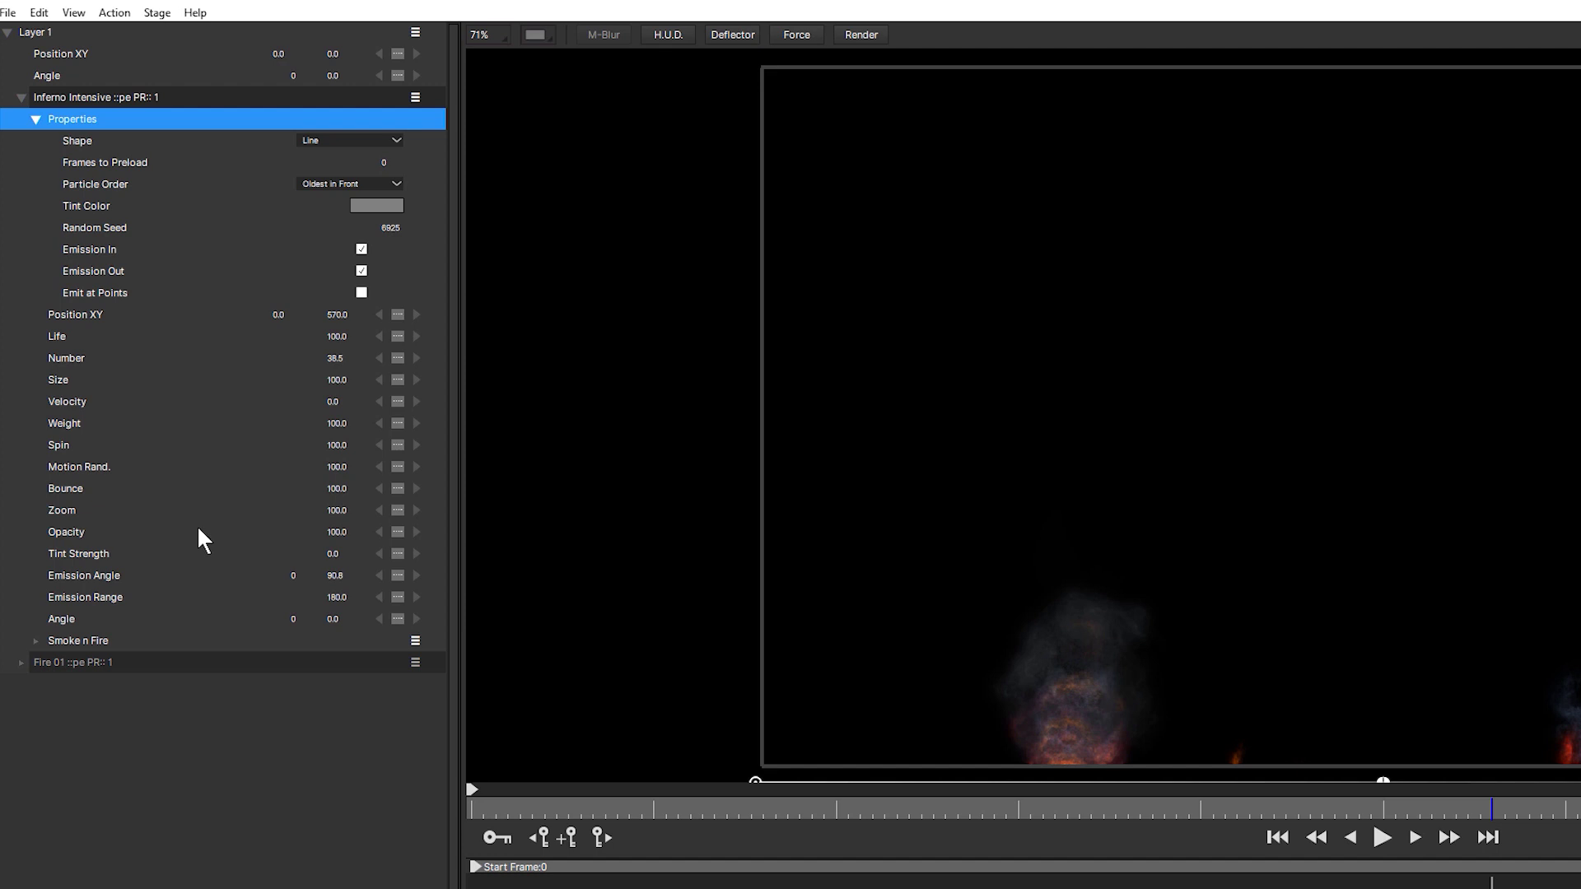
drag(363, 509, 428, 512)
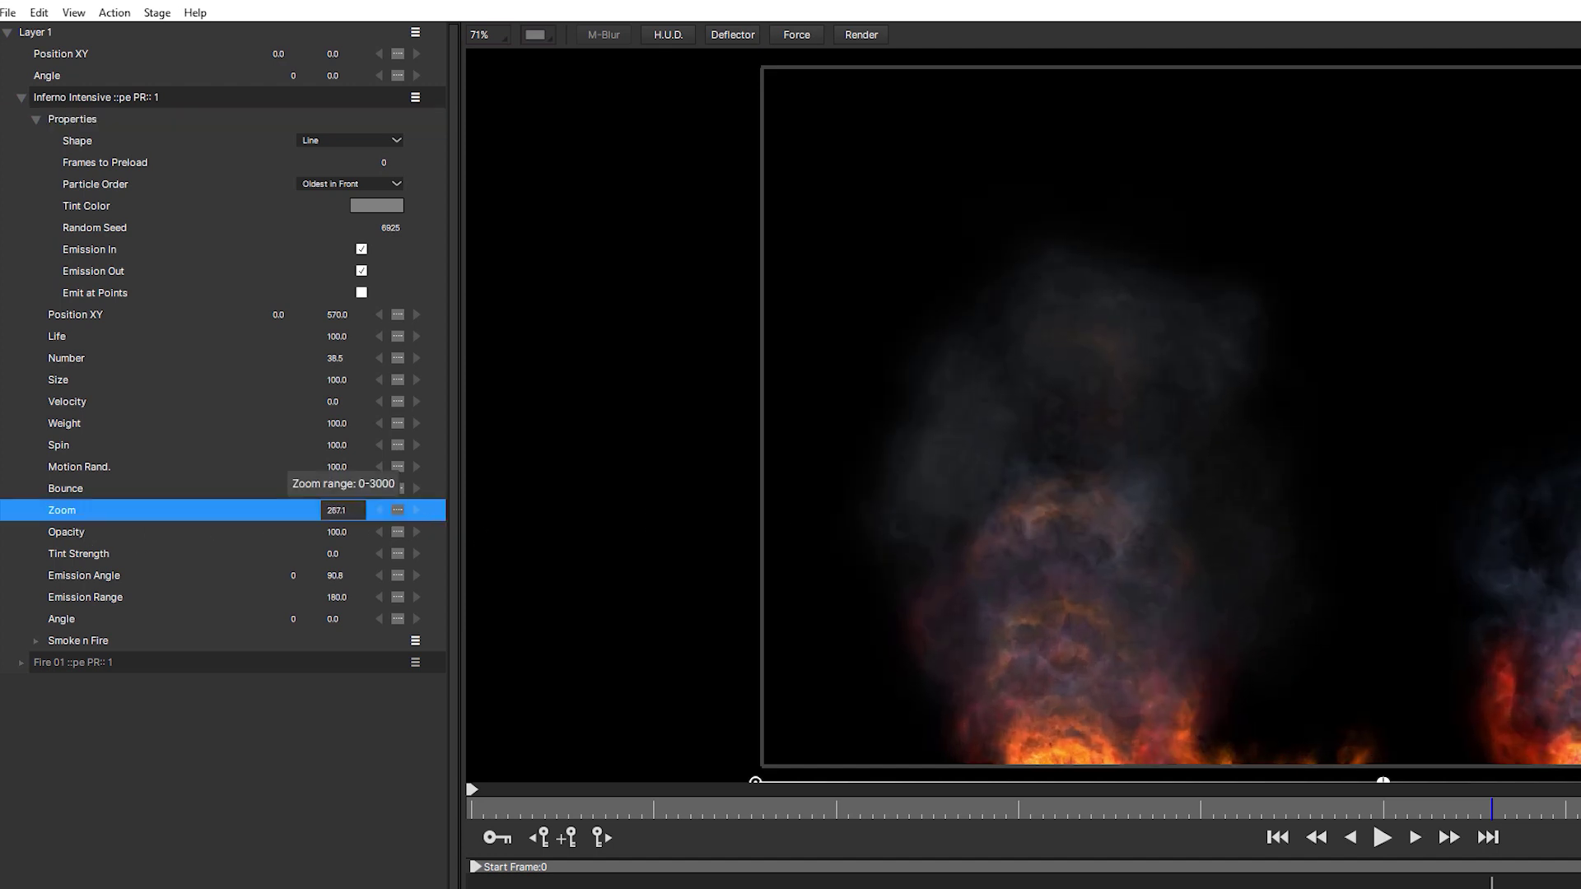
key(space)
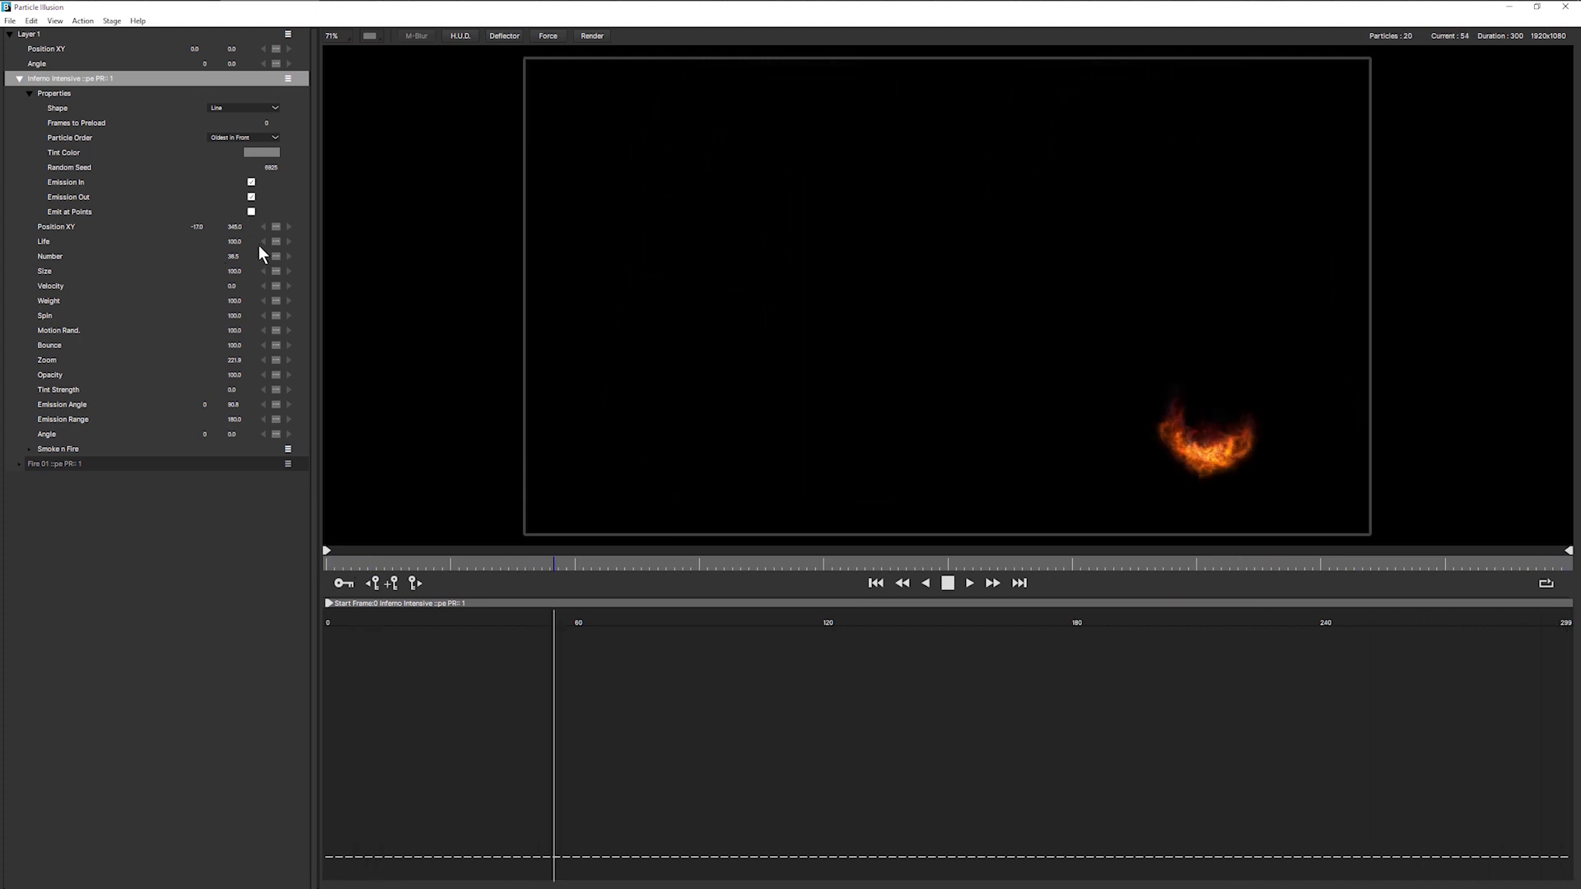
Set Inferno Intensive's Frames to Preload to 40, checking playback along the way
key(space)
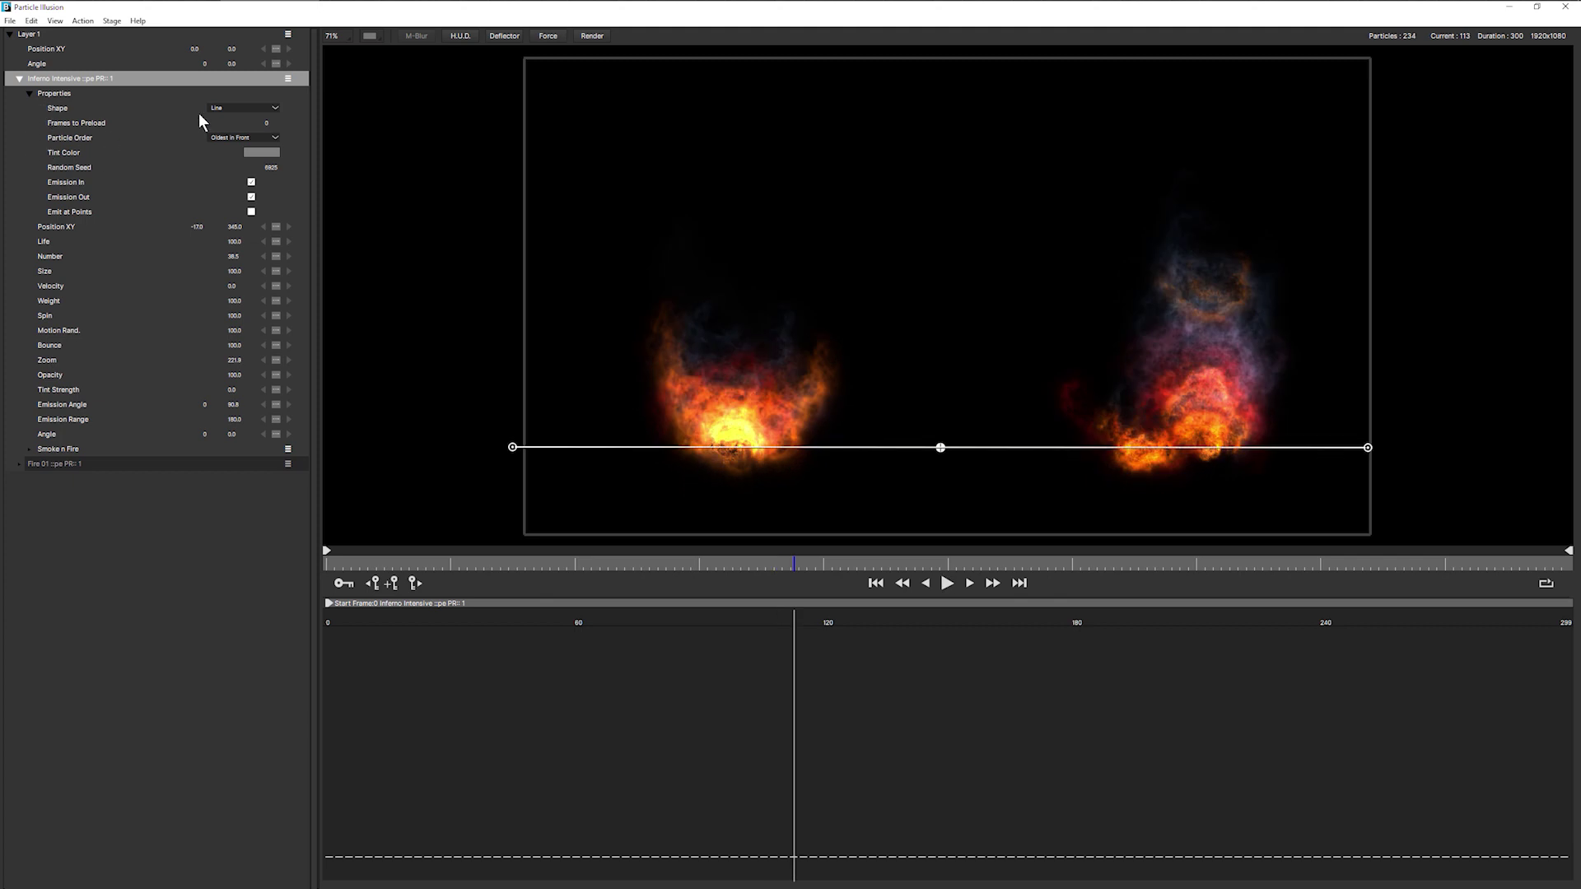
click(271, 122)
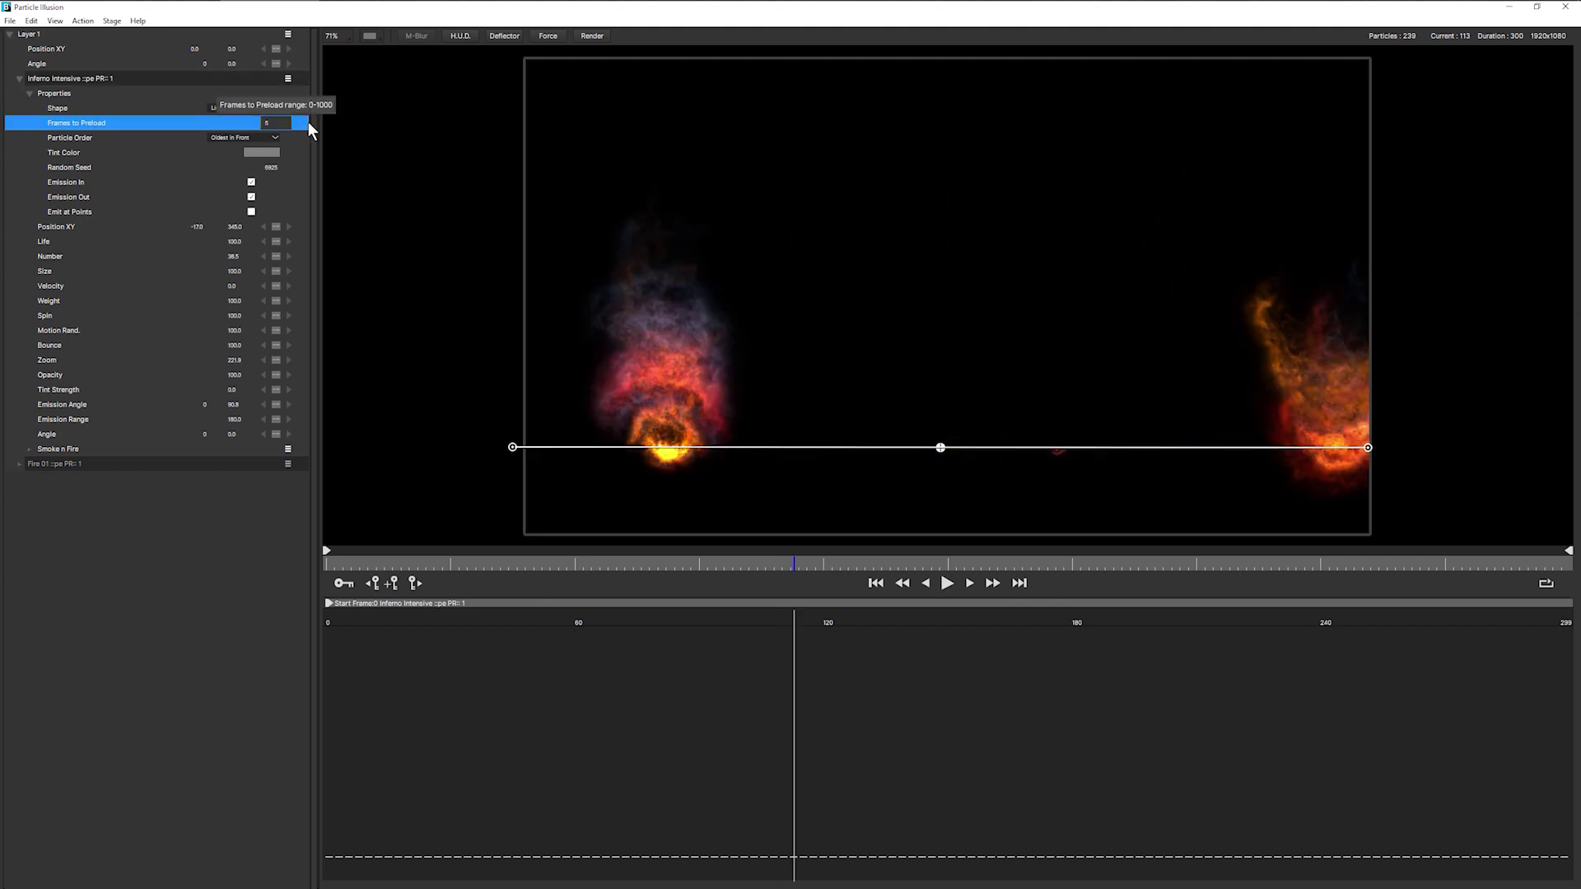
text(8)
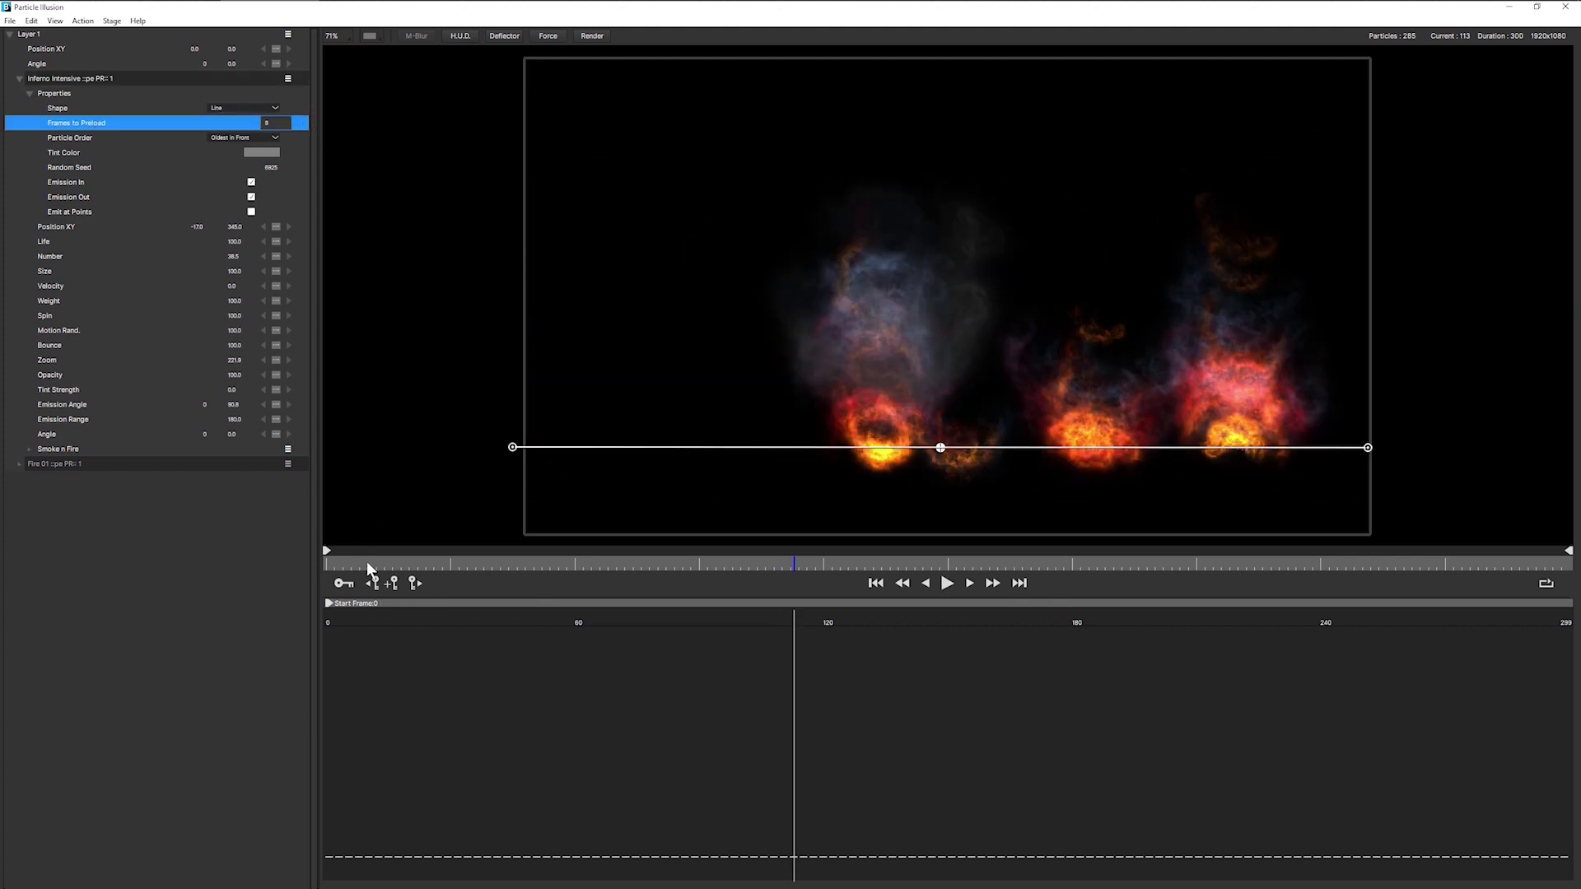
click(184, 561)
drag(275, 125, 284, 125)
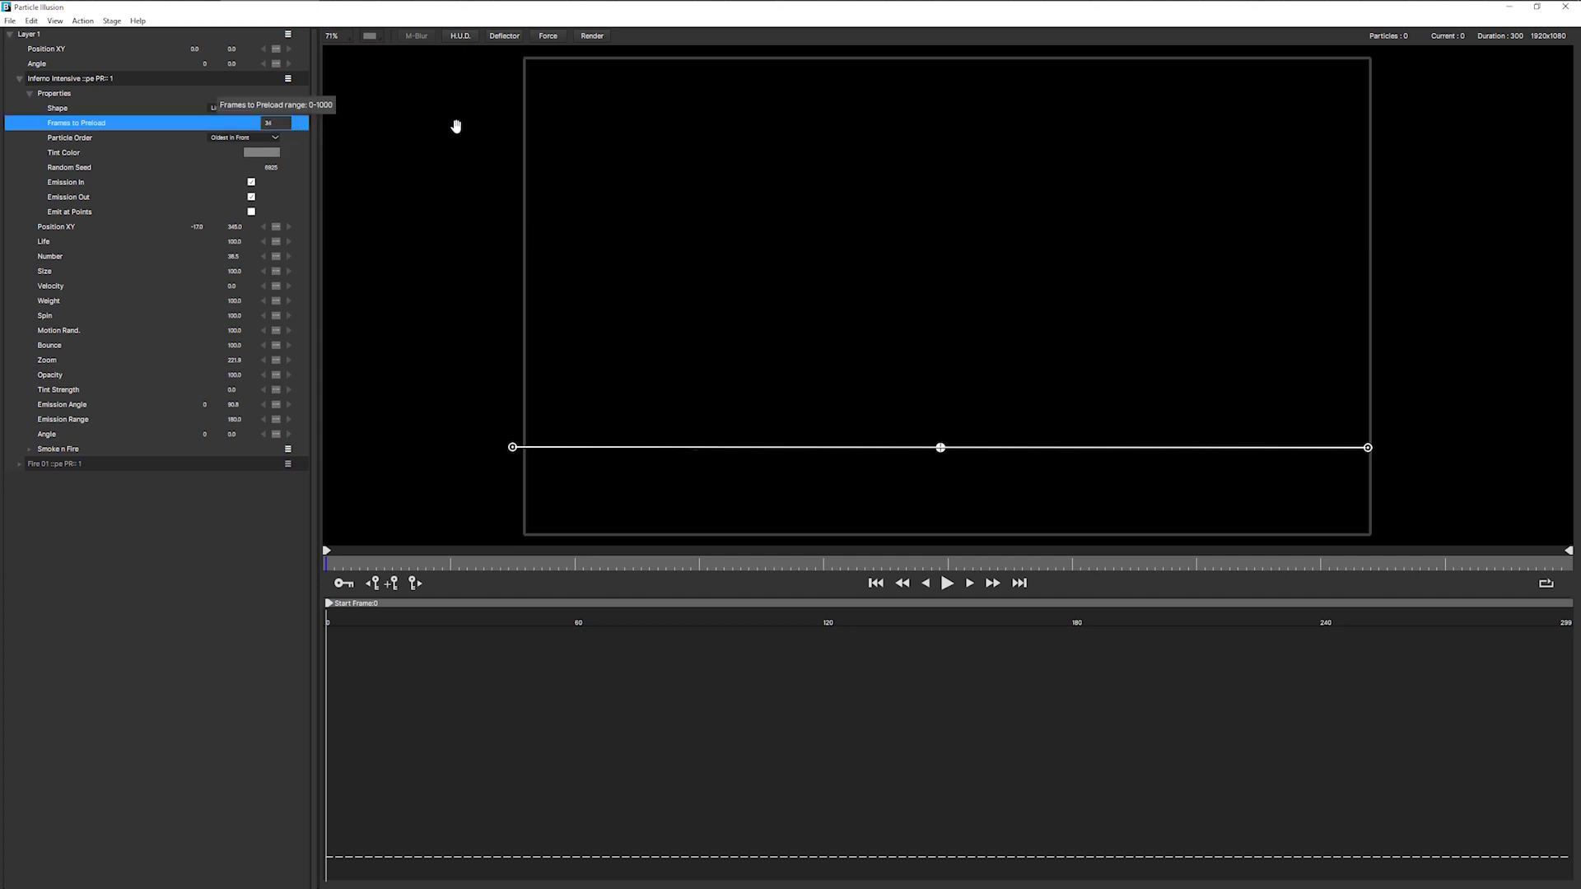
drag(463, 125, 510, 147)
key(space)
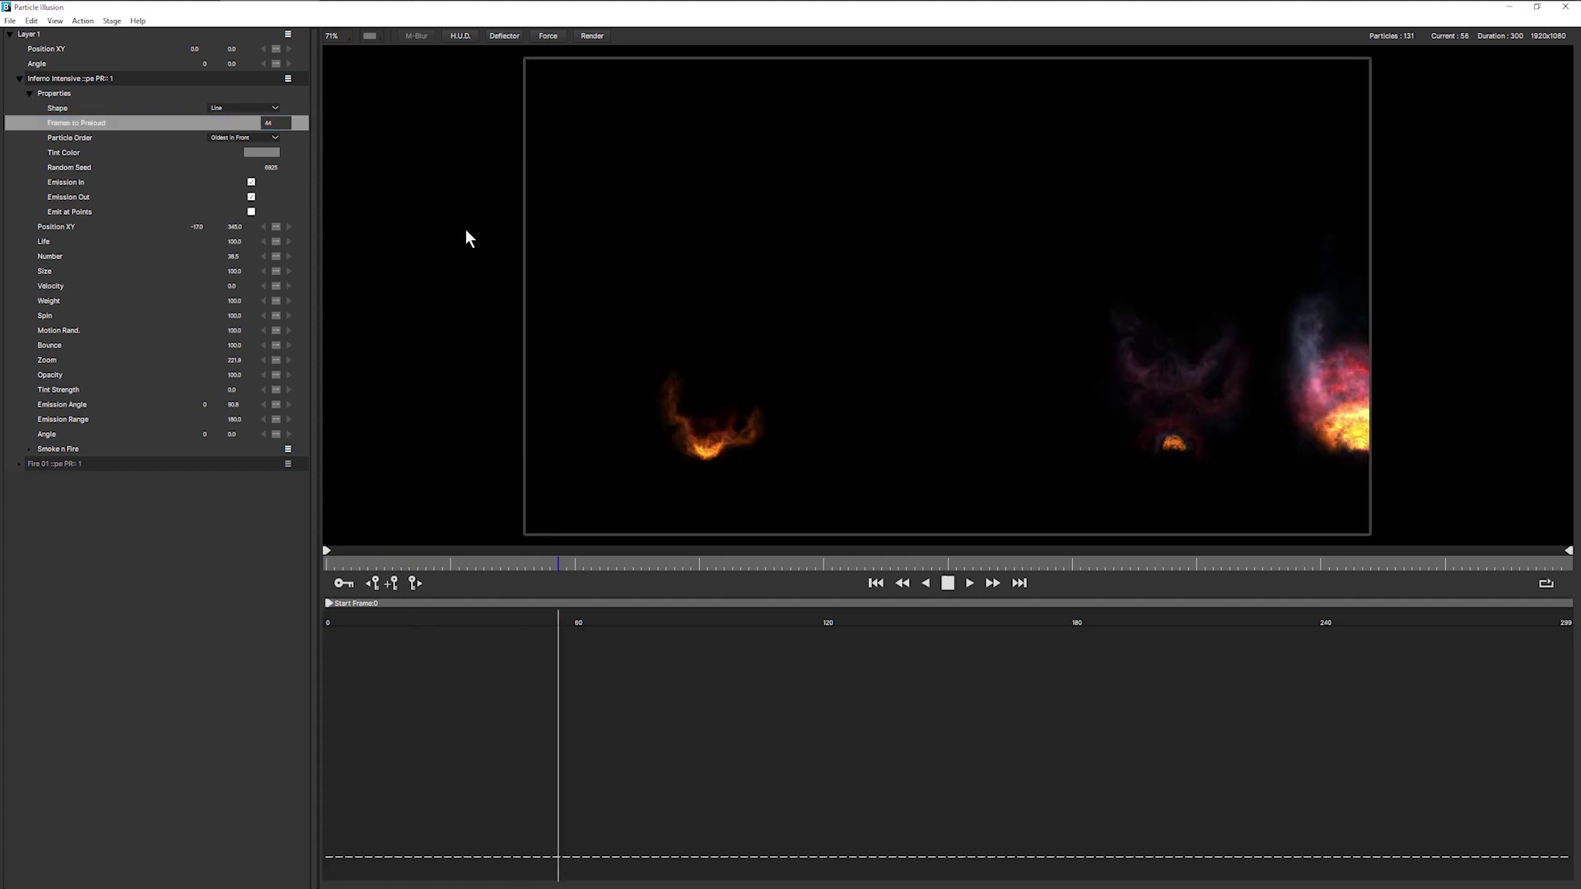
drag(219, 127, 196, 191)
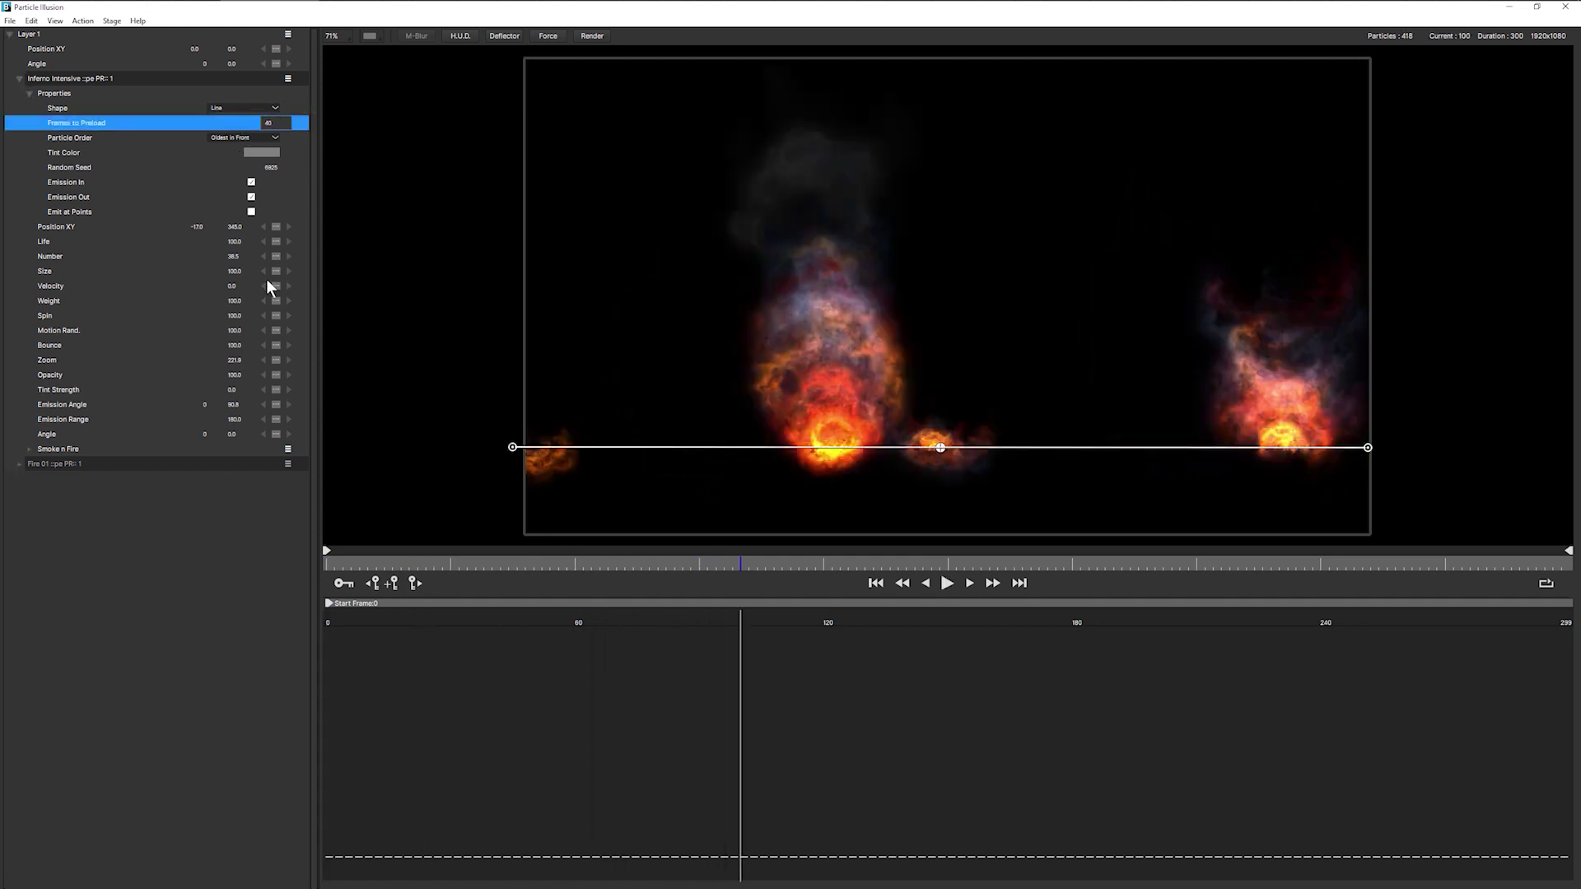
Raise Zoom to about 381 and Number to 54.1, replaying from the first frame
drag(235, 359, 878, 341)
key(Home)
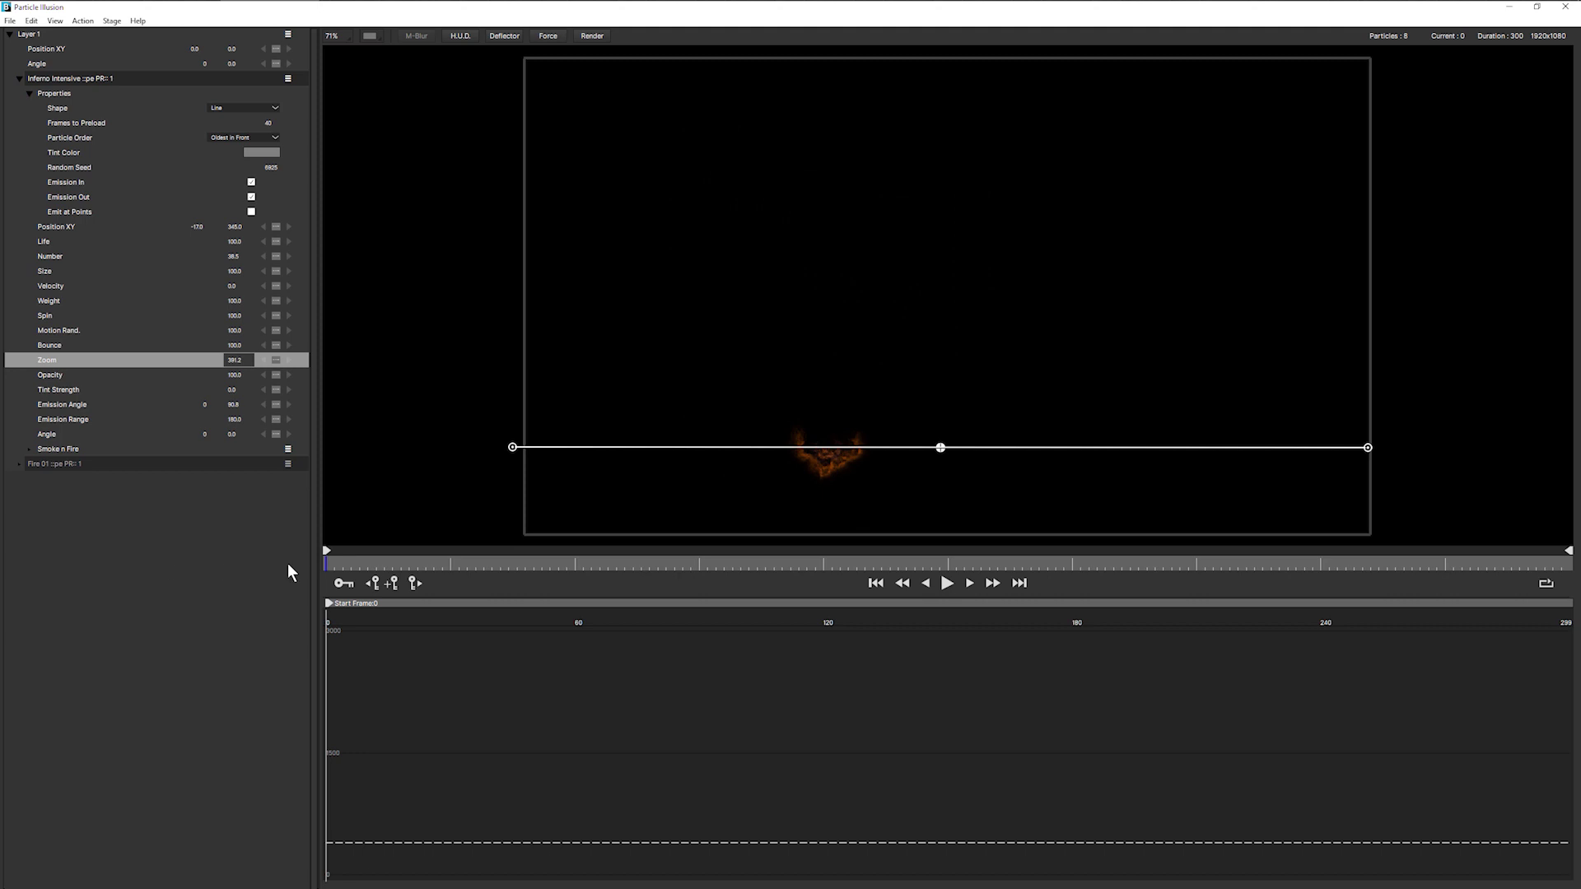
key(space)
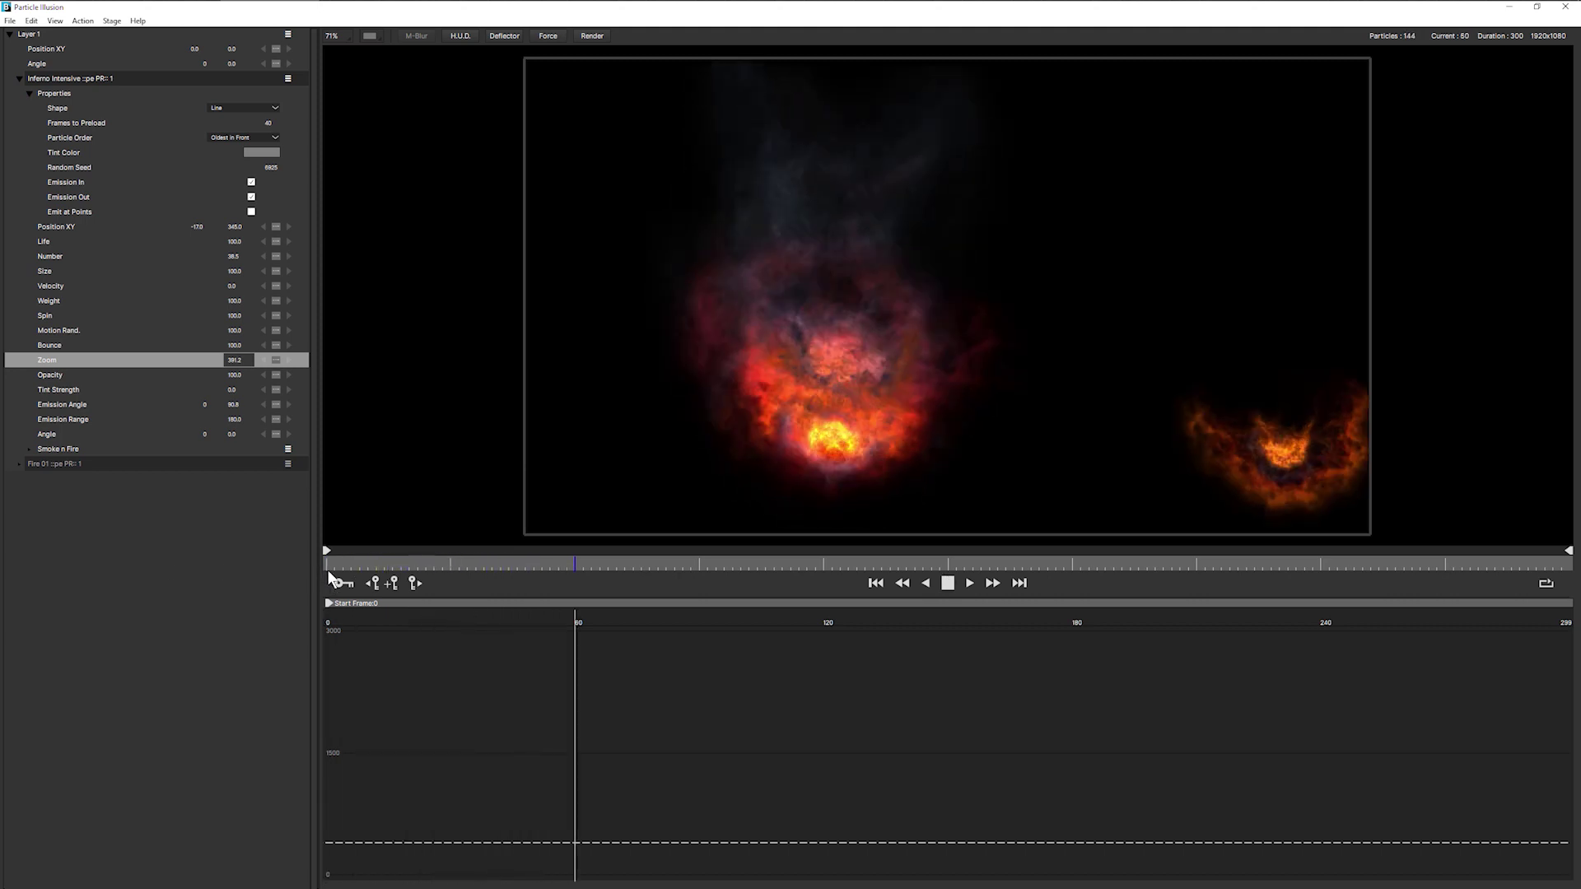
key(space)
drag(253, 254, 334, 268)
key(space)
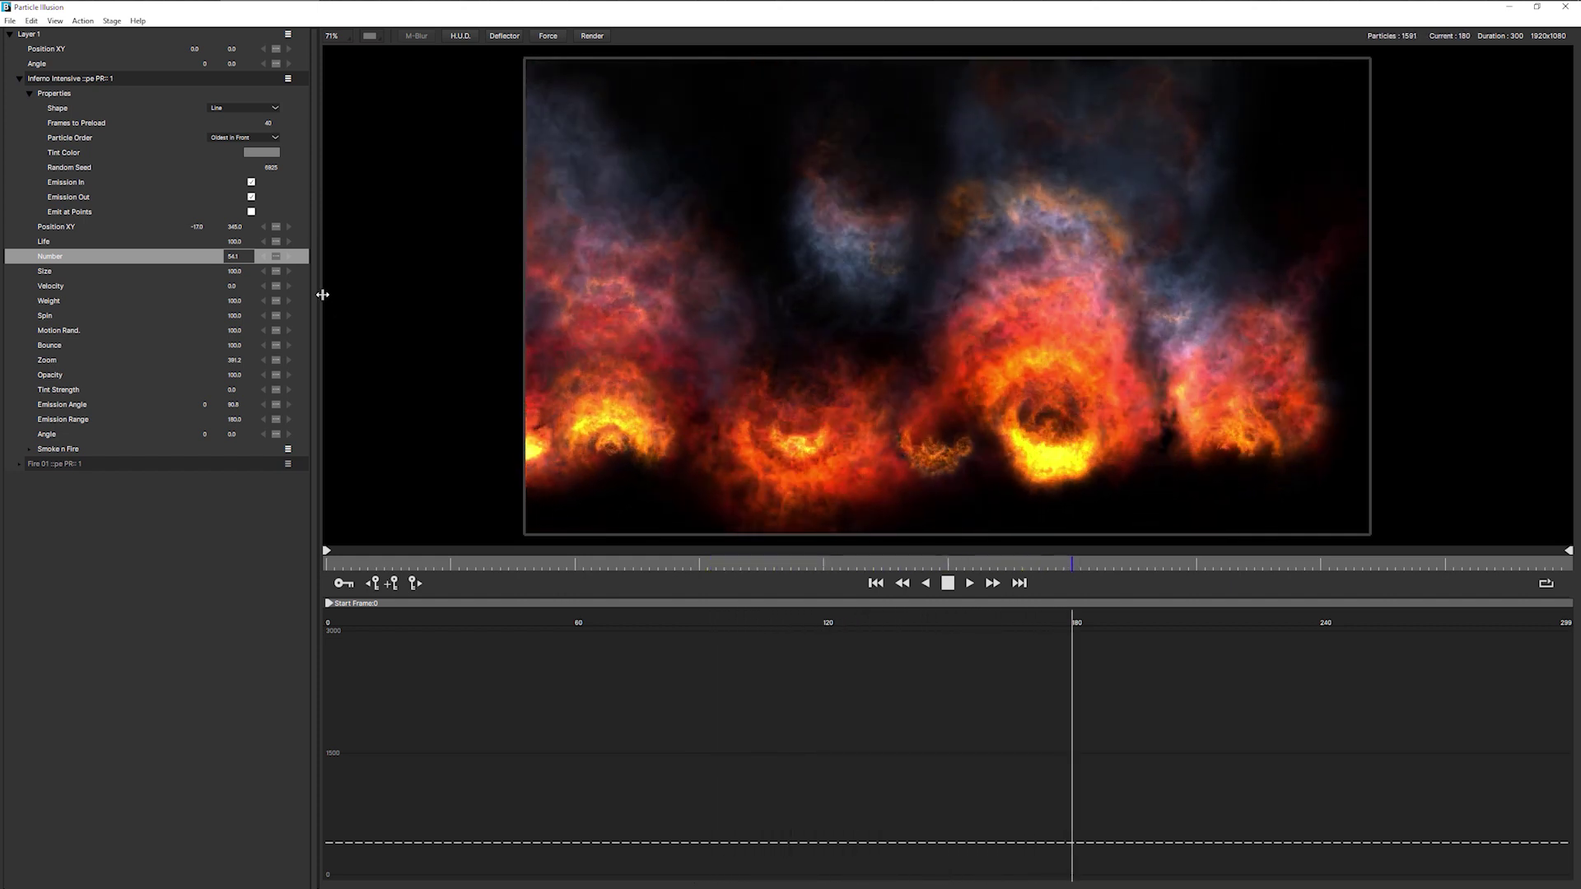
click(970, 558)
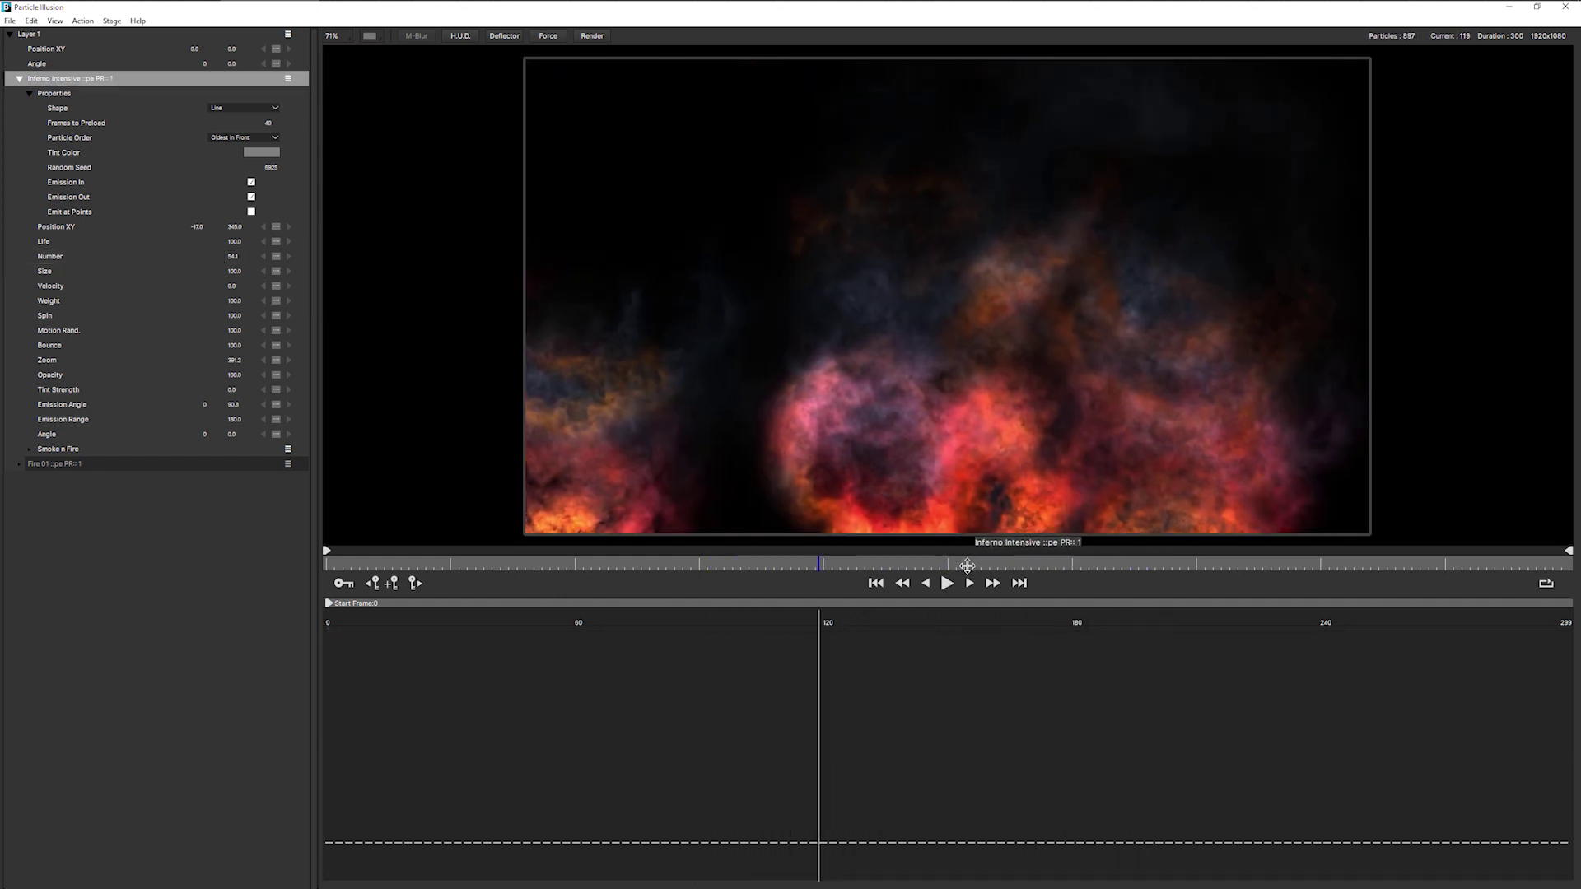
Nudge the Inferno Intensive line up-left and re-enable Fire 01
drag(971, 558, 945, 543)
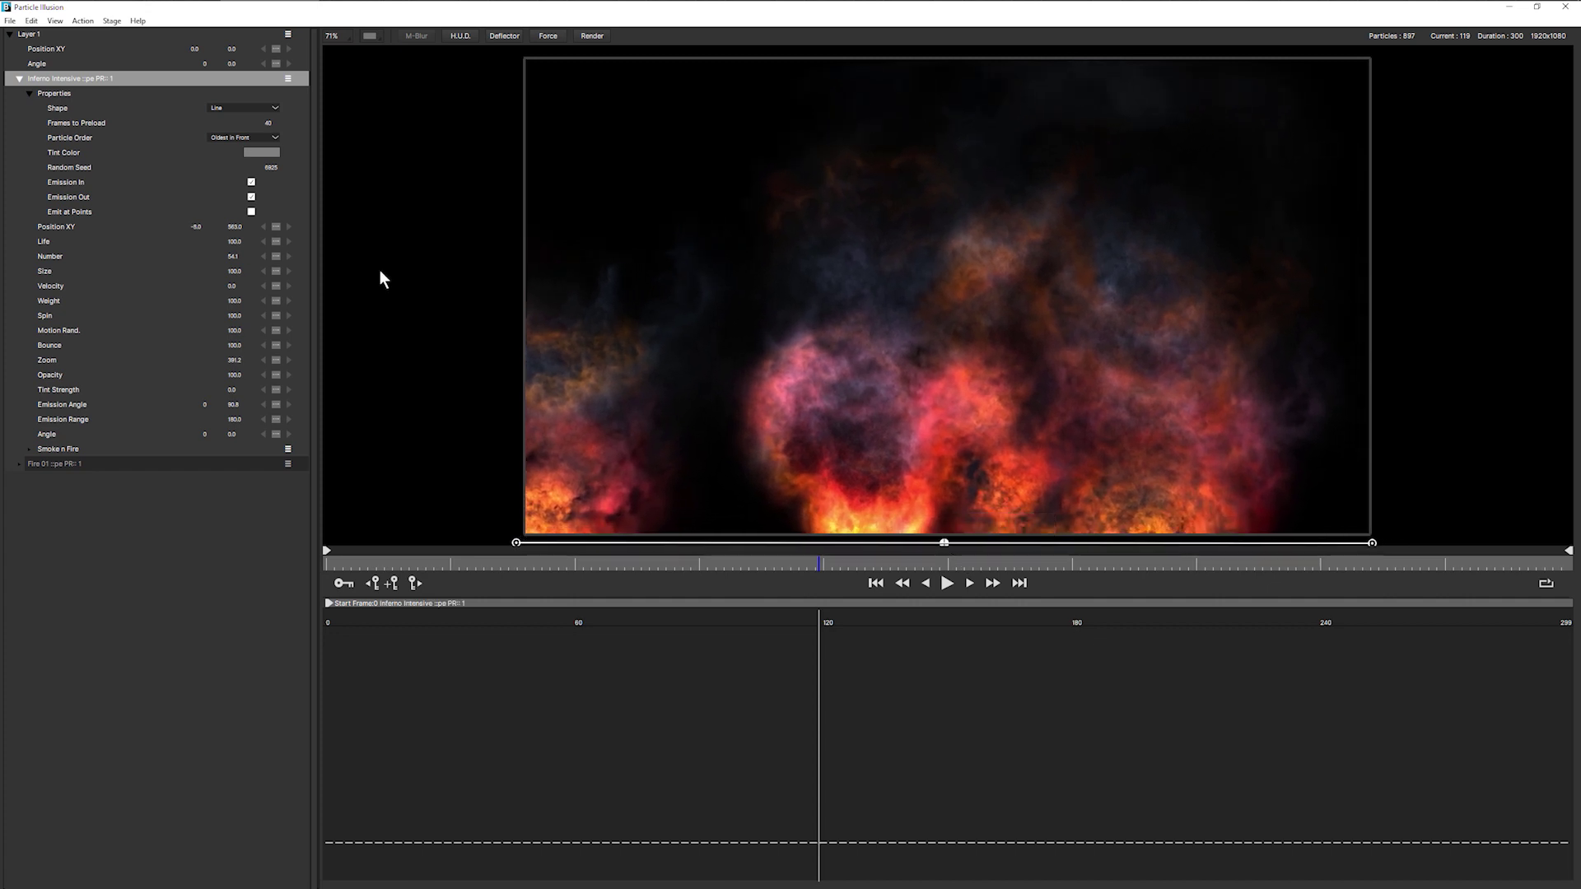
click(288, 464)
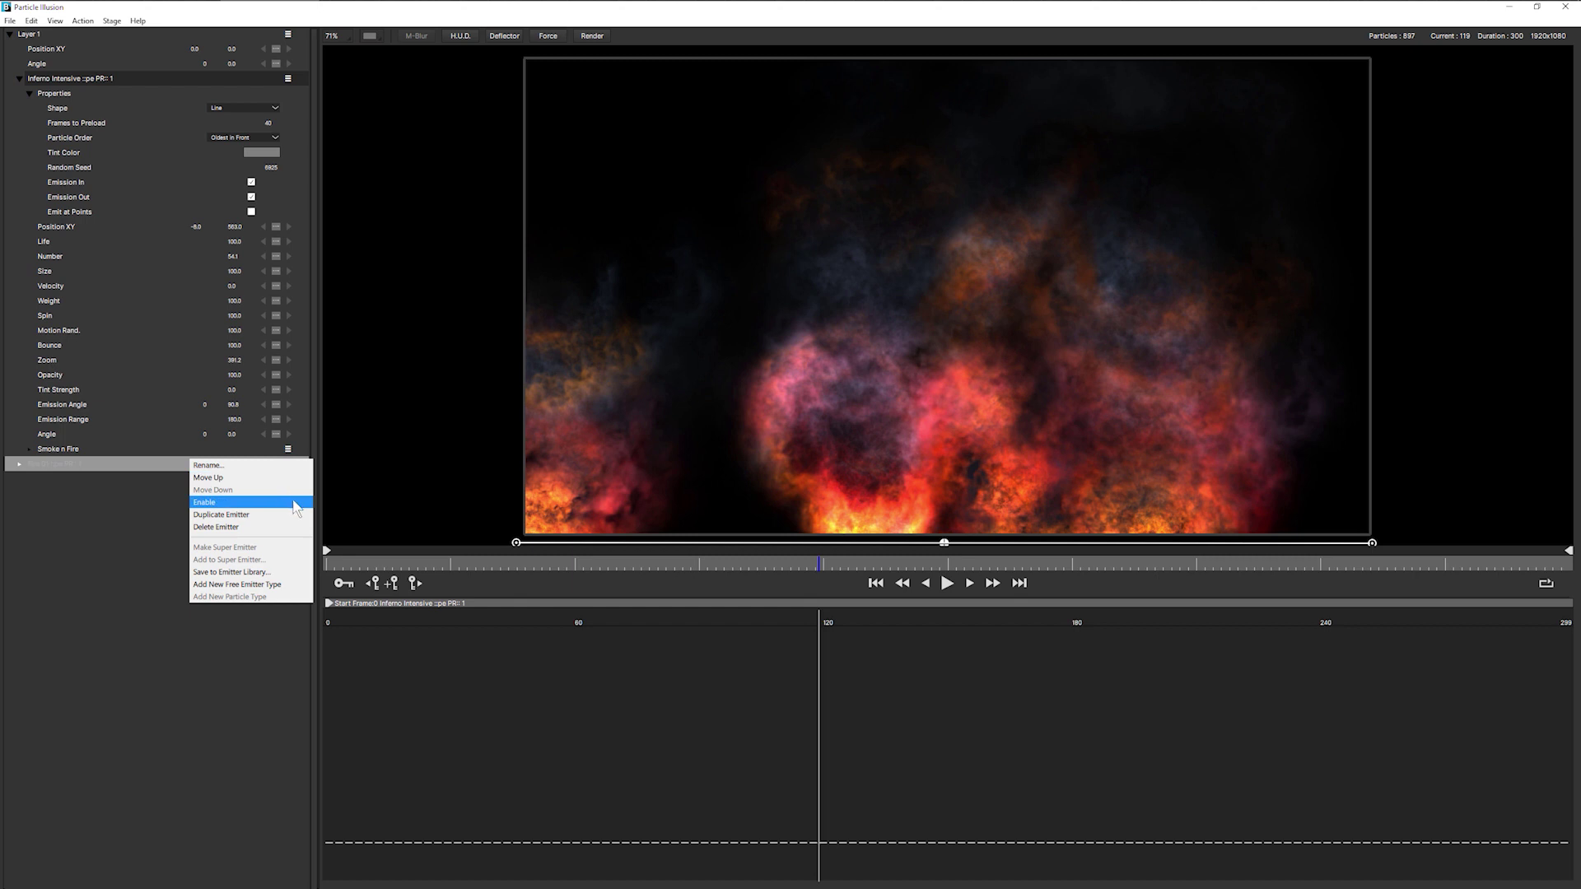
click(255, 502)
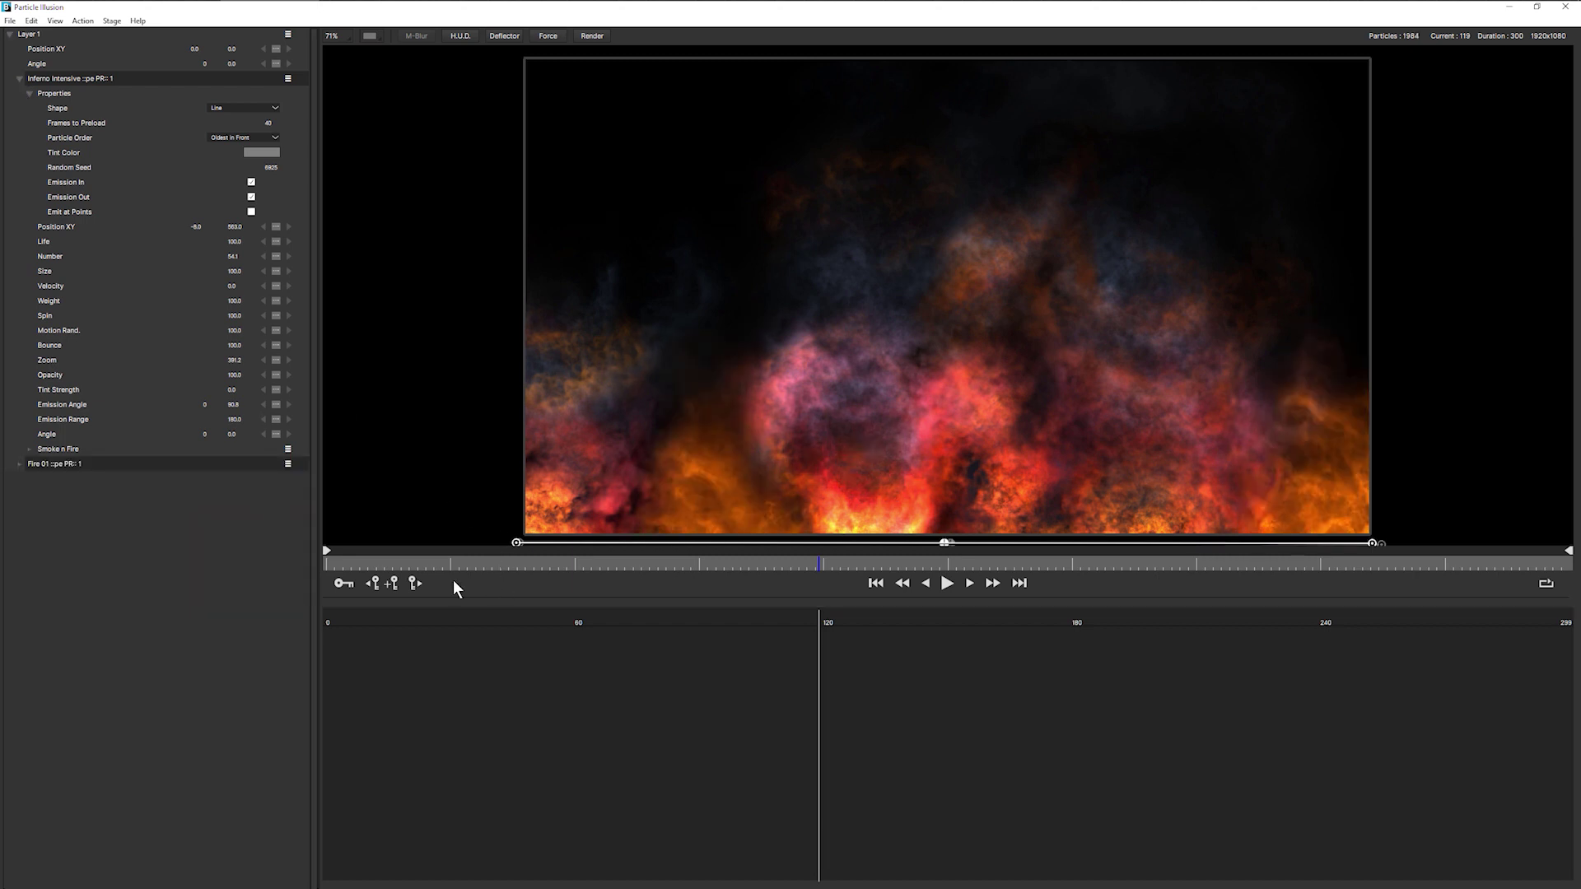
Replay both emitters, then lower Inferno Intensive's Opacity to 92.7
key(space)
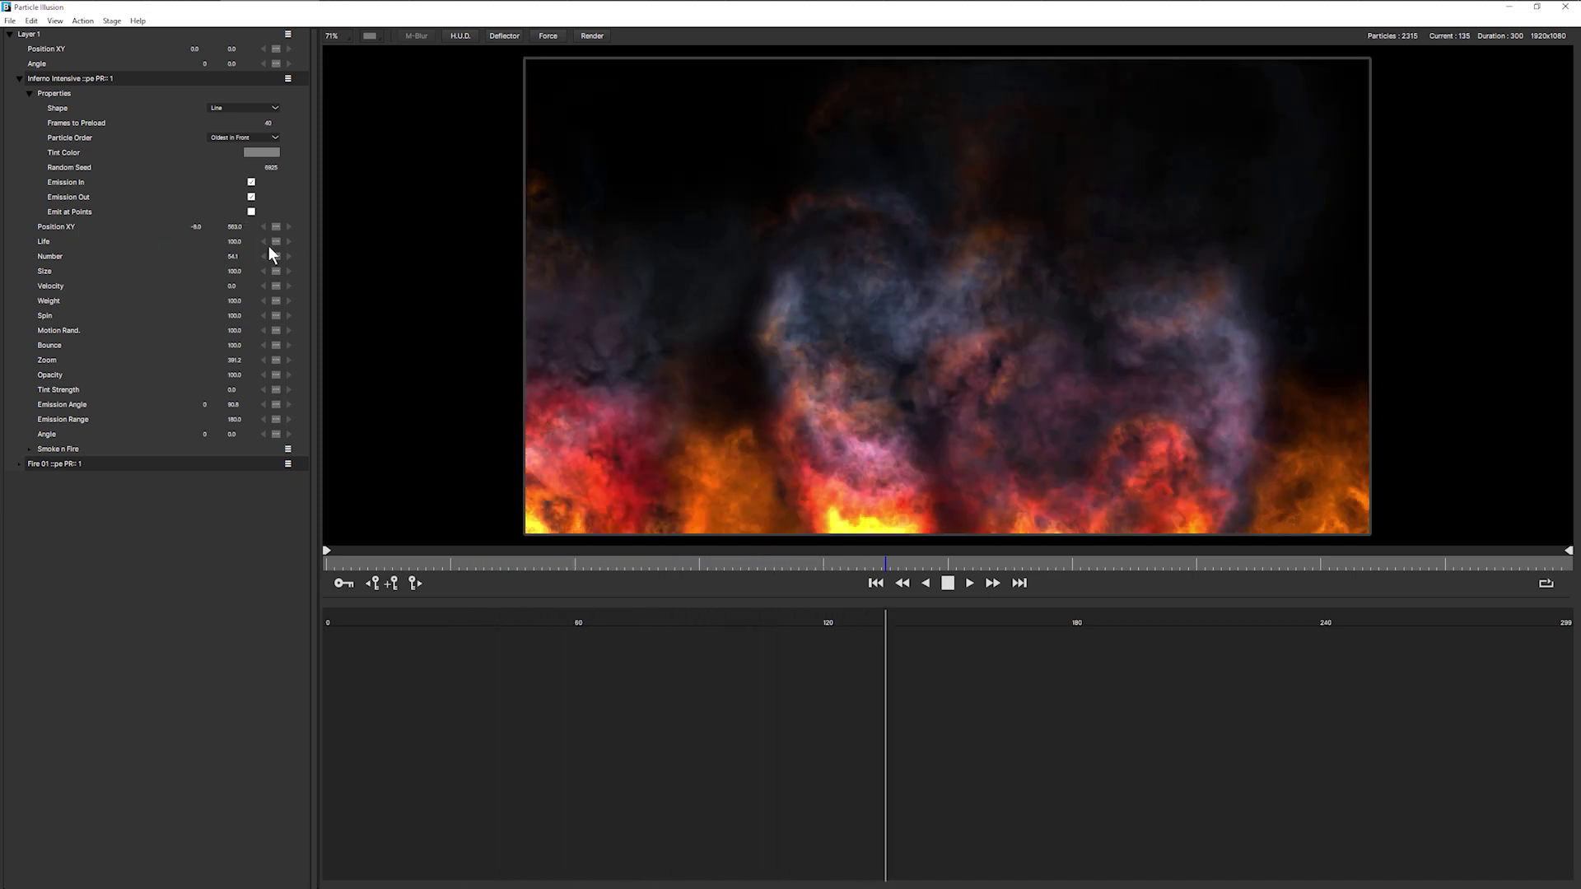
key(space)
drag(234, 376, 46, 385)
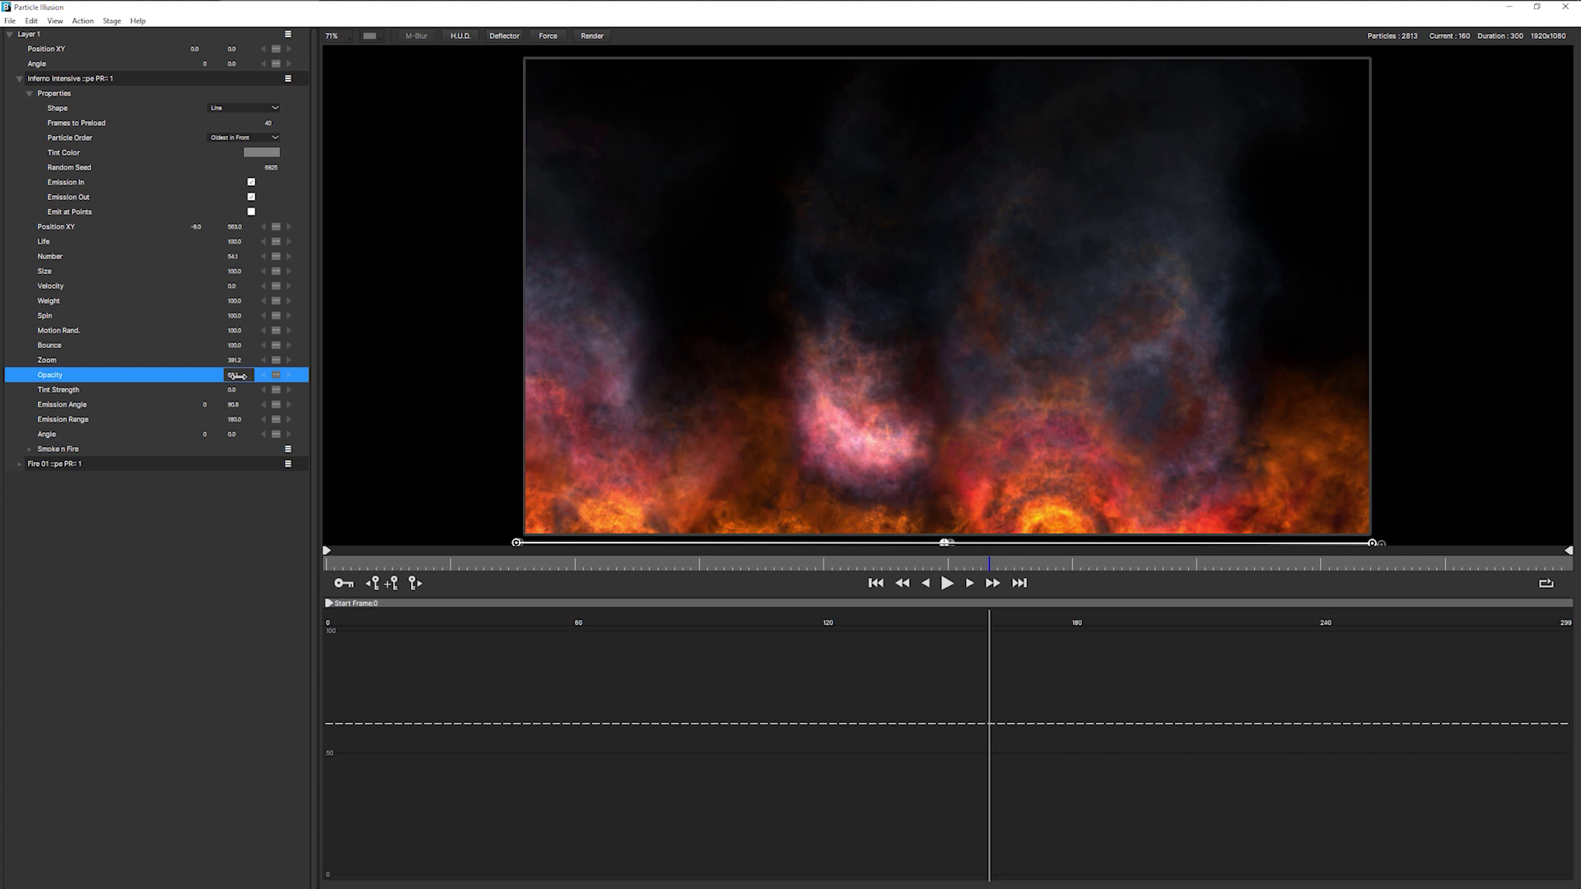
Lower Inferno Intensive's Opacity slightly more and preview the fainter smoke
drag(238, 376, 226, 379)
key(space)
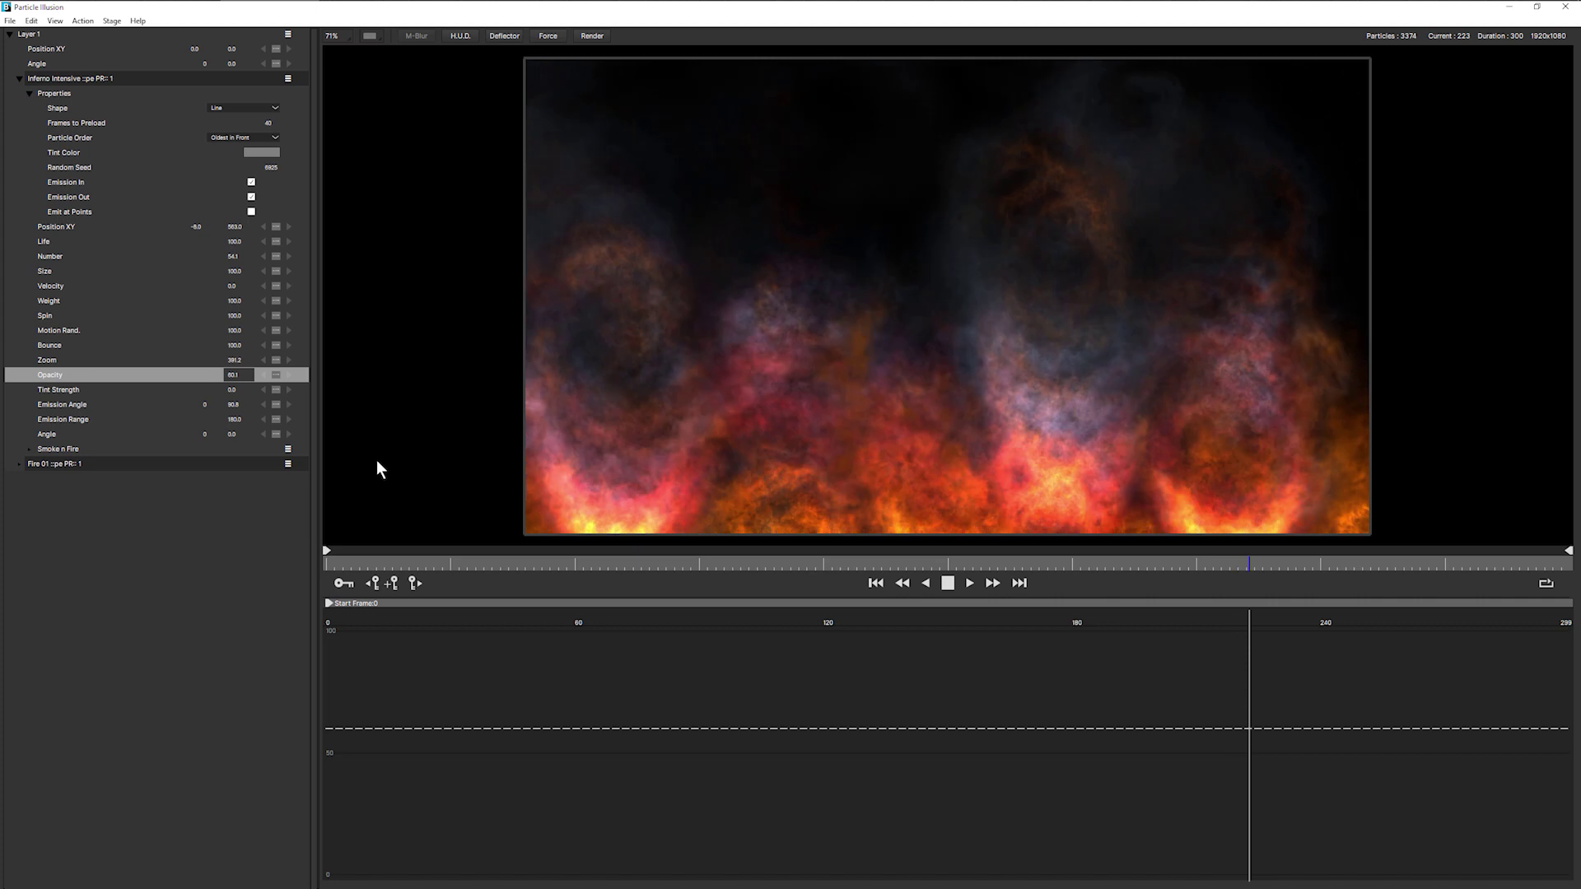
key(space)
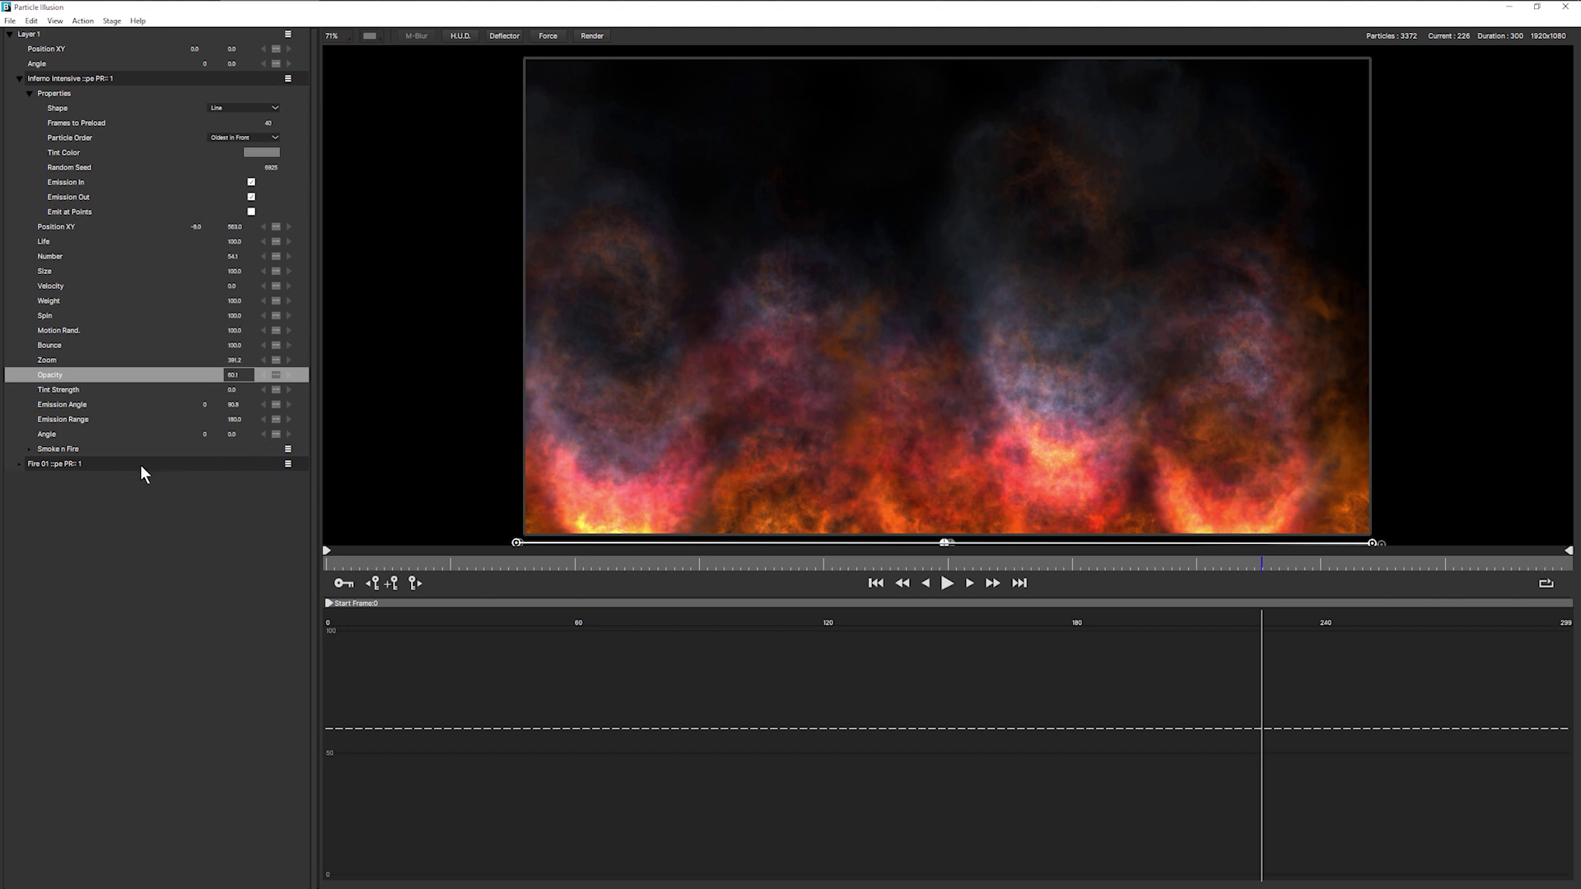
Collapse Inferno Intensive, move it below Fire 01, and replay from frame 0
click(28, 93)
click(19, 78)
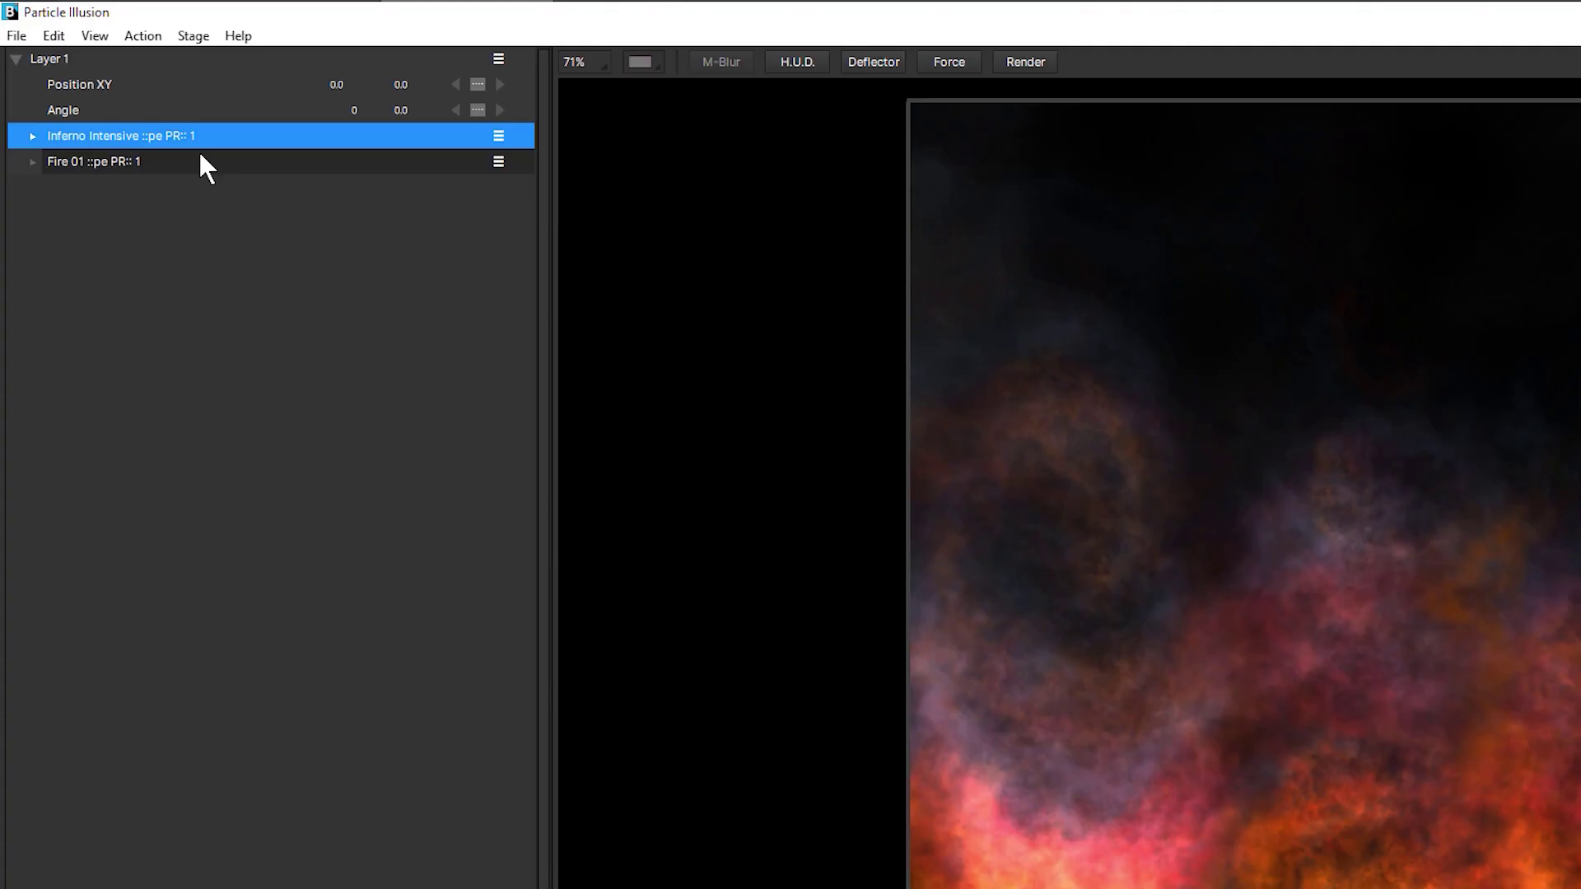
click(117, 91)
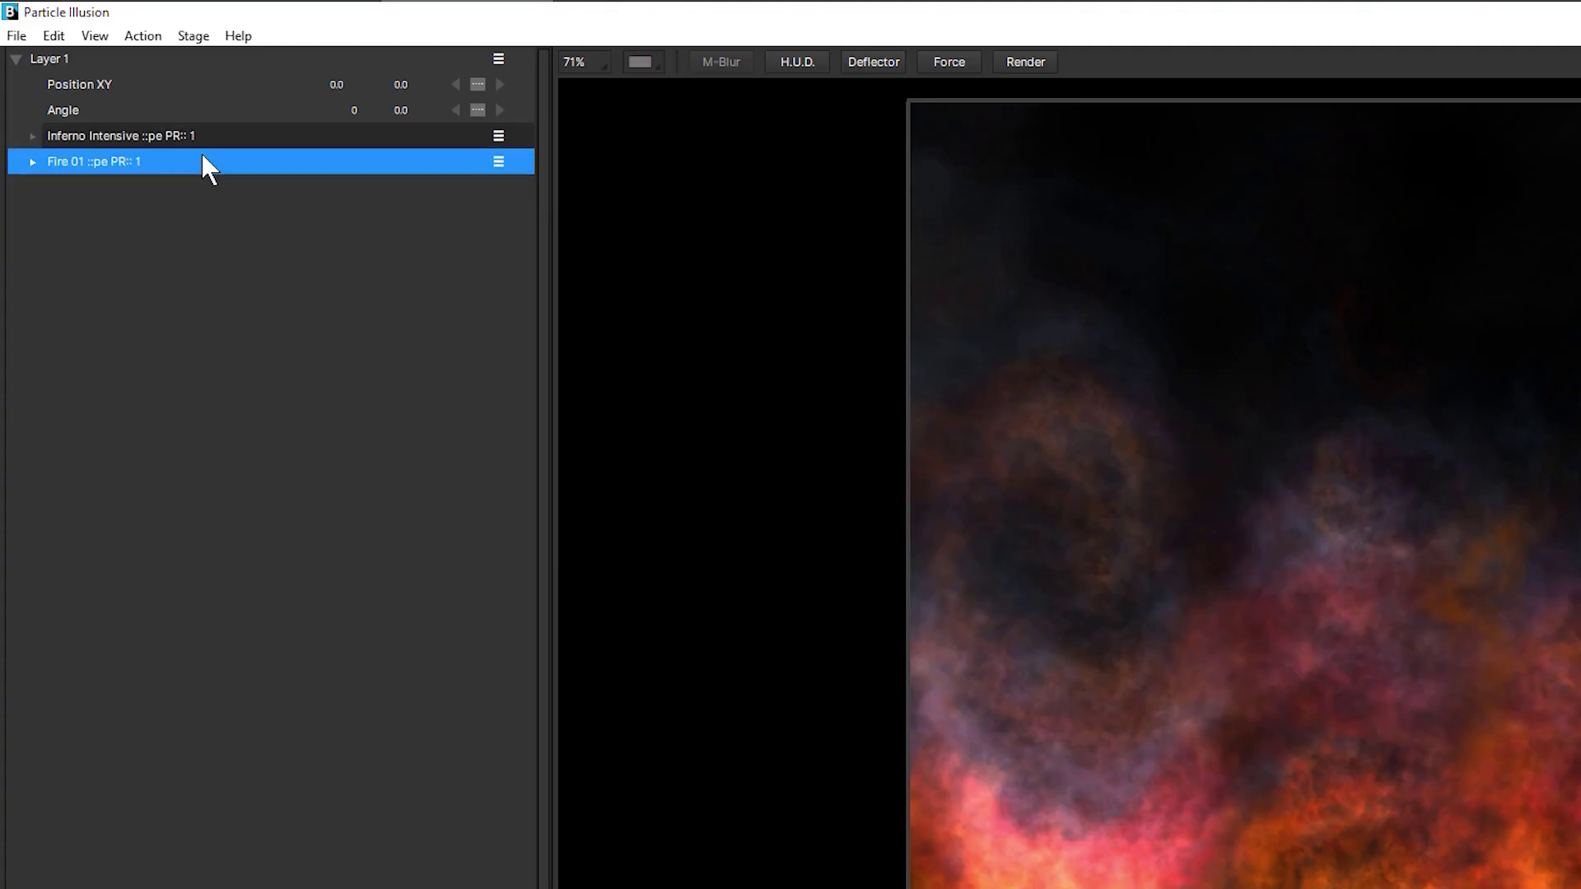
click(290, 79)
click(499, 136)
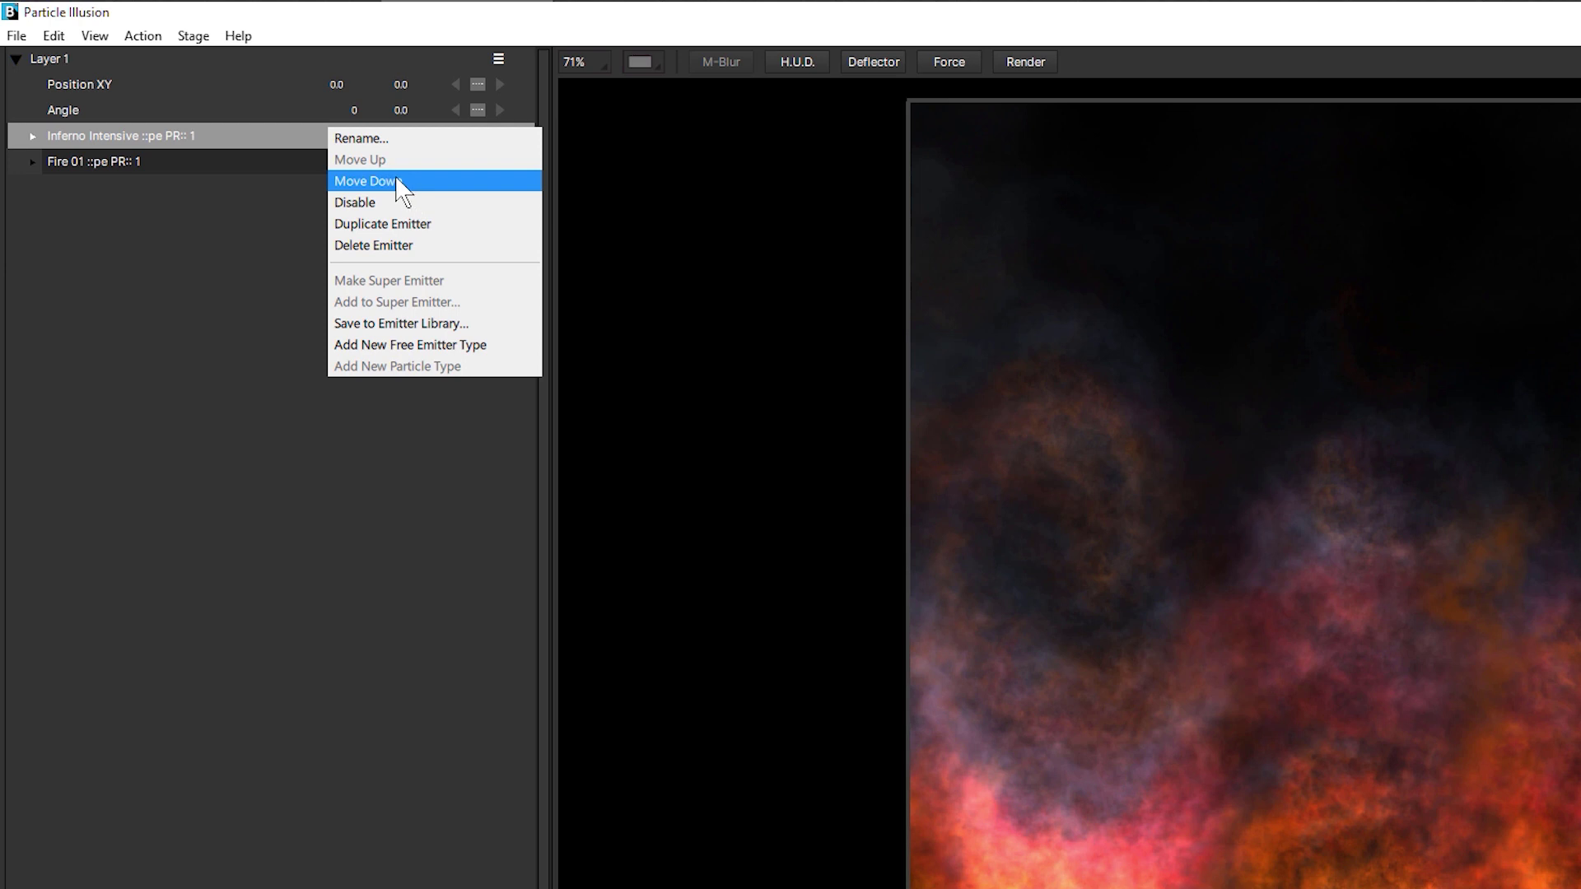
click(426, 184)
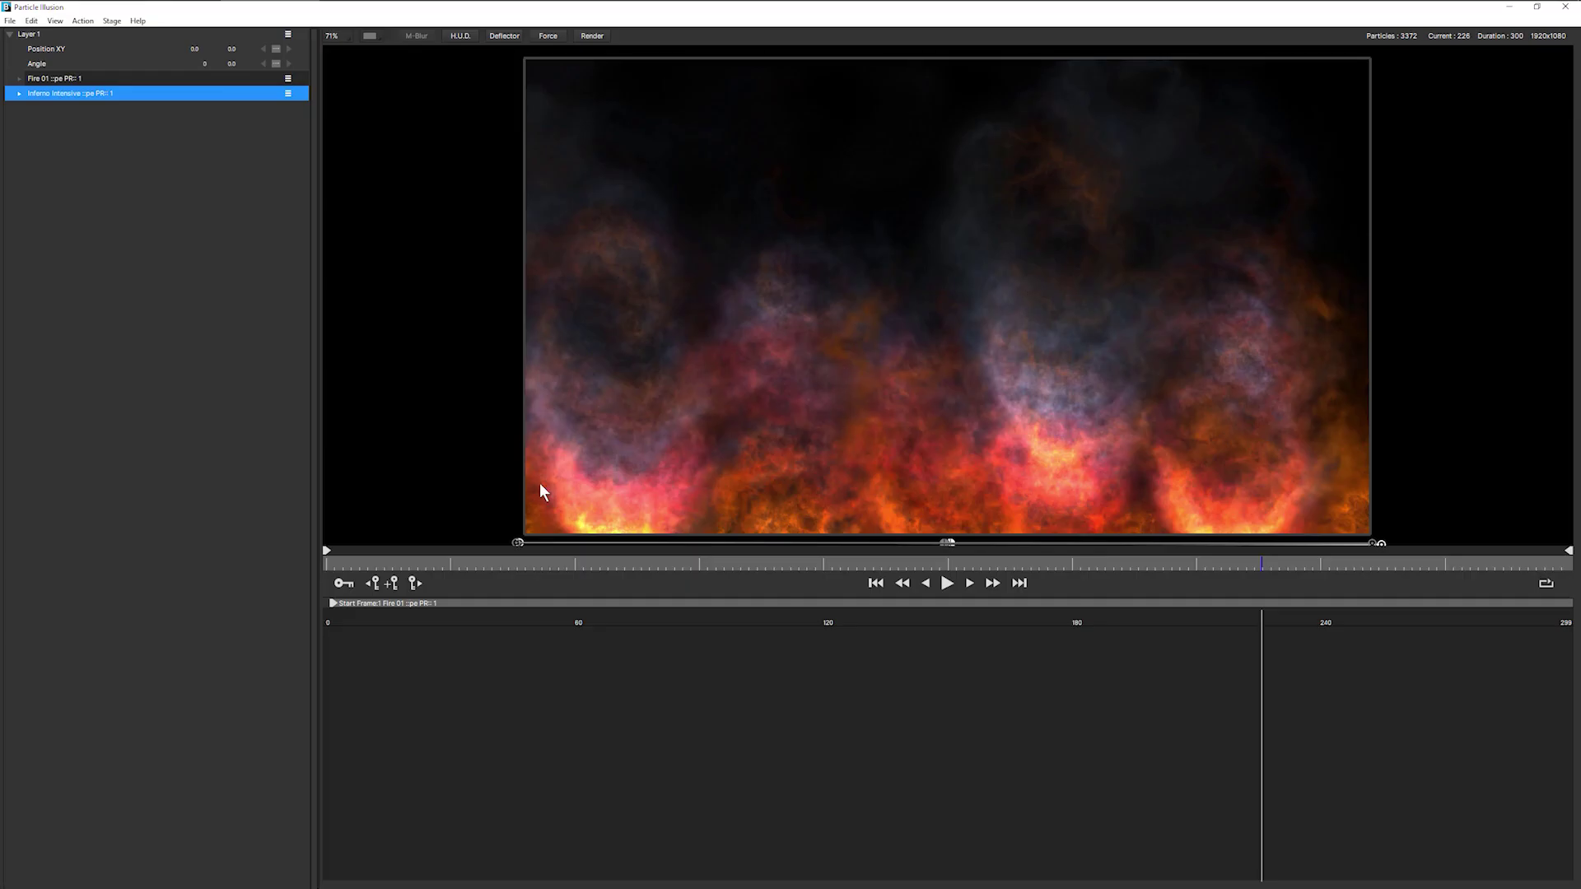
drag(339, 569, 316, 563)
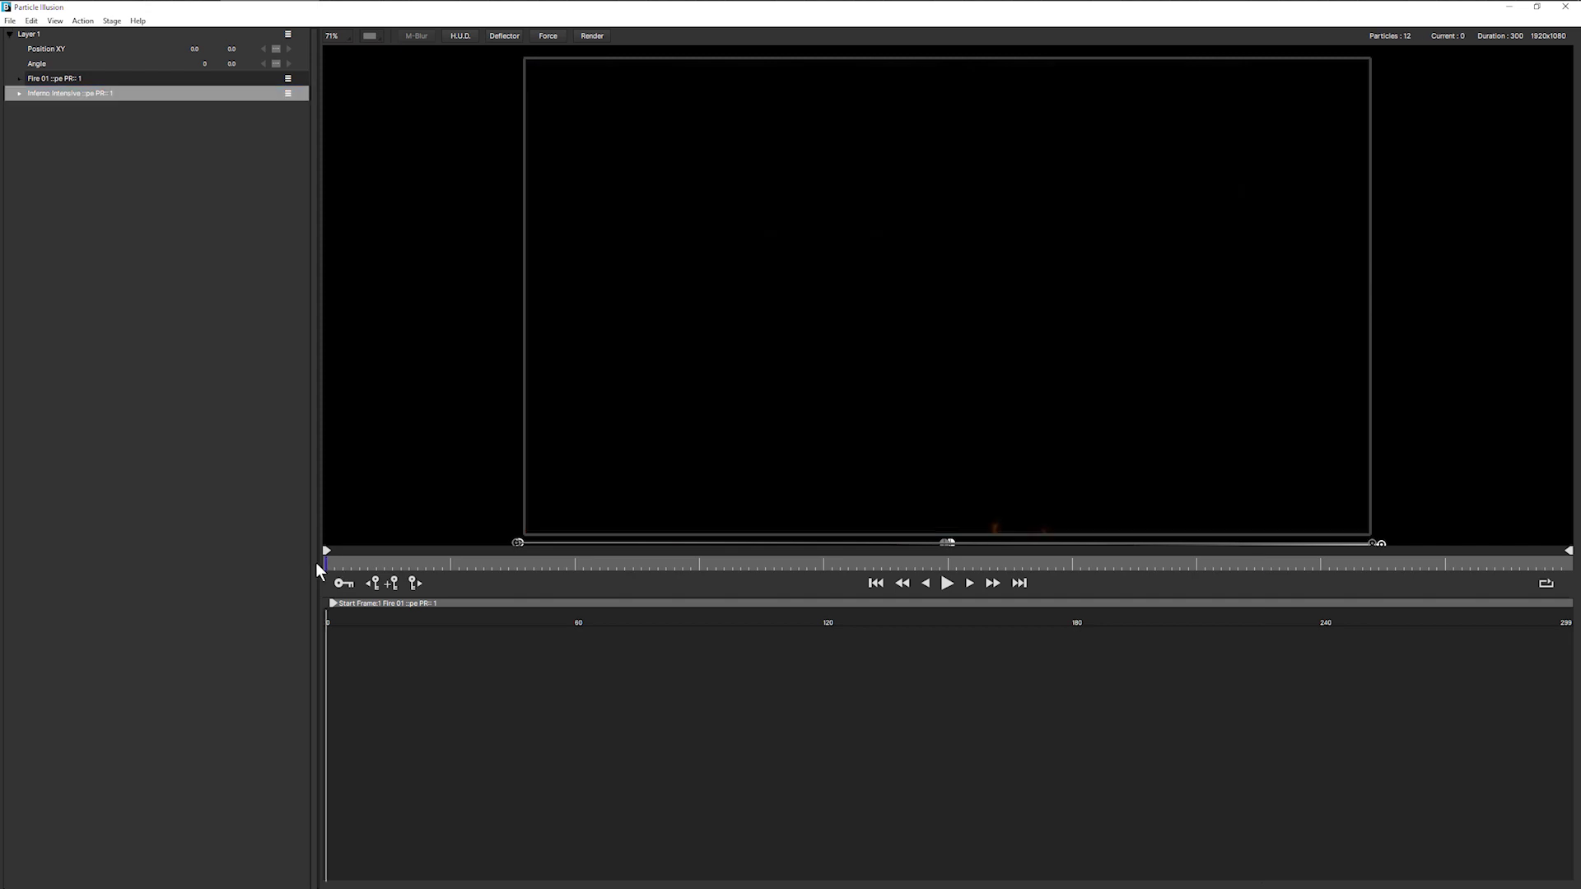
click(947, 583)
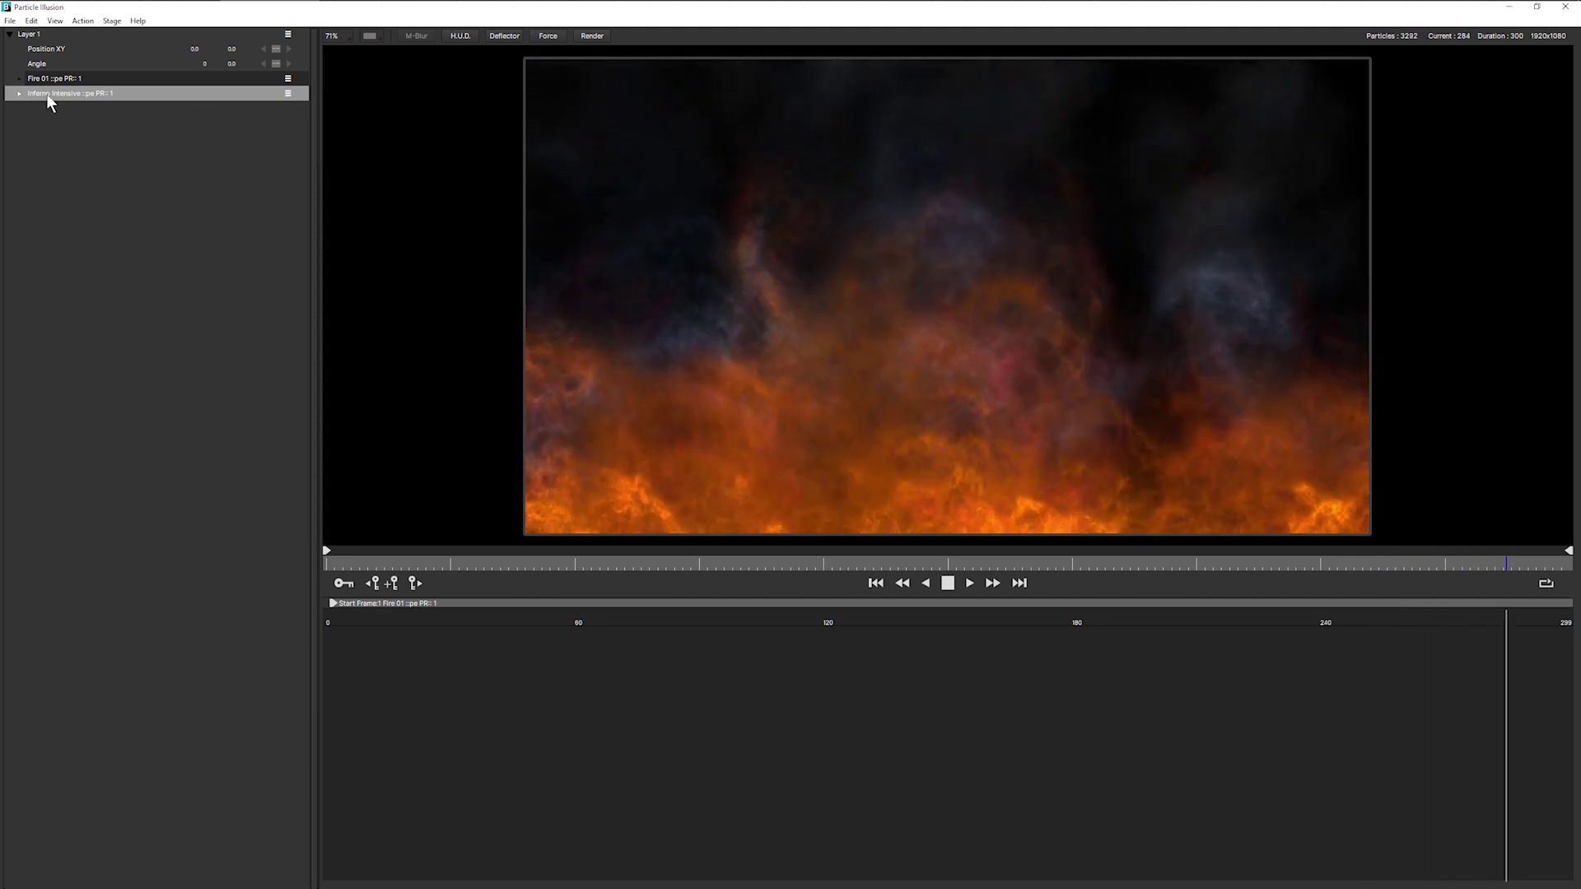
Reset Fire 01's Position X to 0
click(843, 566)
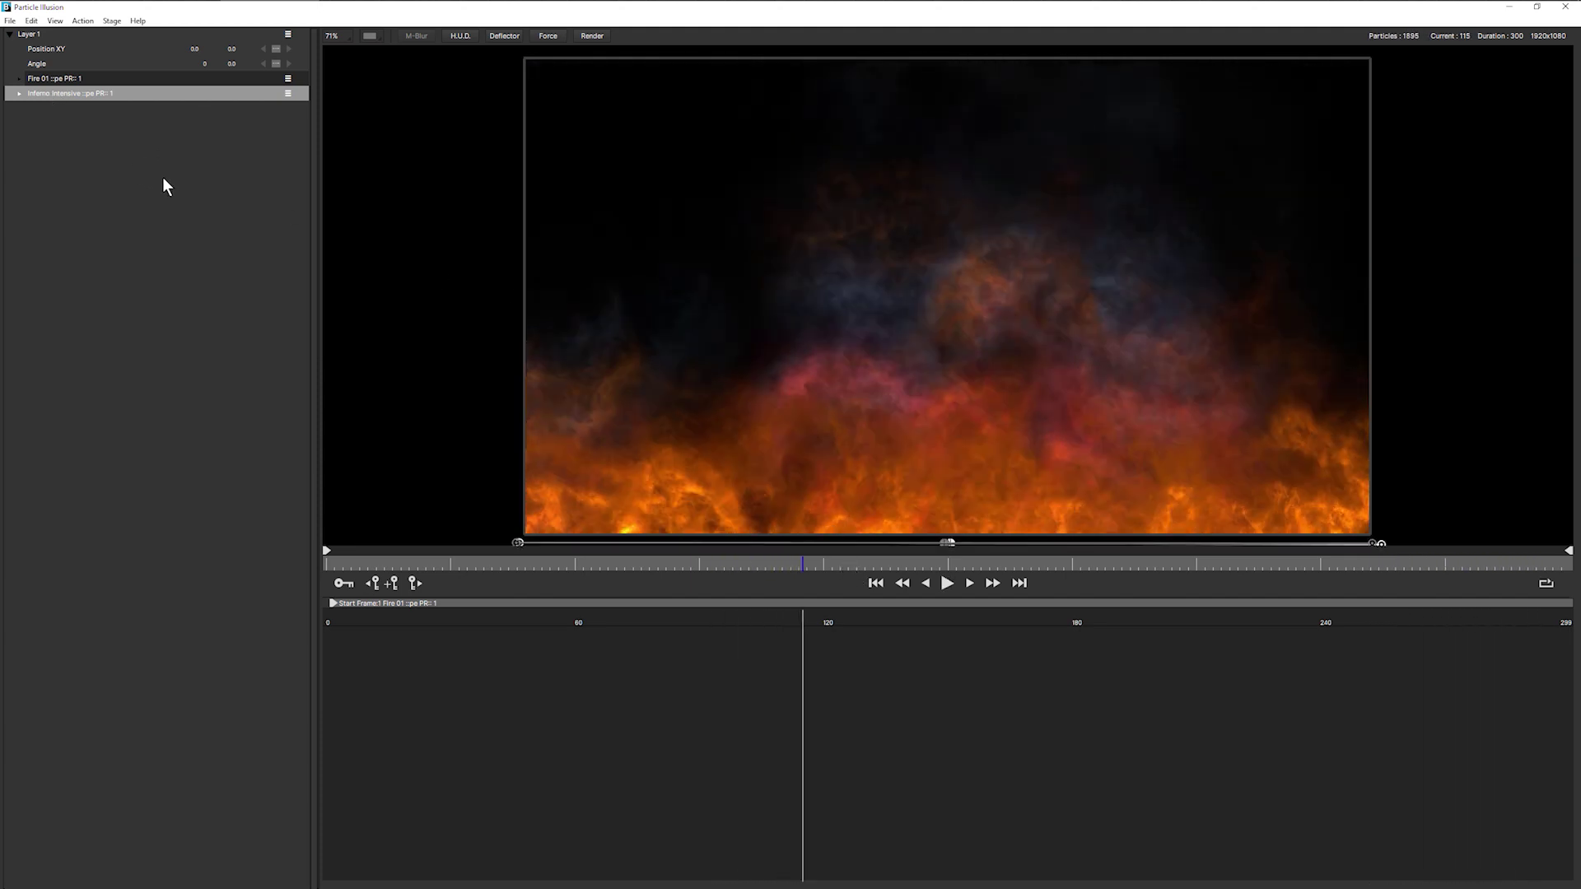
click(19, 78)
click(61, 109)
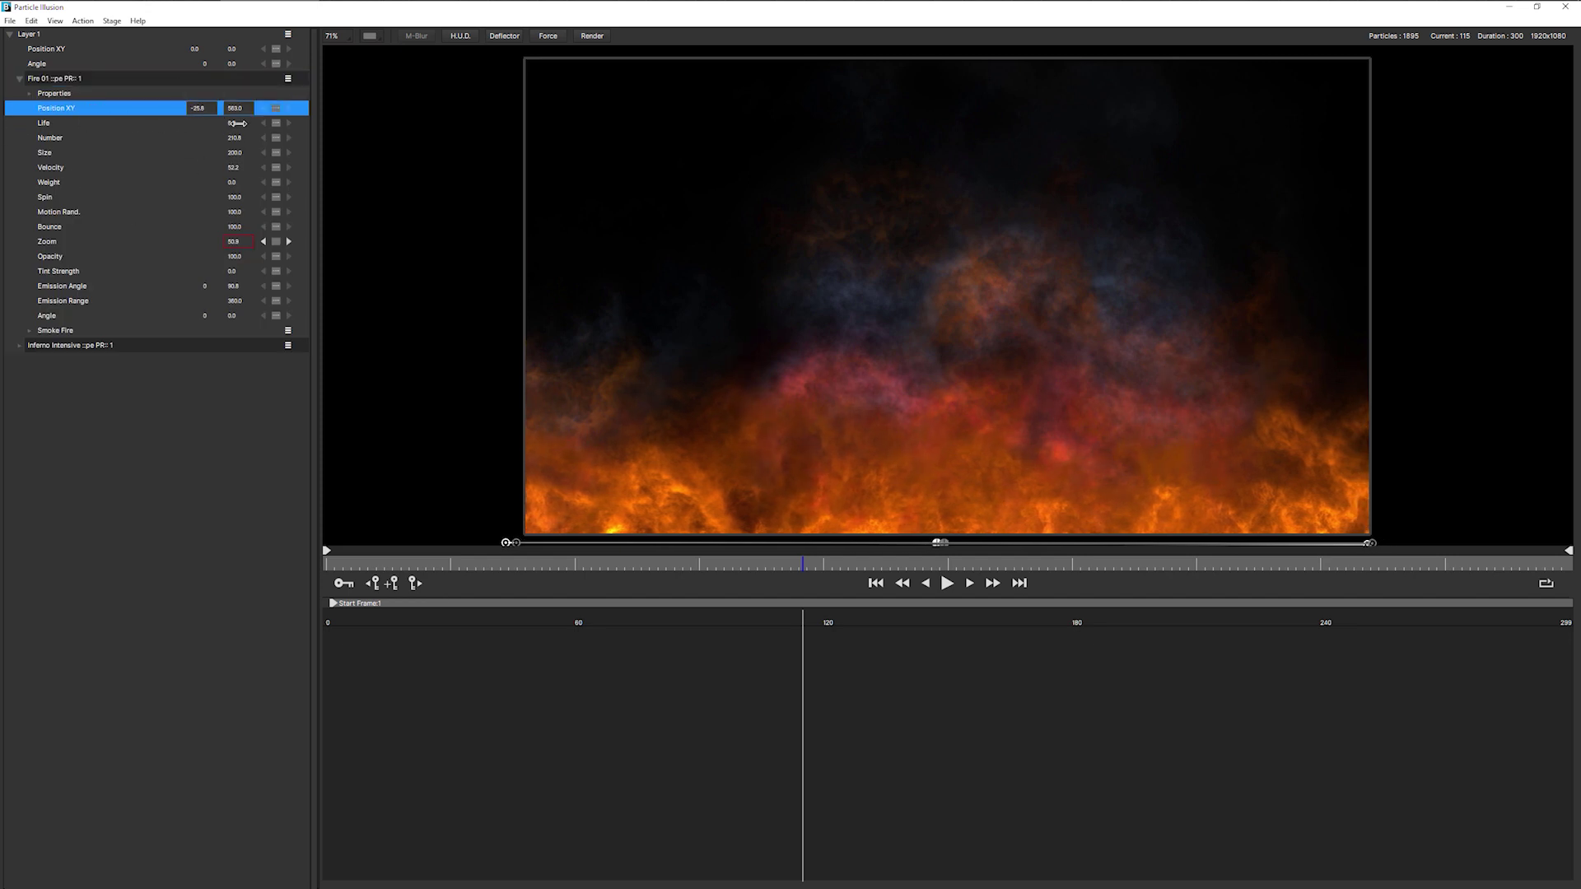
key(ctrl+z)
click(19, 78)
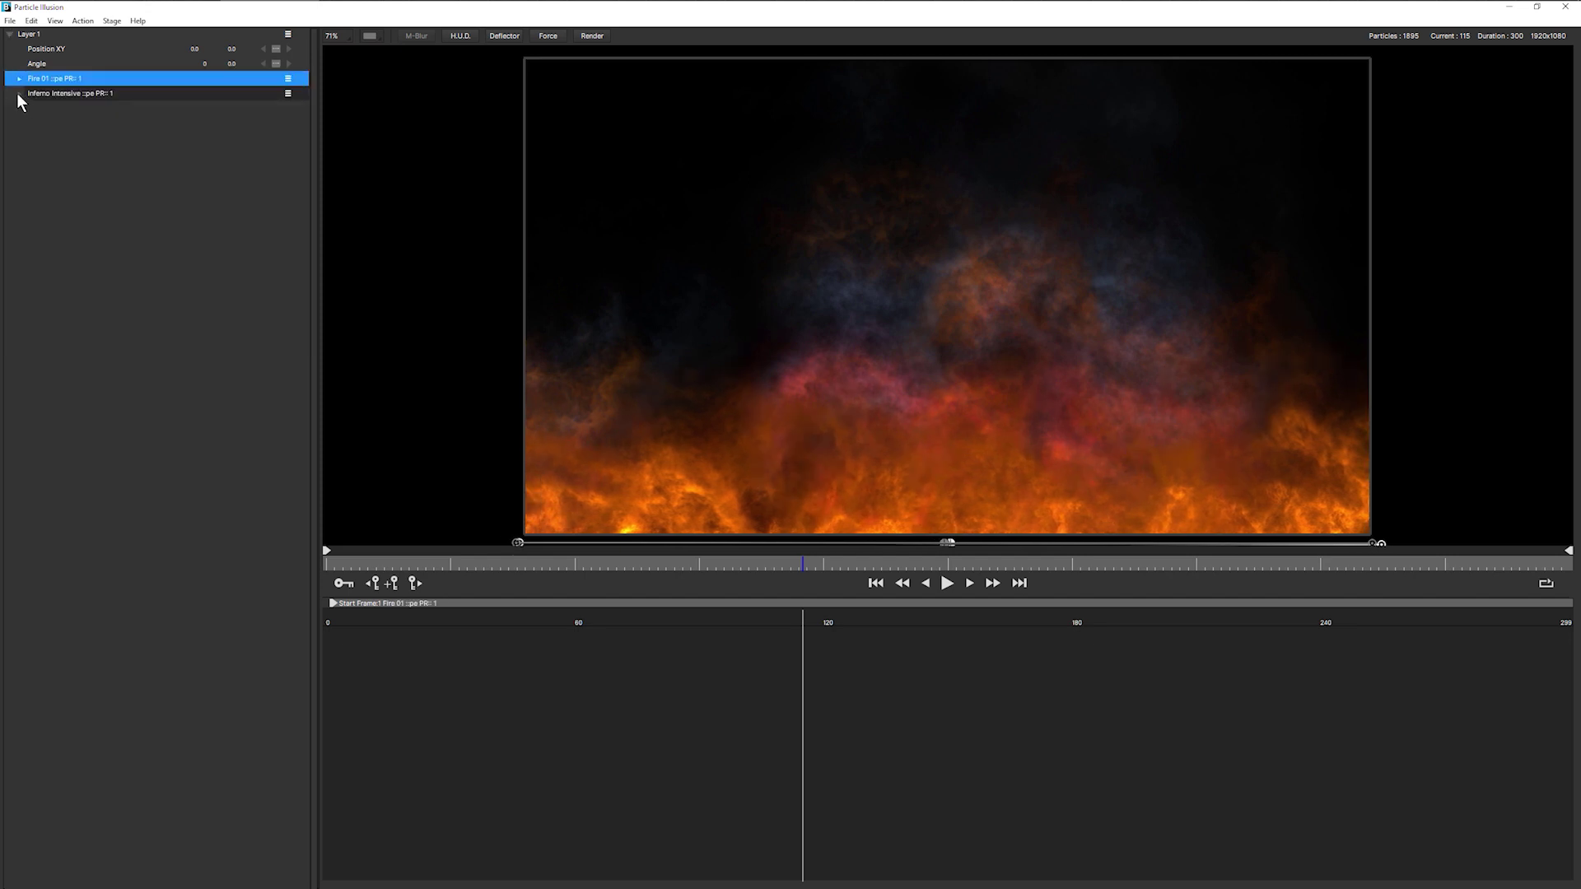
Shift Inferno Intensive toward the centre and lower its emitter line, then replay
click(17, 92)
click(160, 126)
mouse_move(160, 126)
mouse_down()
mouse_move(205, 128)
mouse_move(183, 135)
mouse_up()
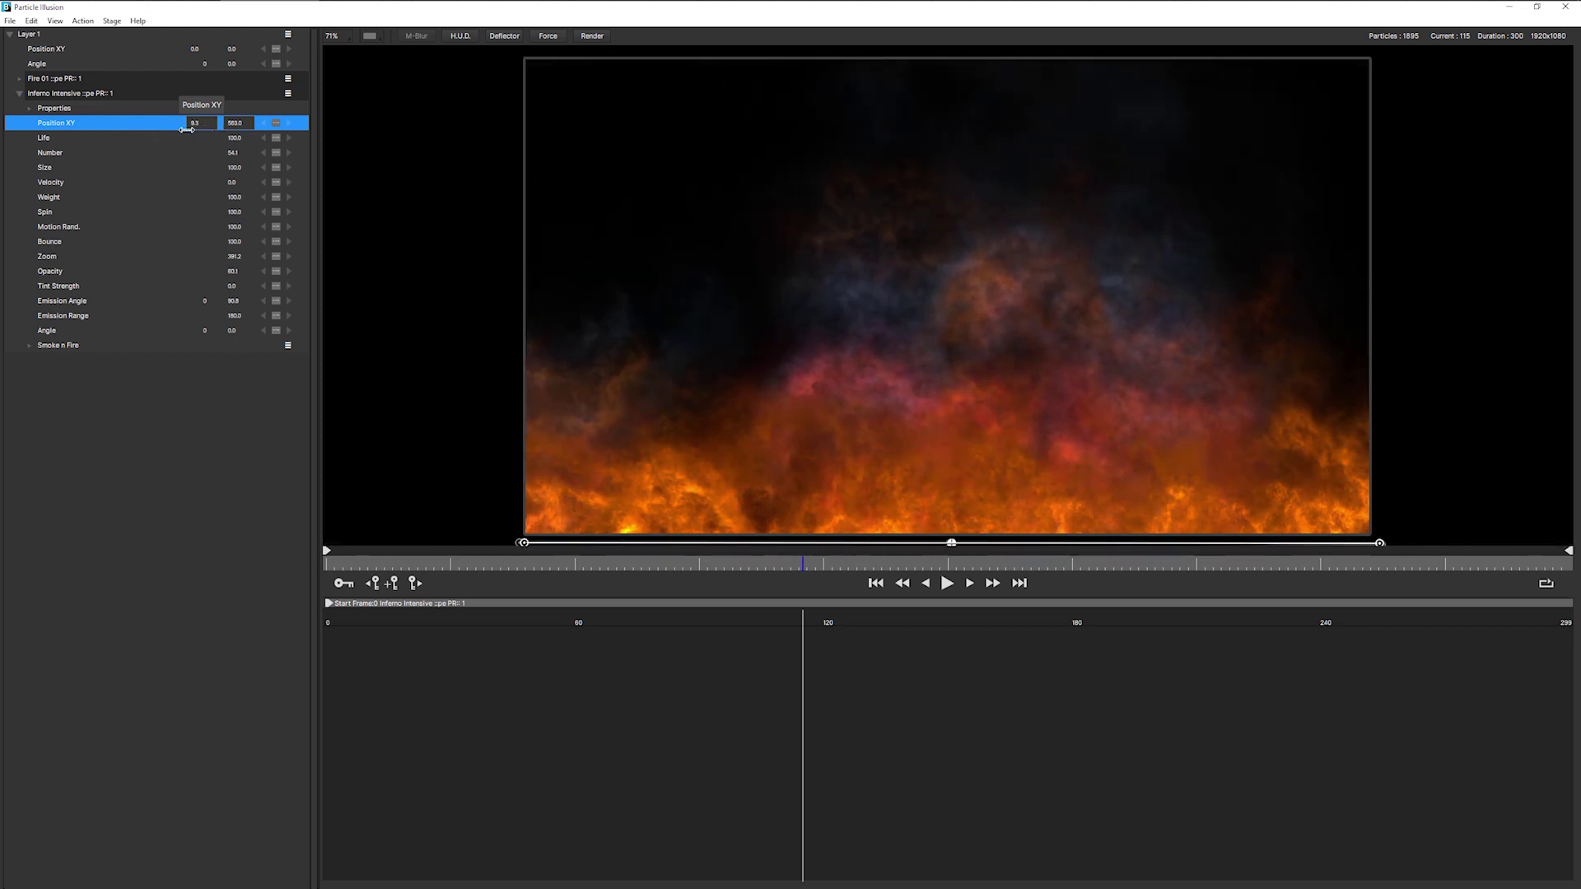
drag(926, 148, 900, 199)
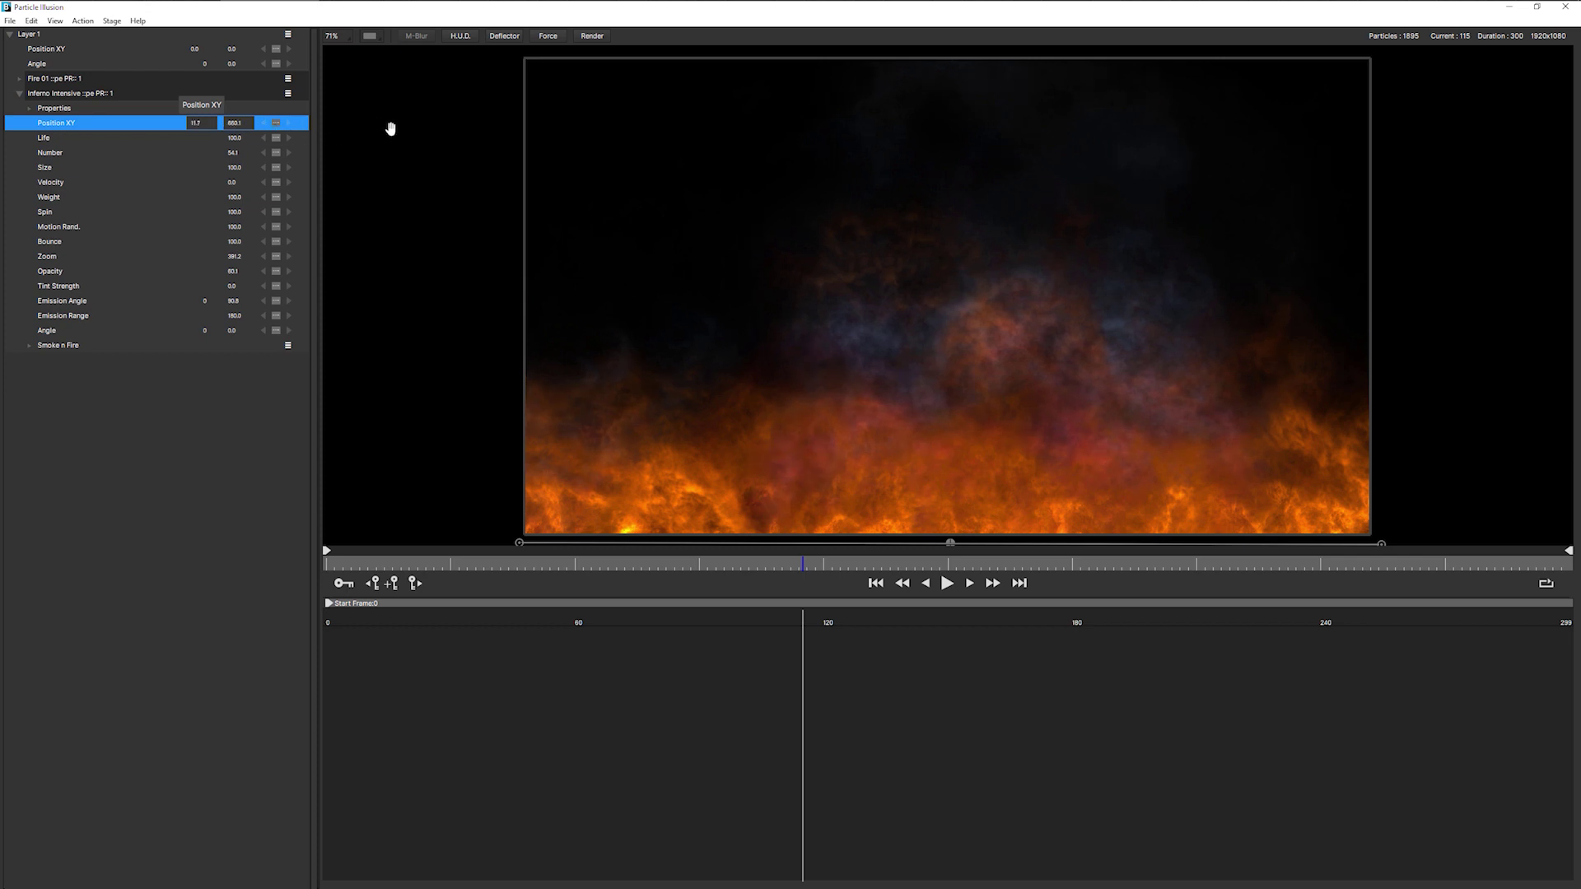
key(space)
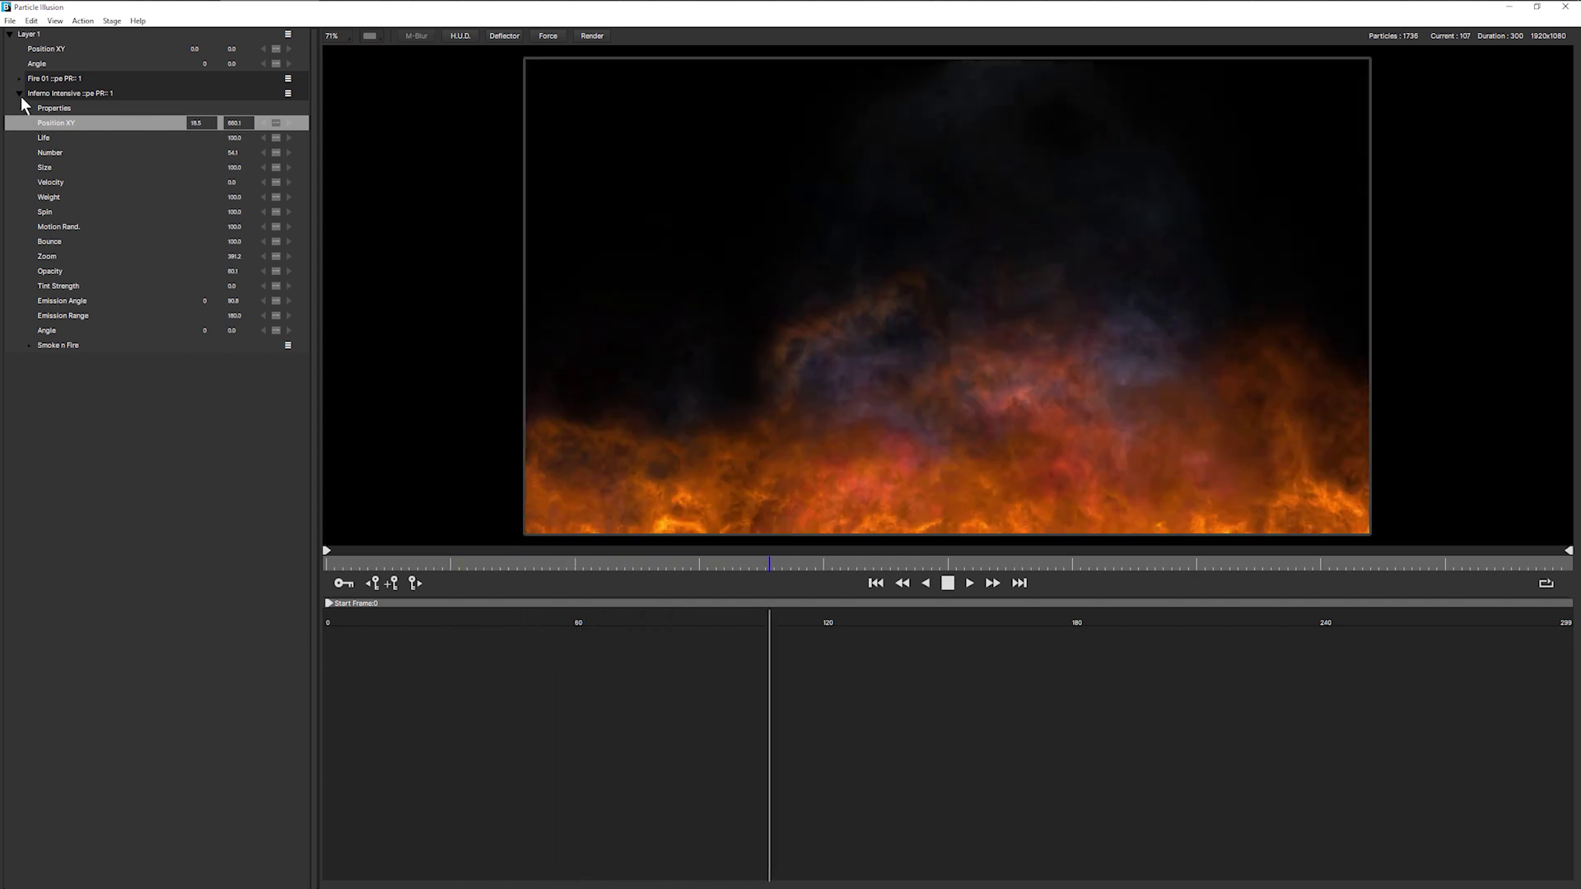
click(31, 344)
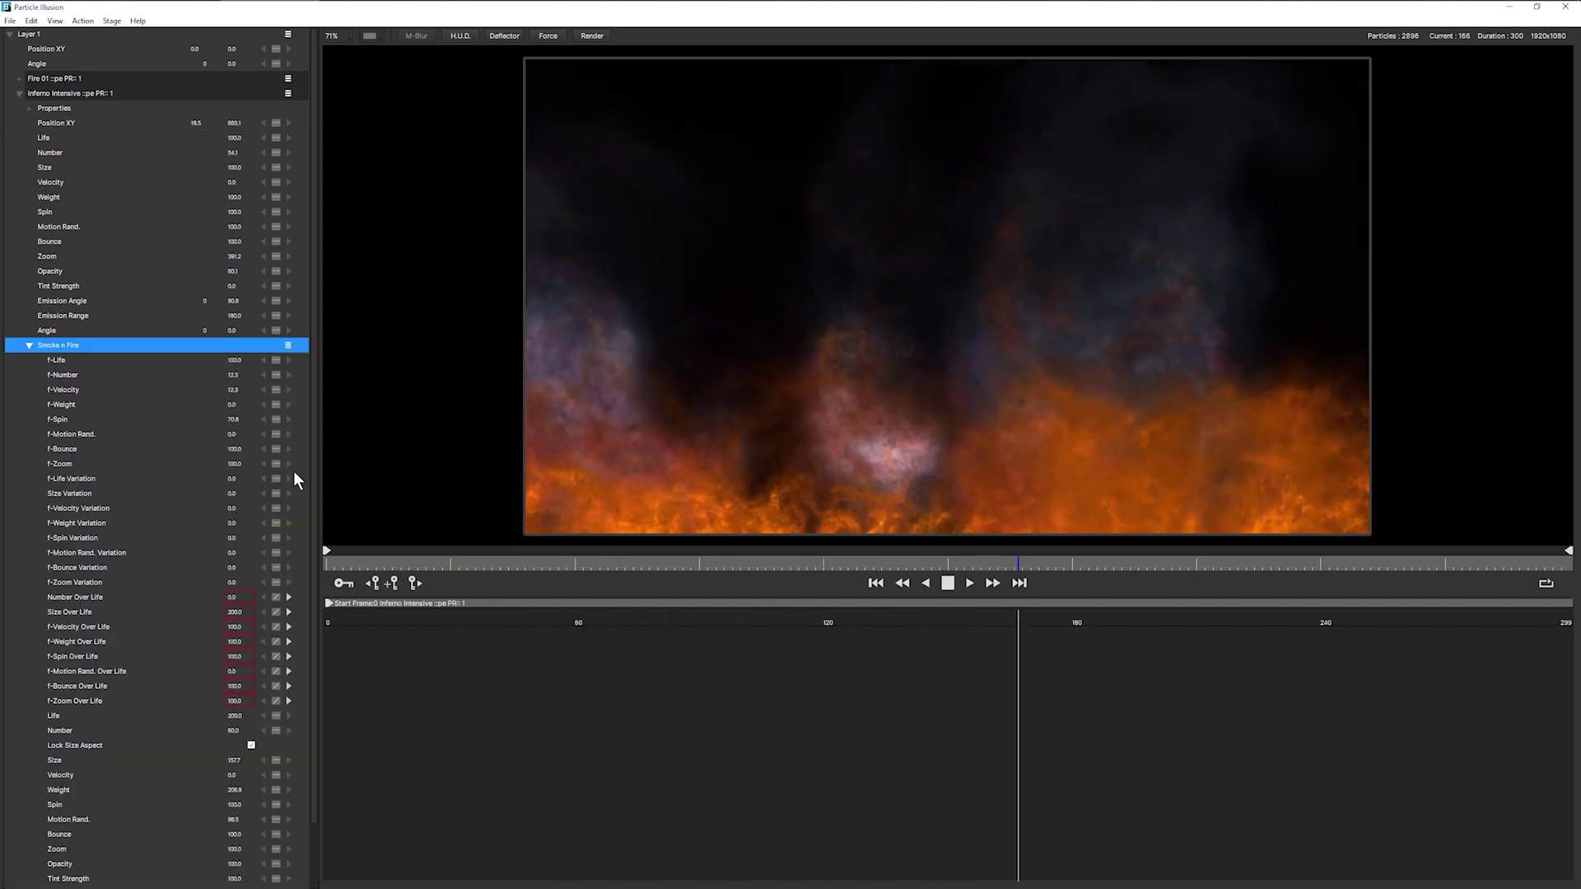
scroll(314, 482, down, 1)
scroll(71, 861, down, 1)
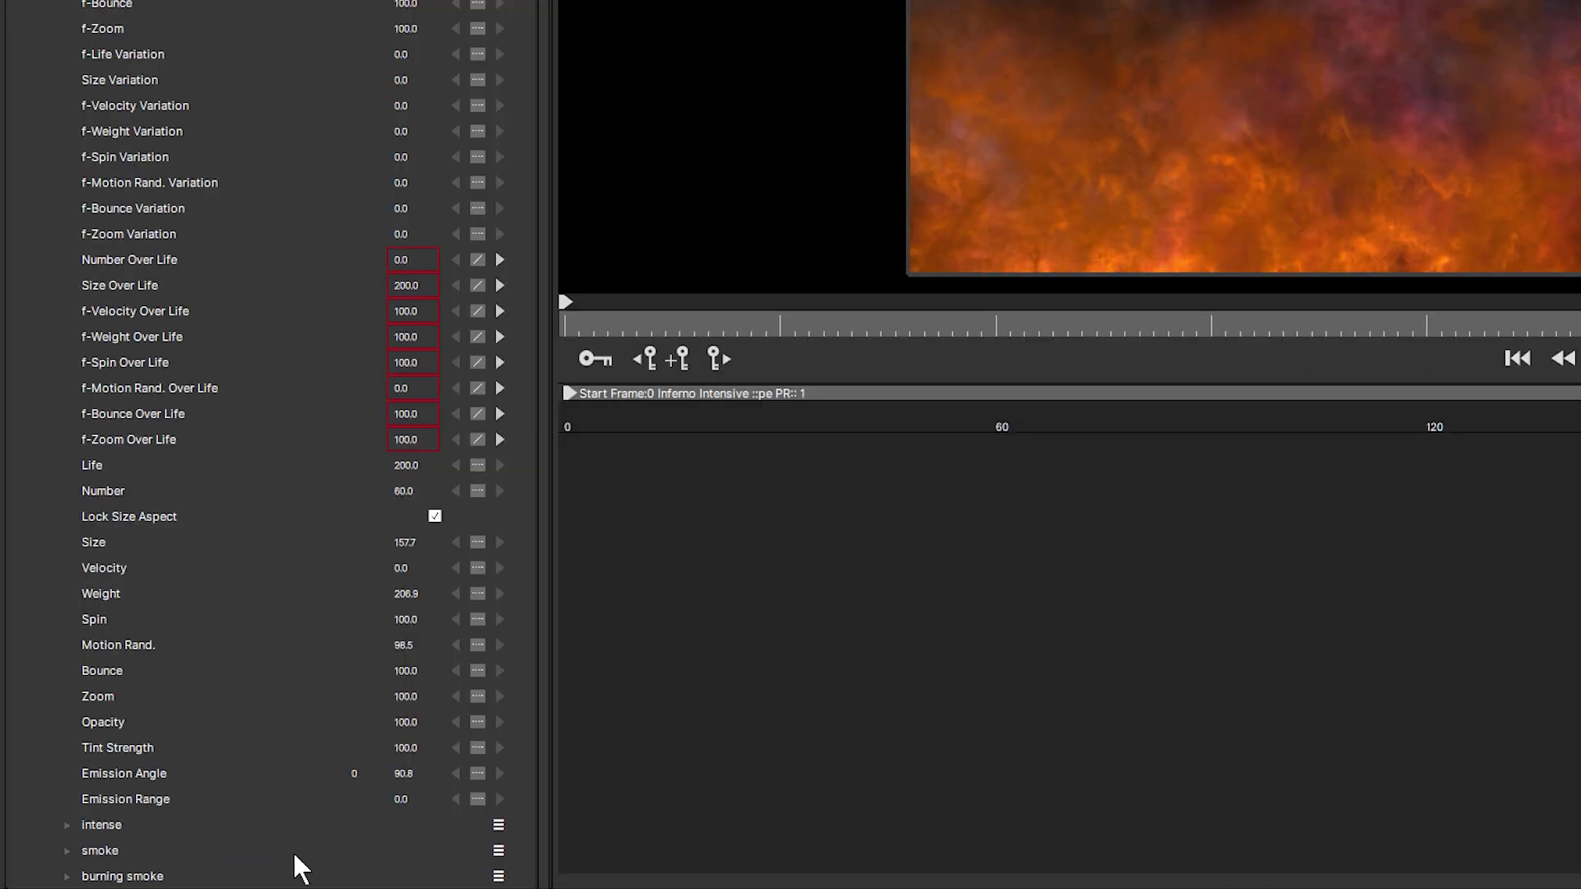
click(498, 826)
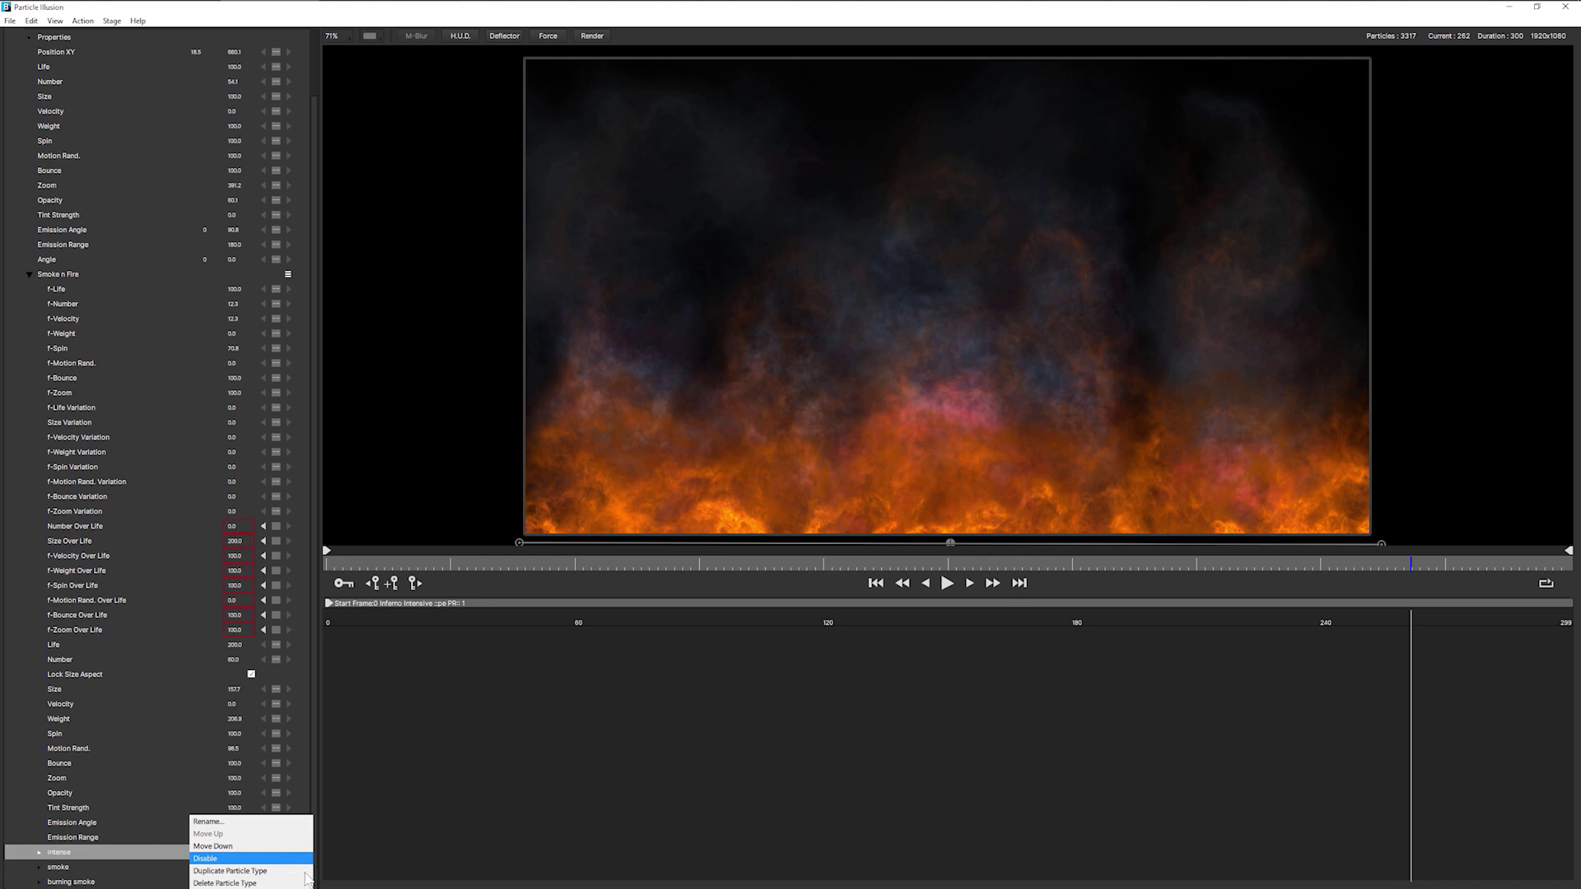
click(298, 859)
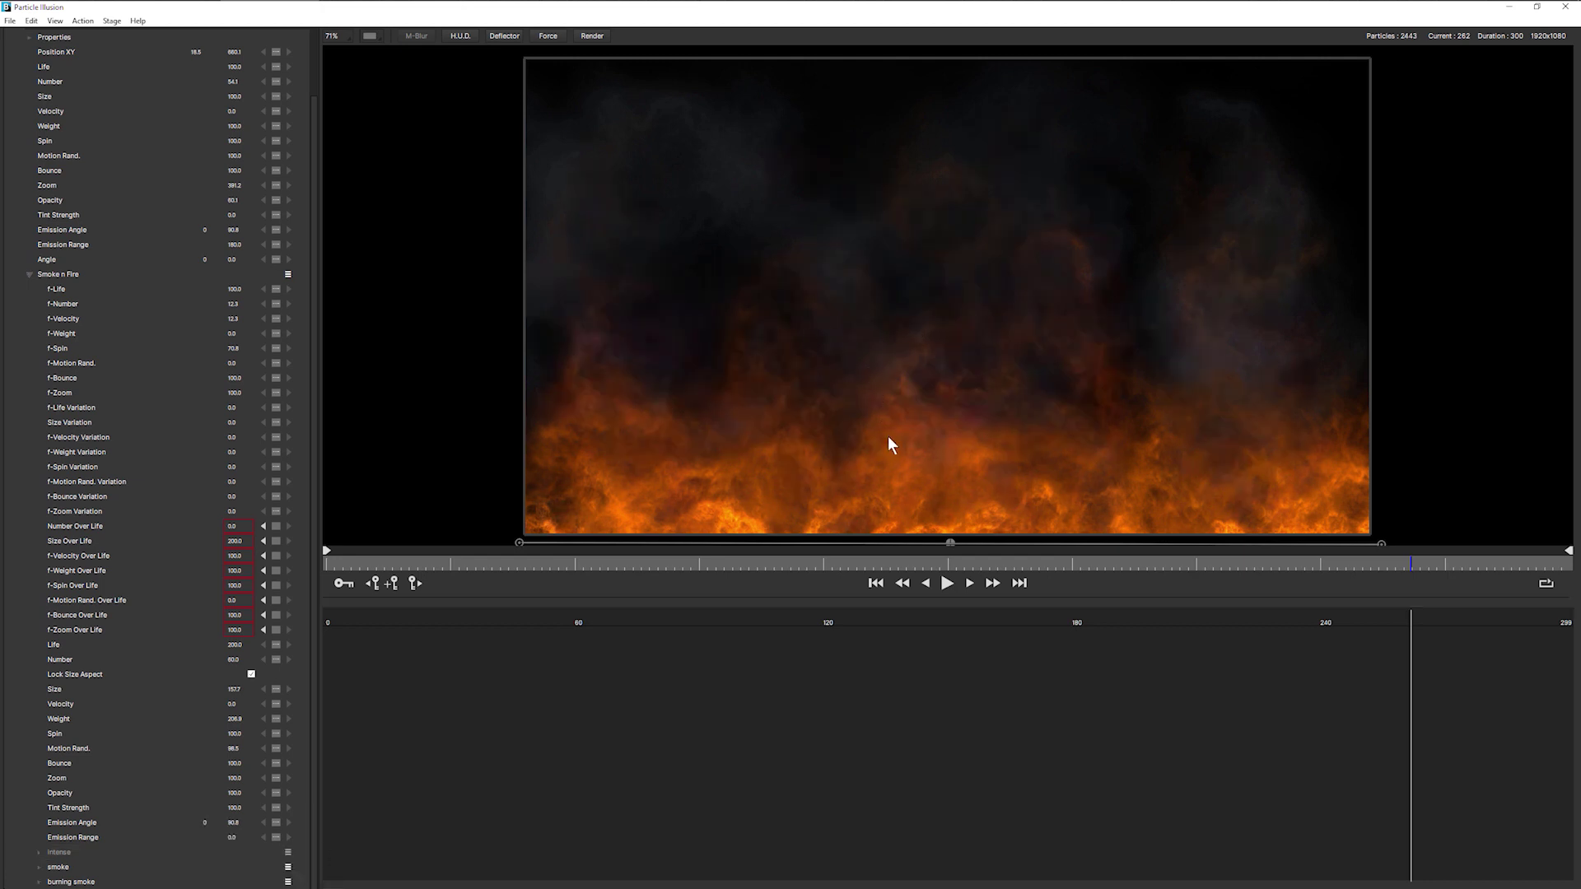
key(space)
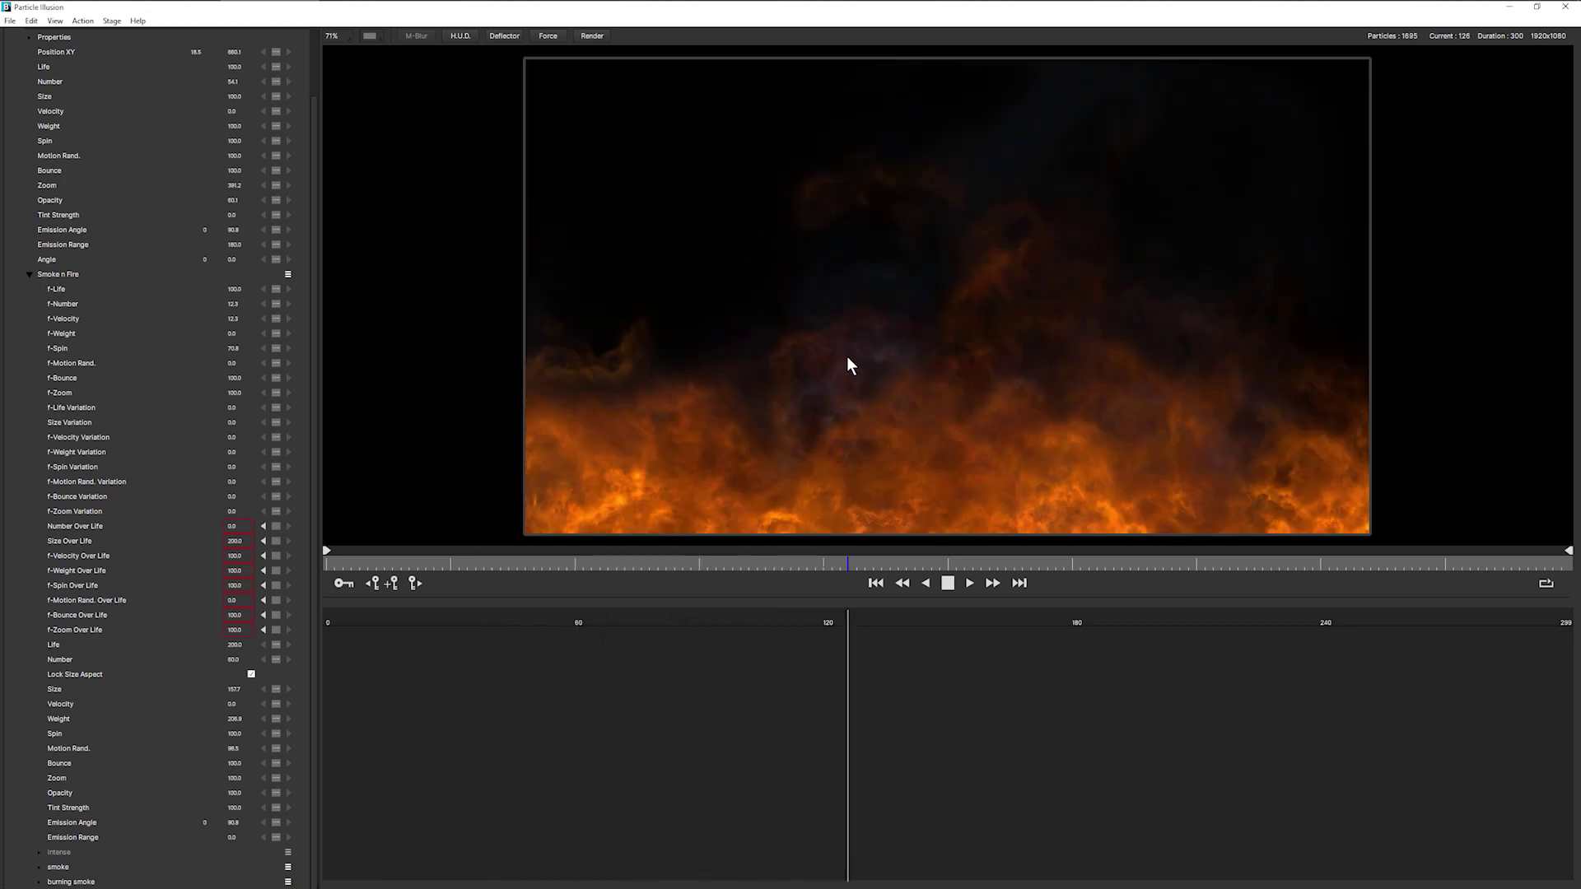
key(space)
click(287, 854)
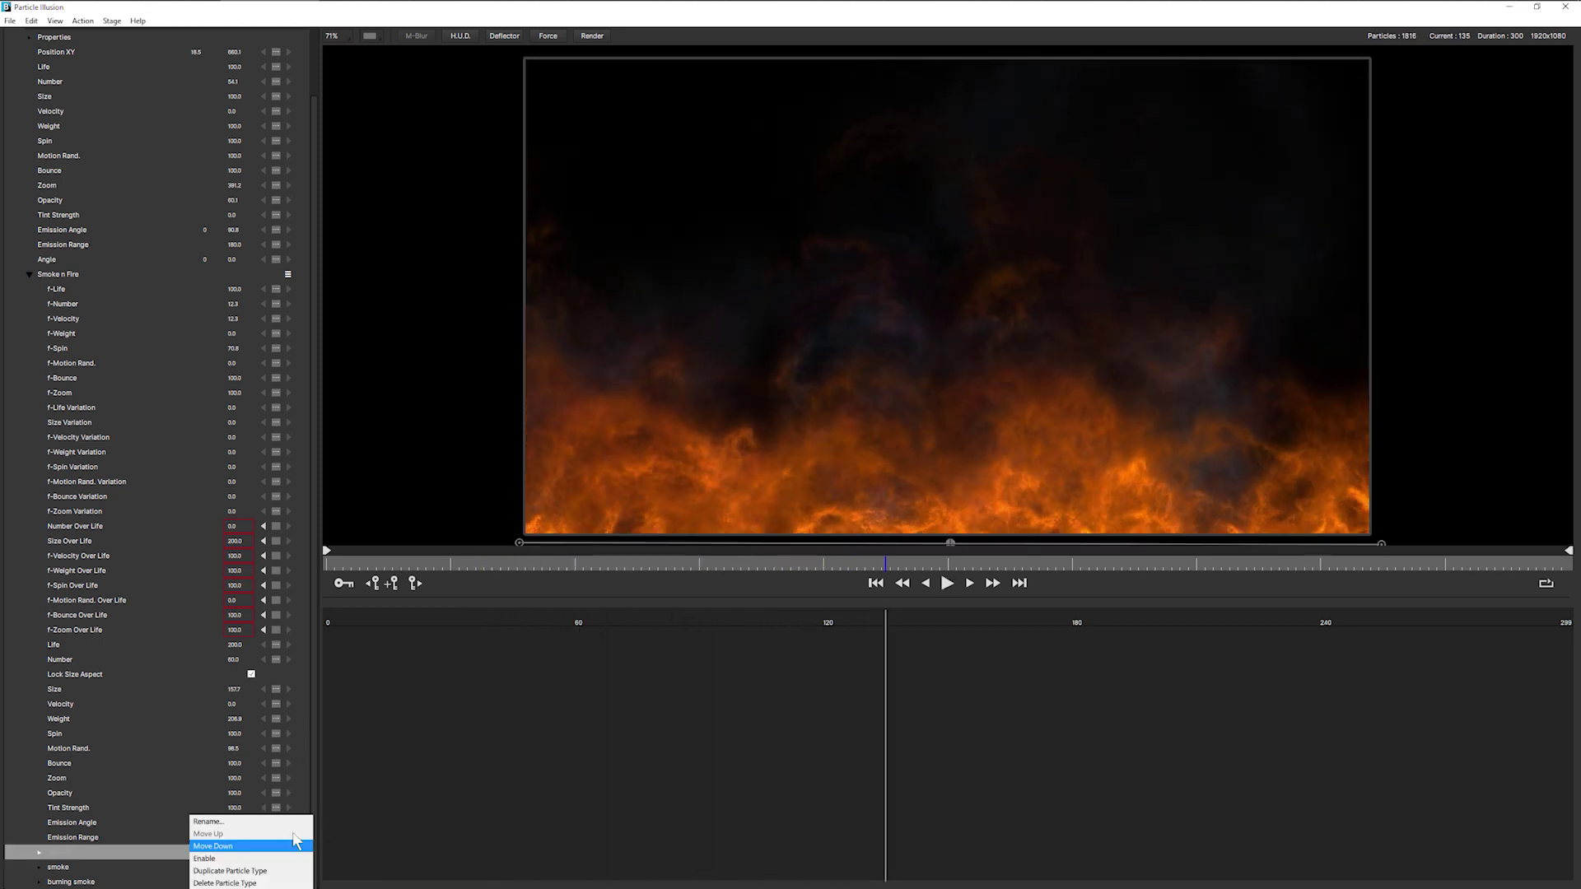
click(247, 858)
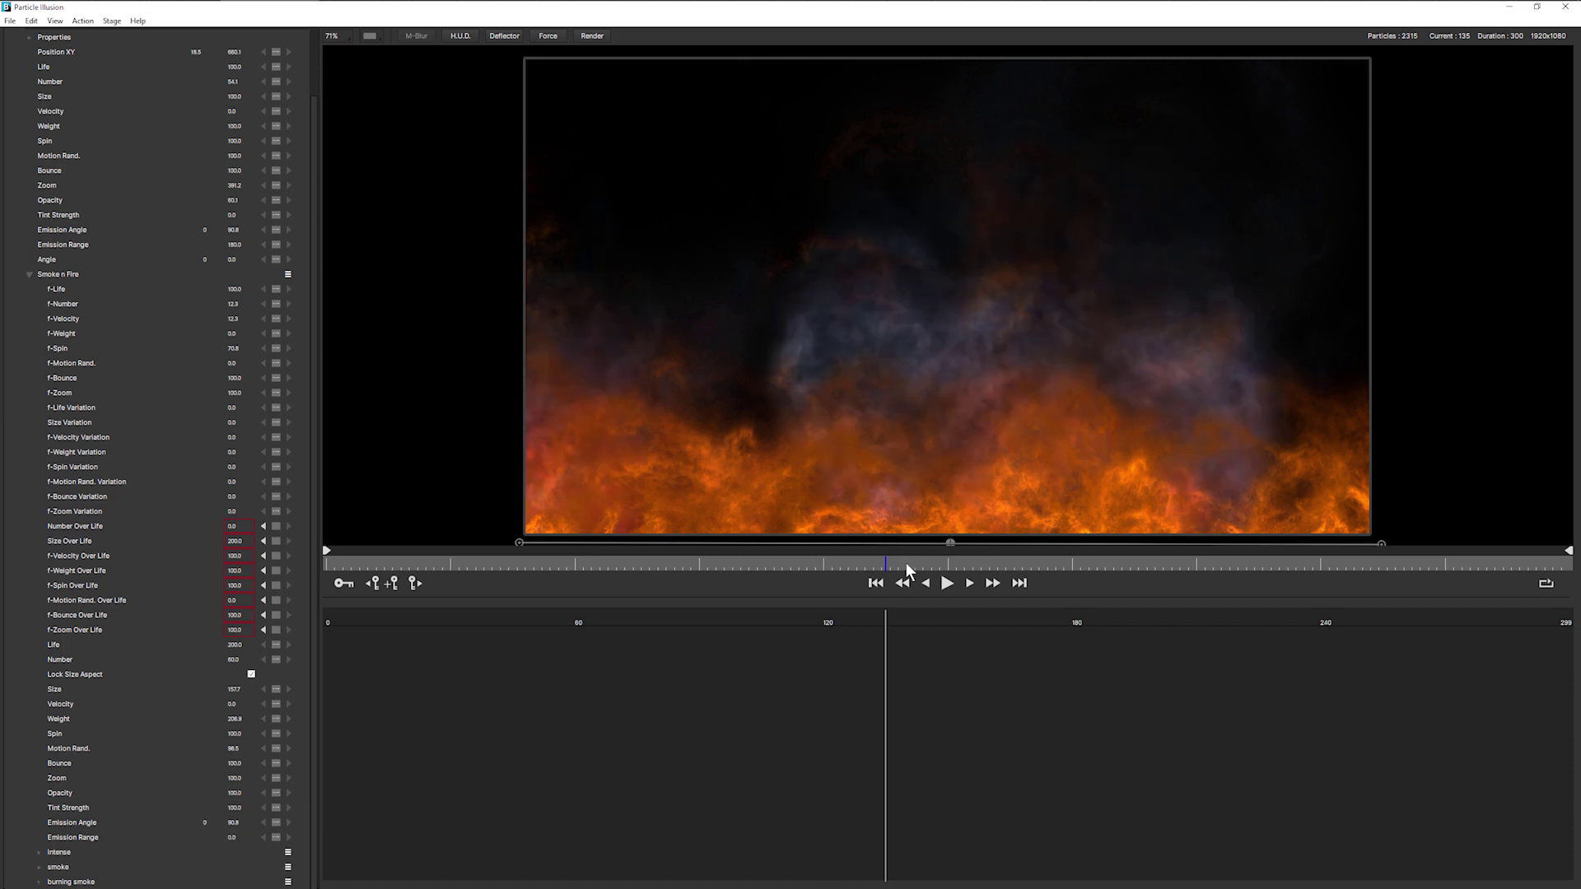
click(946, 583)
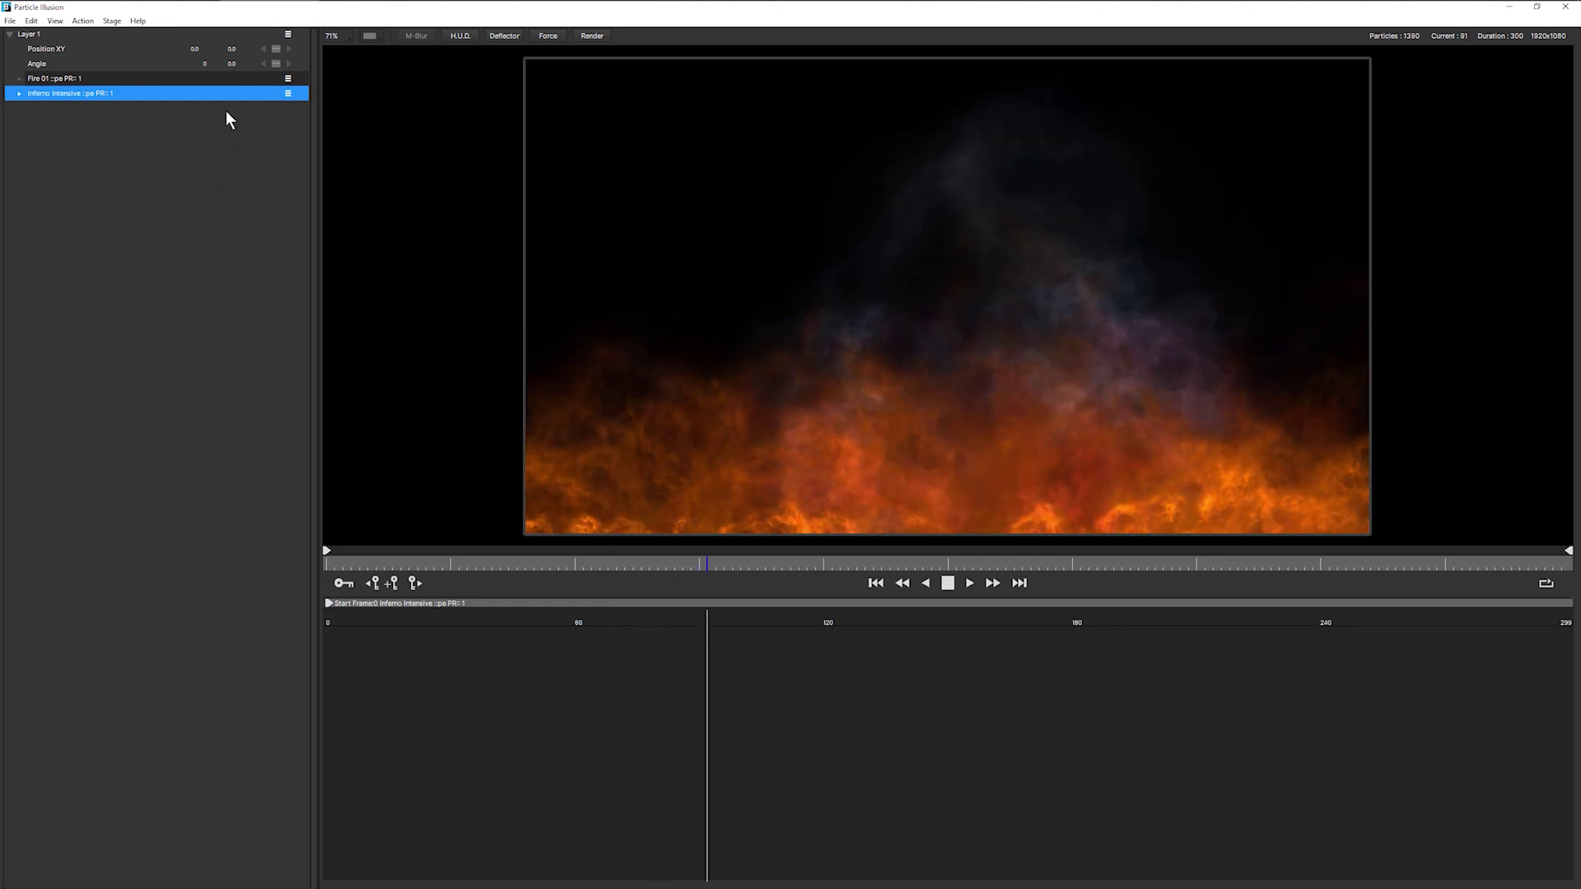
Stop playback and restore the default layout with the preset library
key(space)
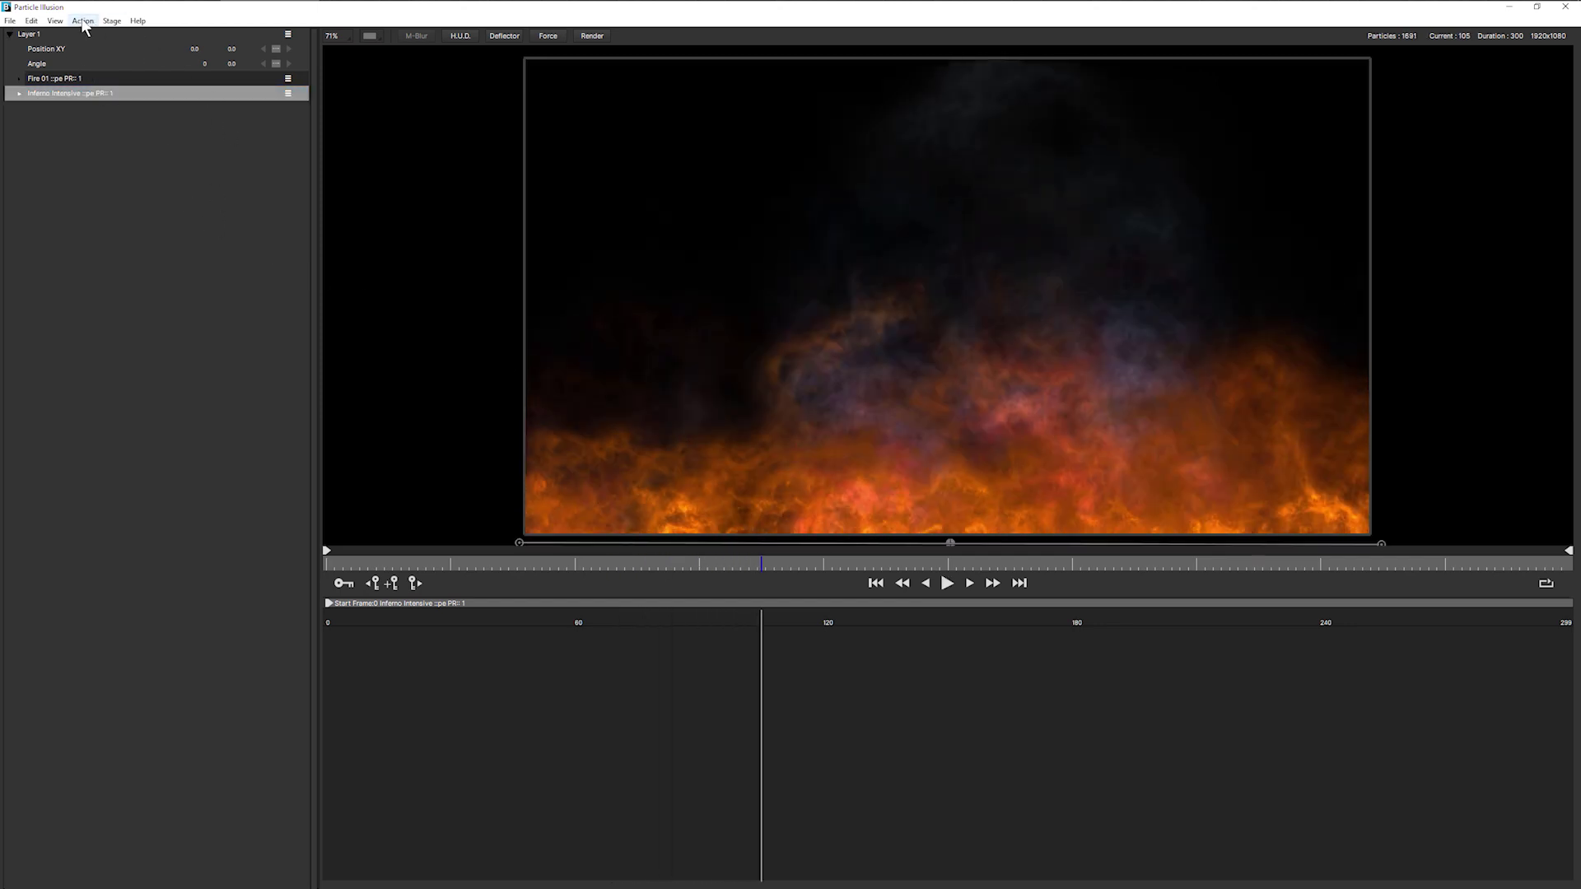
click(84, 23)
click(56, 22)
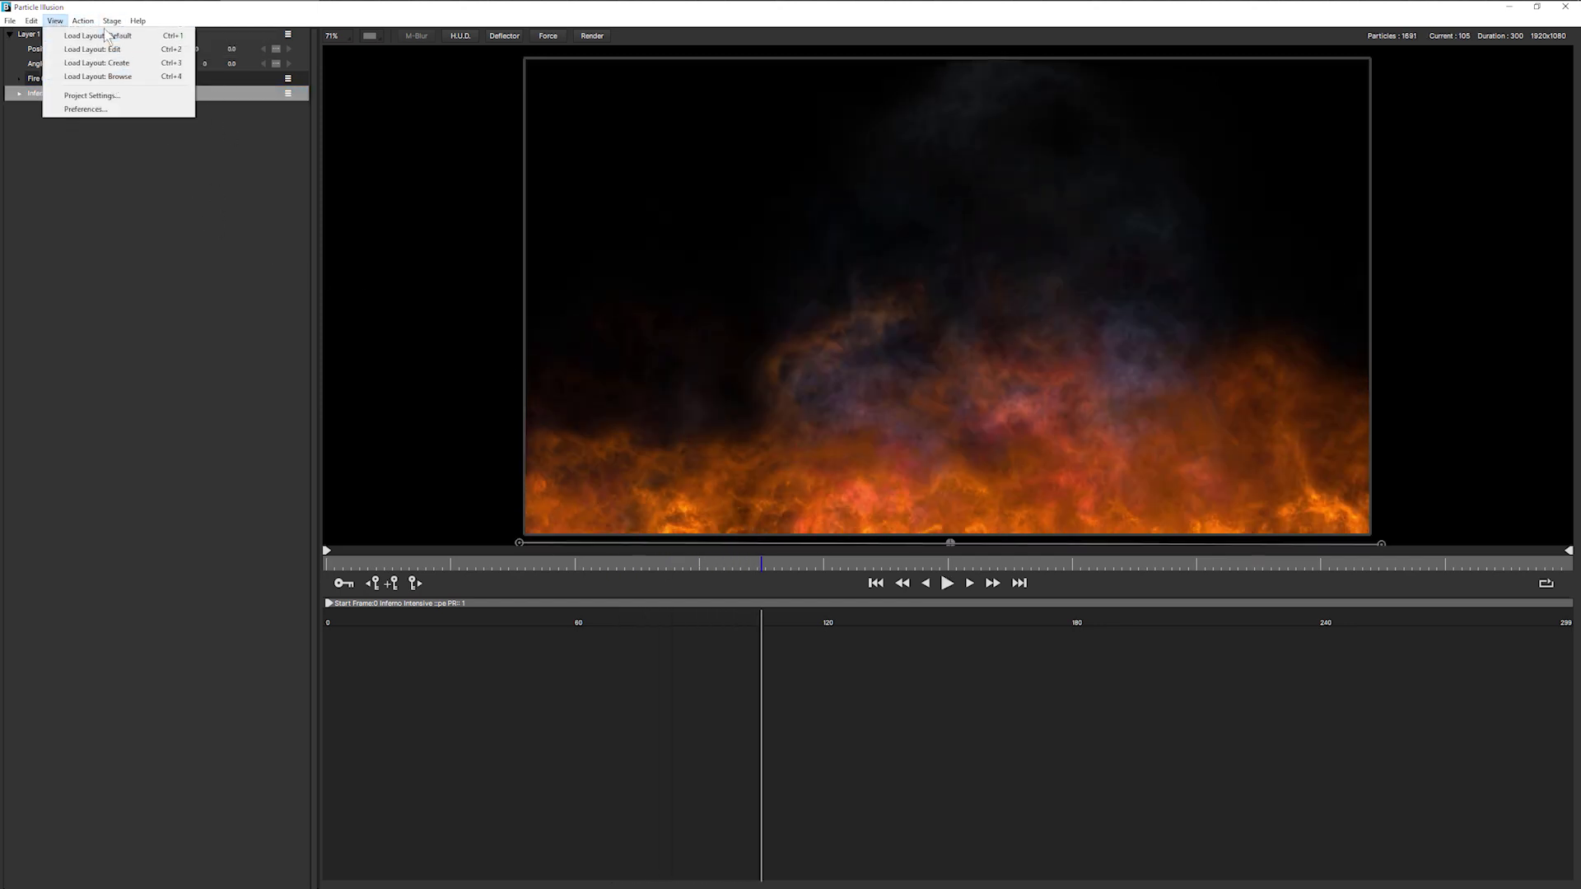
click(109, 38)
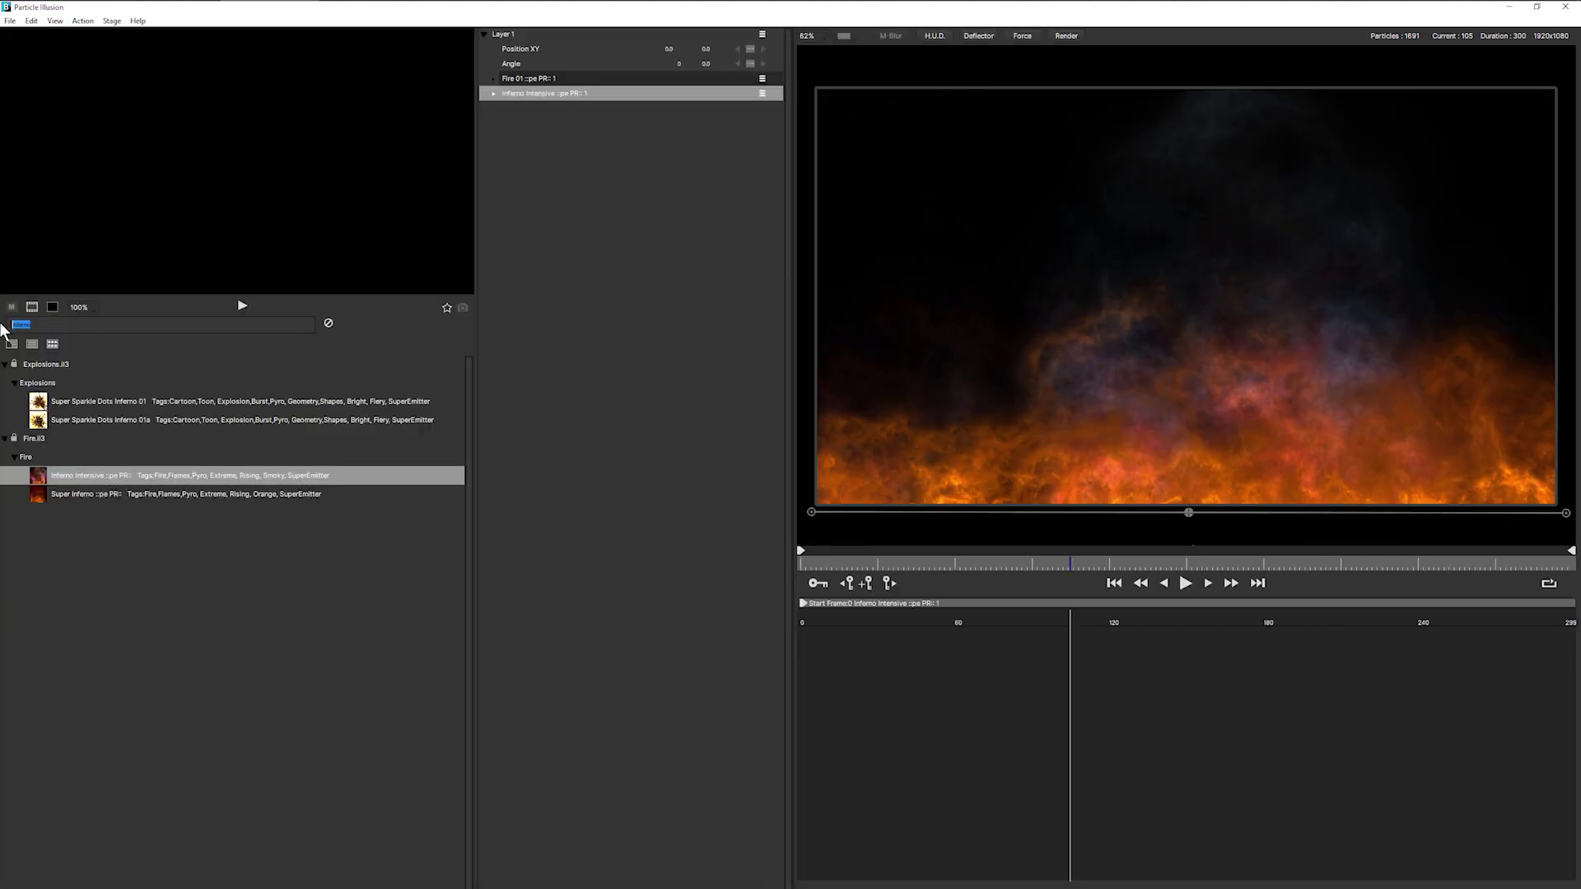
Search 'sparks', preview several presets, and add Swirl Storm Sparks 01 (mb) to Layer 1
text(sparks)
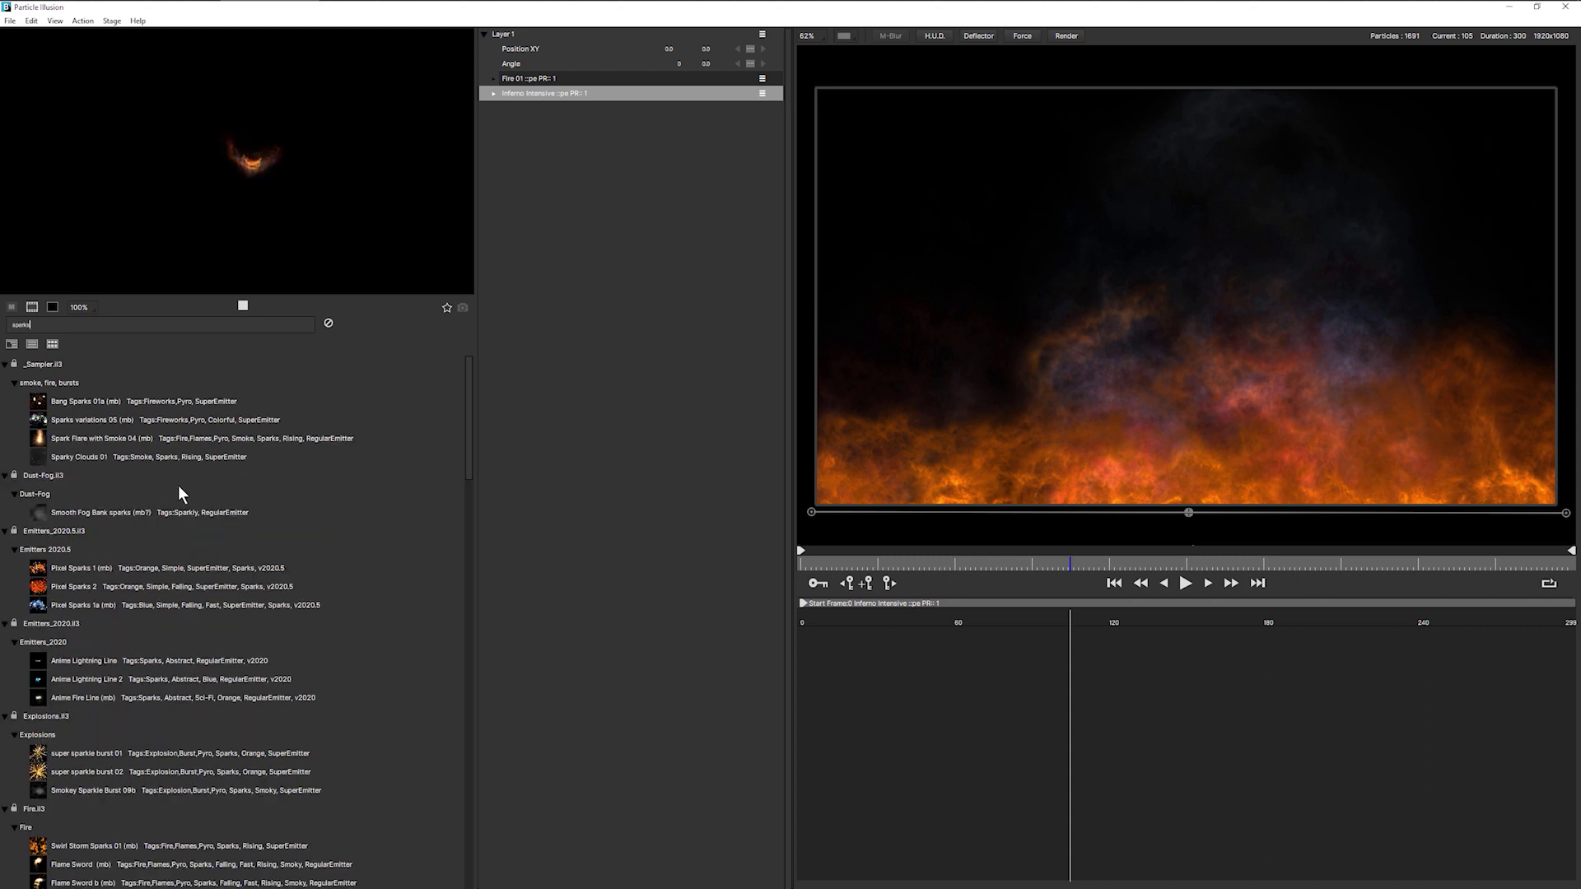
click(136, 457)
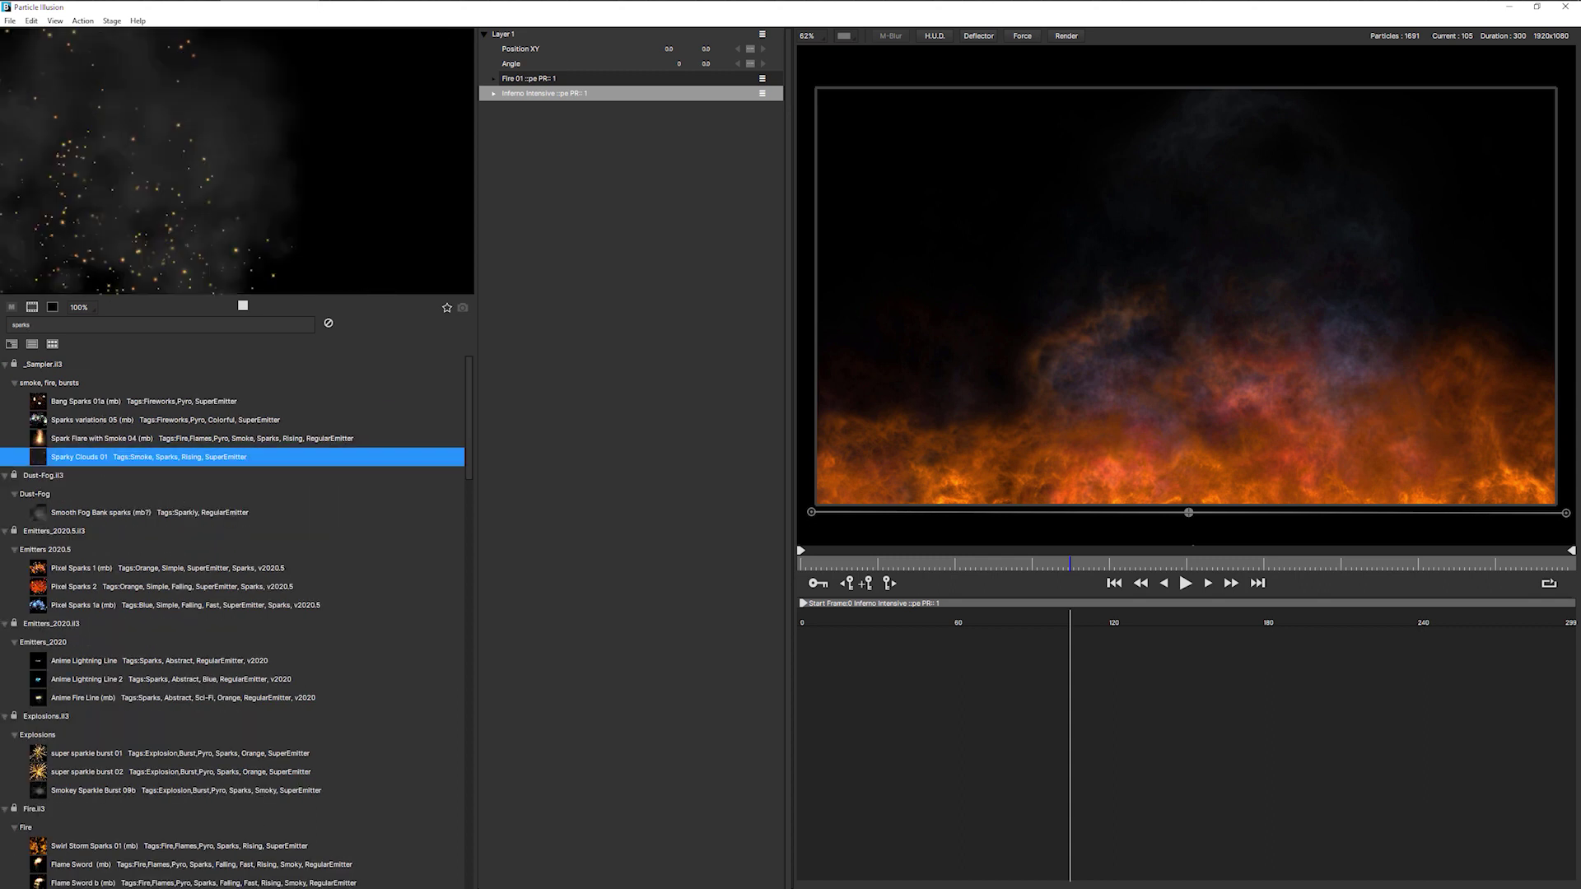
click(101, 434)
click(107, 401)
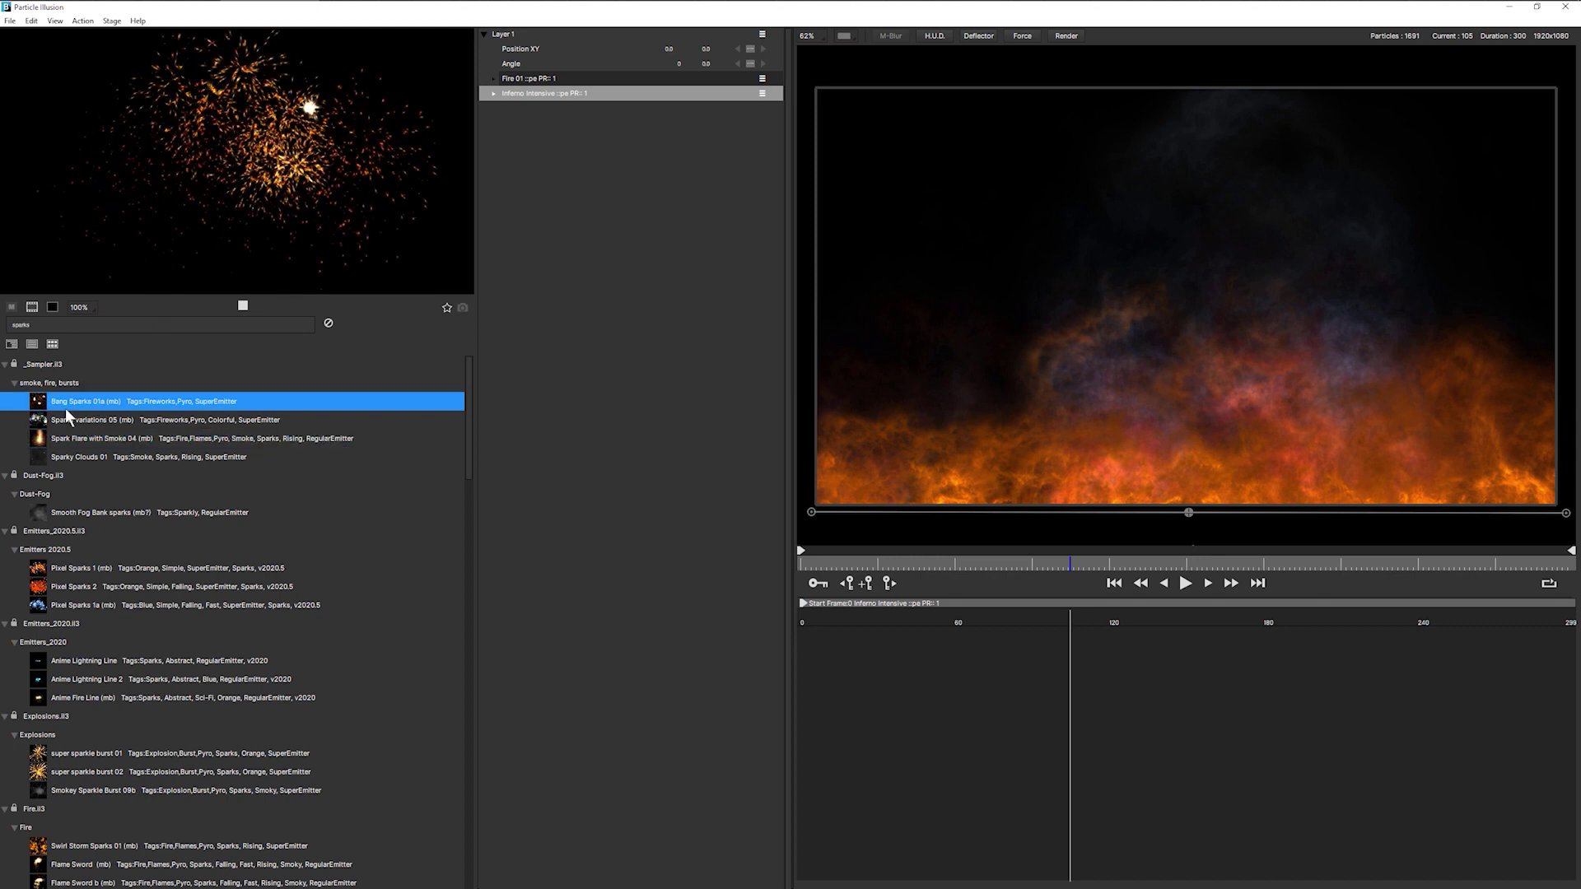
click(412, 845)
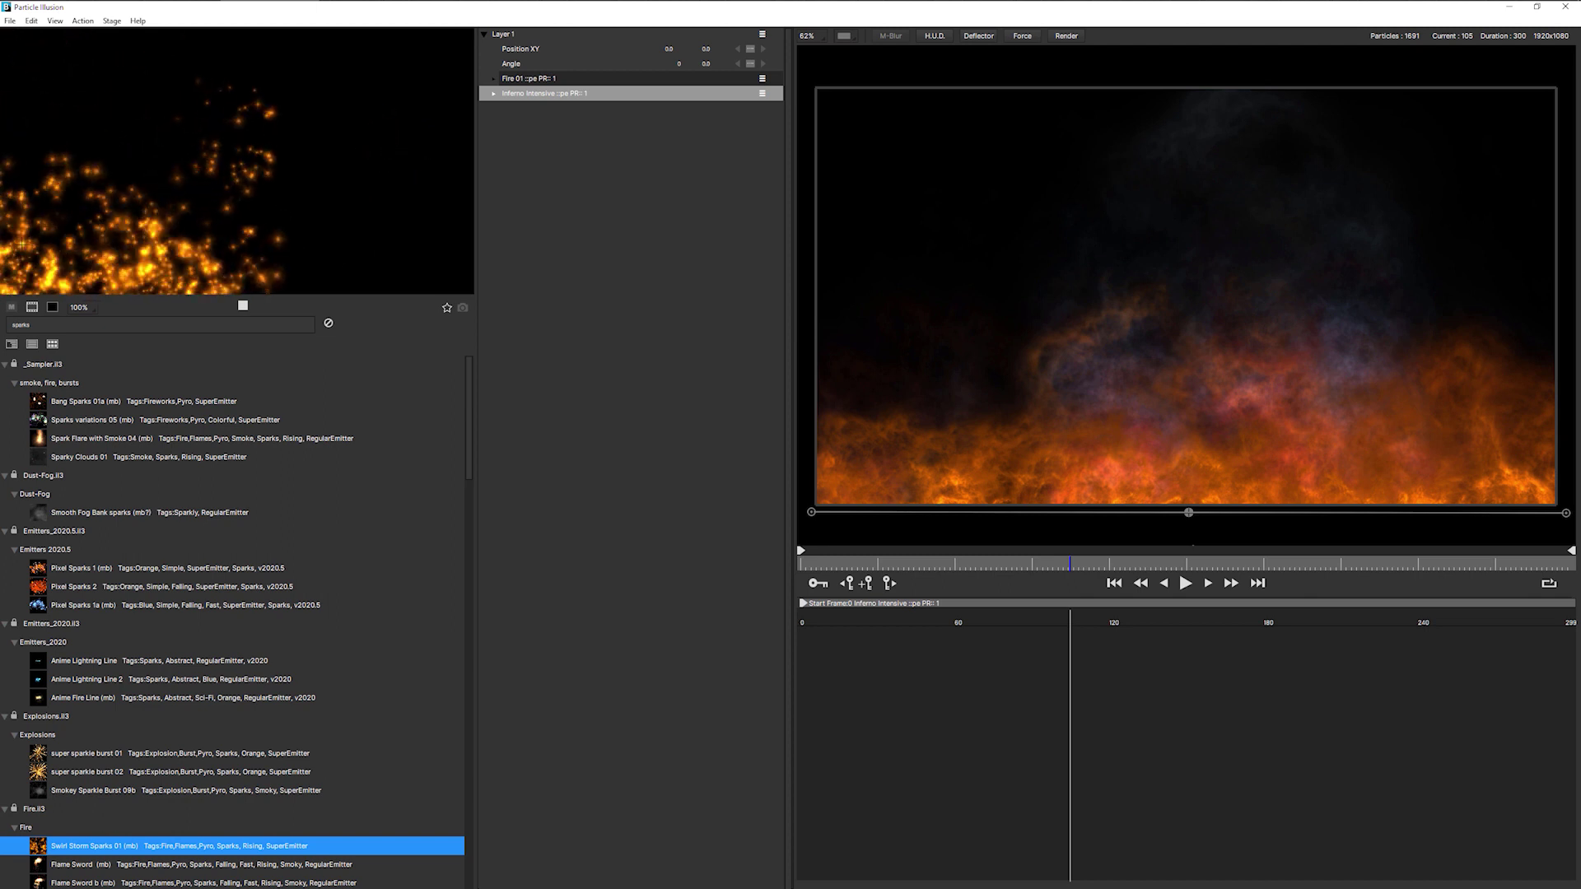
double_click(53, 846)
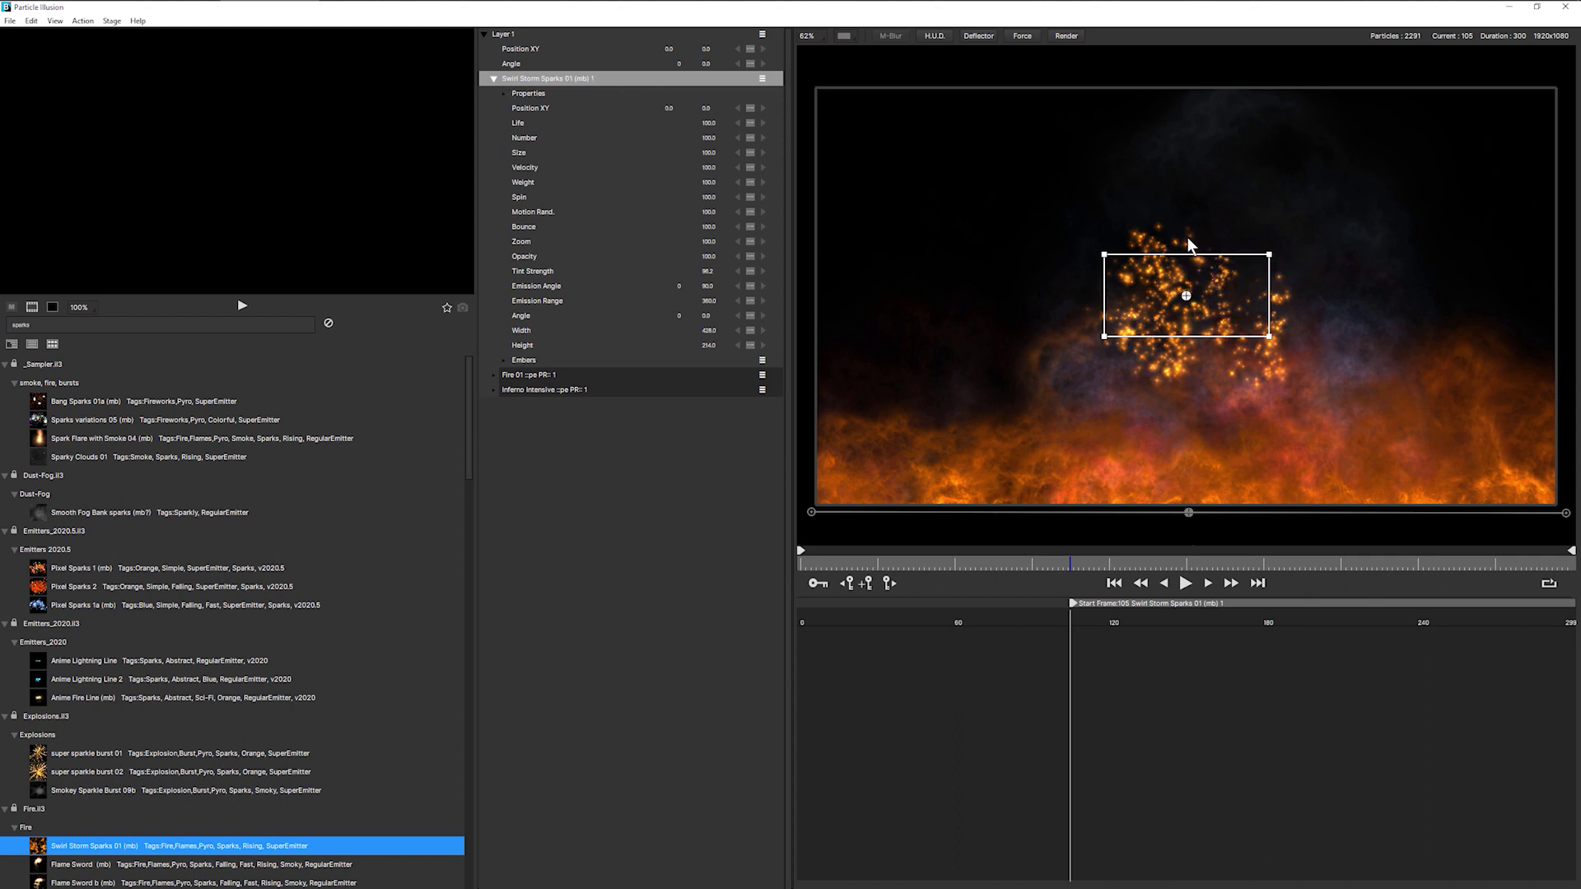
Move Swirl Storm Sparks below Fire 01, place it bottom-left, and start it at frame 9
click(762, 80)
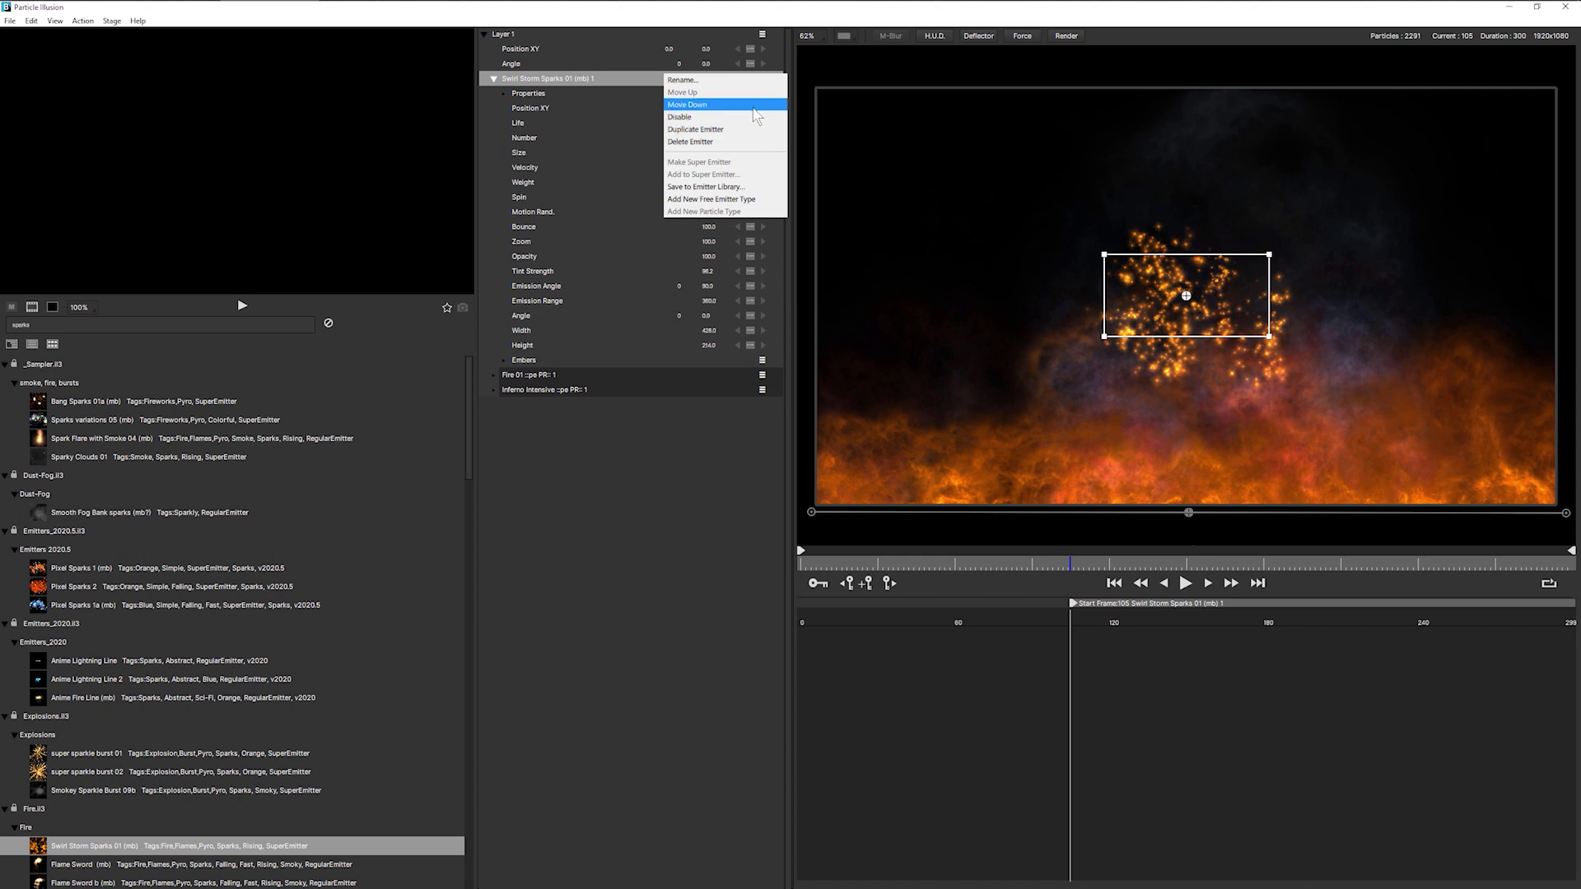
click(755, 106)
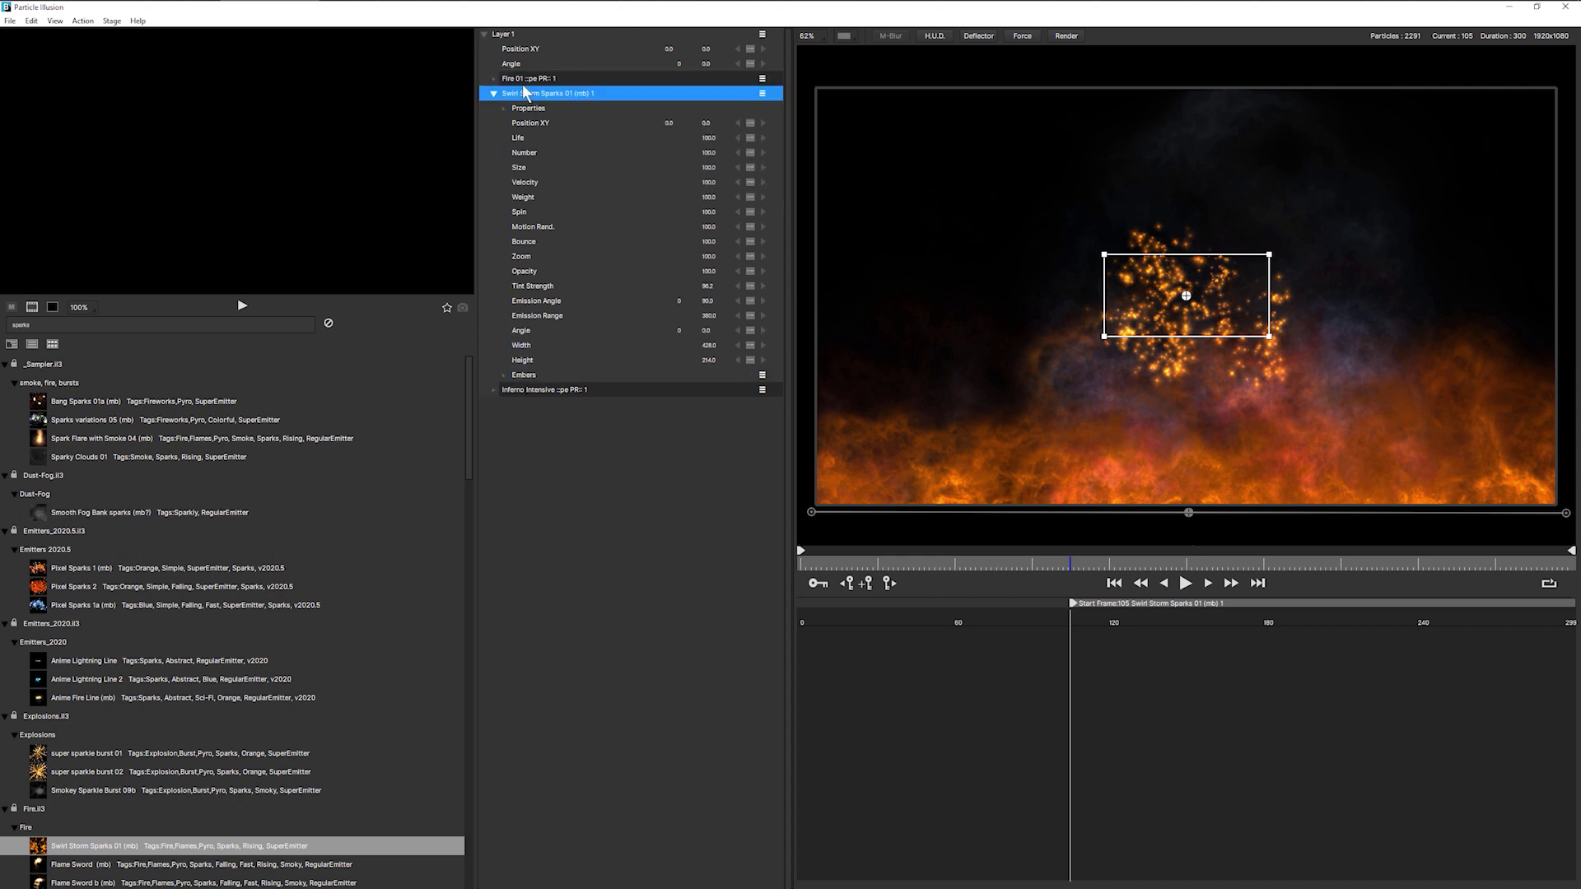
drag(1186, 296, 825, 511)
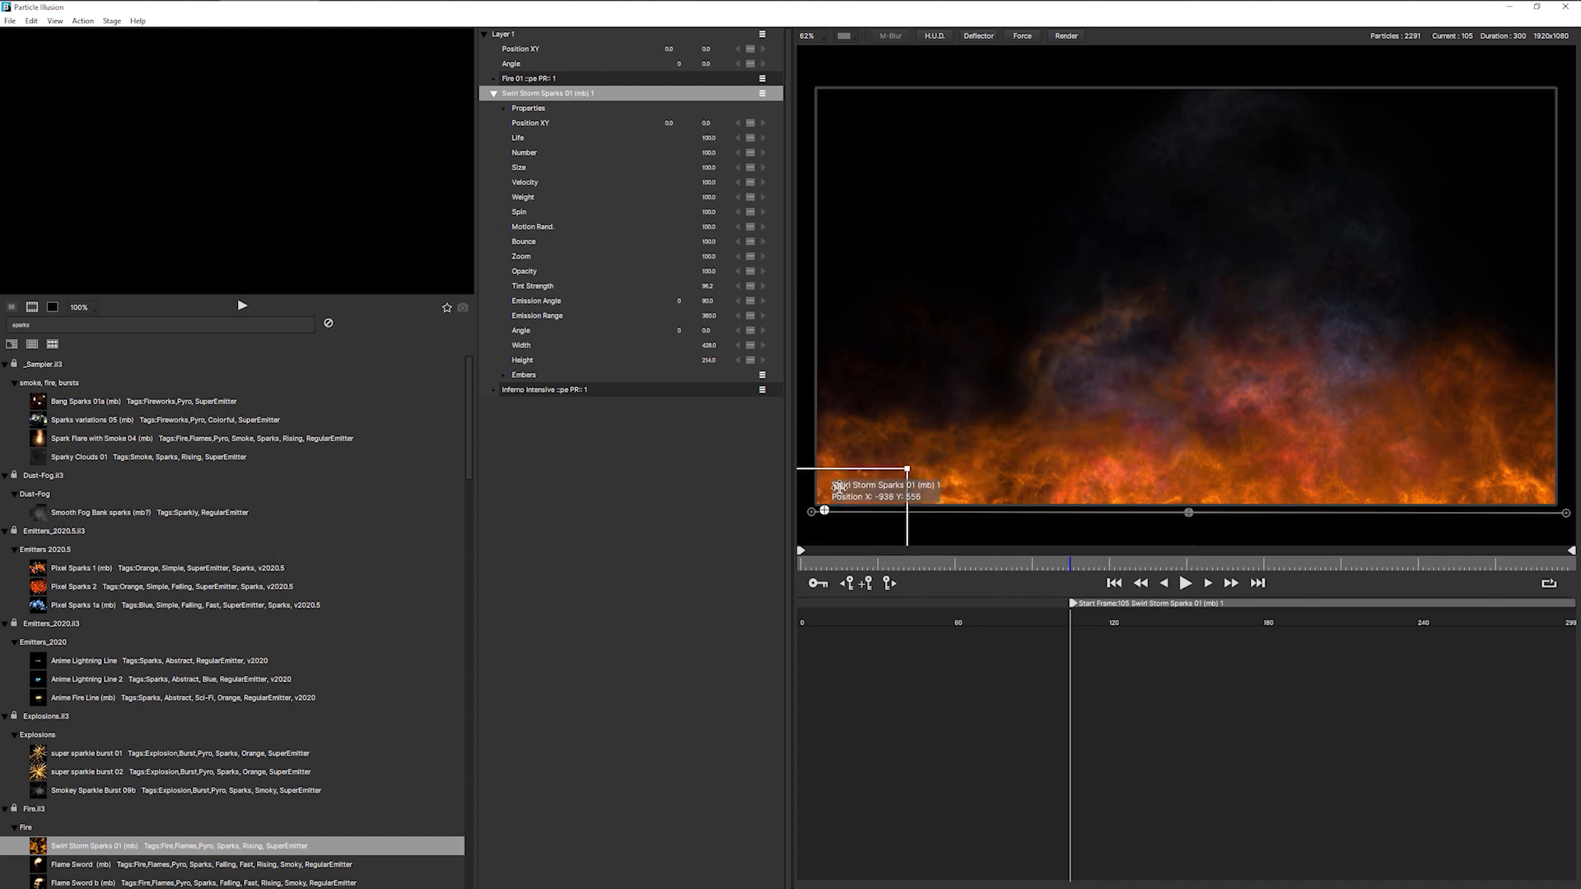
drag(1079, 603, 772, 613)
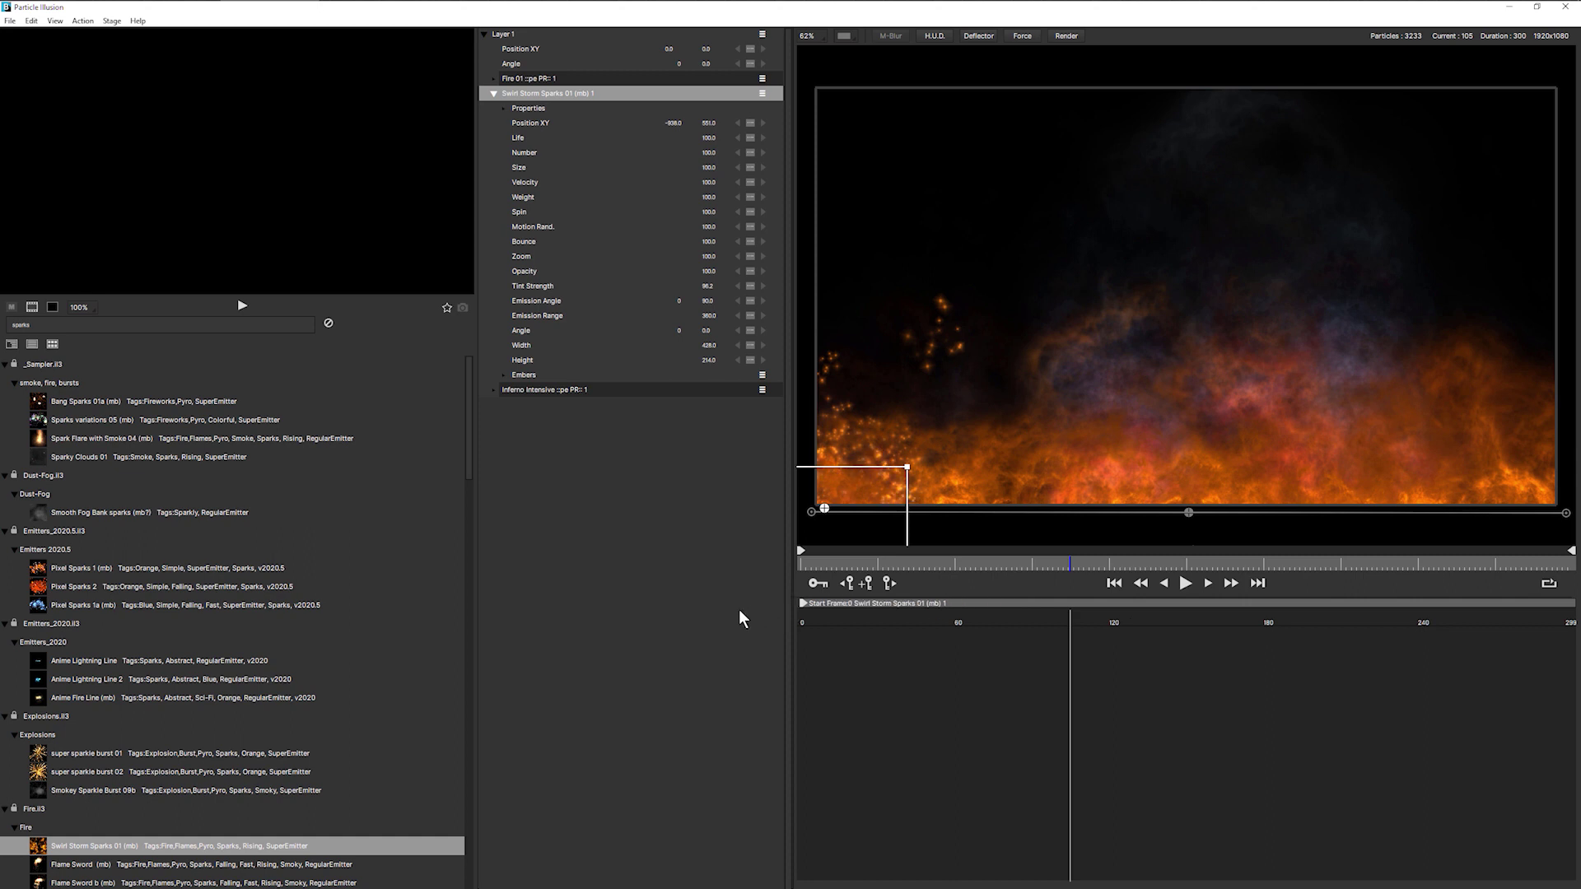
At frame 85, raise the sparks' Velocity to about 191
click(858, 571)
drag(715, 182, 759, 196)
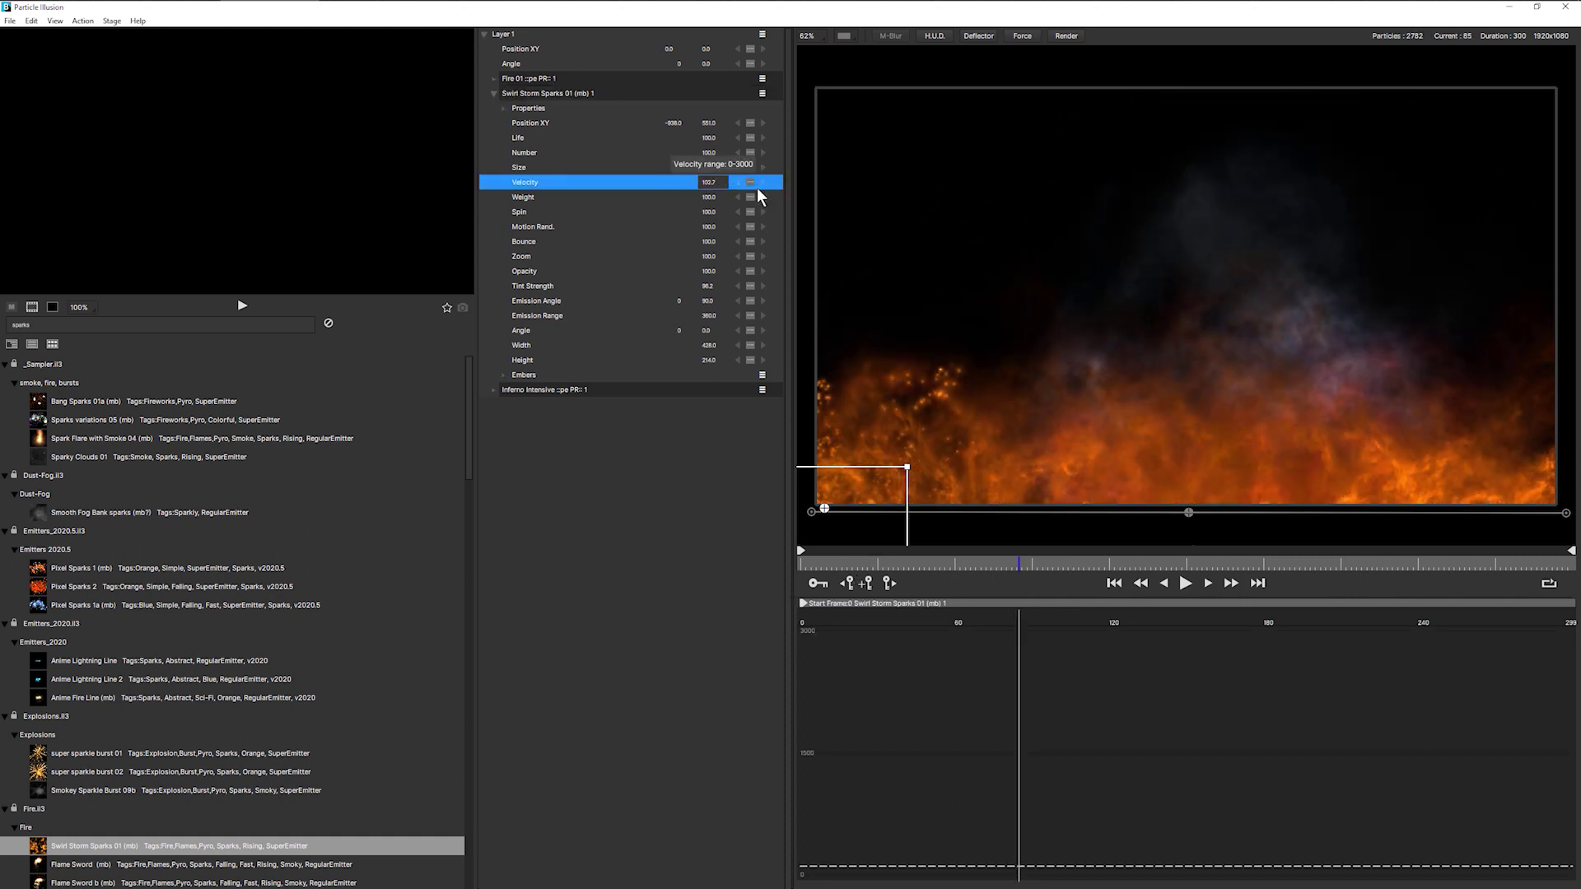
drag(1272, 210, 589, 216)
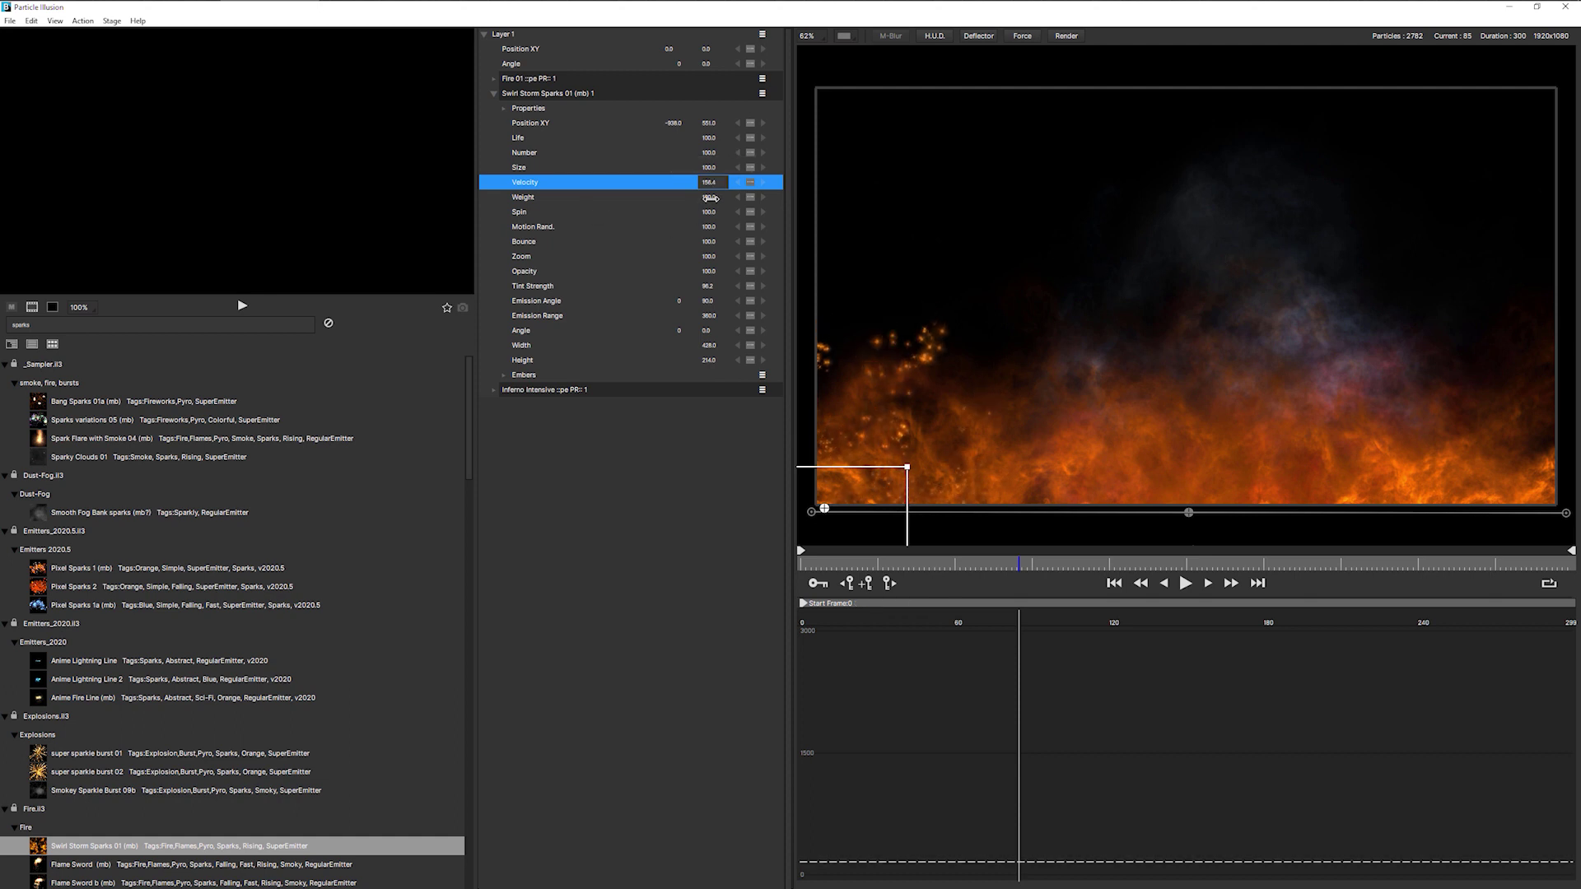
Tint the sparks dark brown sampled from the fire and raise Tint Strength slightly
click(504, 108)
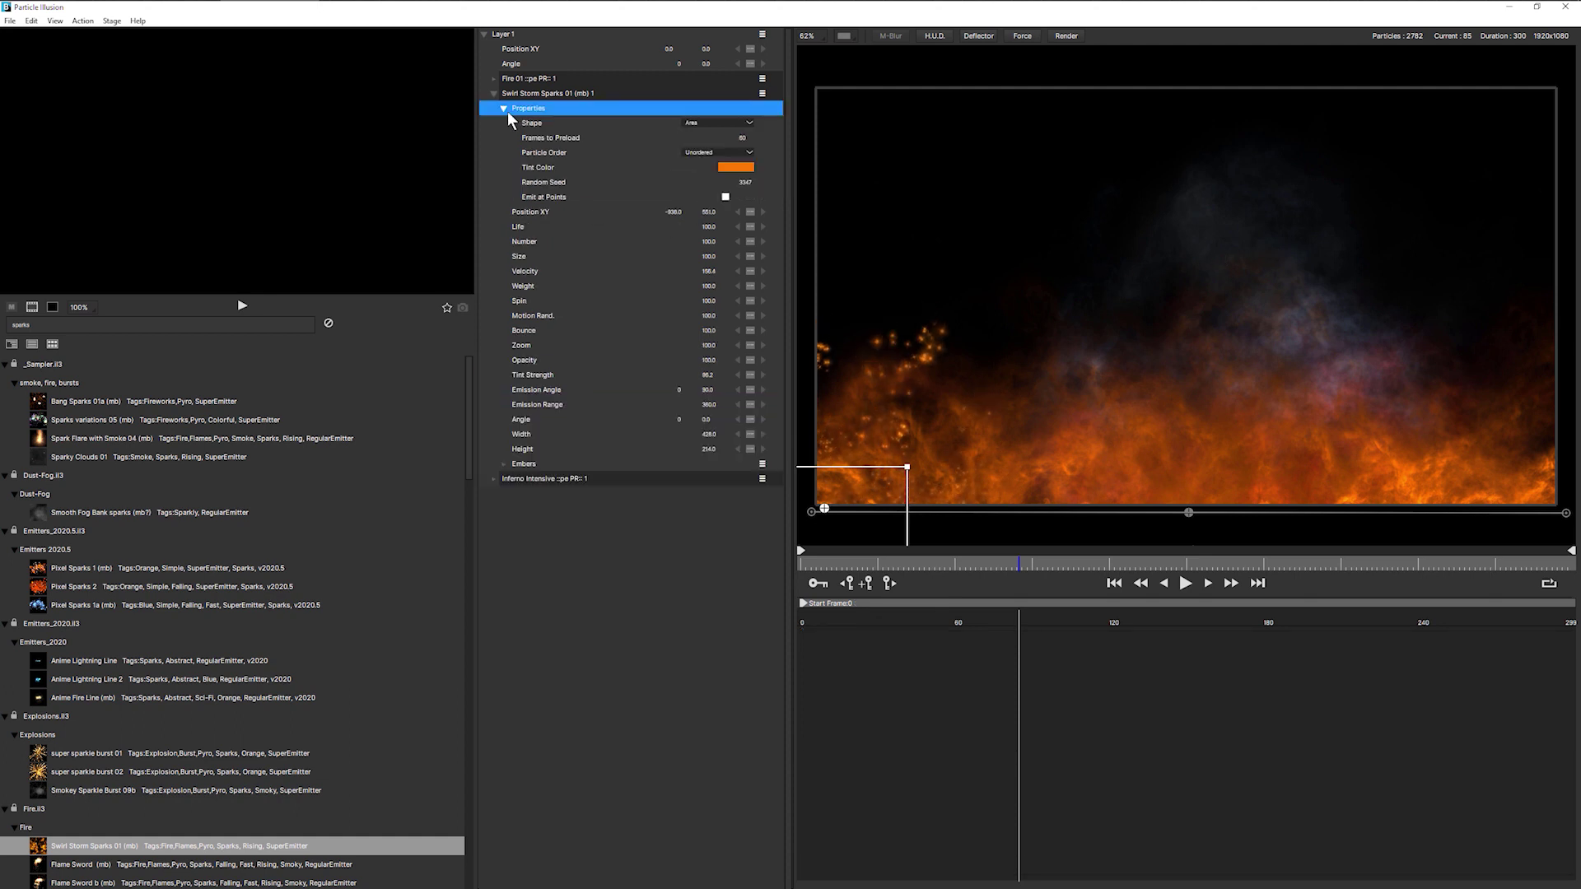
click(741, 168)
click(740, 438)
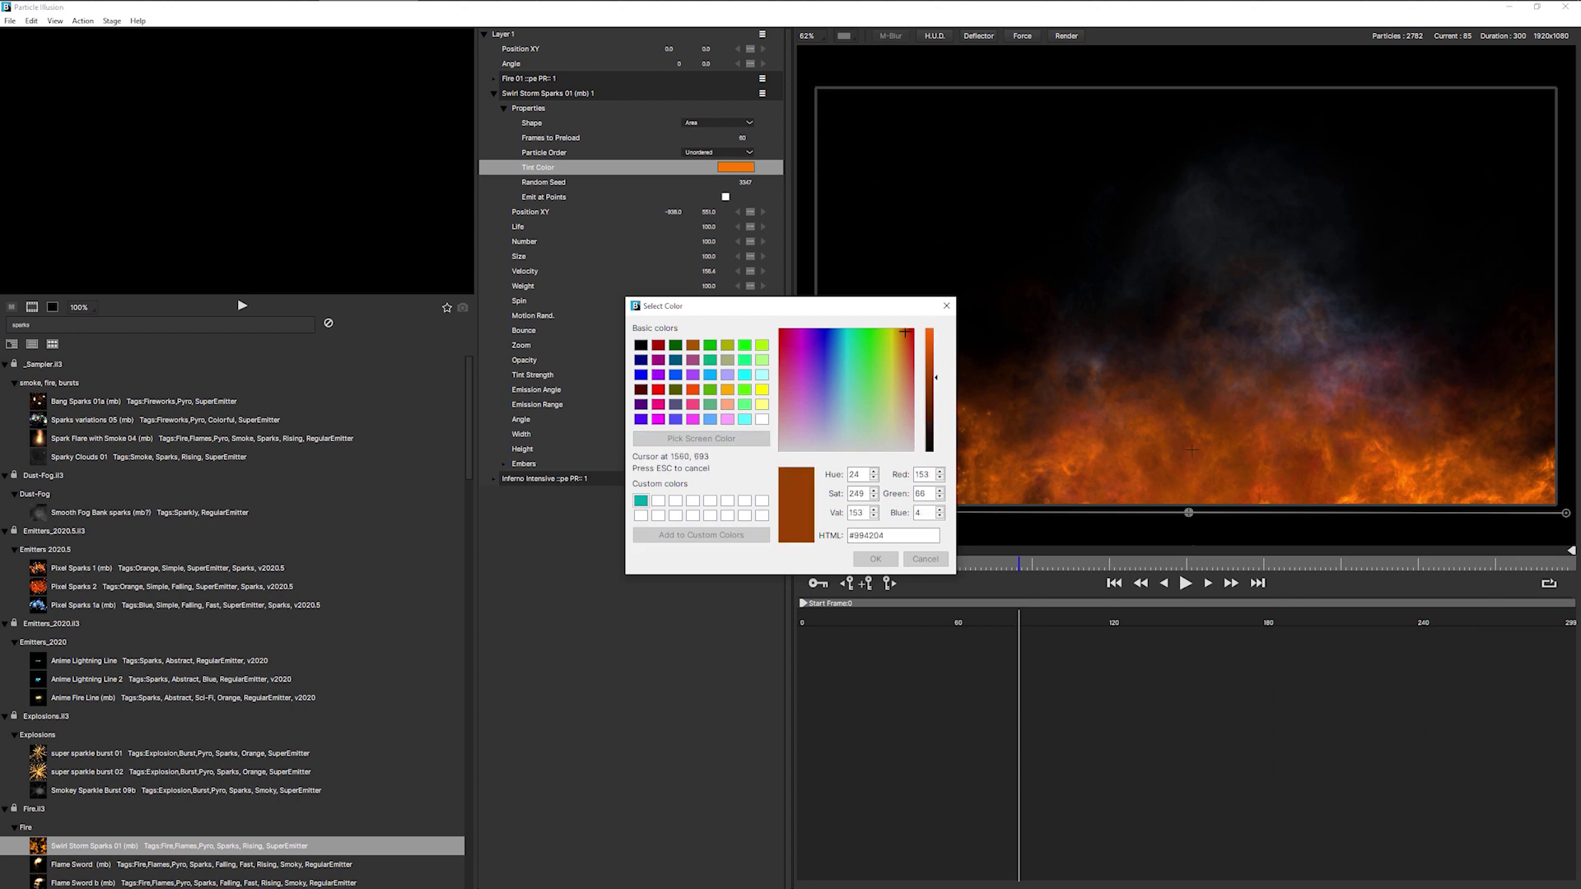
click(875, 559)
click(556, 375)
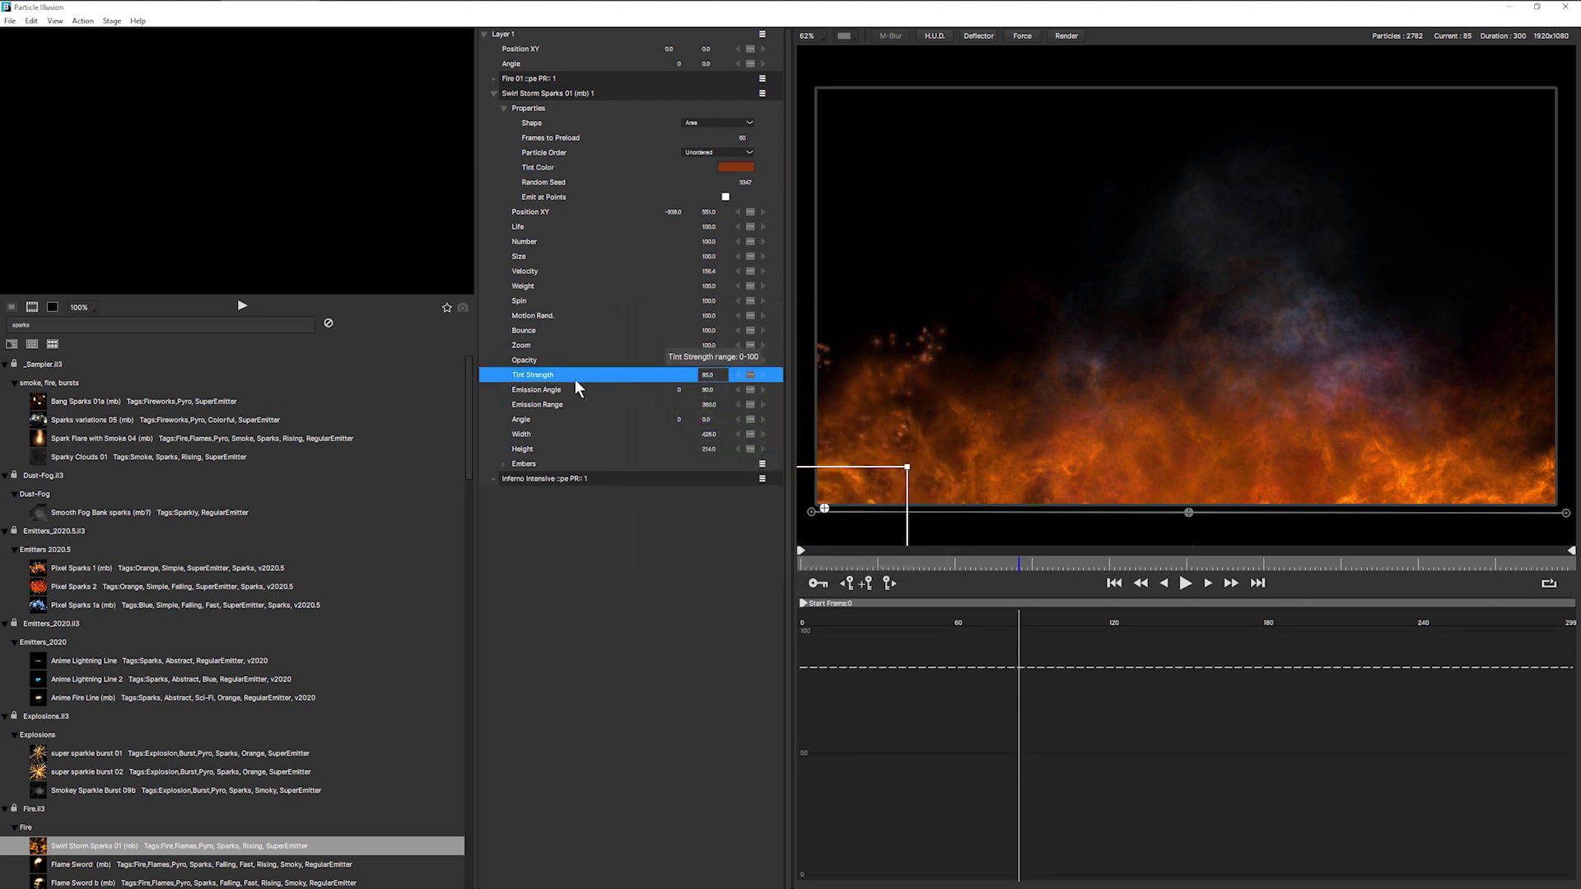
drag(689, 385, 642, 395)
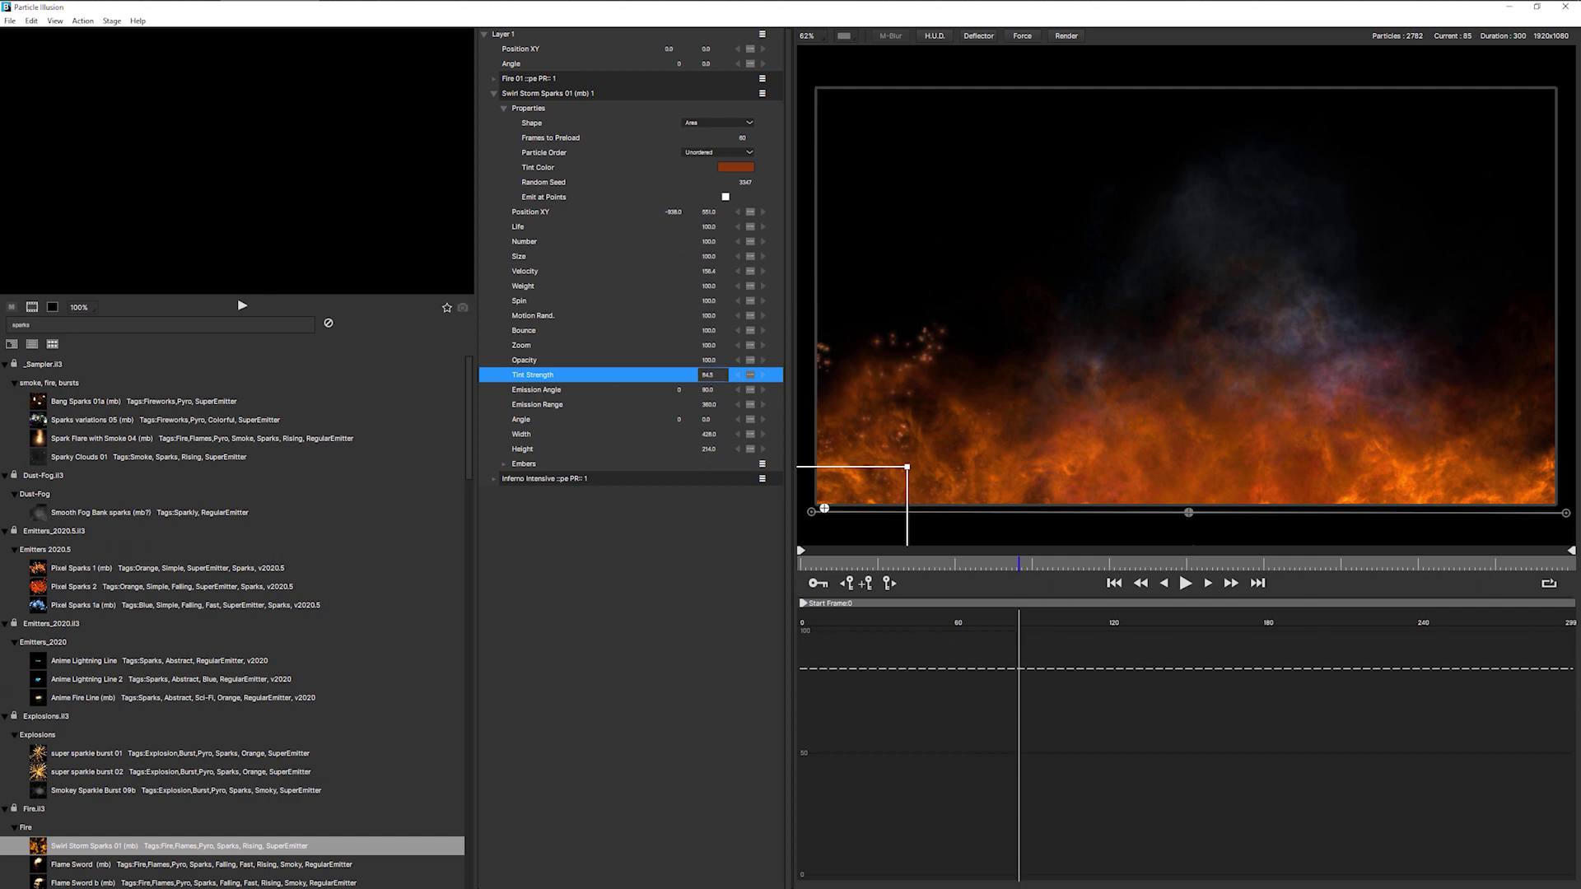
Collapse the sparks emitter's settings and play back the particle scene
click(504, 111)
click(494, 93)
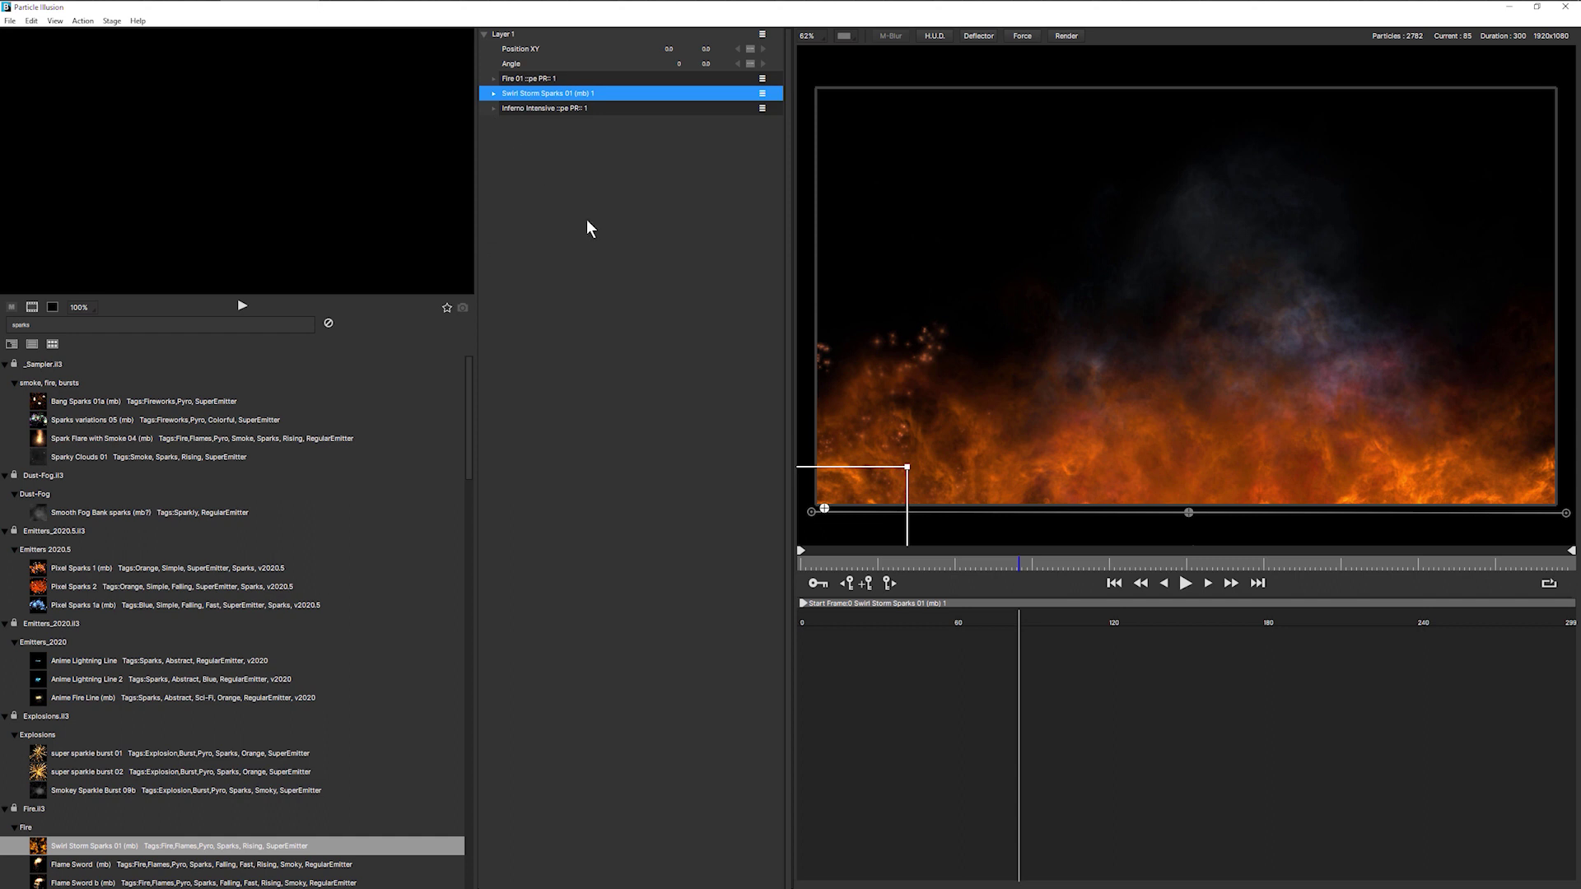
key(space)
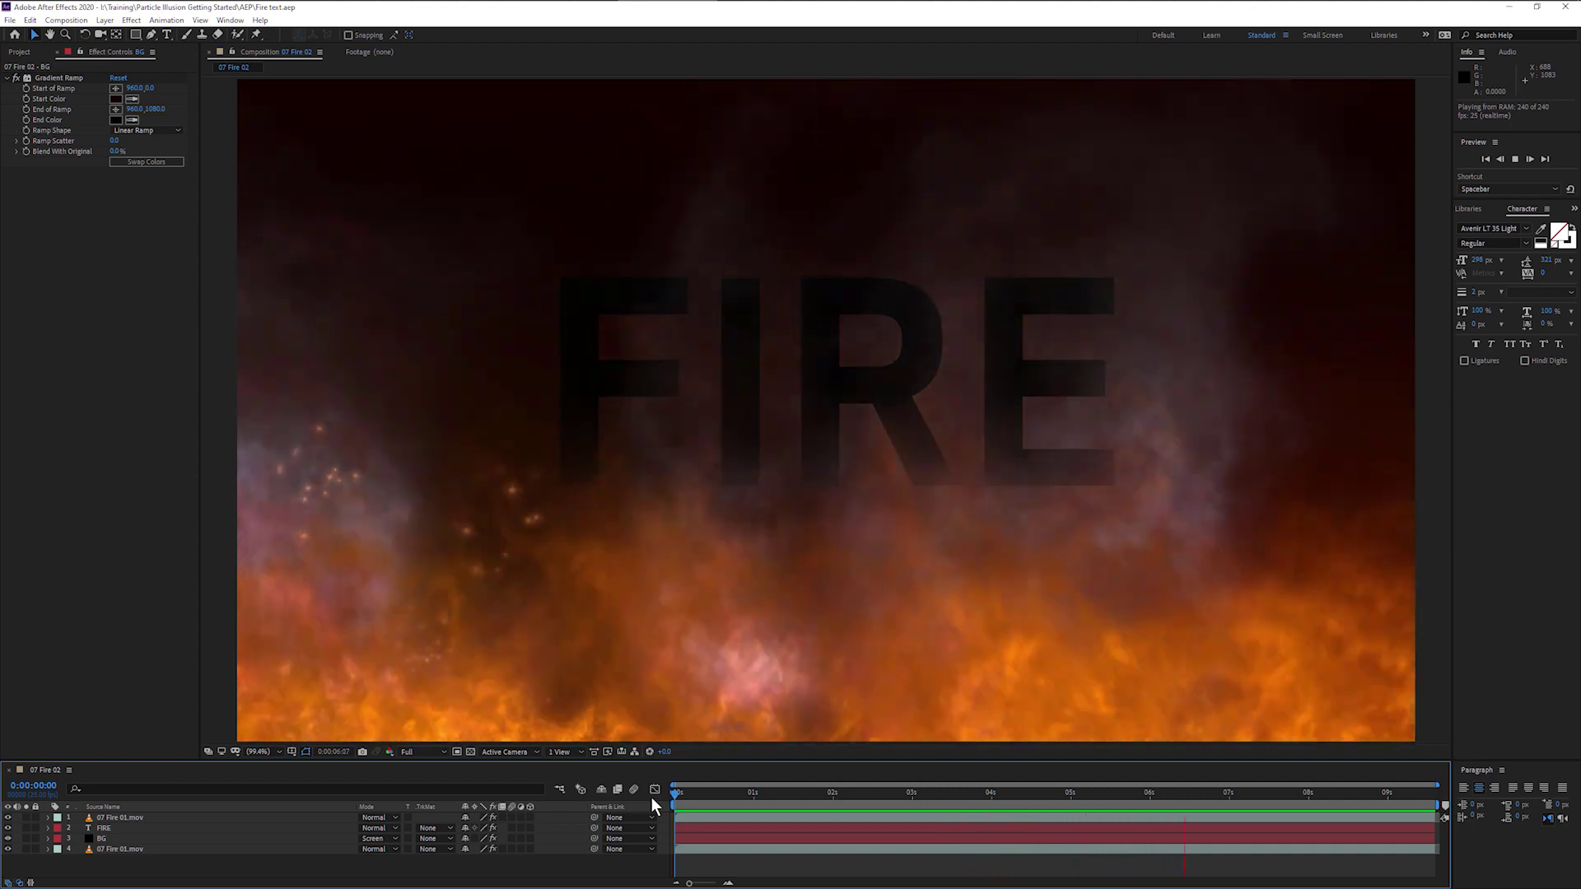
Stop the preview and solo the BG gradient and FIRE text layers
key(space)
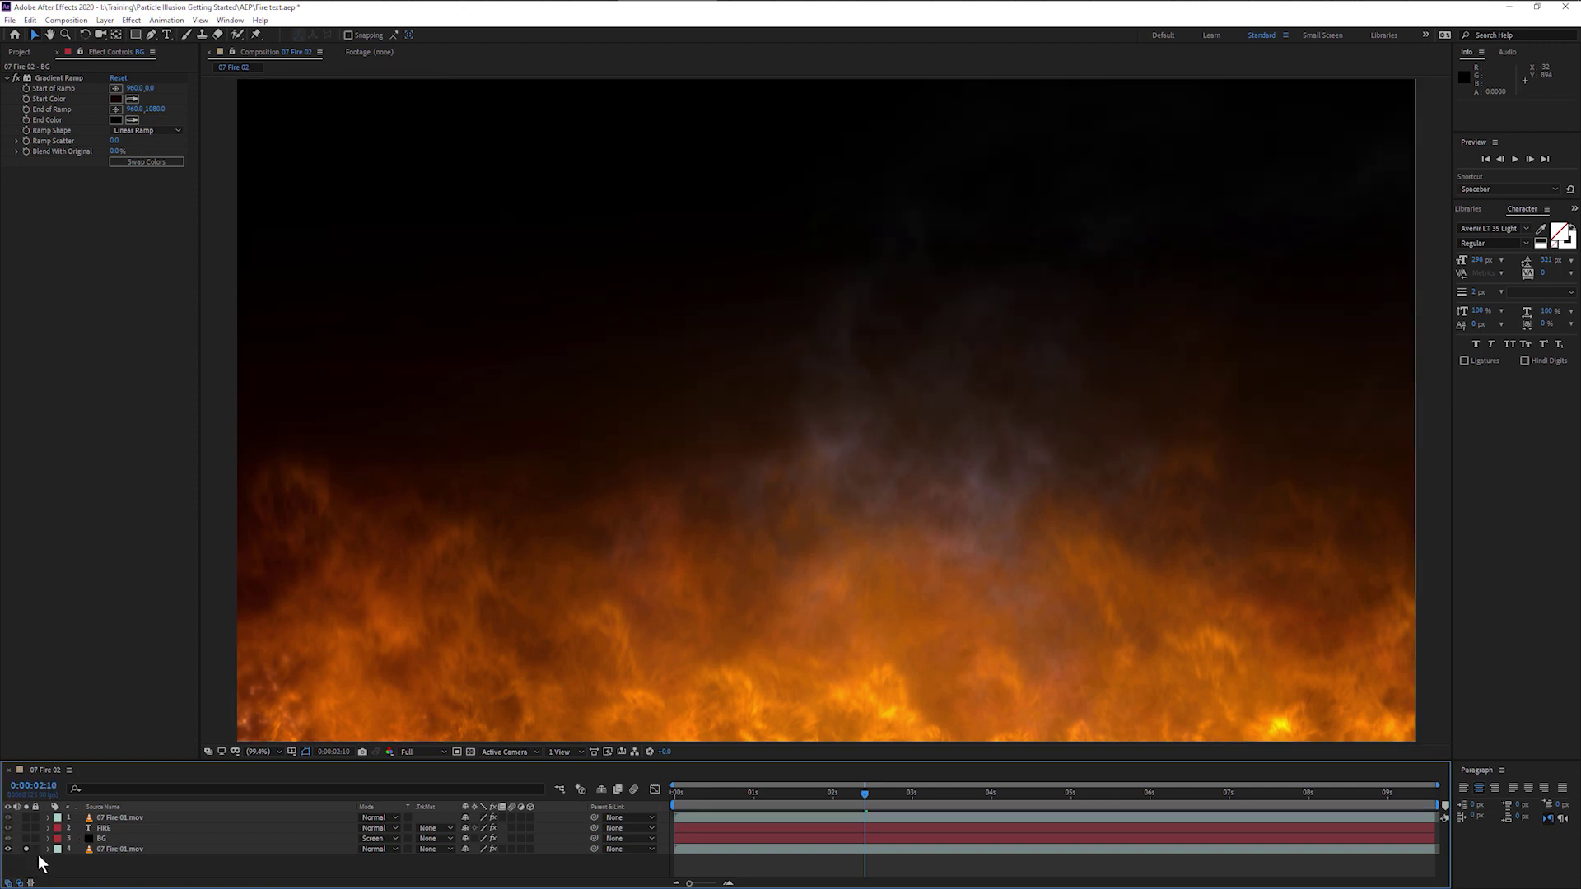
key(ctrl+Up)
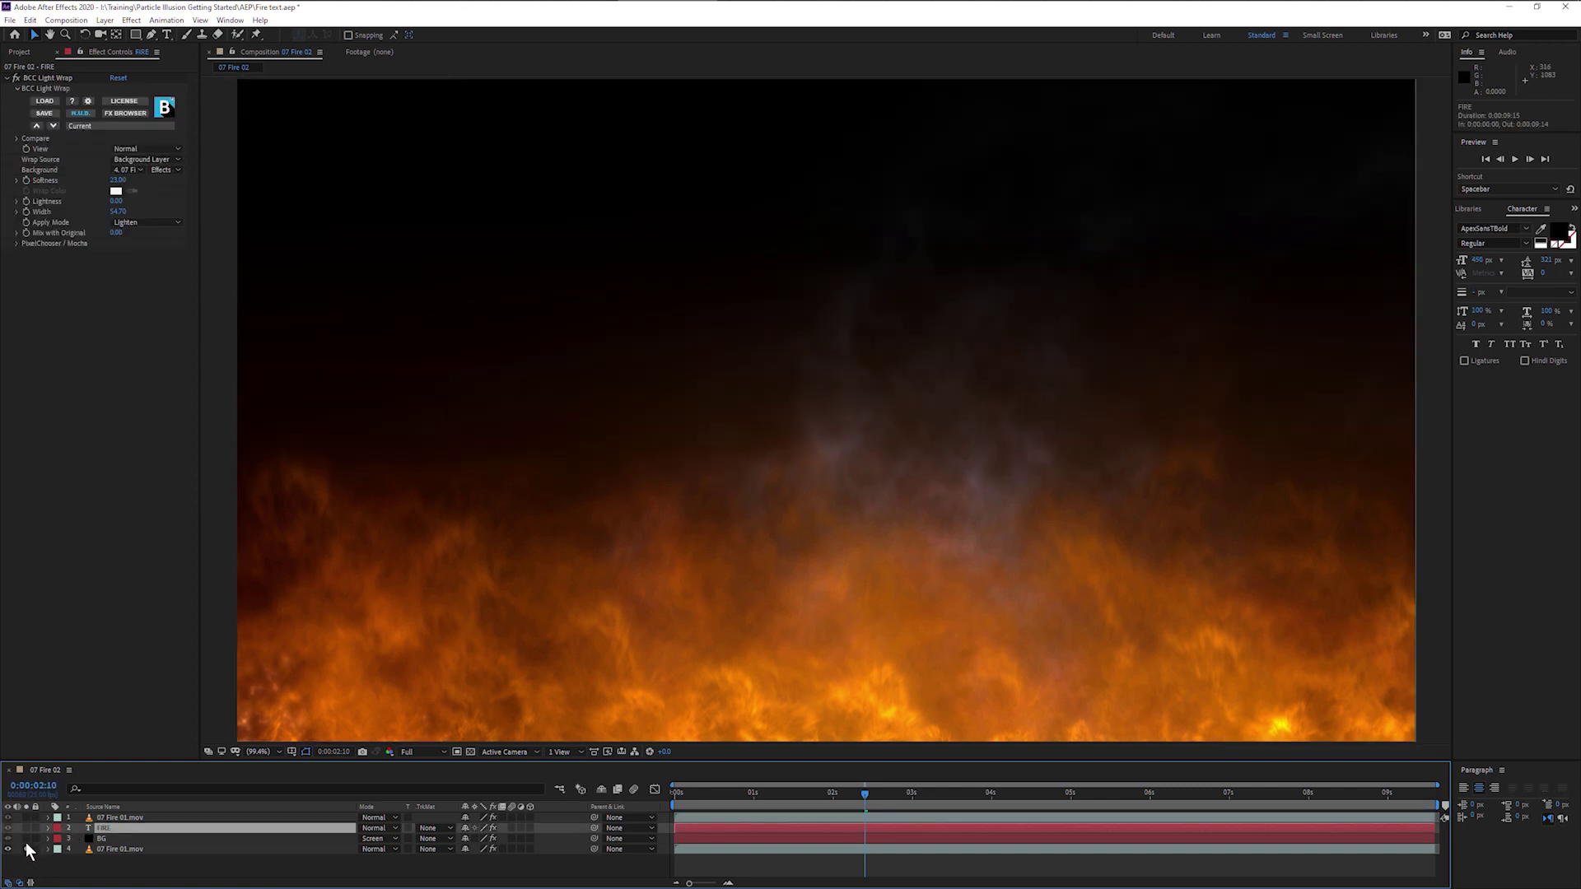
click(27, 838)
key(ctrl+Down)
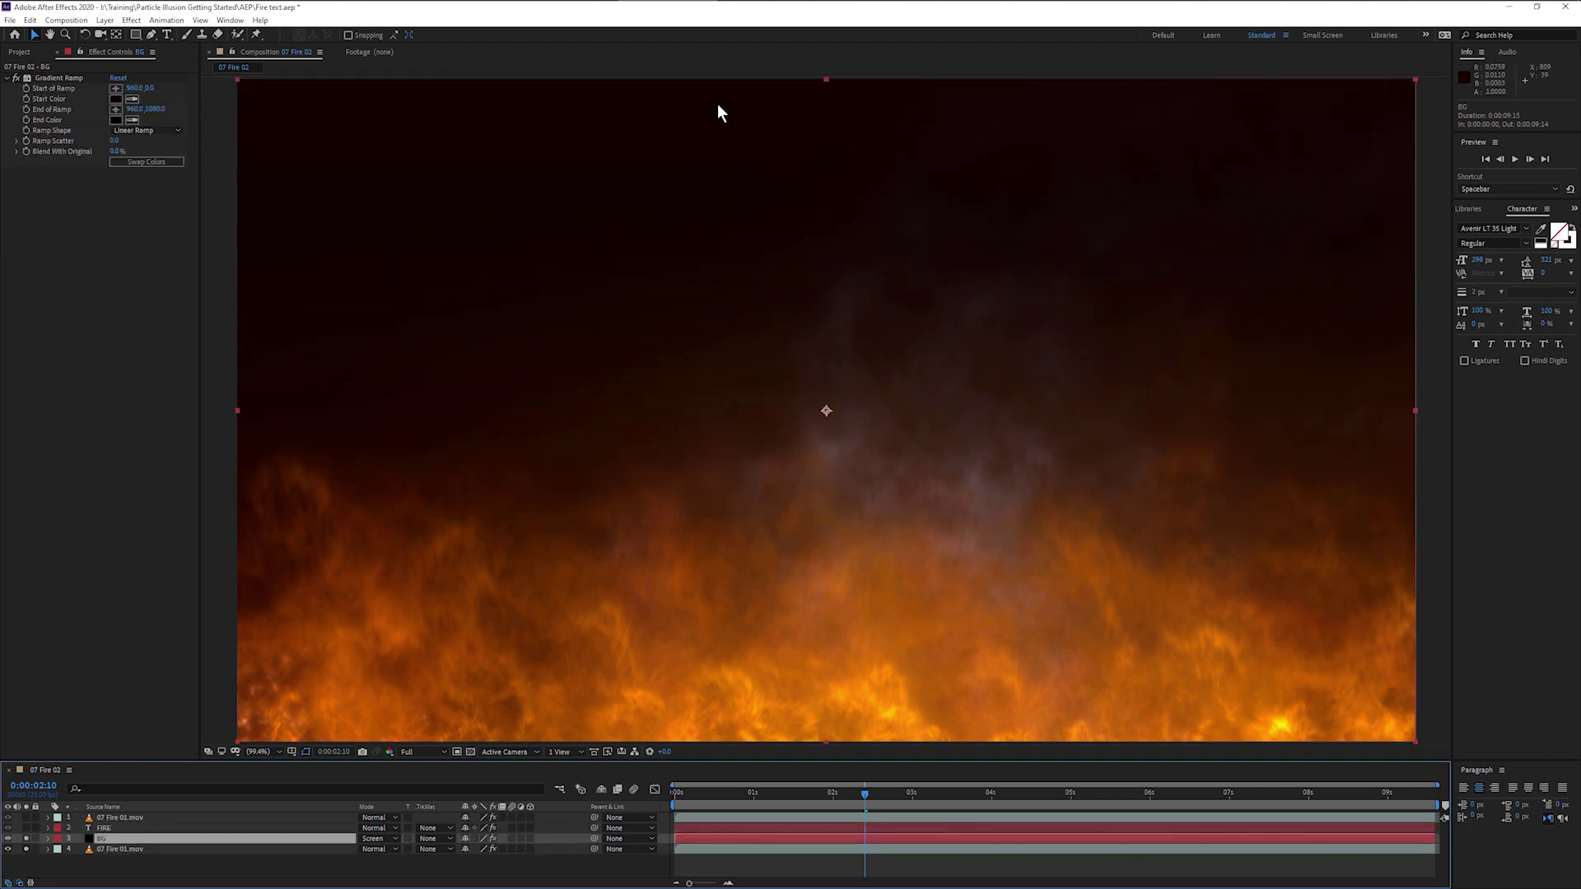
click(26, 828)
click(103, 828)
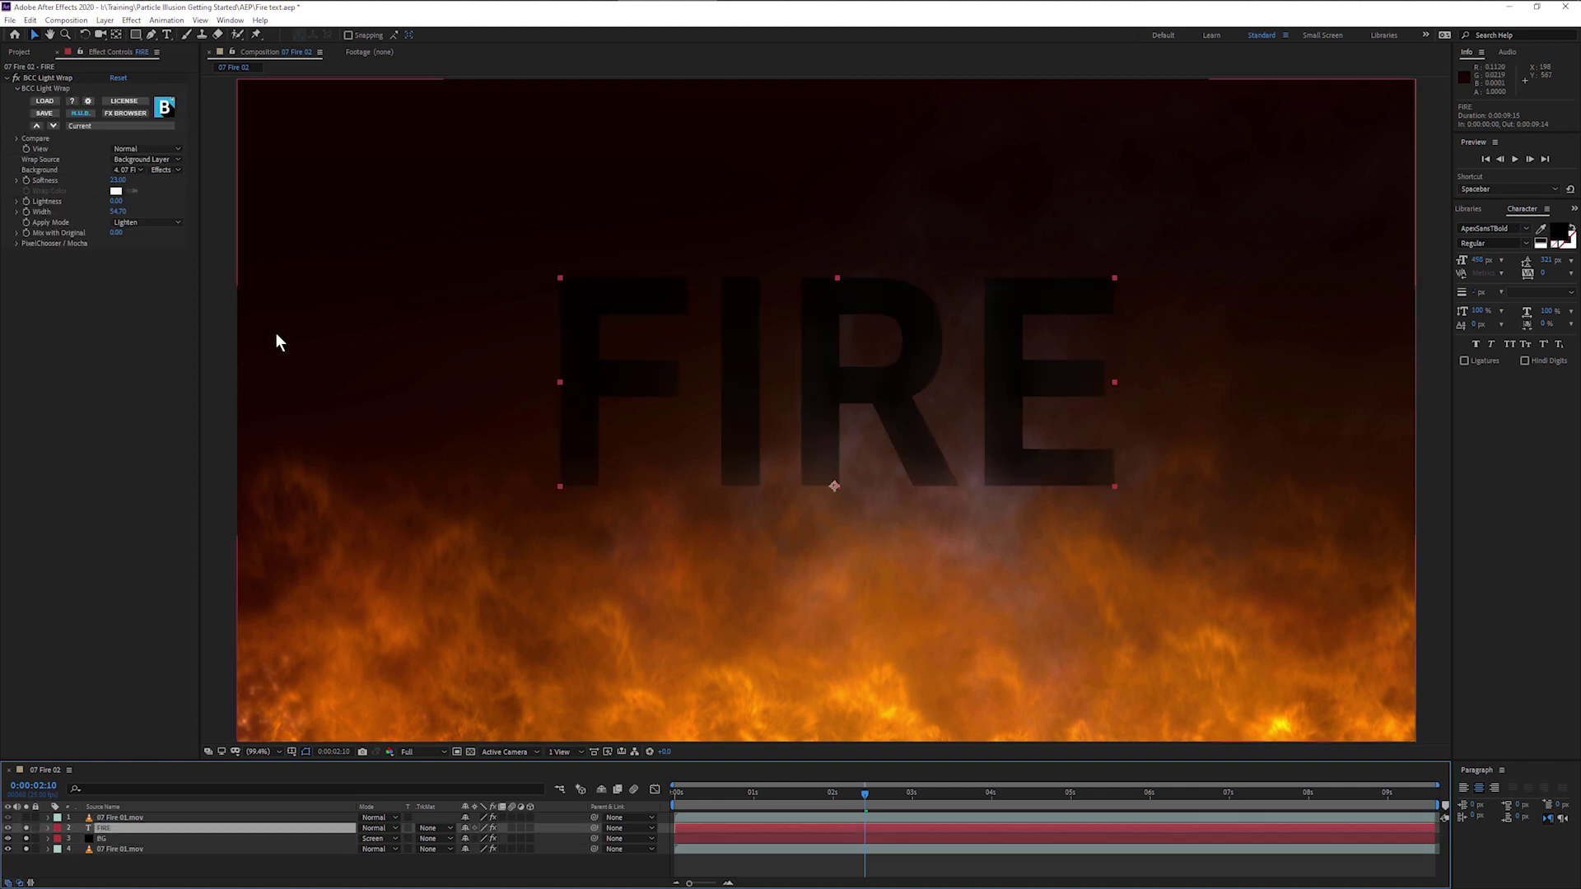
Toggle the BCC Light Wrap effect off and back on, then select the 07 Fire 01.mov layer
click(14, 78)
click(14, 78)
click(15, 78)
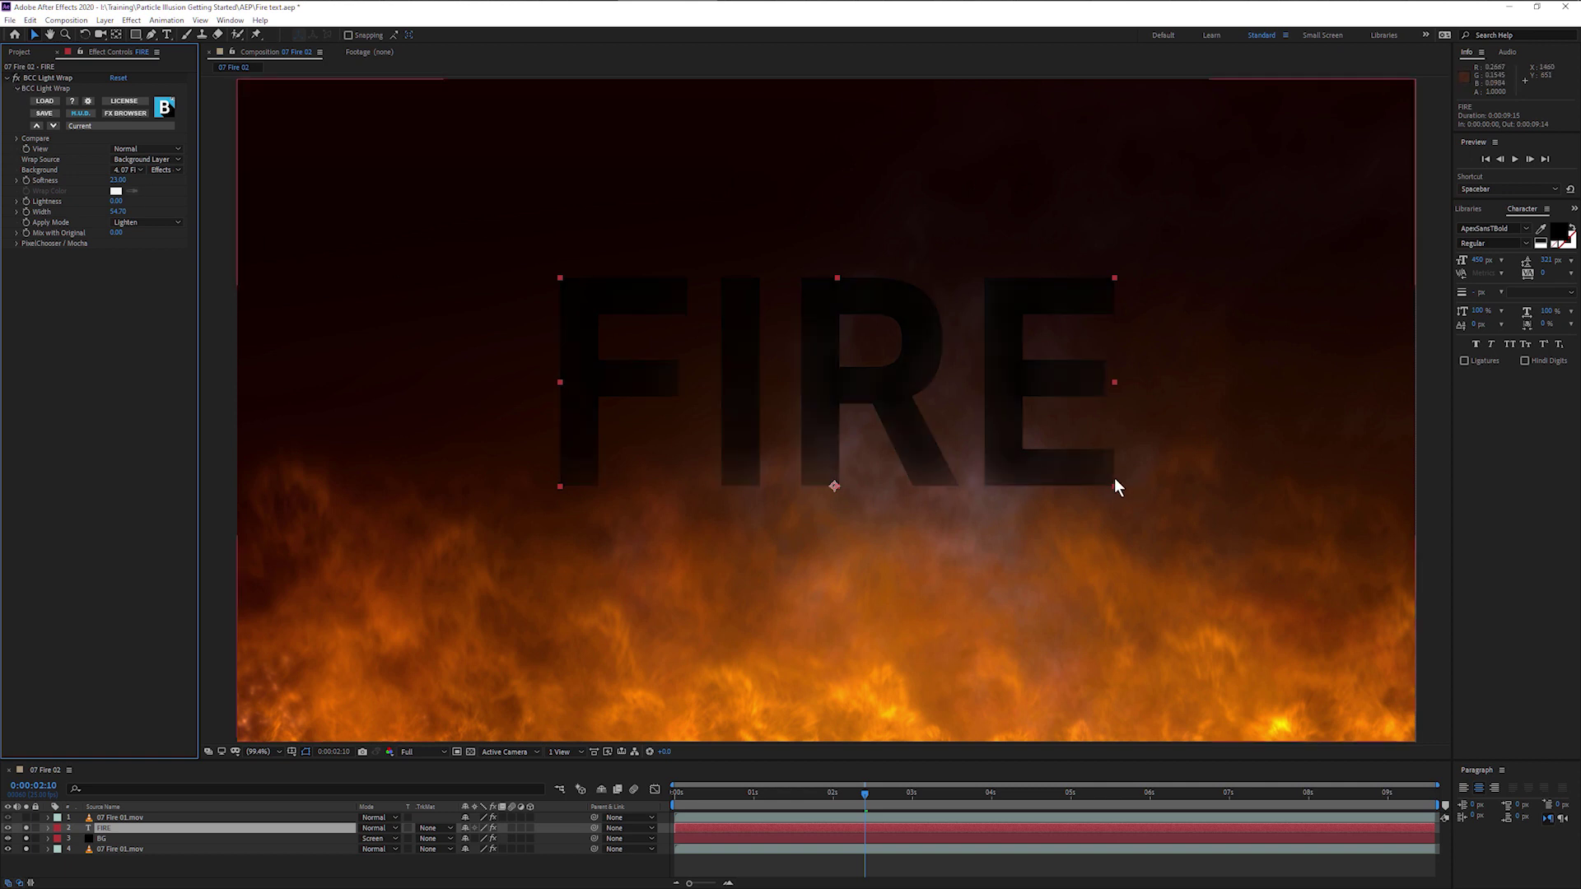
click(165, 818)
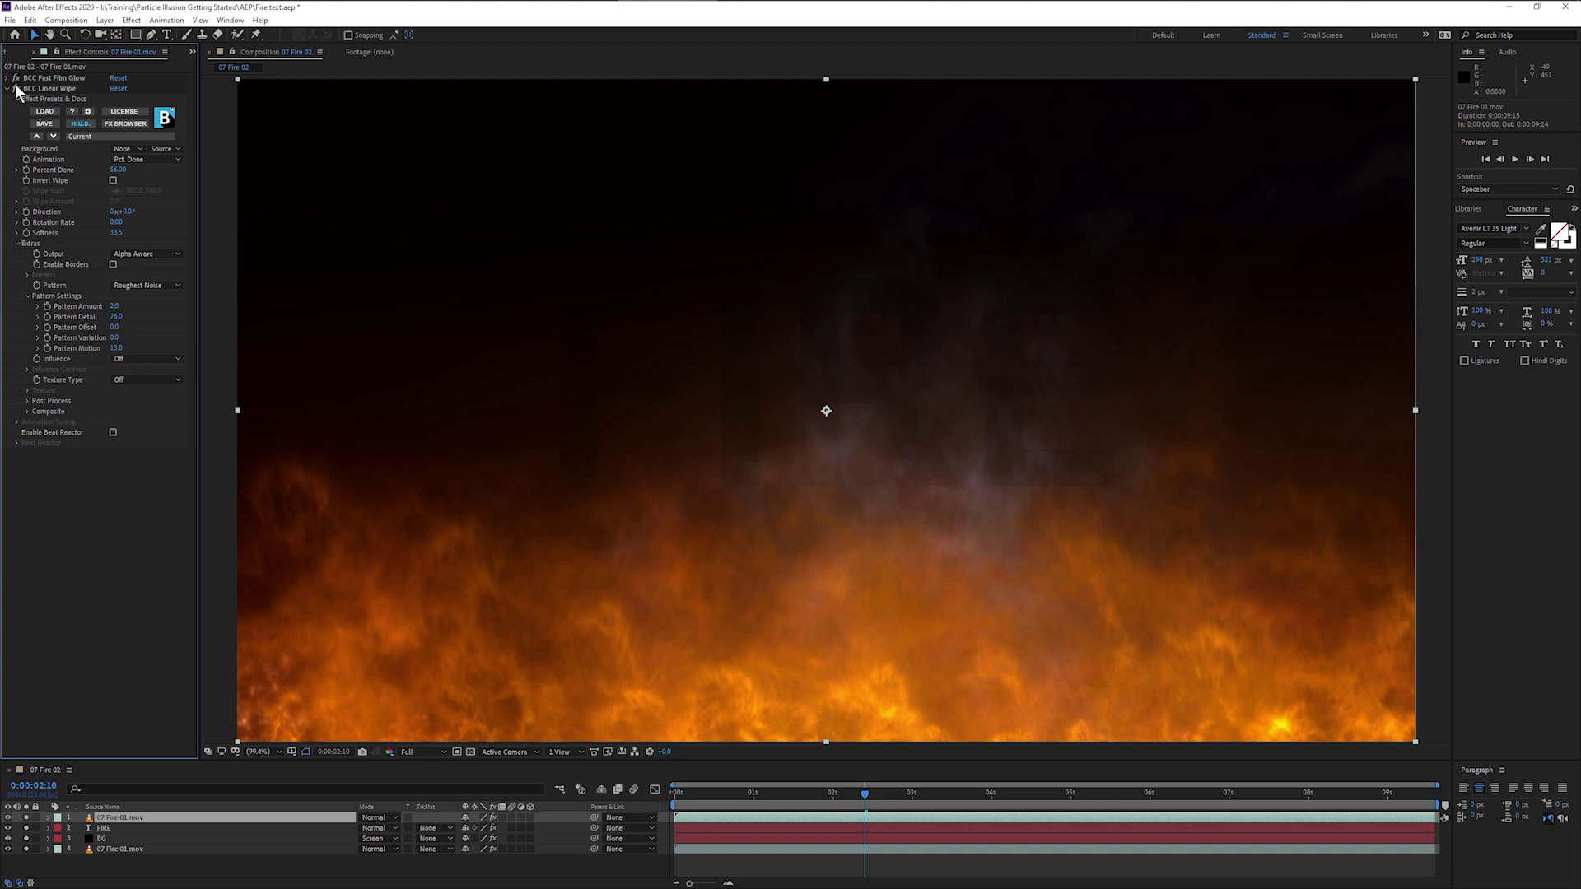
Select the FIRE, BG and 07 Fire 01.mov layers and preview the full composite
drag(31, 823, 37, 856)
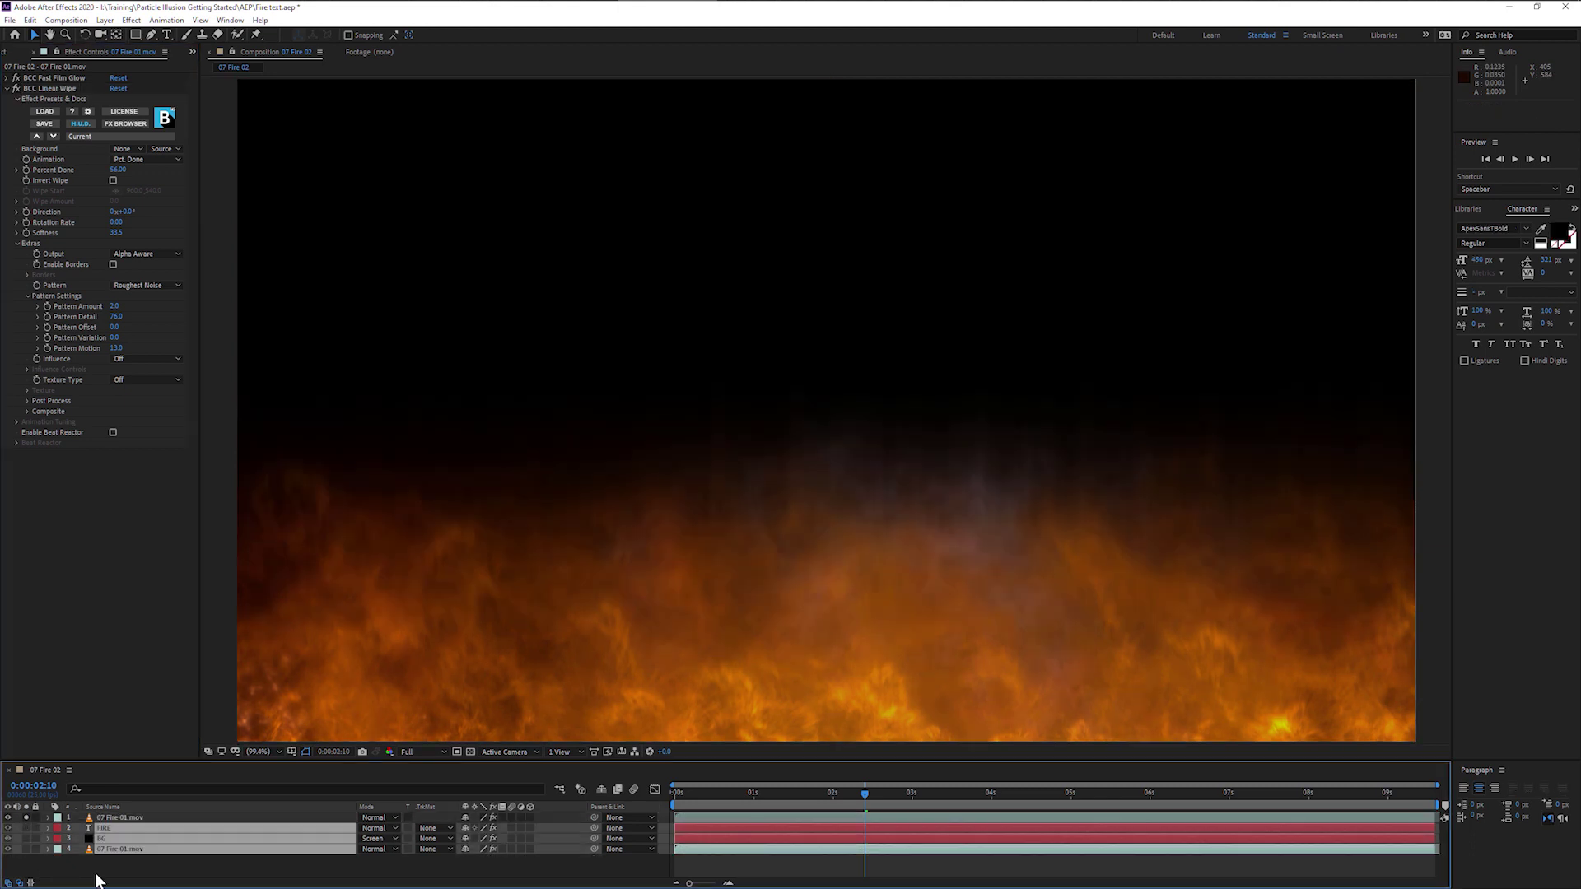
key(space)
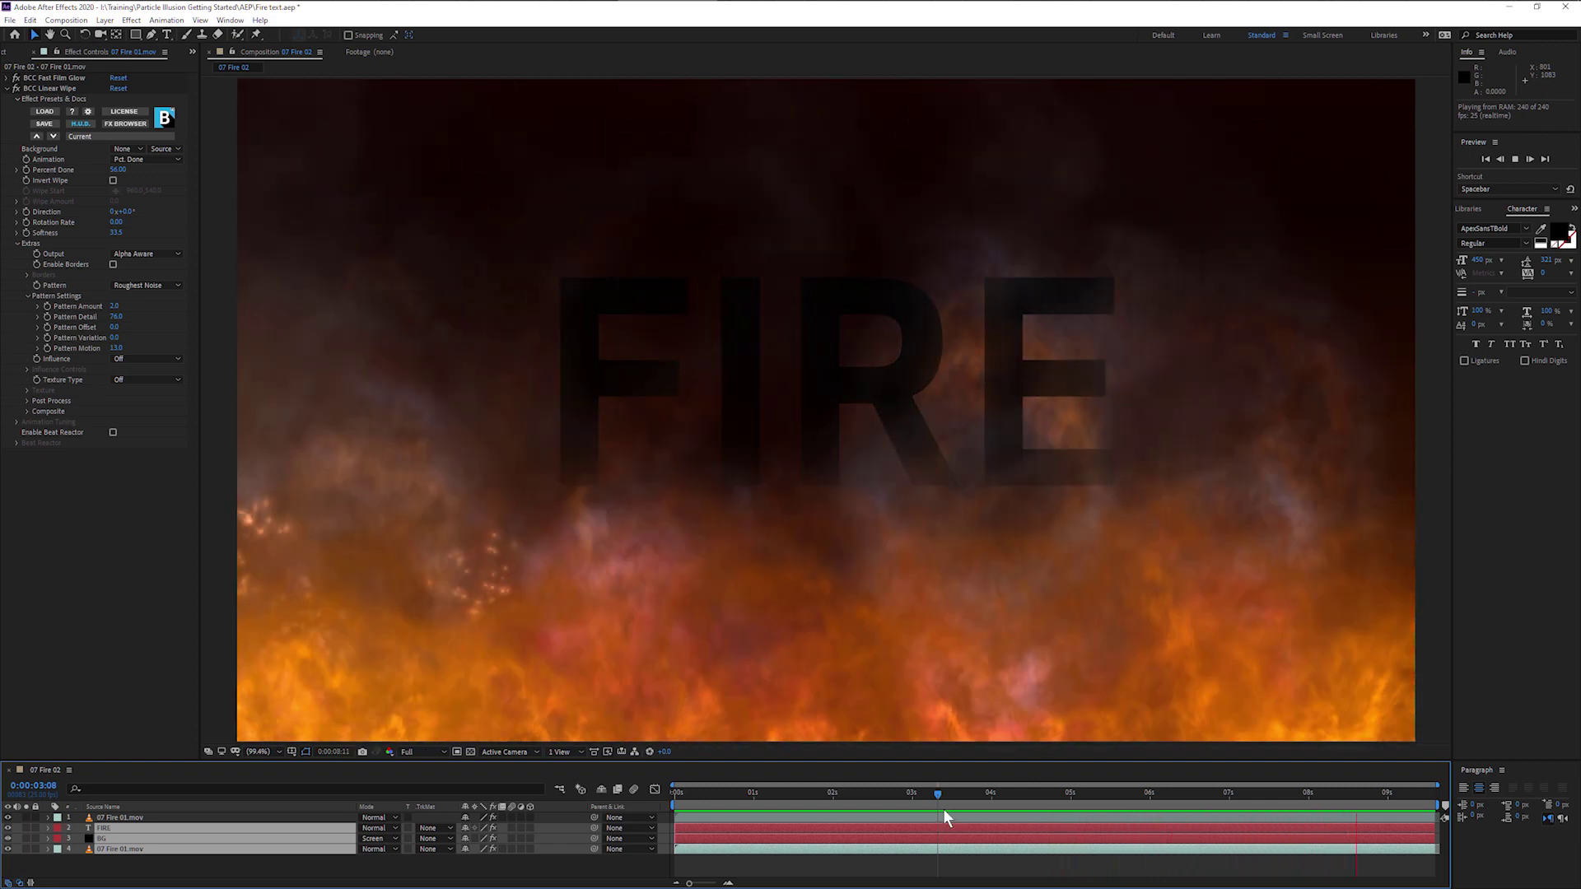
key(space)
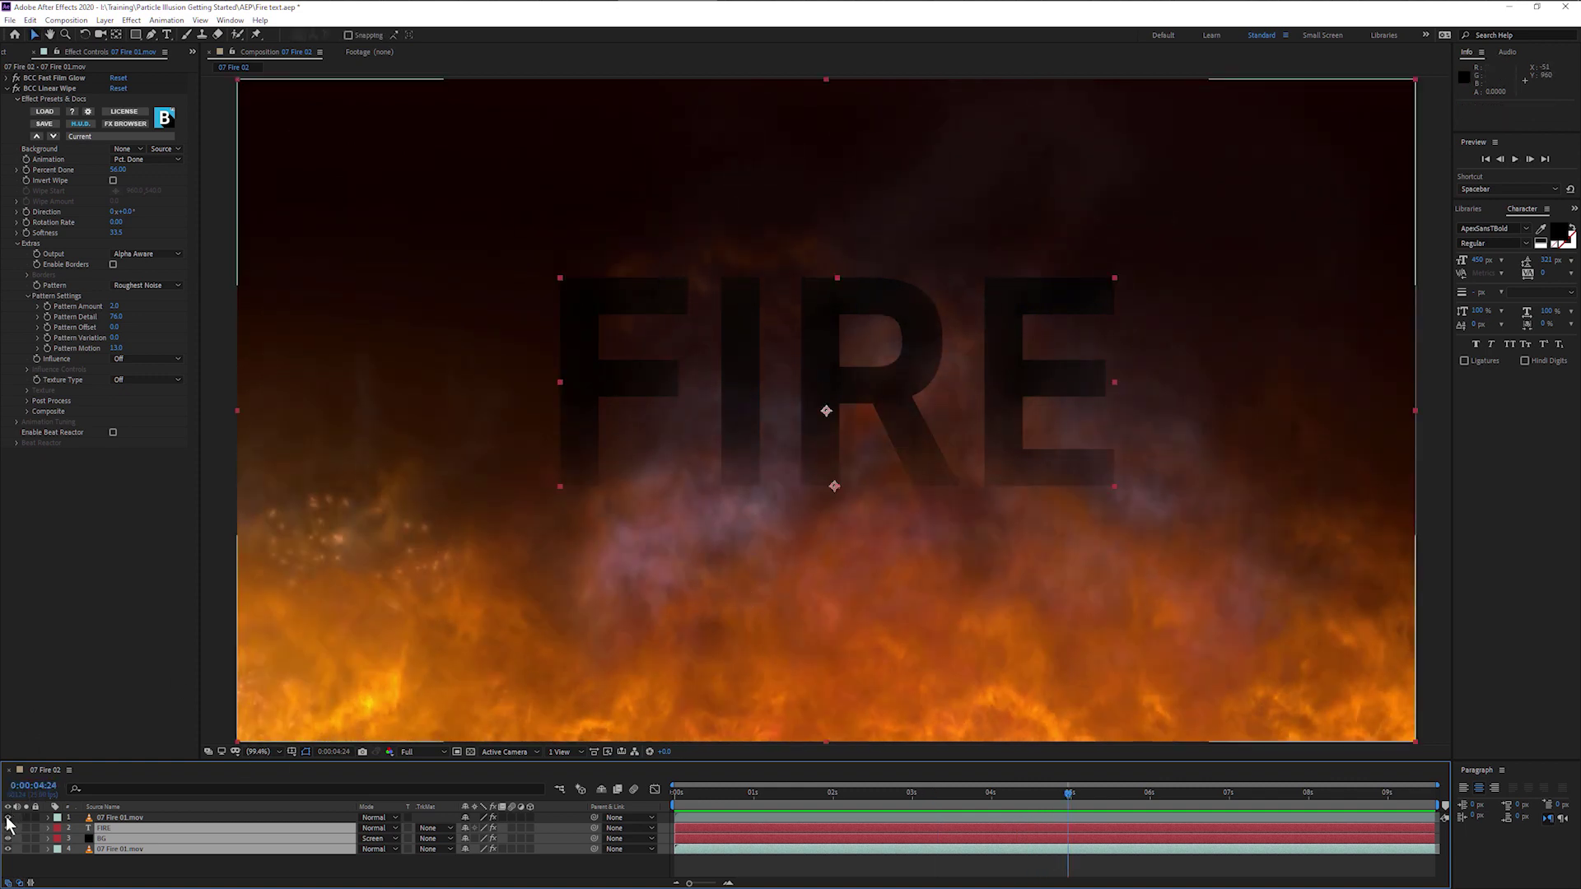
Create a new 1920×1080 black solid named PI Fire with Ctrl+Y
click(121, 871)
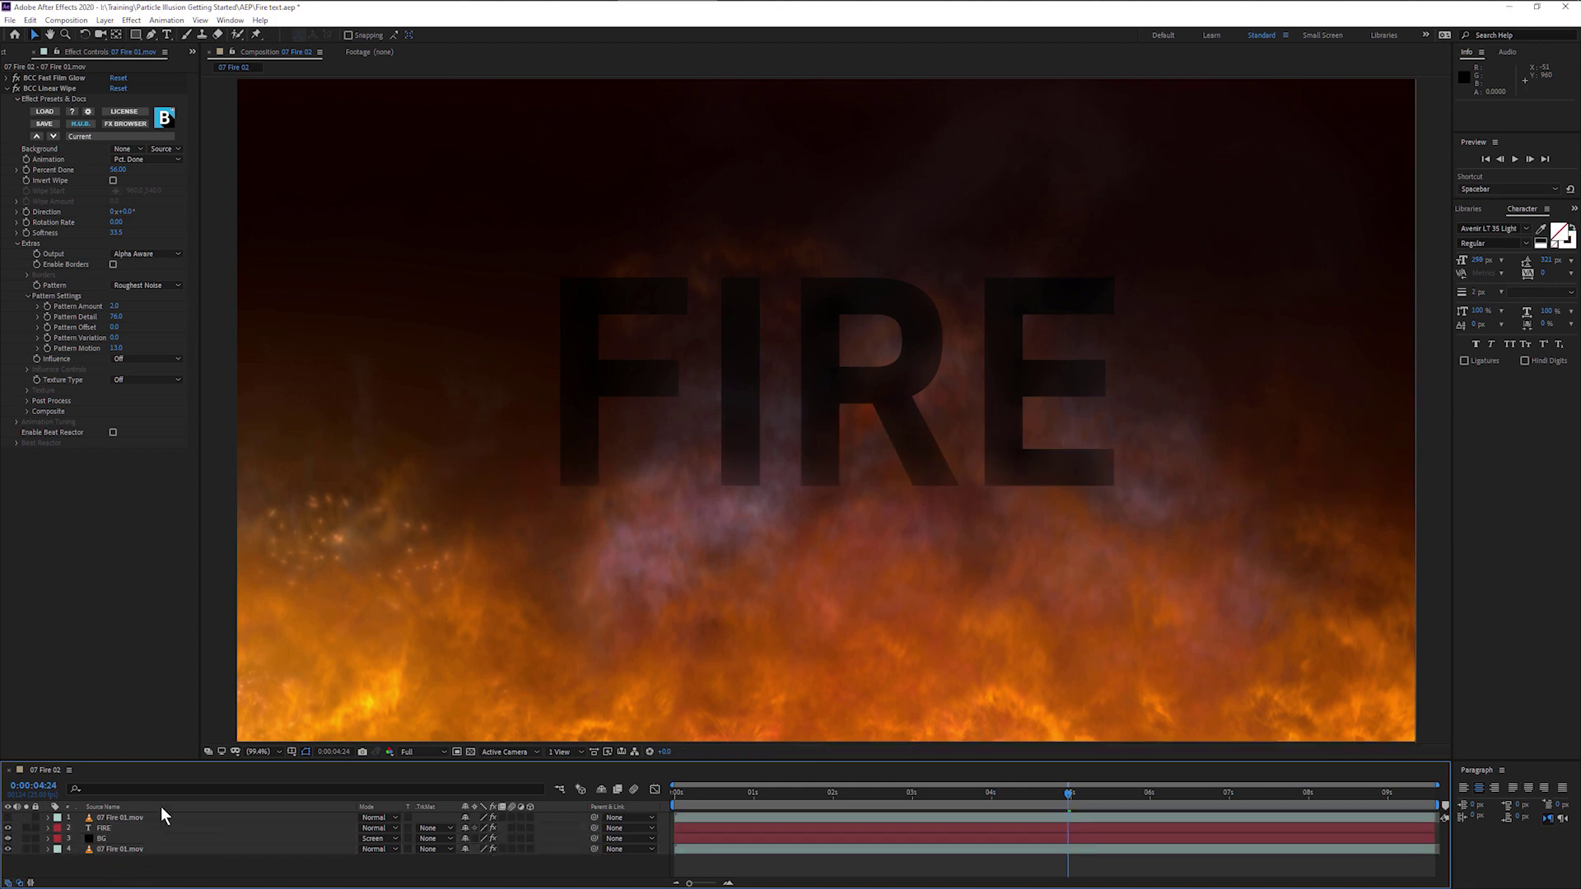
key(ctrl+y)
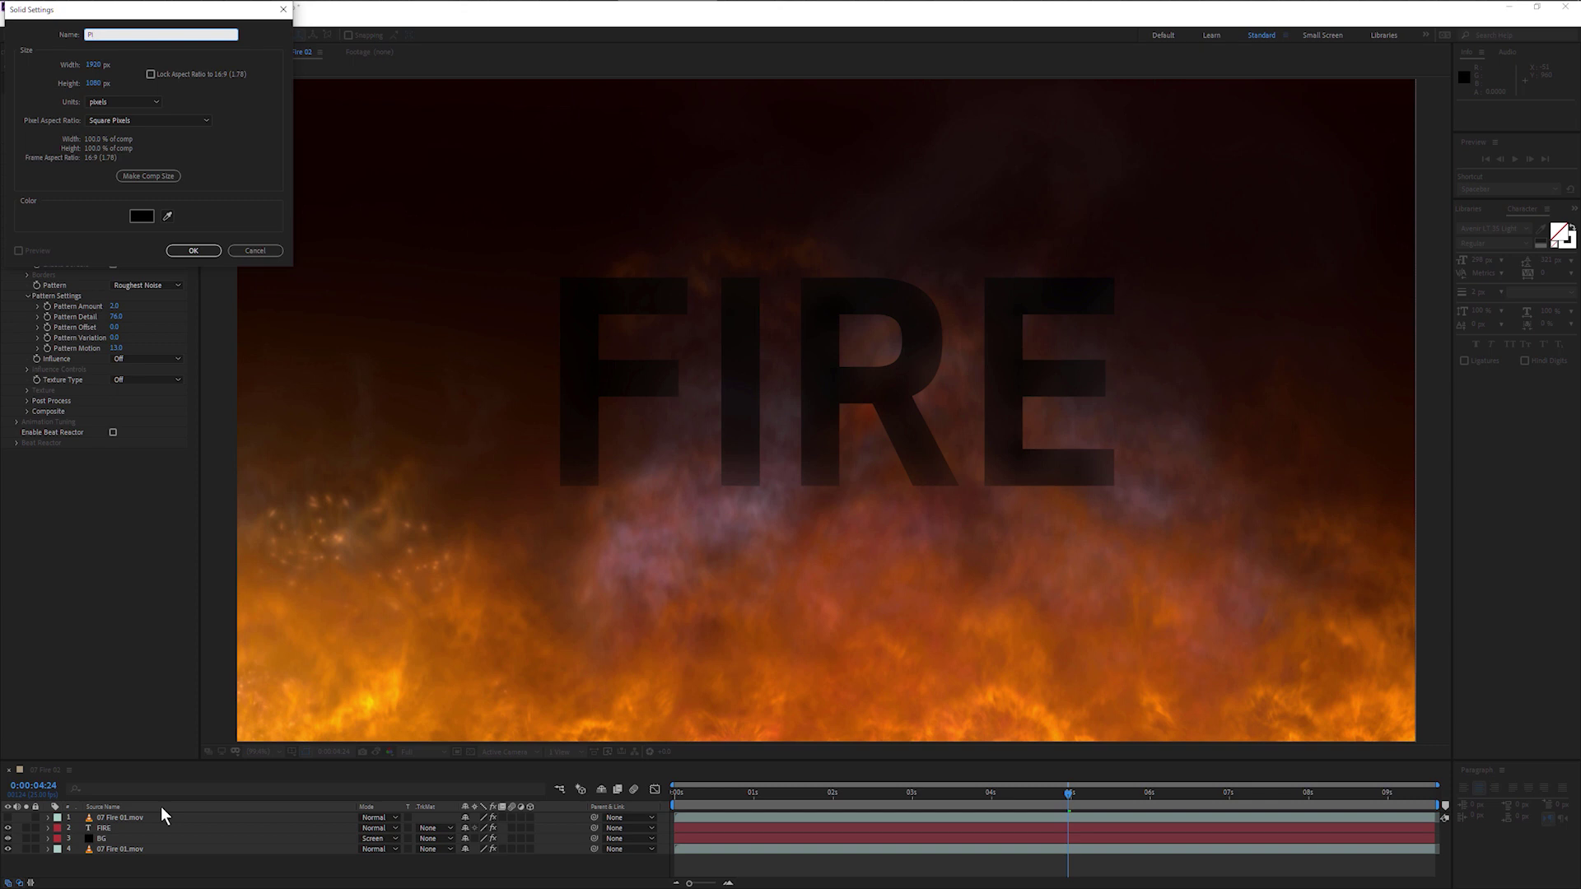
key(Return)
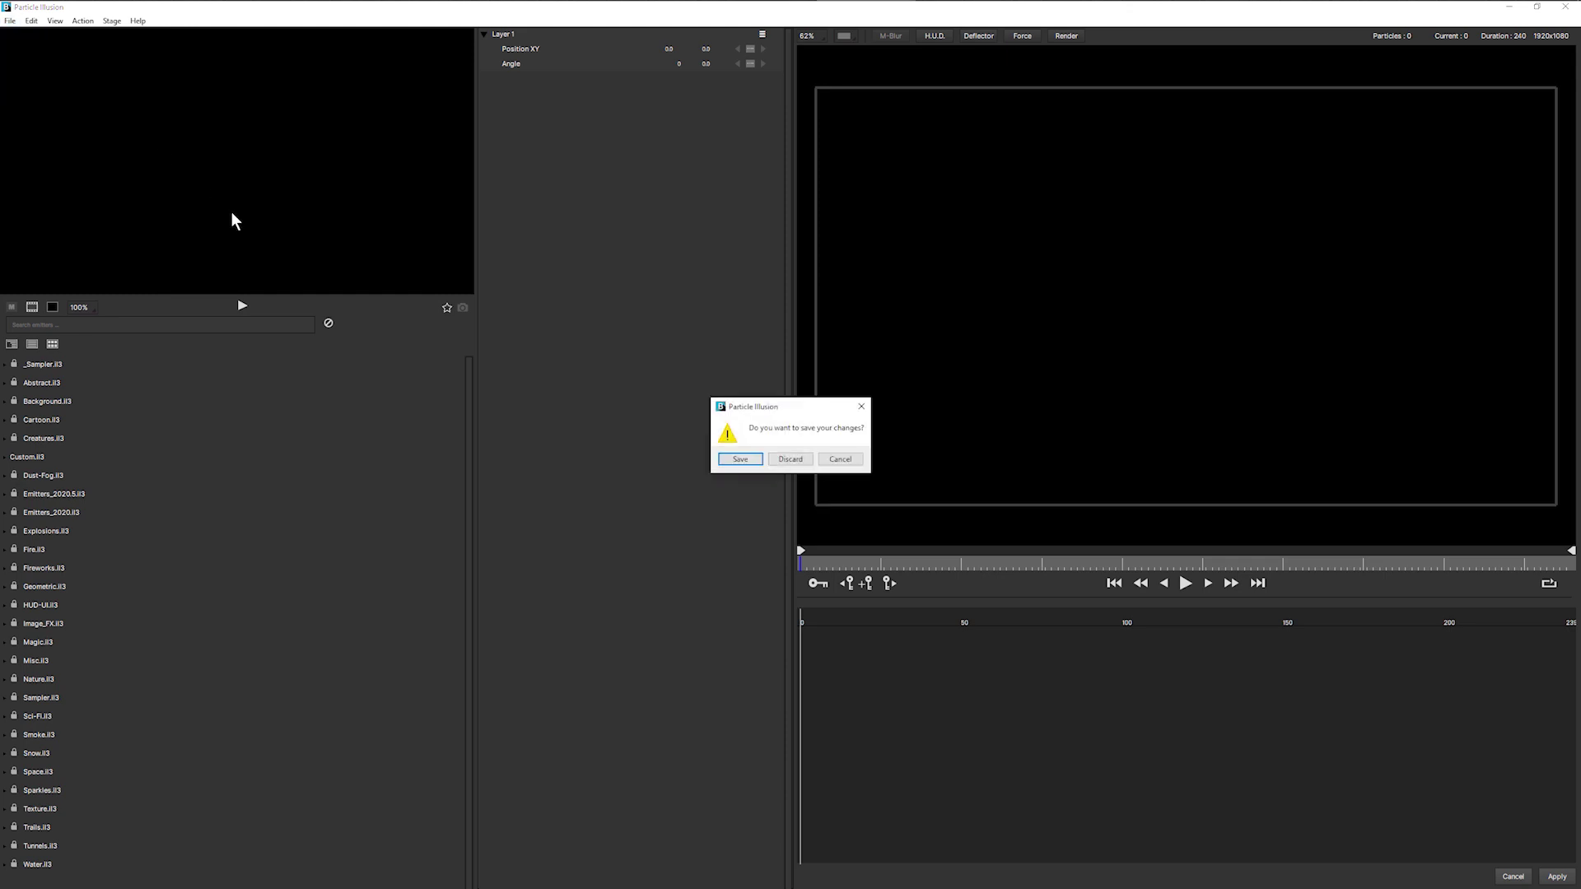
Discard unsaved scene changes, open the 07 Fire 01 project and scrub to frame 139
click(789, 459)
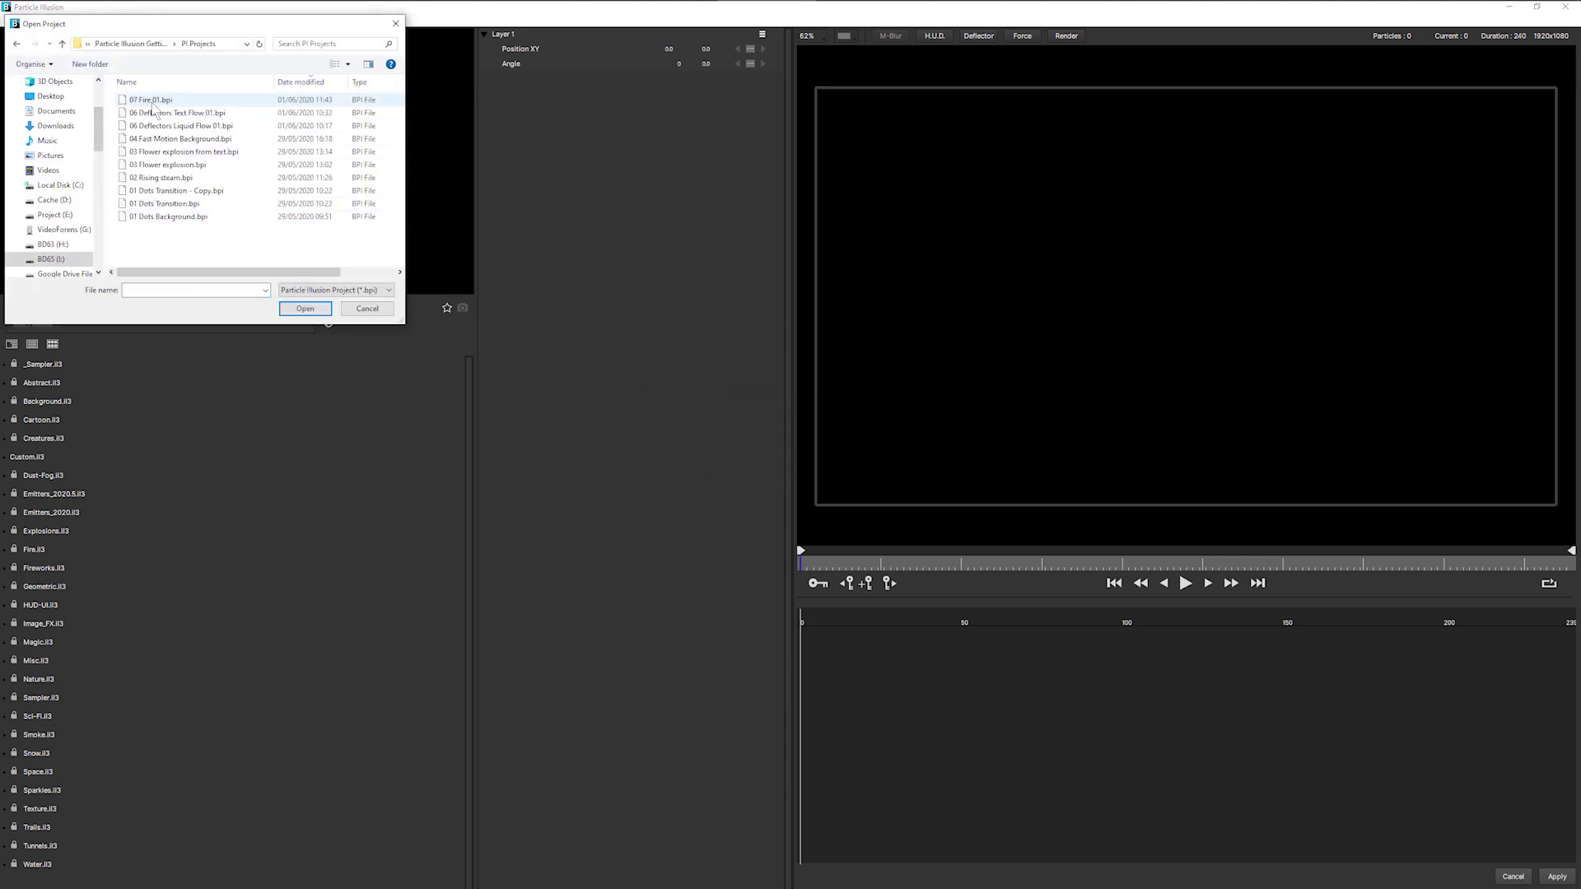
double_click(163, 103)
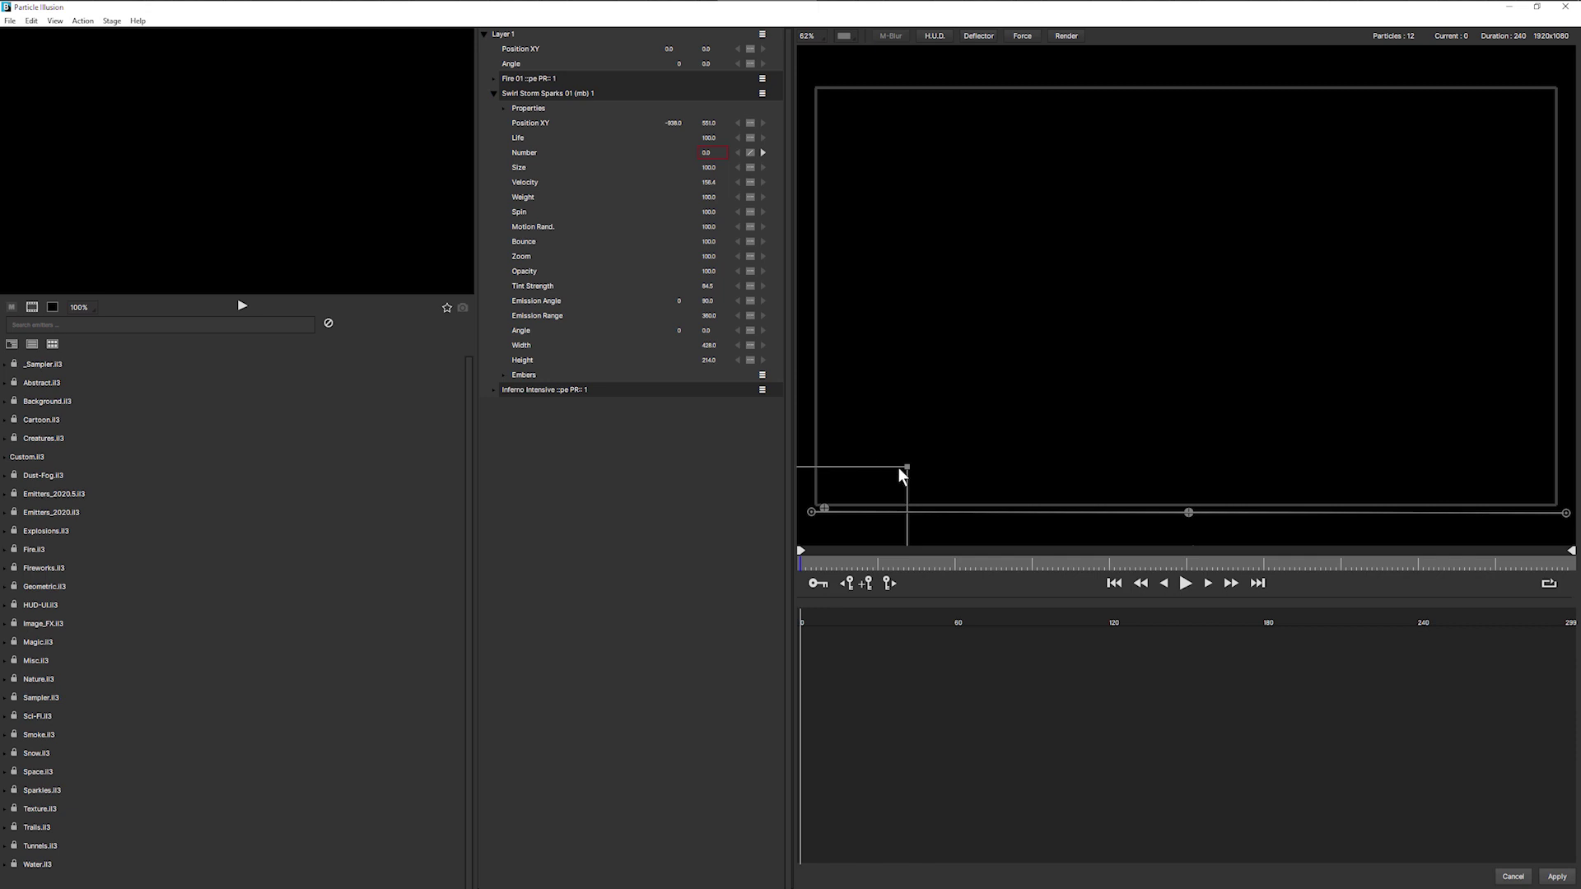
drag(912, 563, 1157, 564)
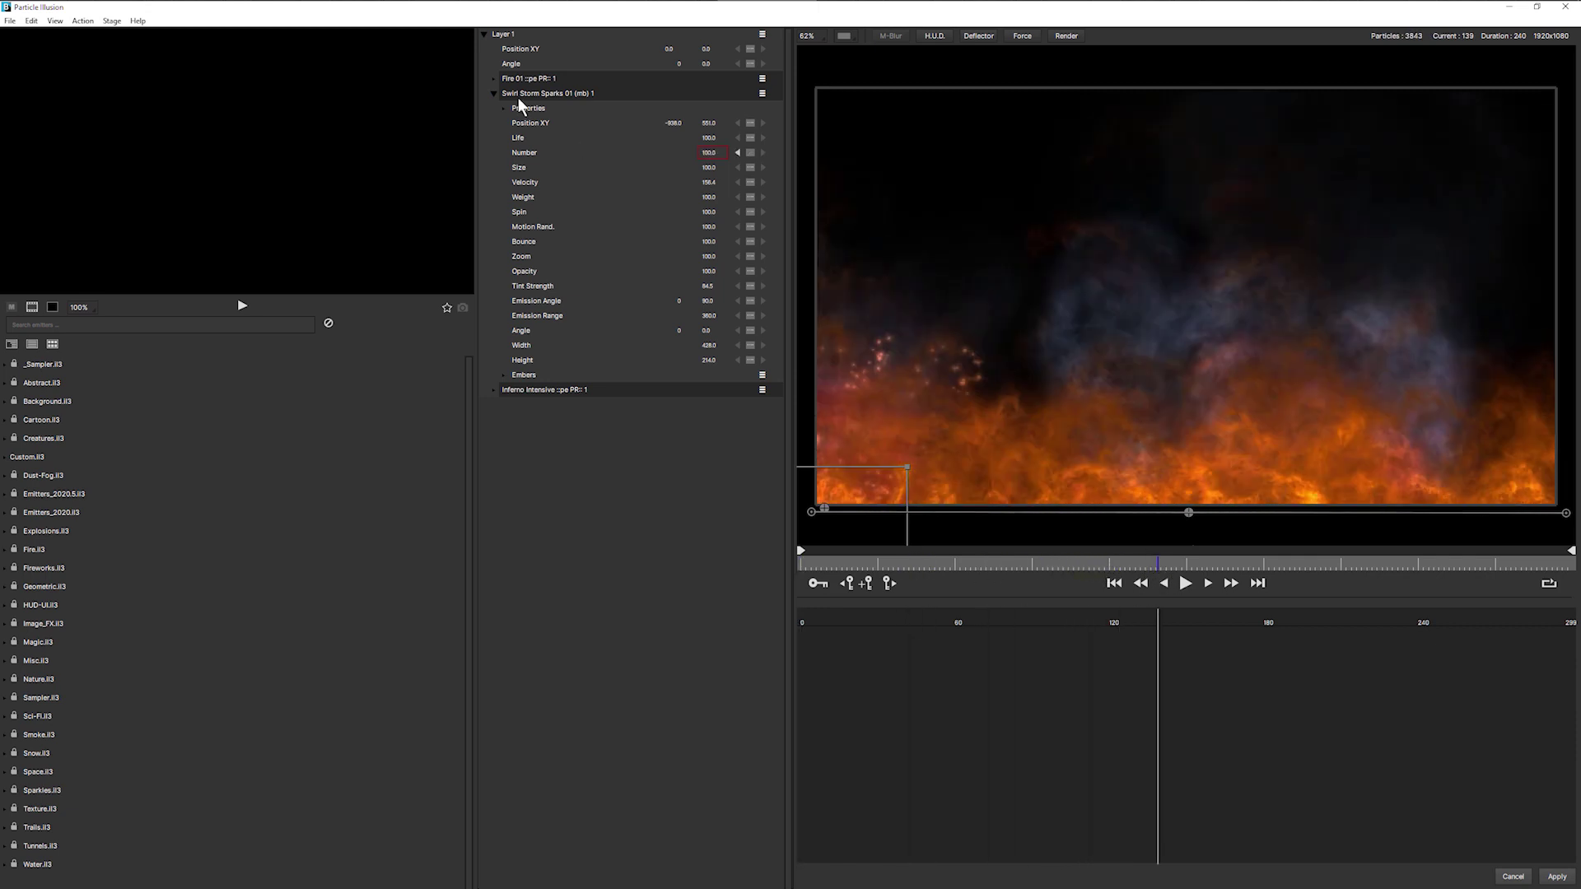
Disable the Inferno Intensive smoke emitter and apply the changes to the composition
click(494, 95)
right_click(735, 110)
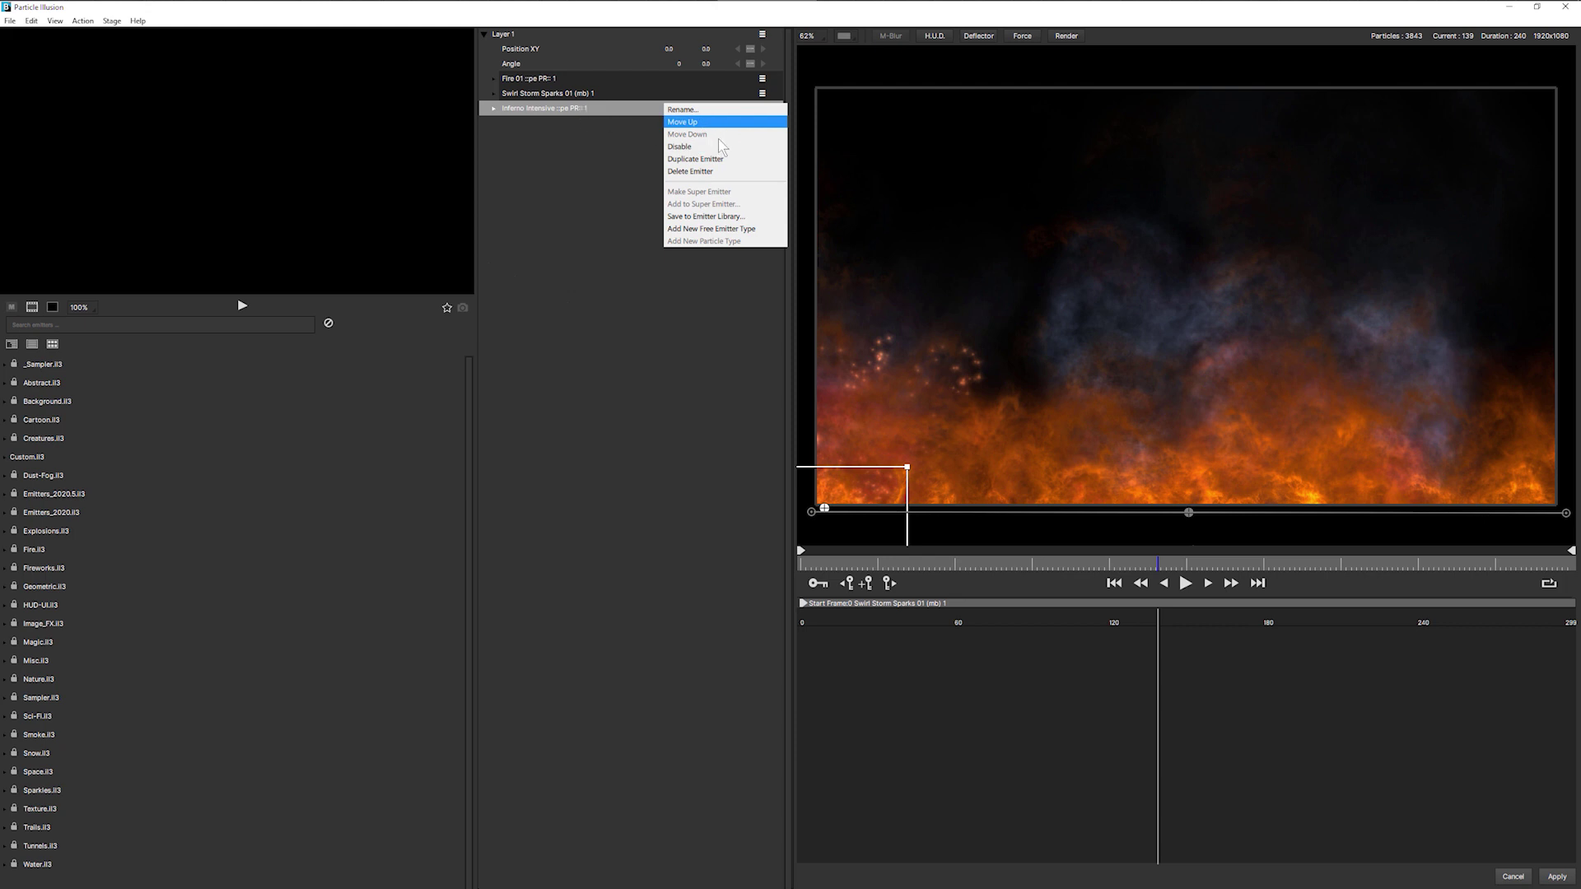
click(700, 147)
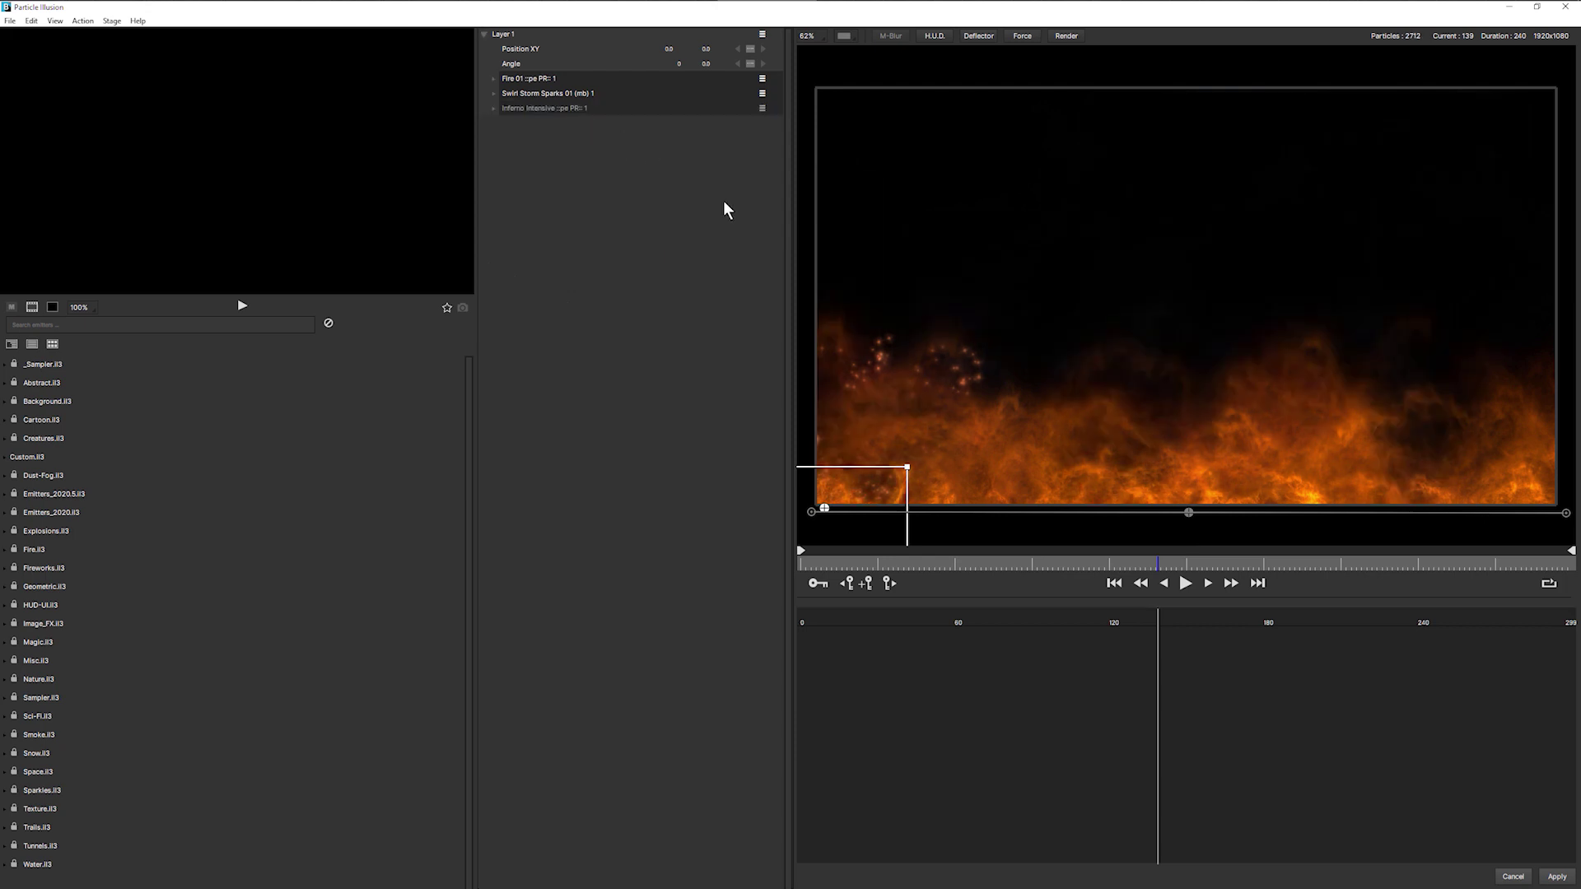
click(1557, 878)
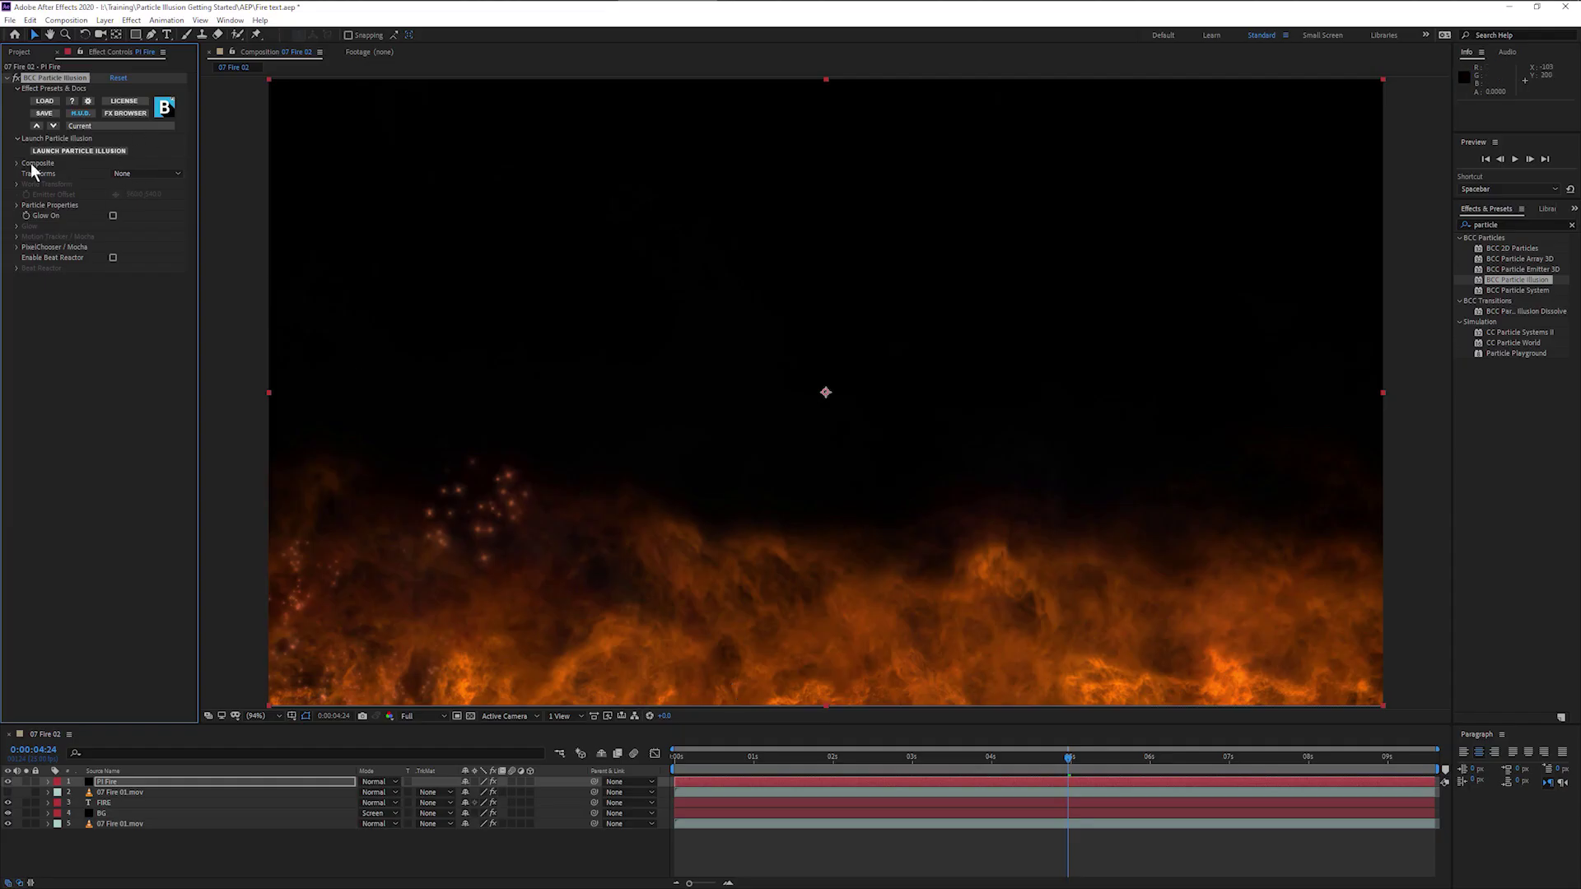
Set Composite Style to Alpha + Apply Mode and the PI Fire layer's blend mode to Screen
click(17, 163)
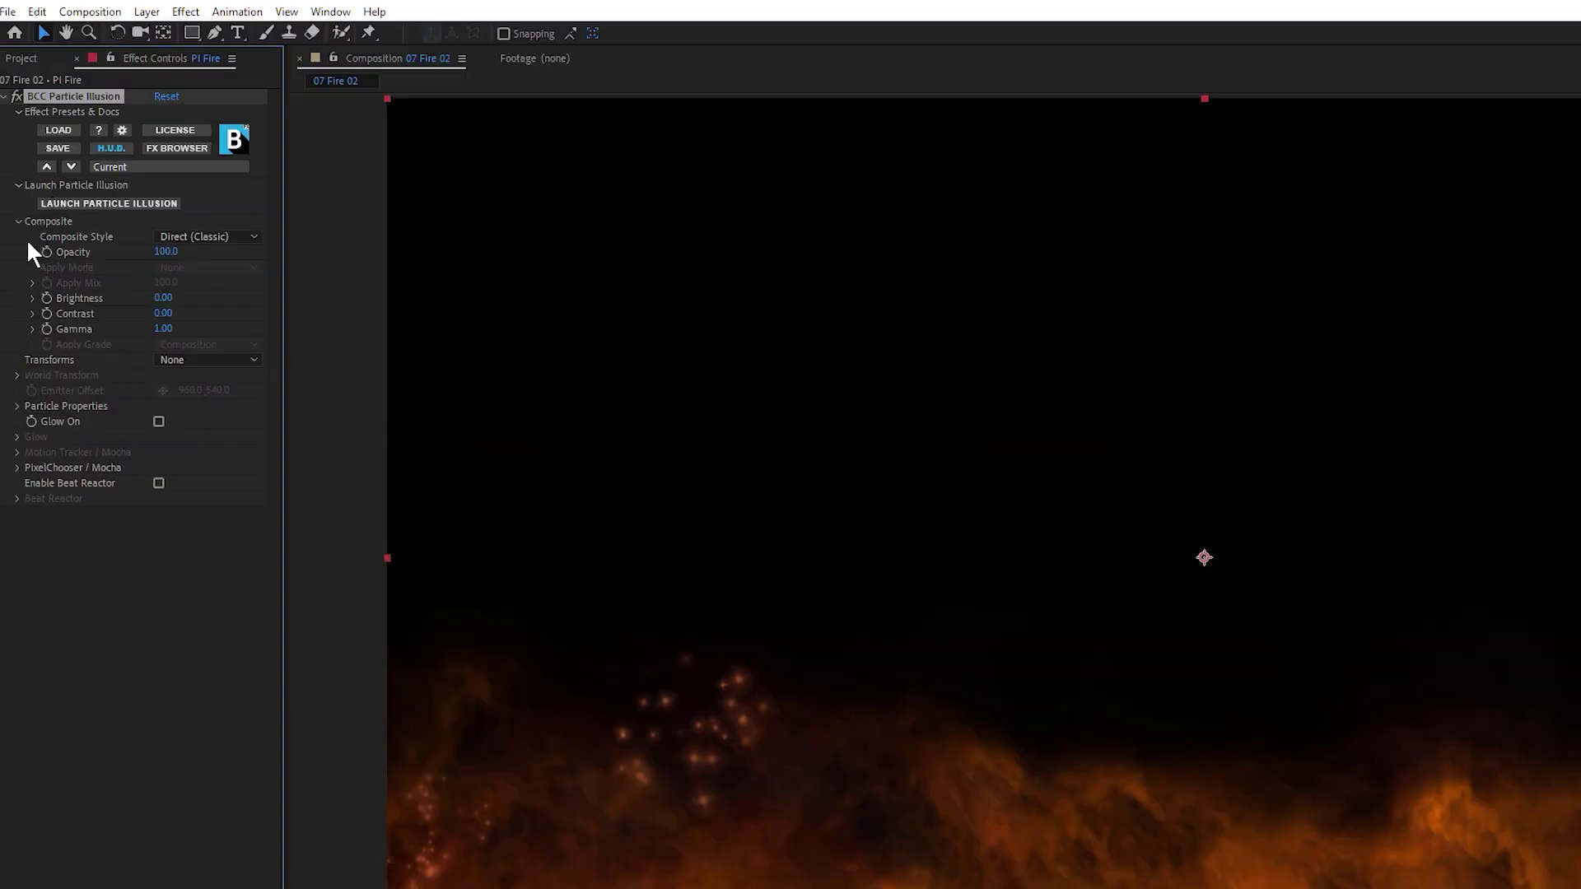
click(212, 237)
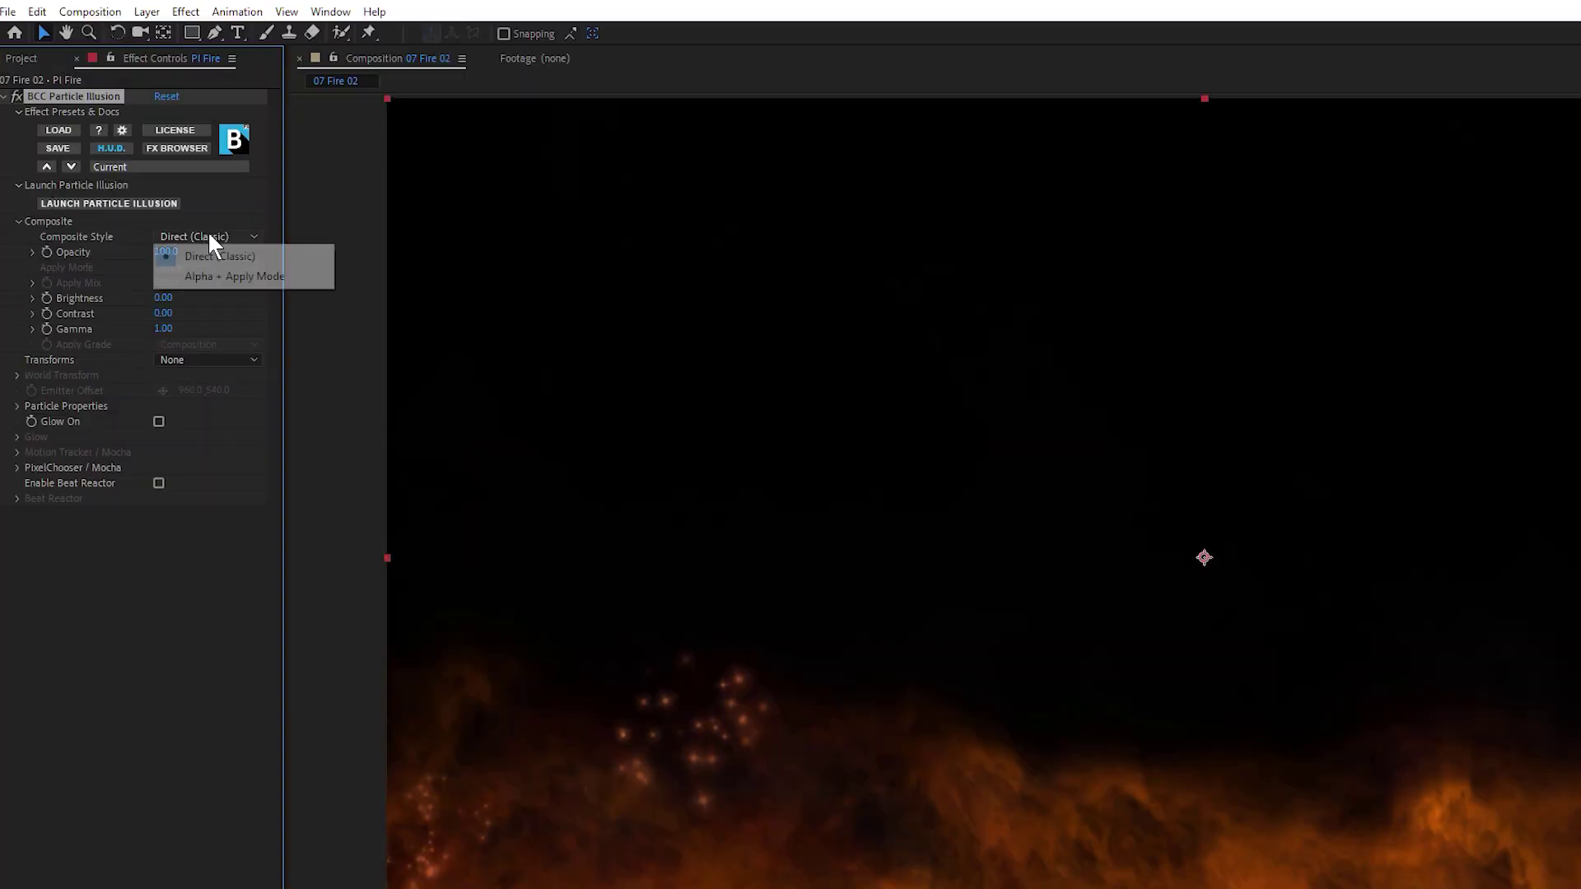
click(272, 275)
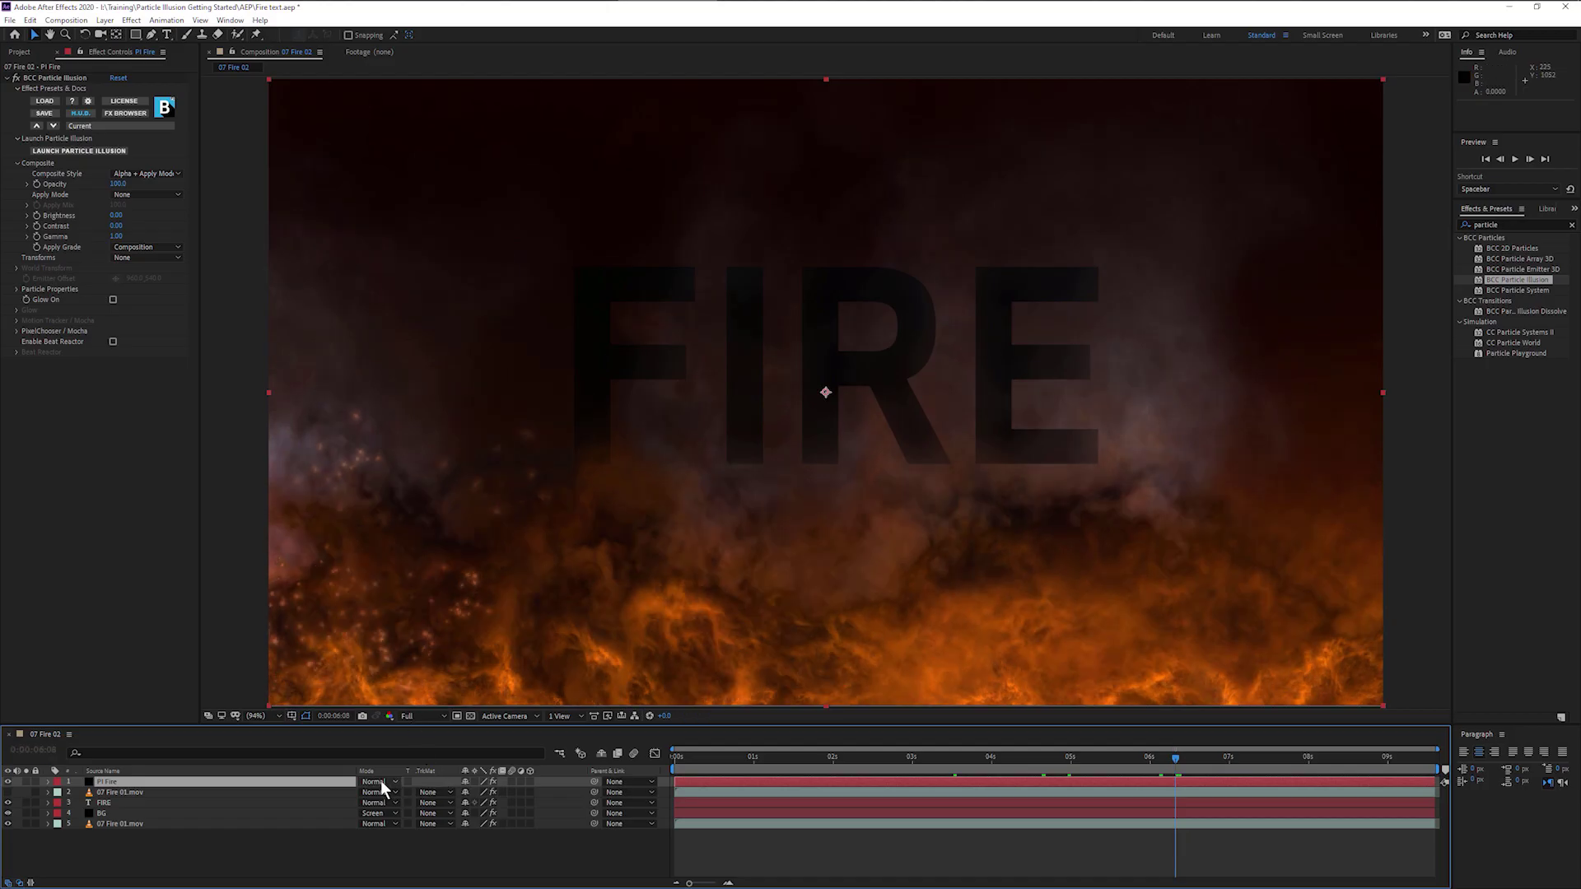
click(380, 780)
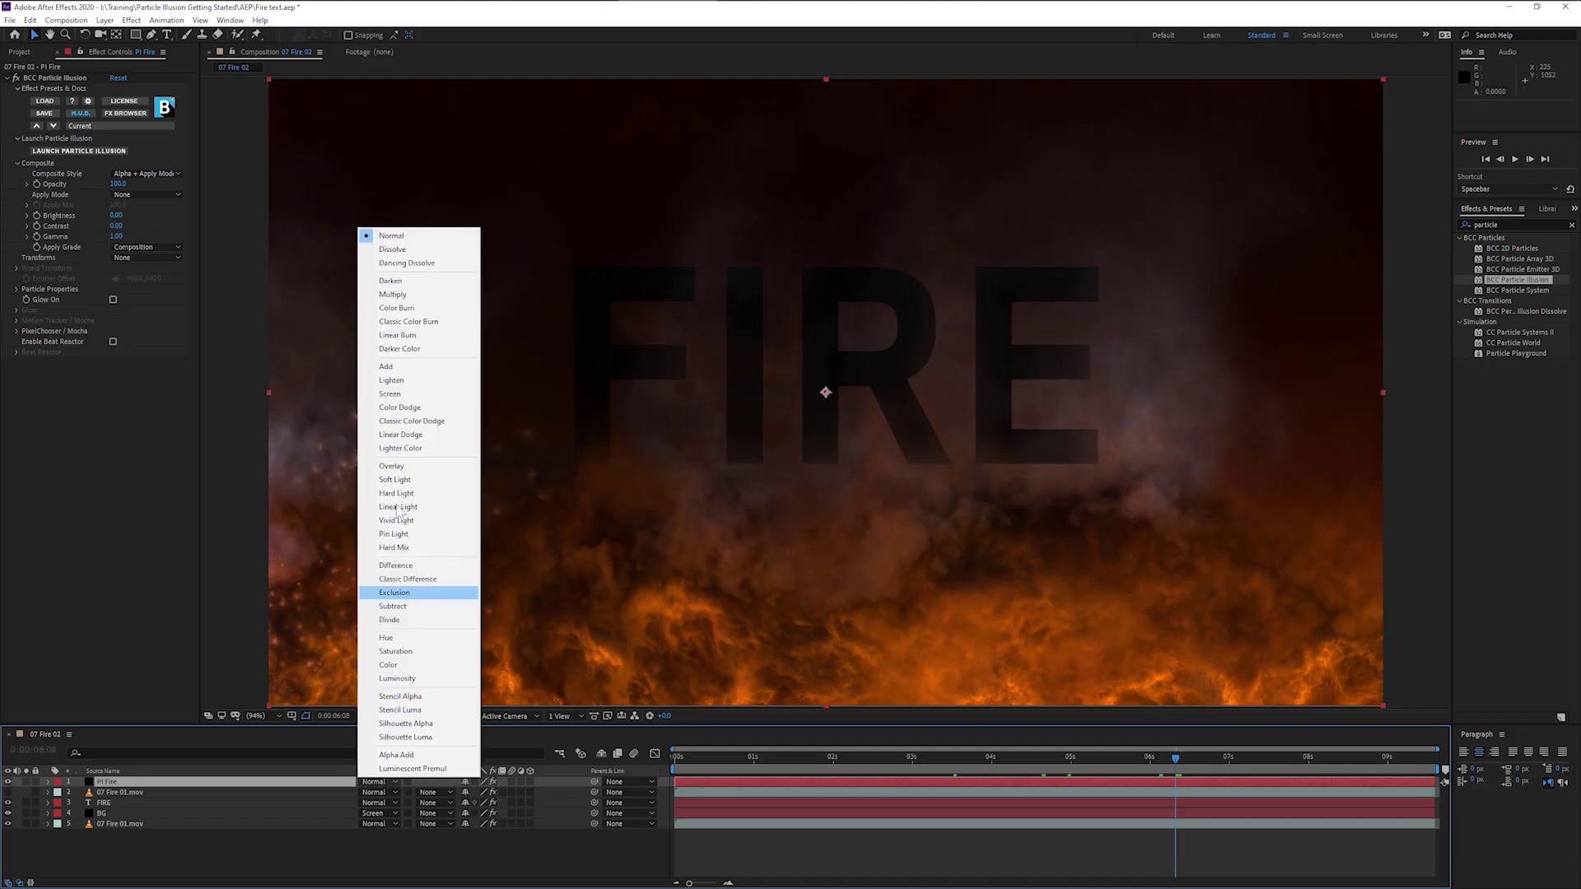
click(415, 392)
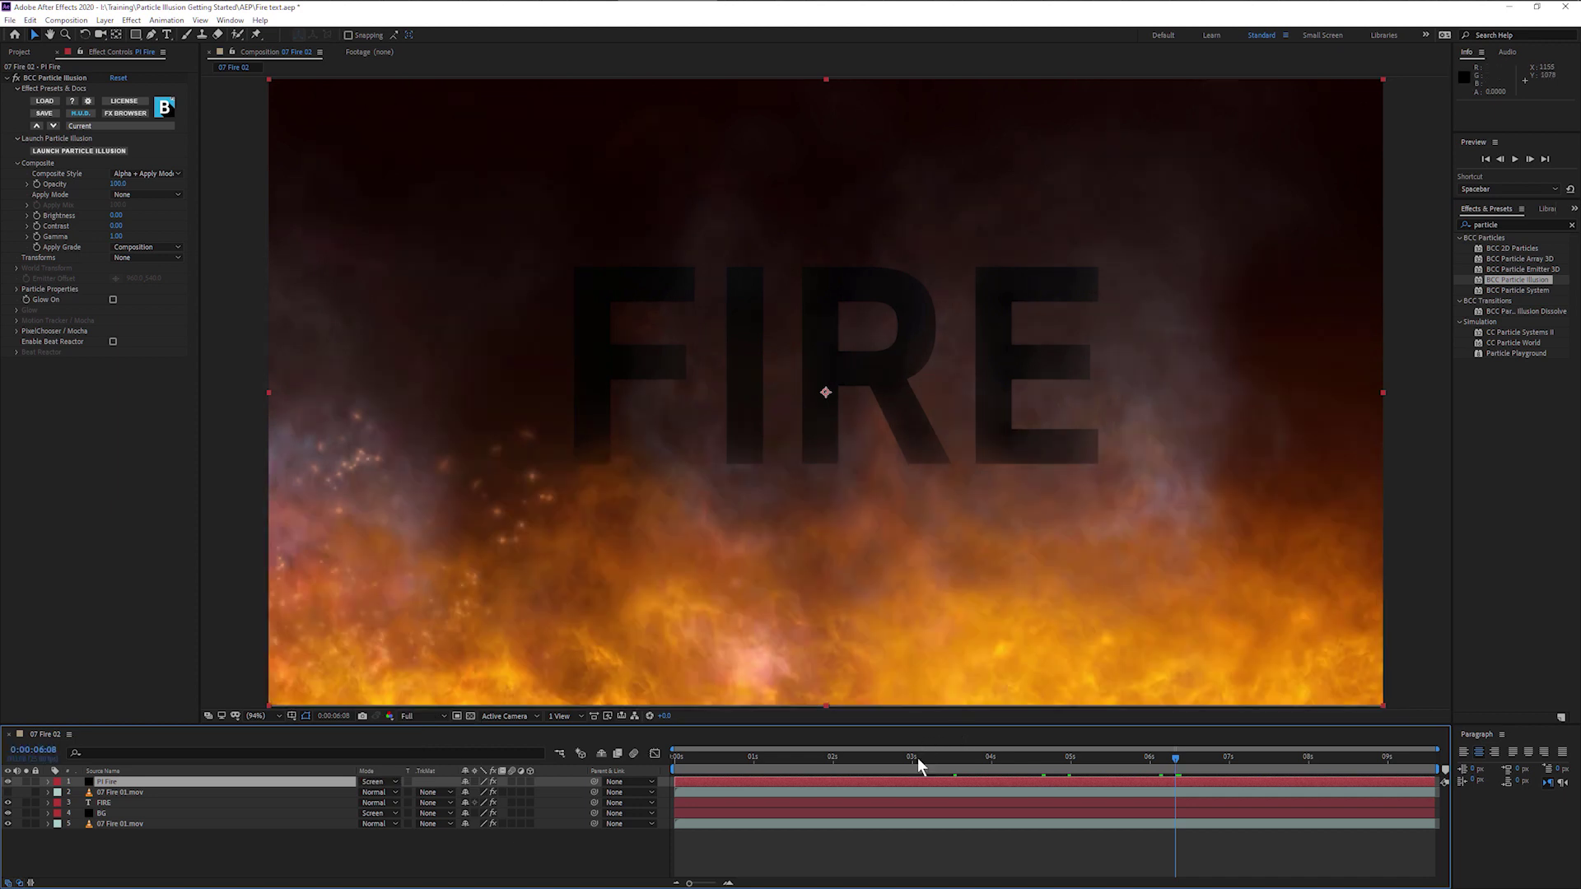
At 0:00:03:03, try the Lighten blend mode on PI Fire and preview
click(922, 757)
click(399, 781)
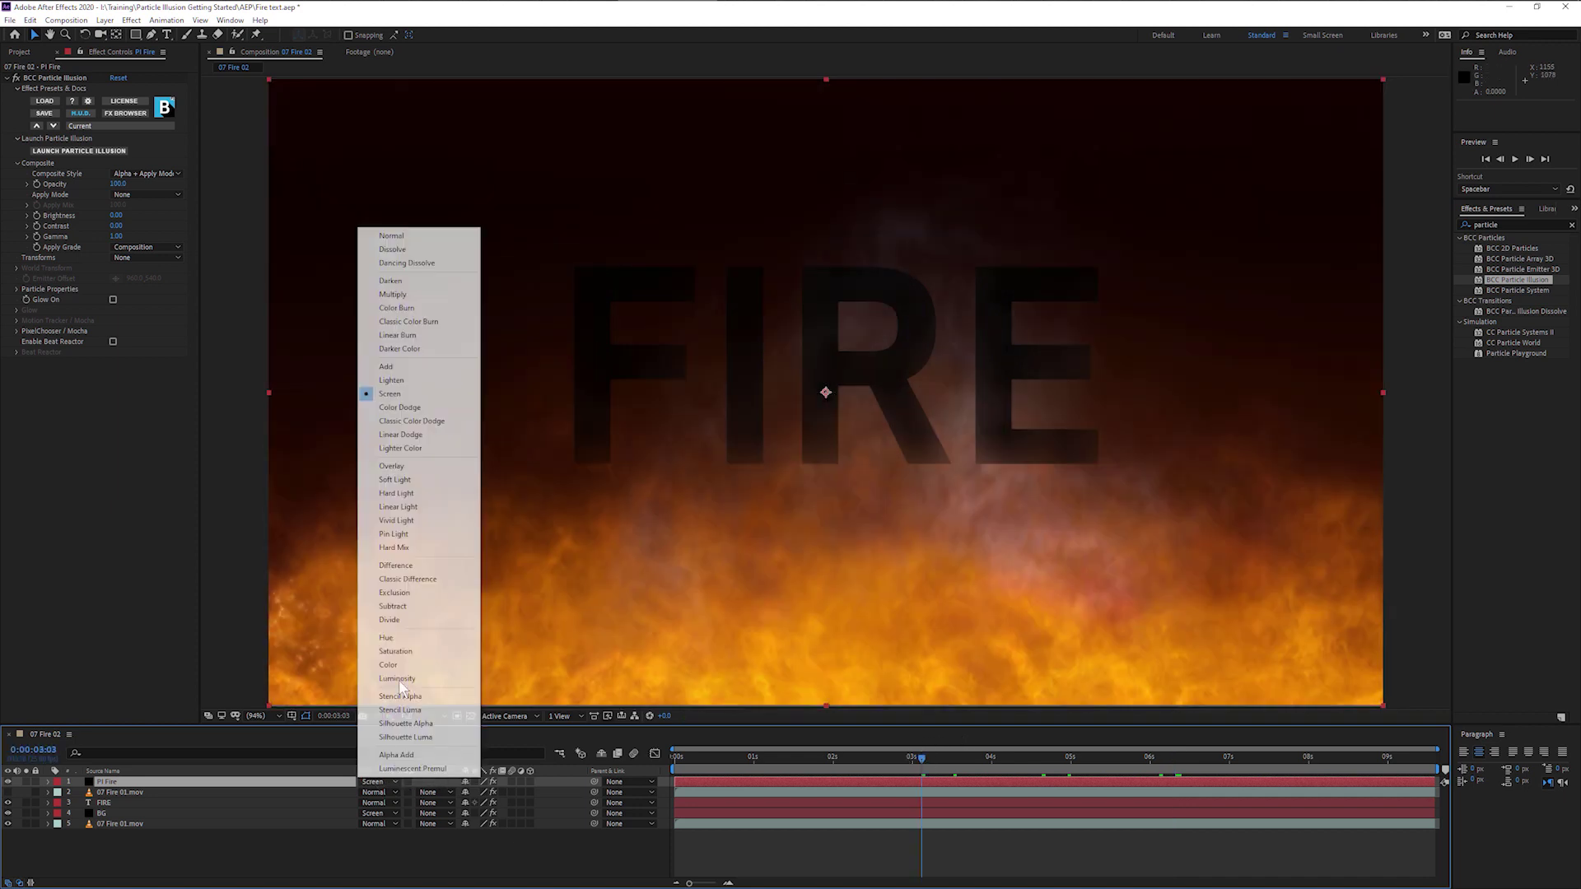
click(407, 380)
key(space)
Set Transforms to World and raise the fire with World Center Y at 350
click(147, 256)
click(156, 282)
click(16, 267)
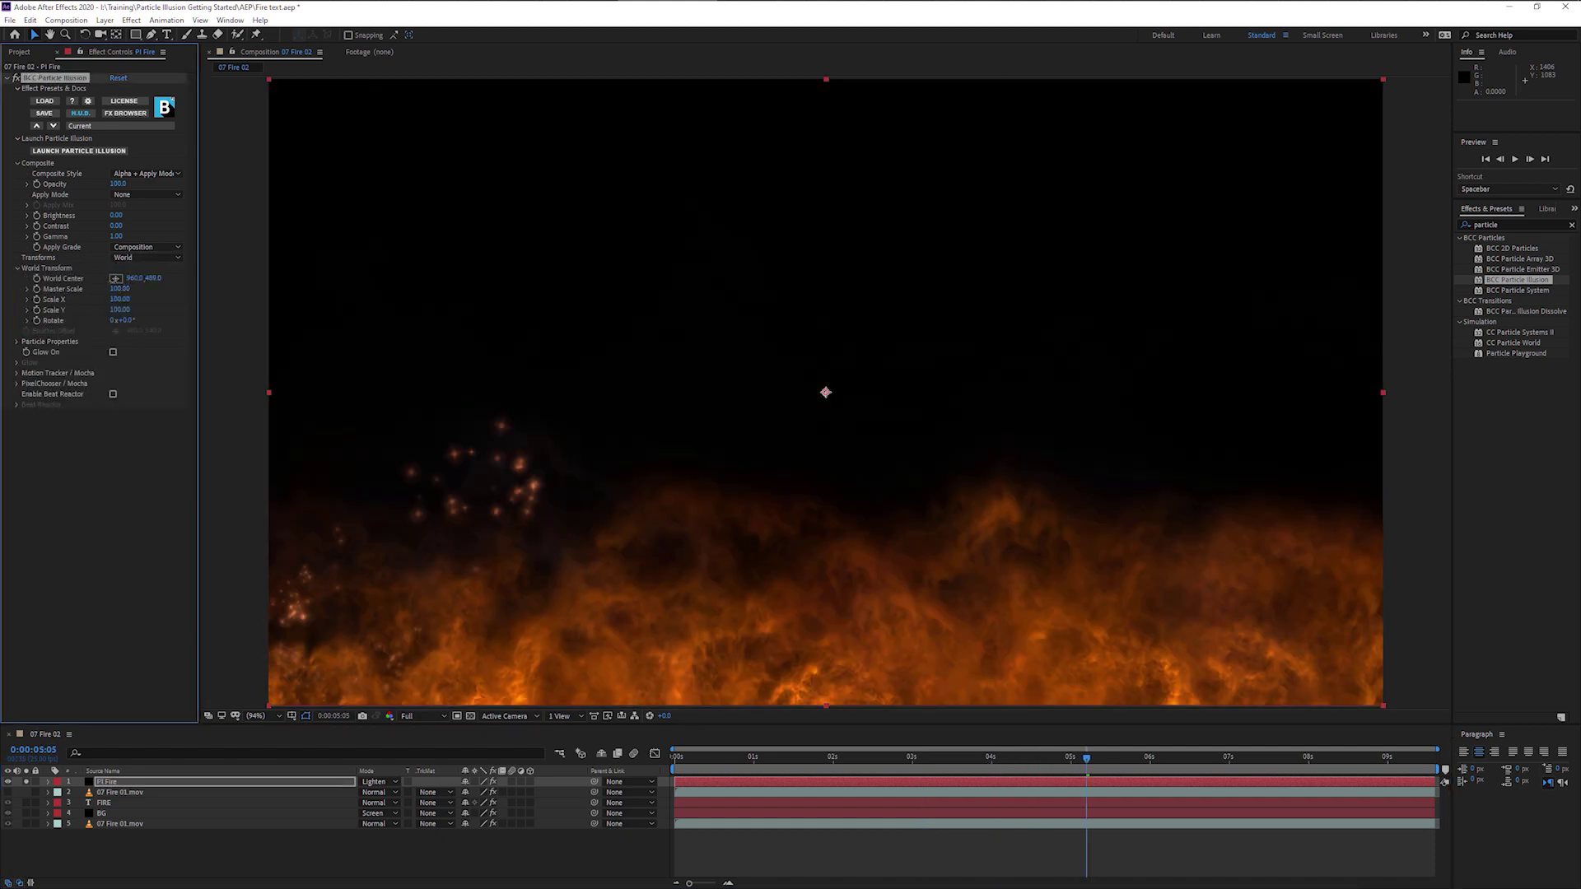
drag(150, 278, 43, 278)
click(713, 463)
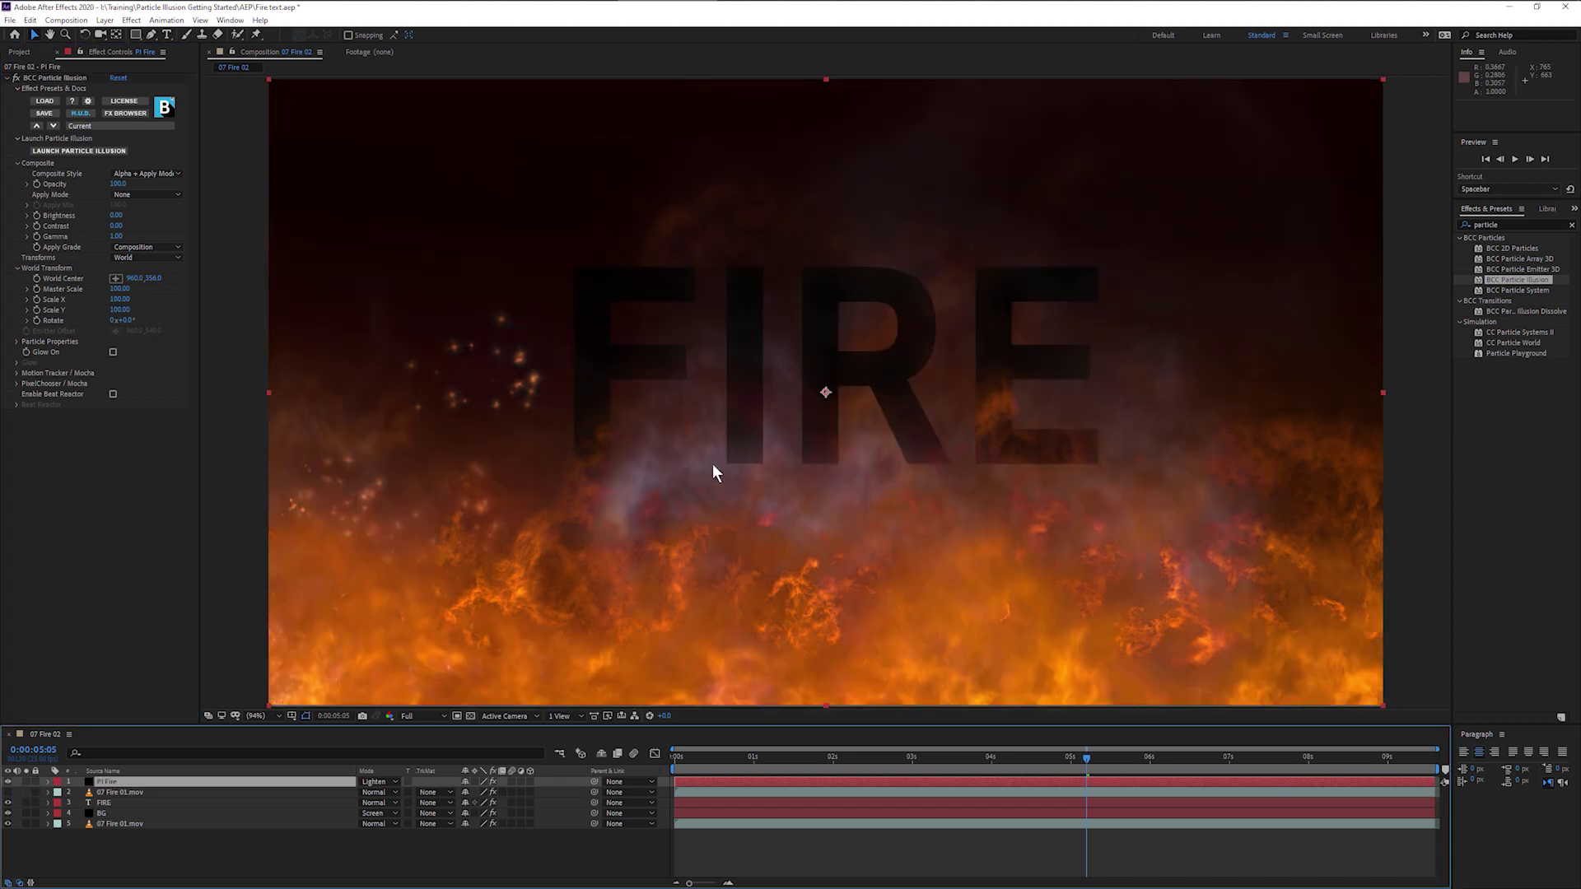
At 0:00:03:23, return PI Fire to Screen mode and dim it to 54% opacity
drag(981, 758, 1033, 759)
click(393, 782)
click(407, 388)
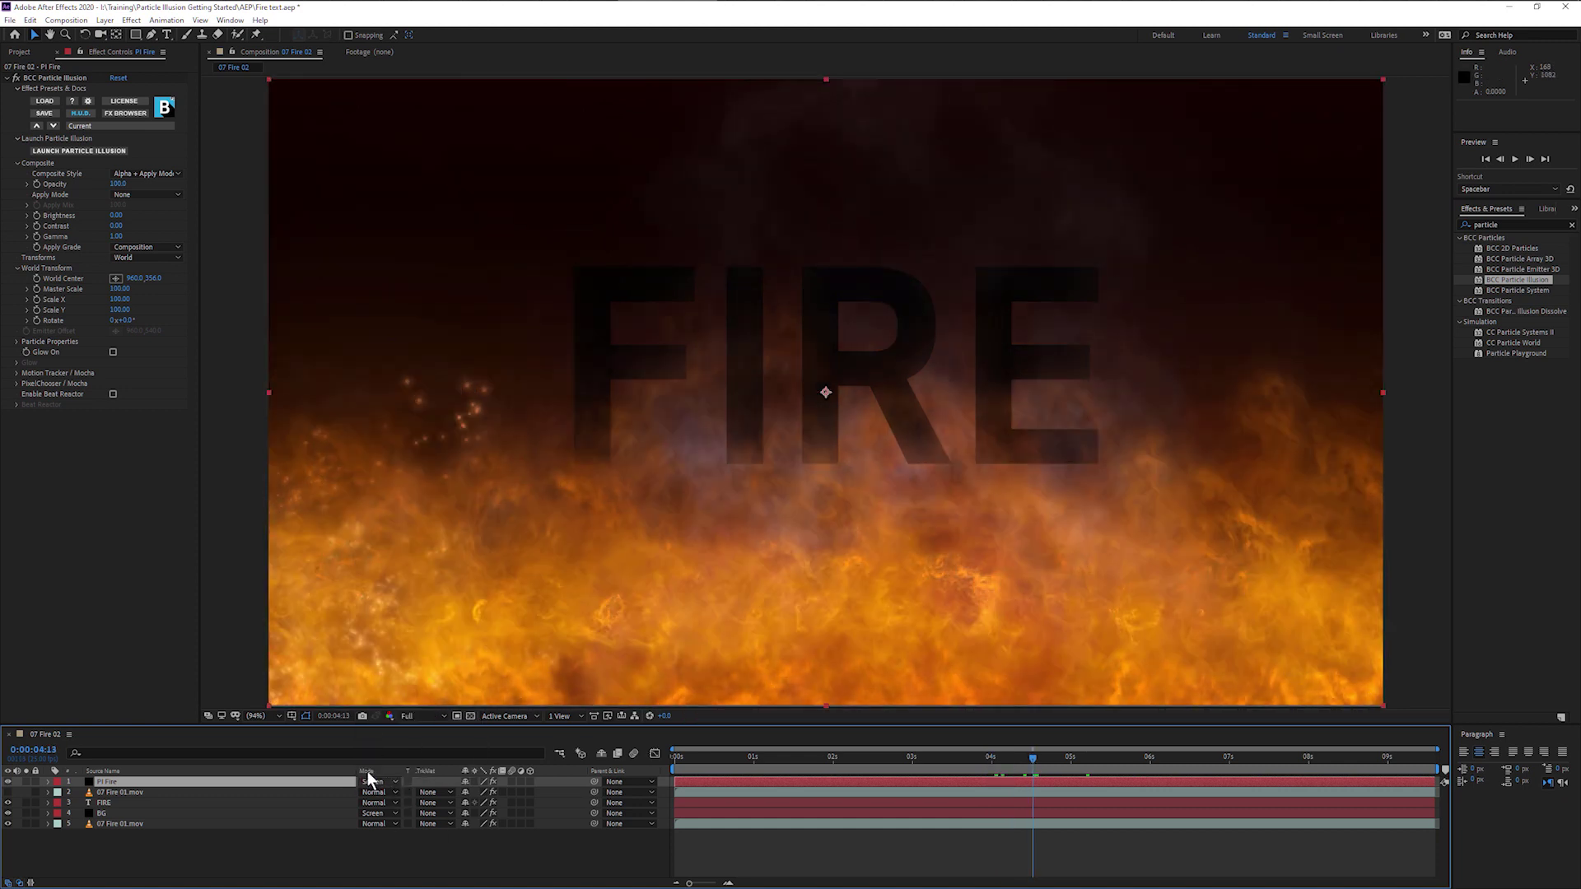
key(t)
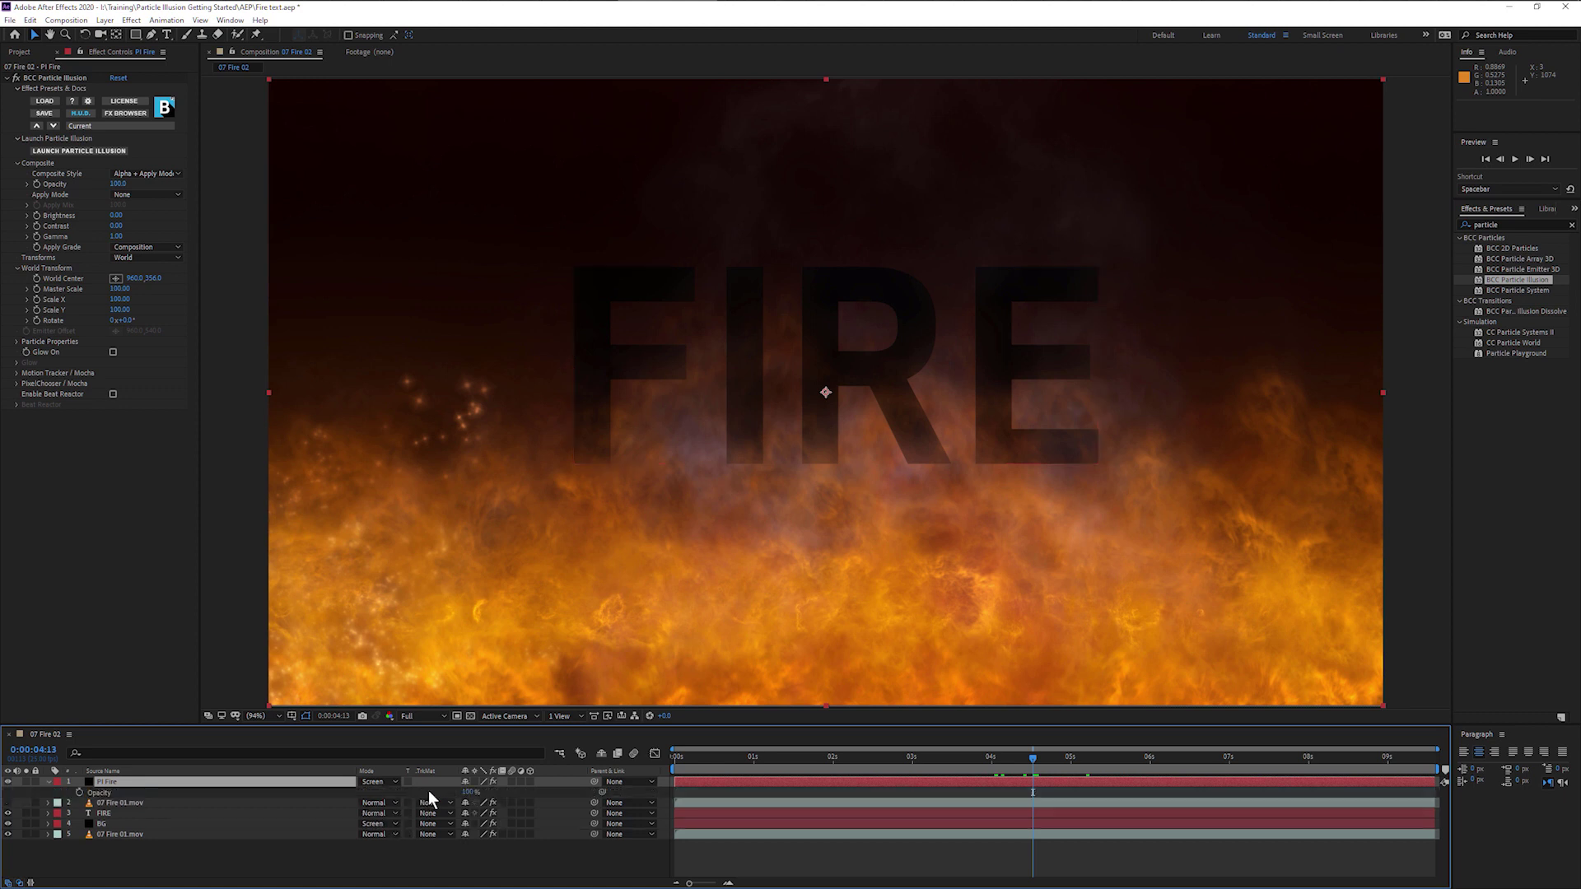
drag(448, 792, 444, 795)
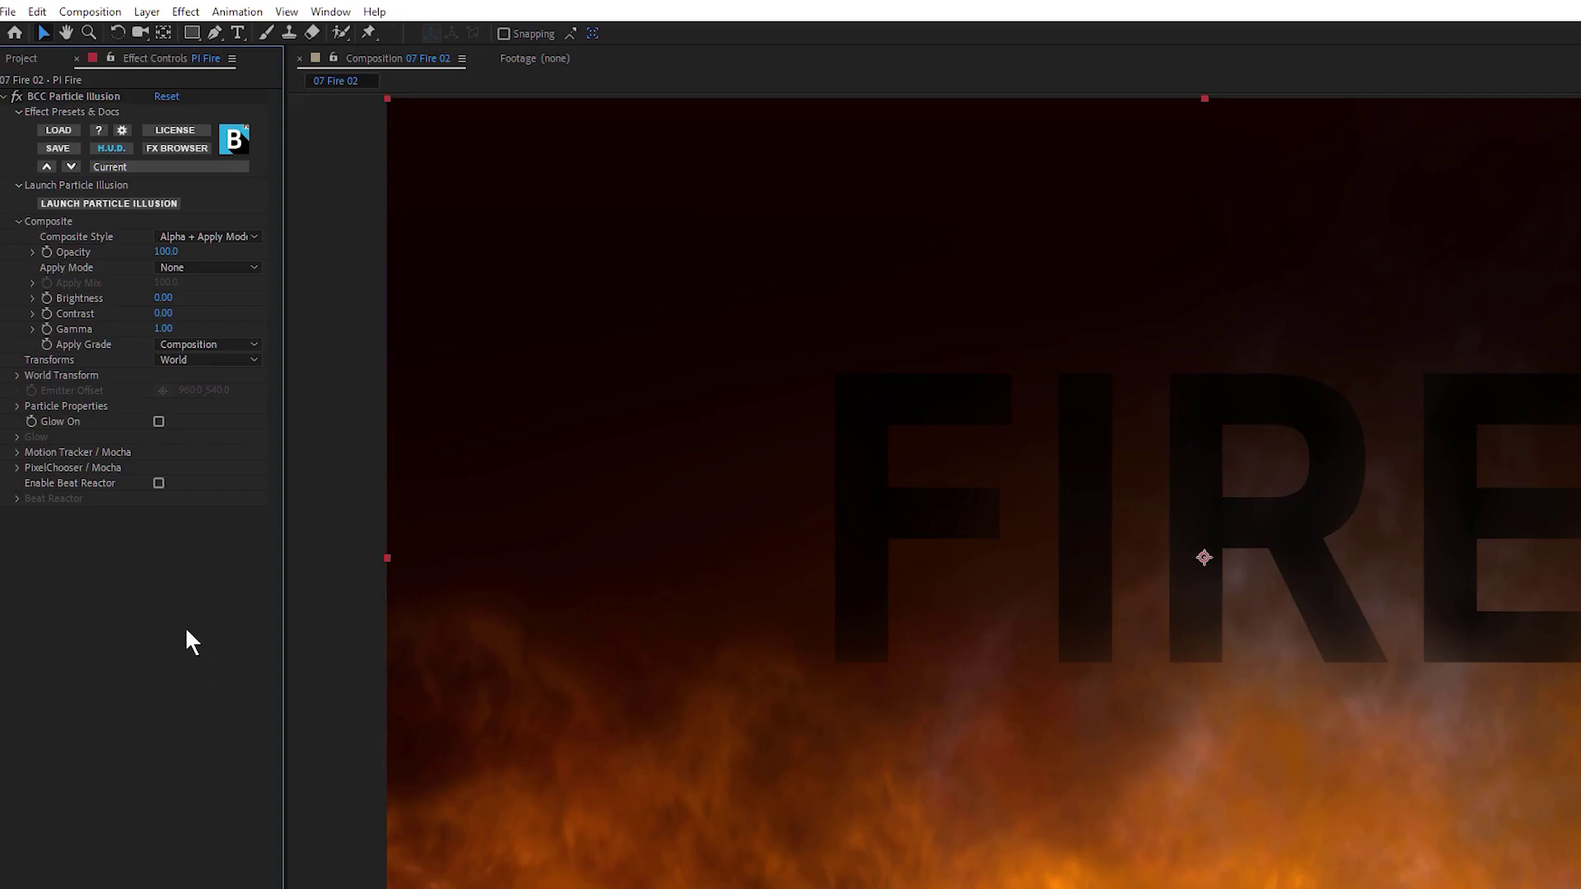
click(185, 148)
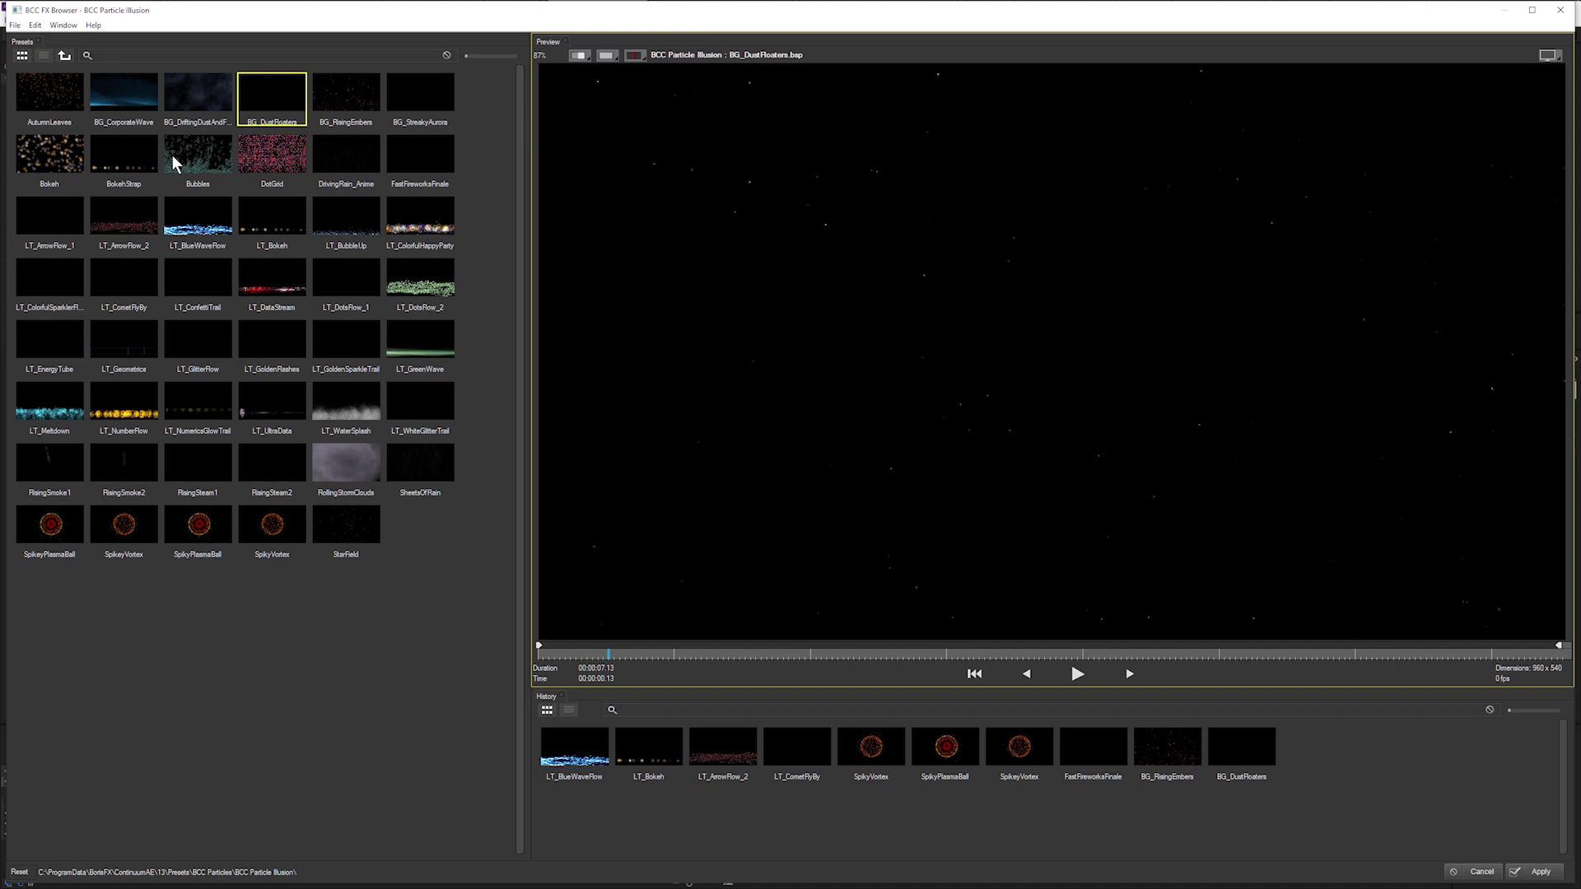
click(48, 478)
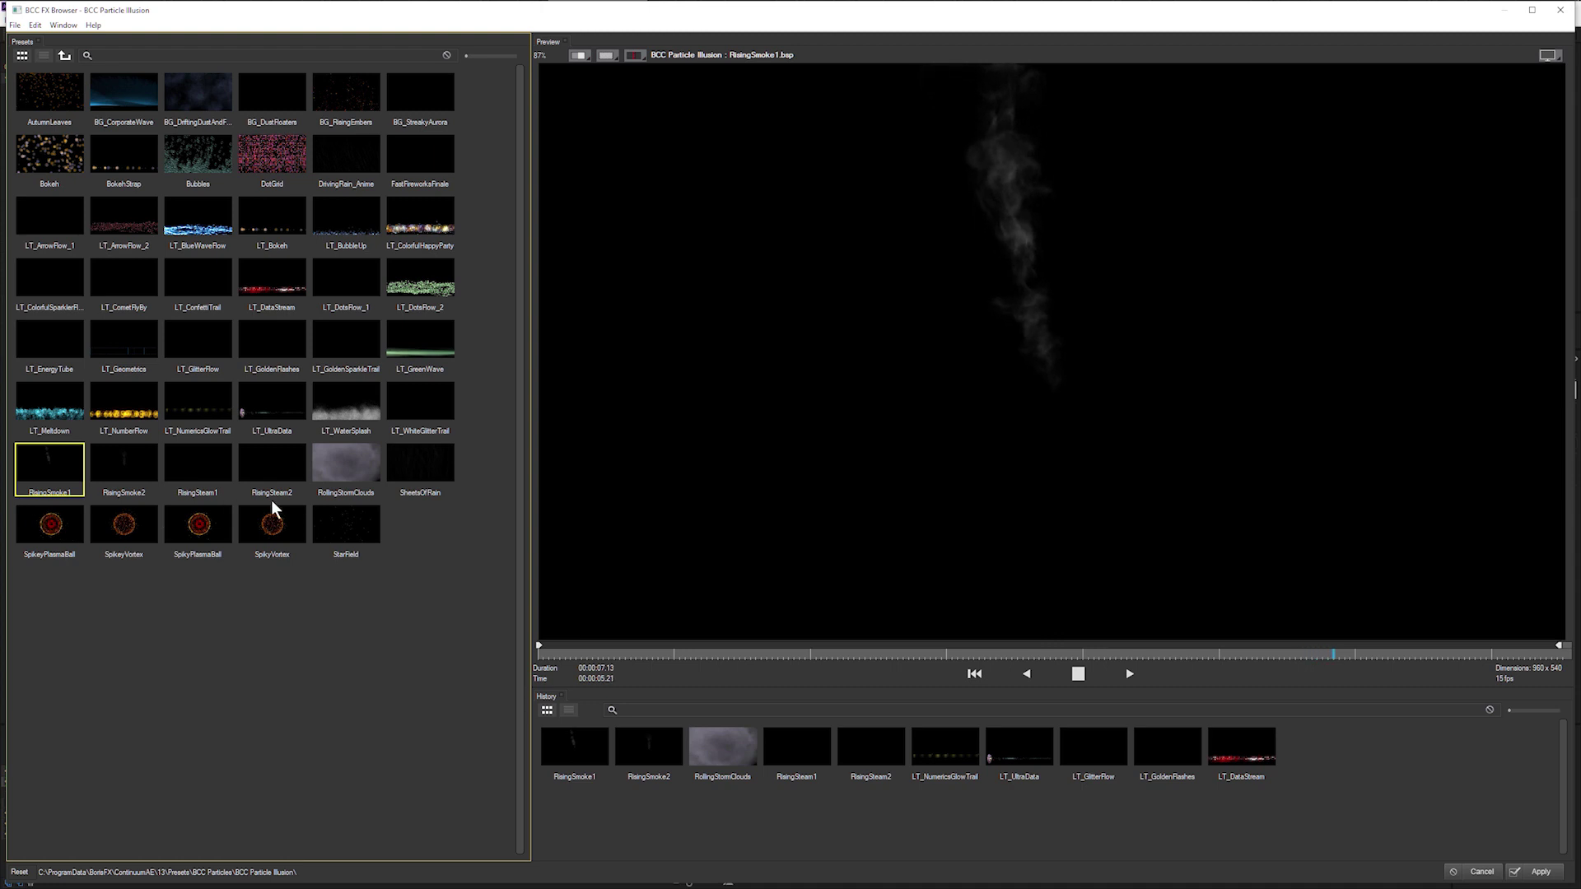
click(334, 473)
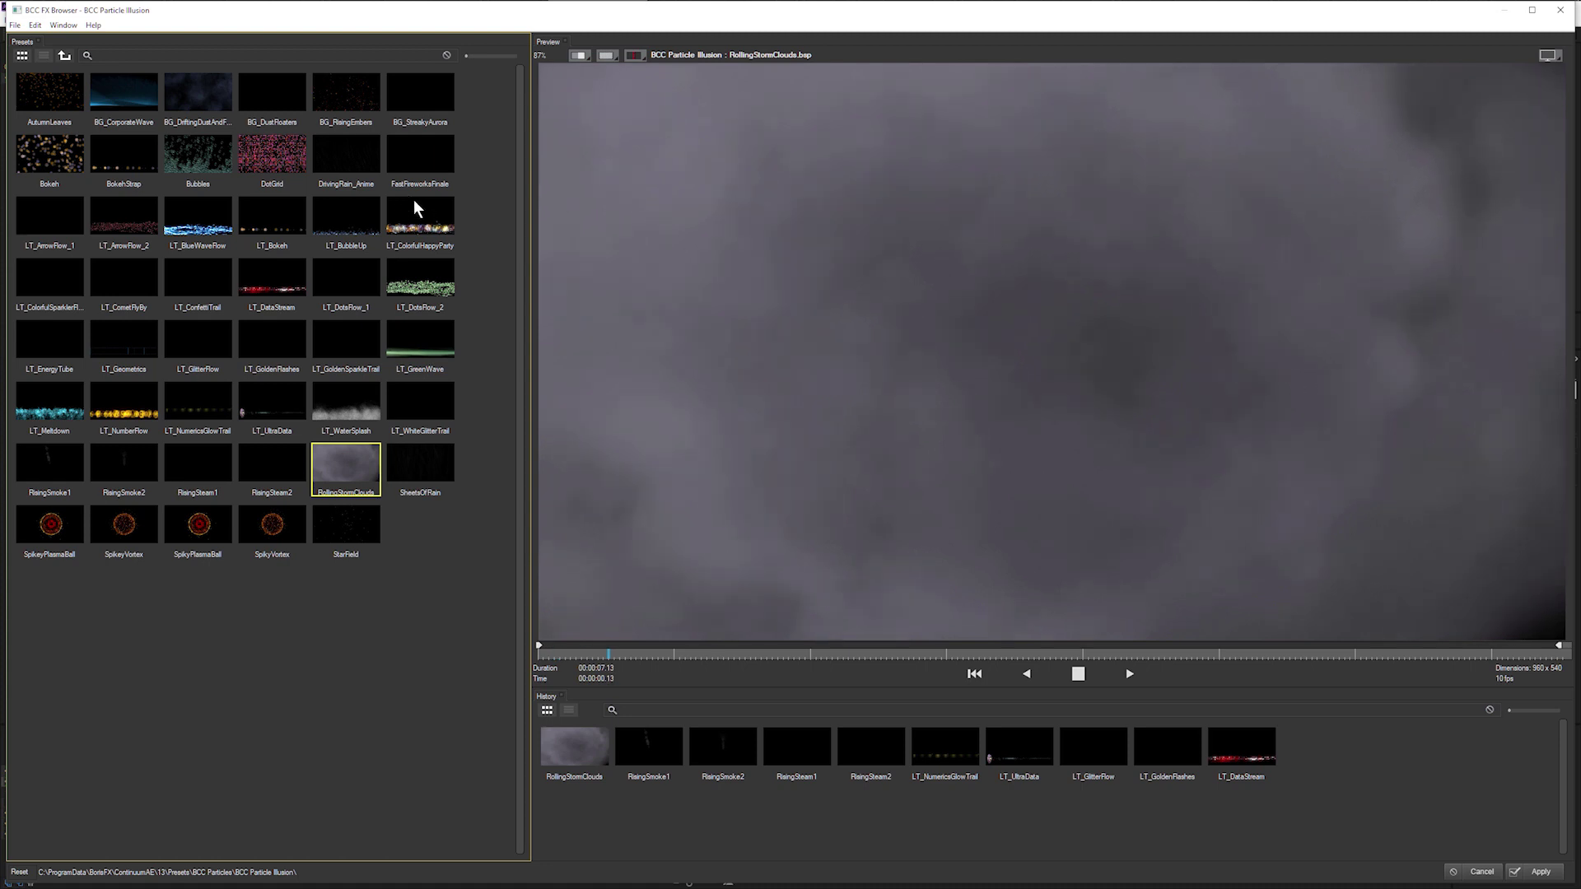
click(413, 215)
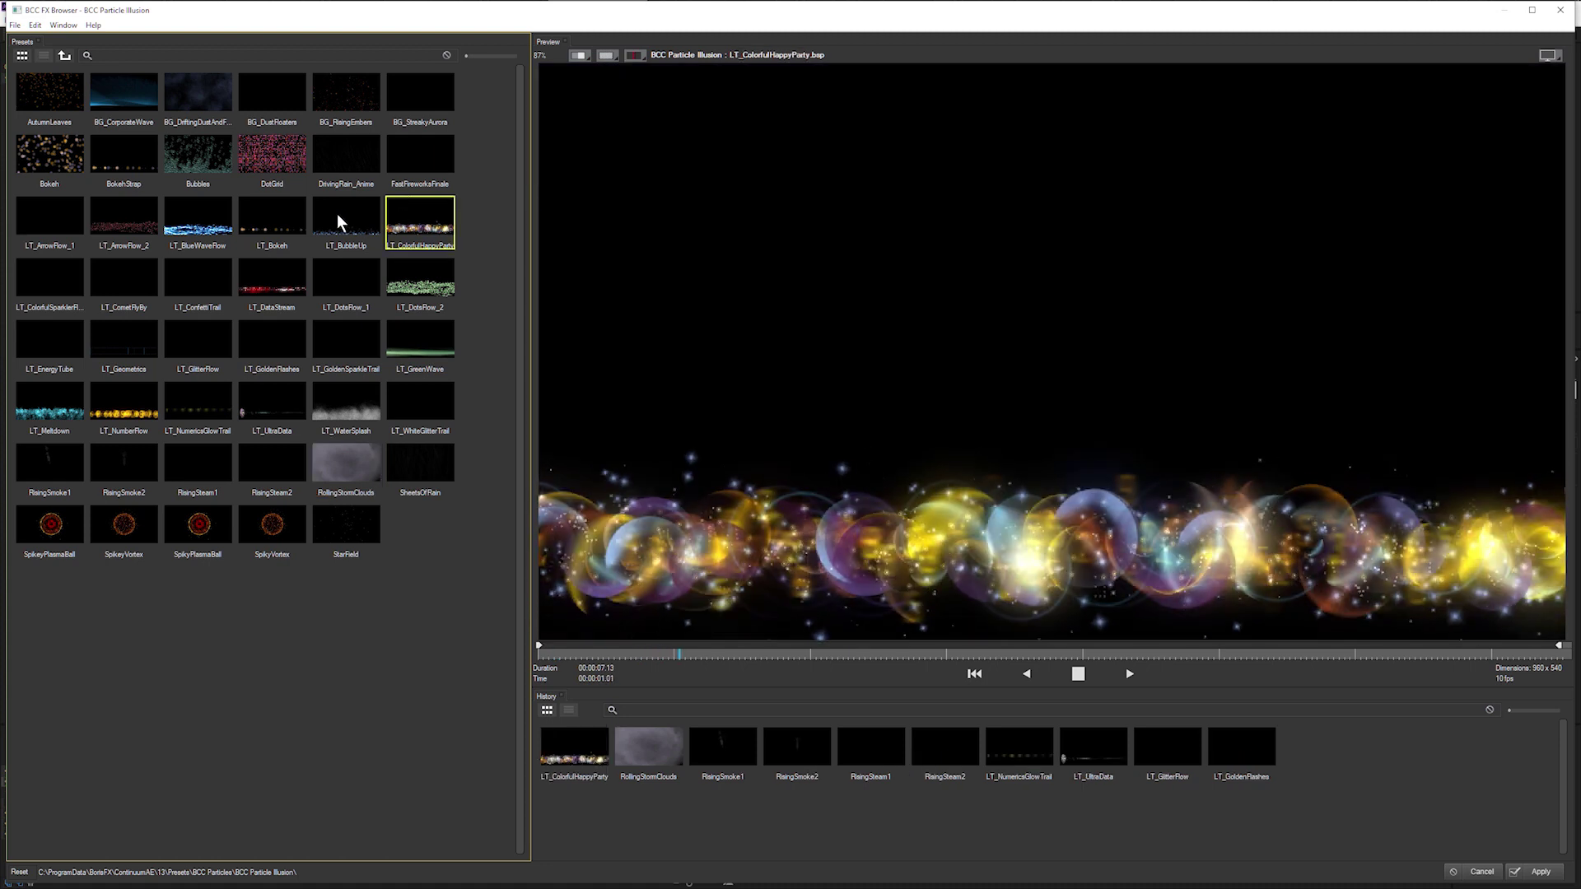
click(344, 223)
click(426, 463)
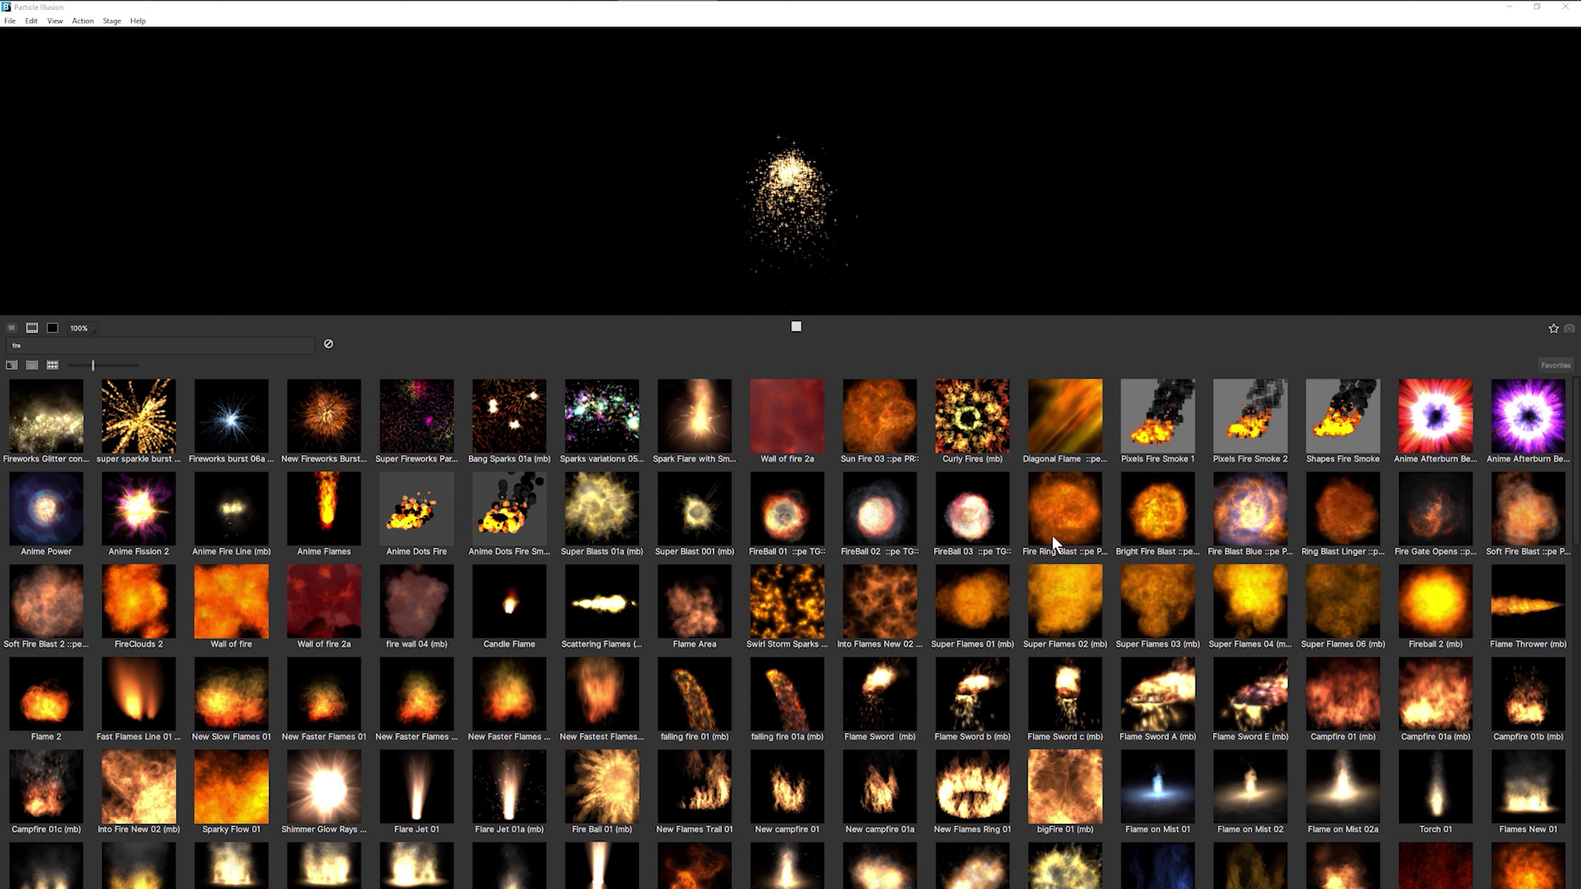
Preview the Wall of fire 2a, Anime Dots Fire Smoke and Anime Flames presets, settling on Anime Dots Fire
click(787, 415)
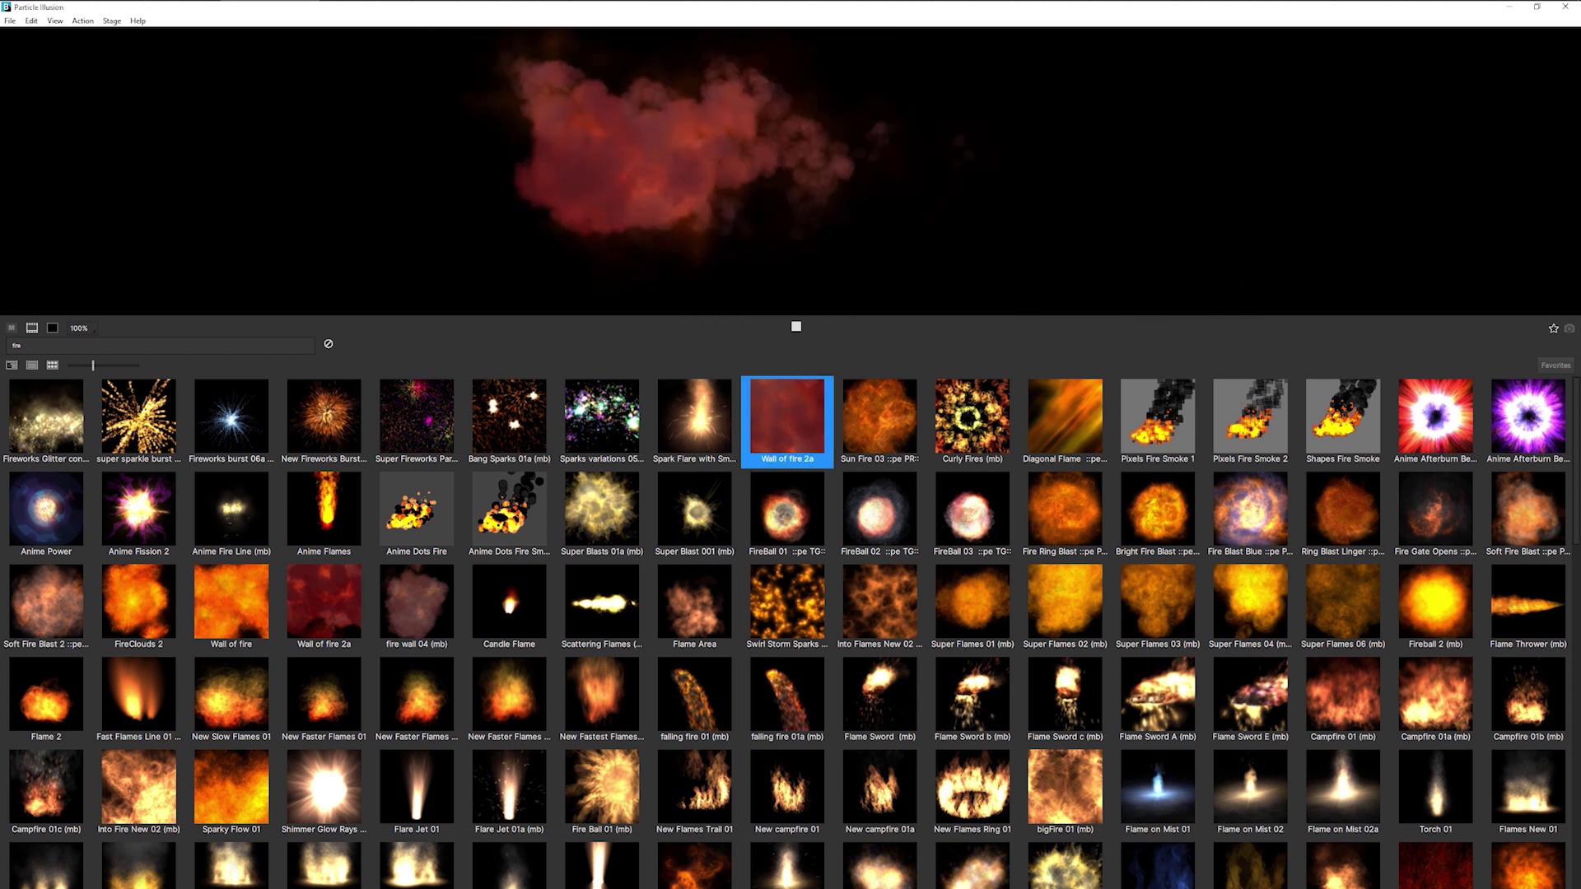
click(509, 511)
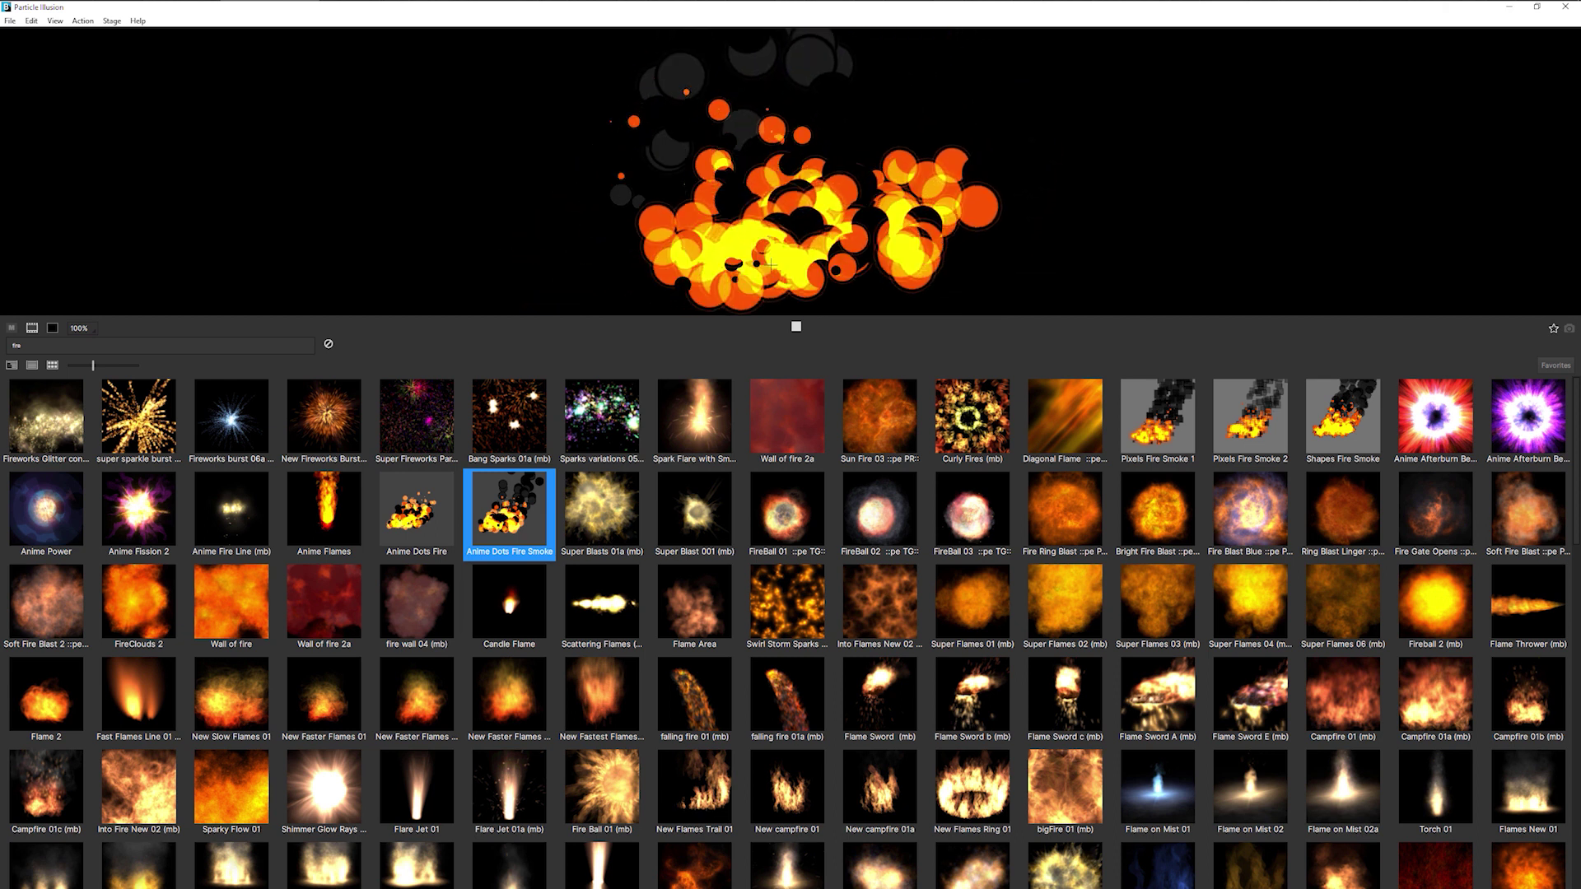
click(380, 498)
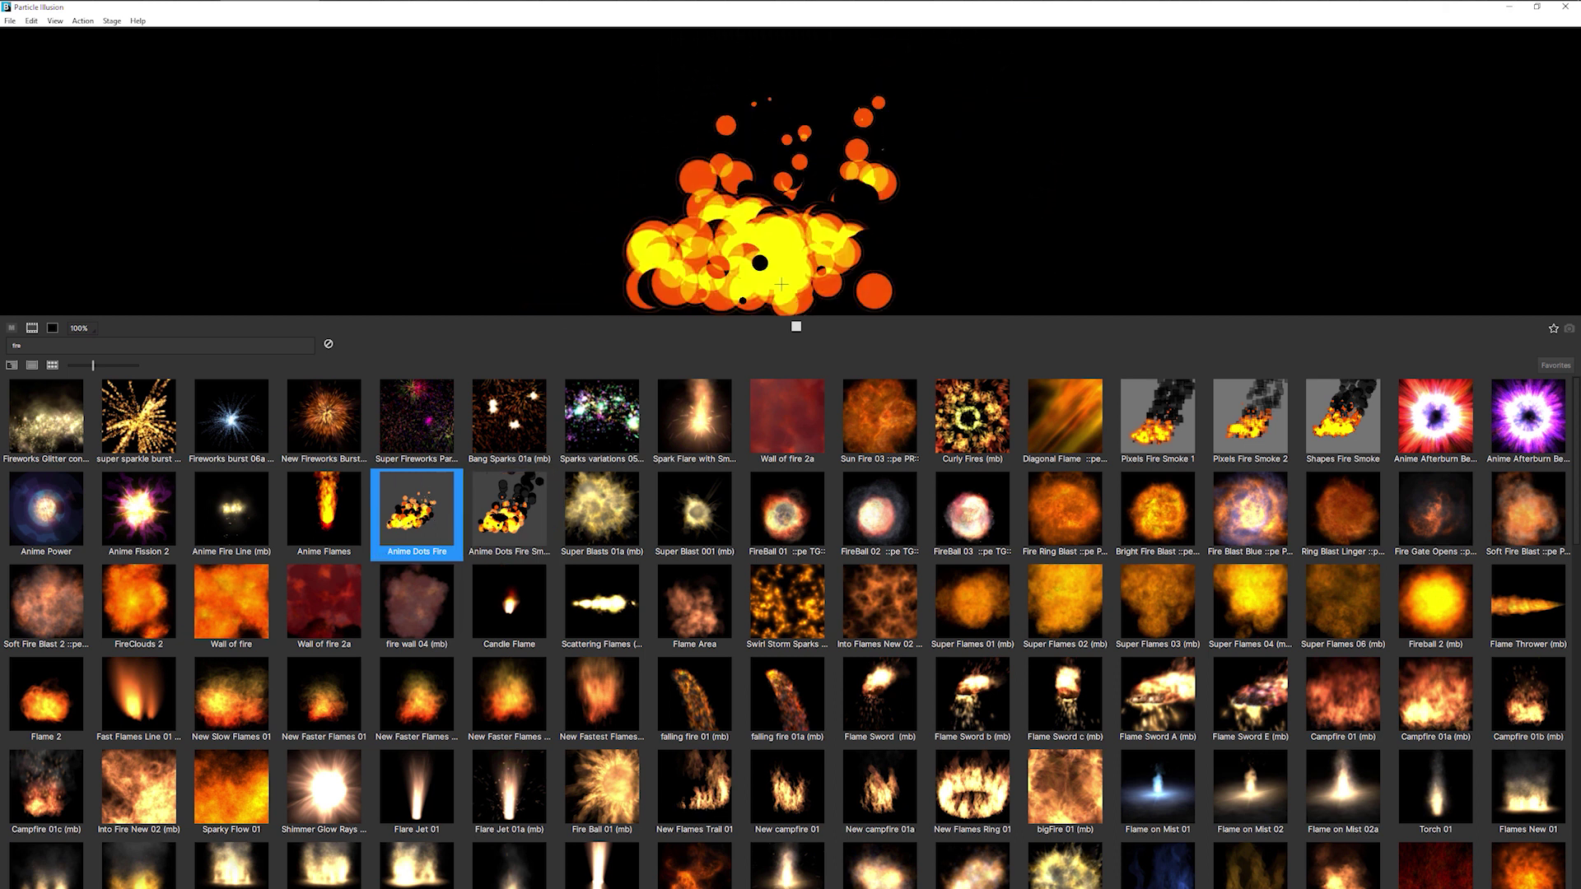
click(359, 487)
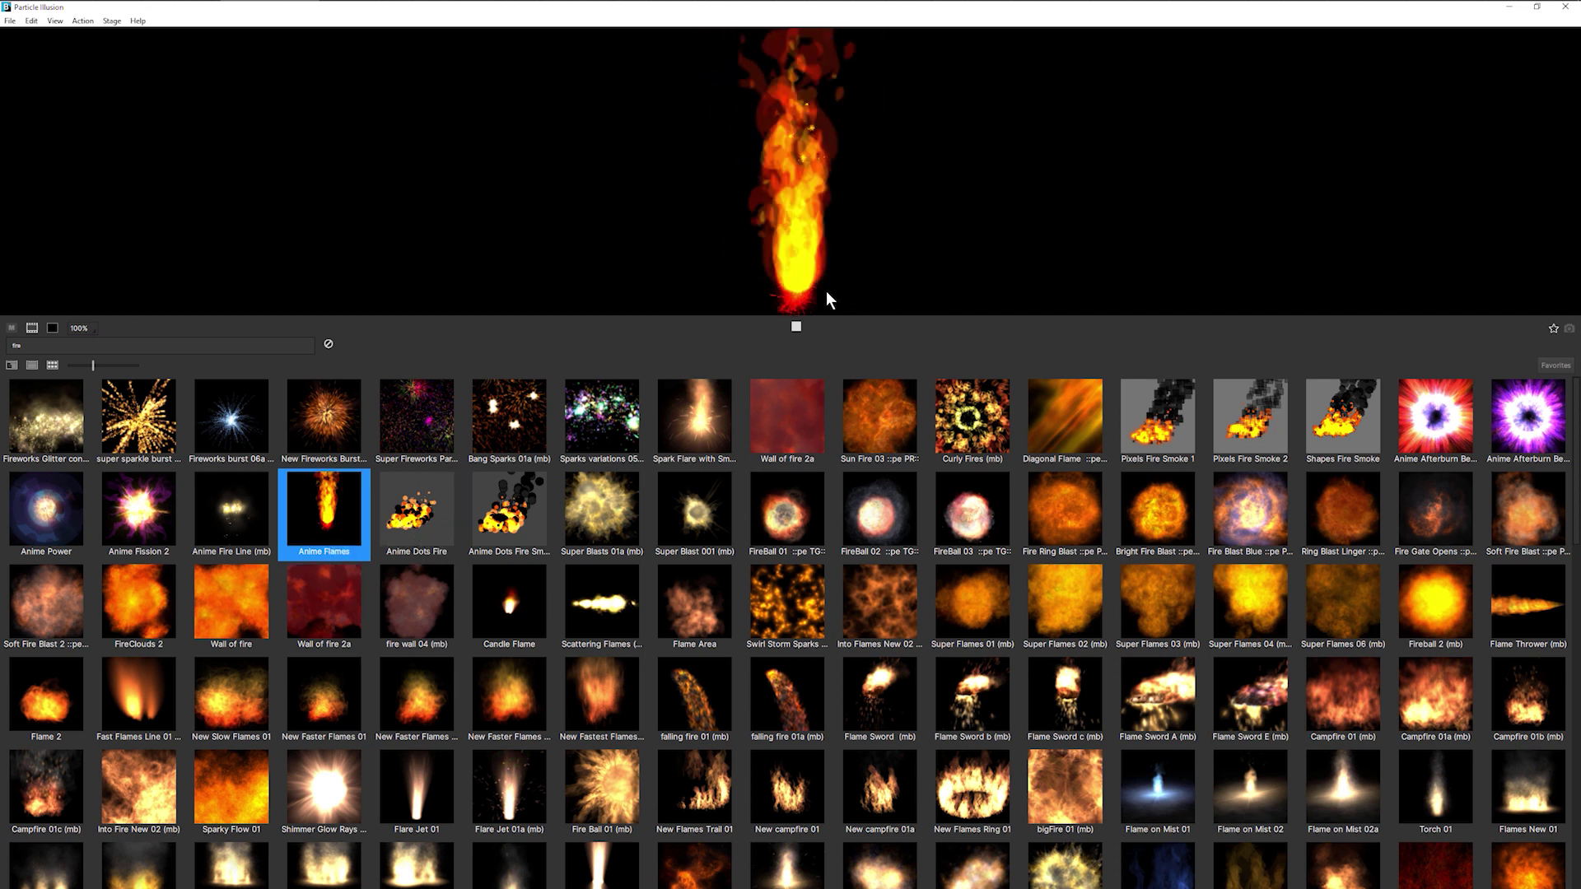
click(417, 507)
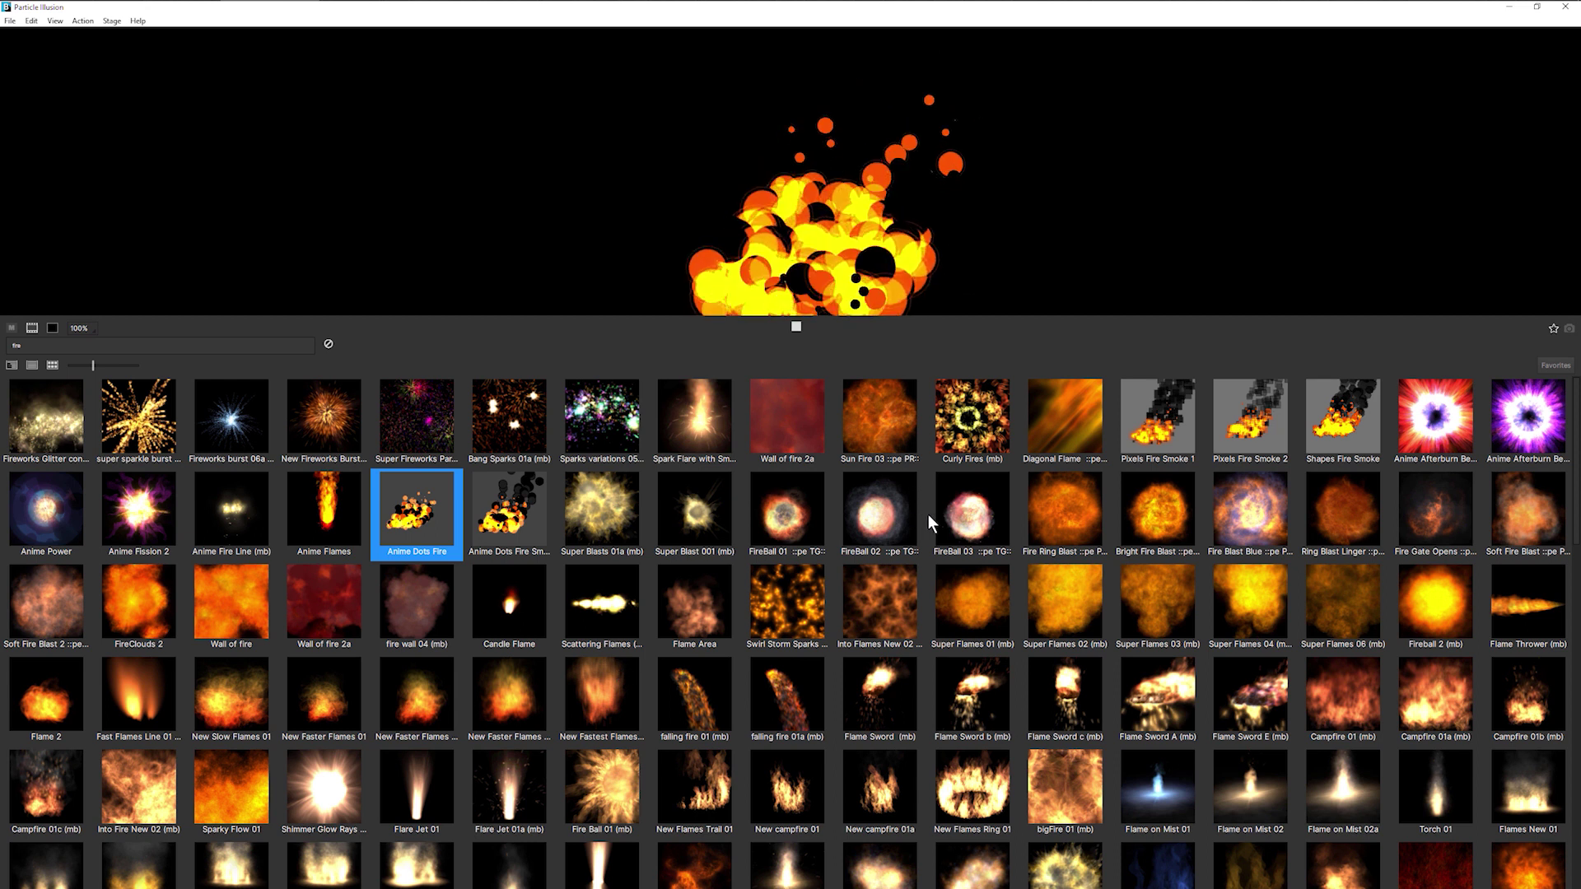